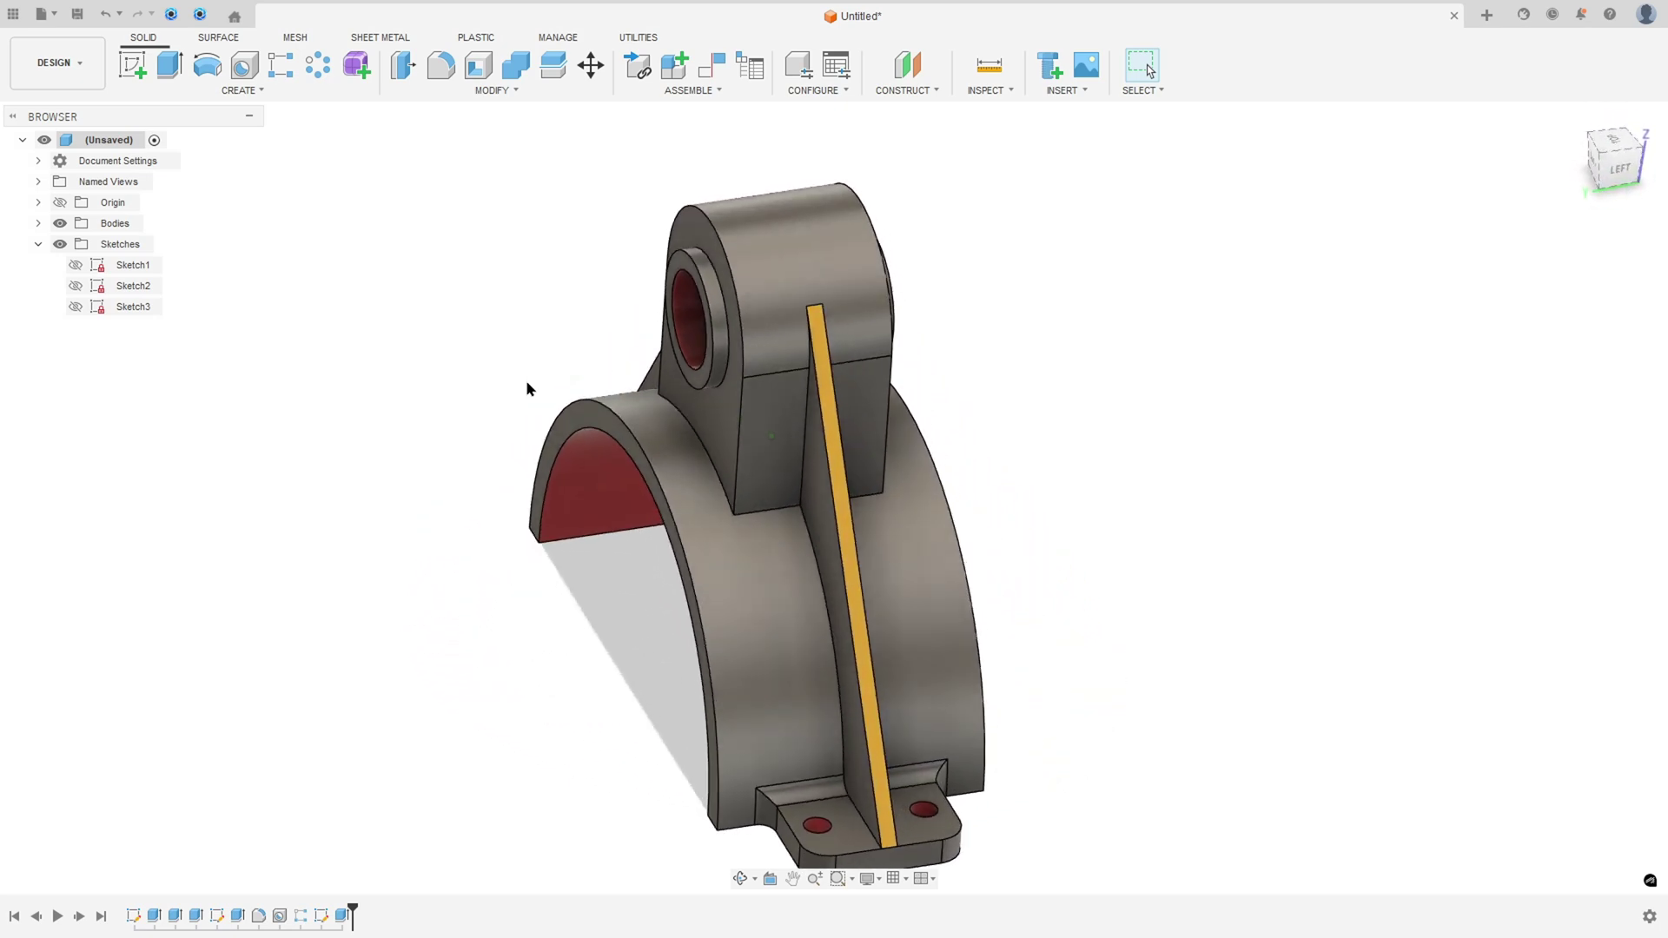
- Play back the feature history of the finished bracket model
{"action": "left_click", "coordinate": [57, 916]}
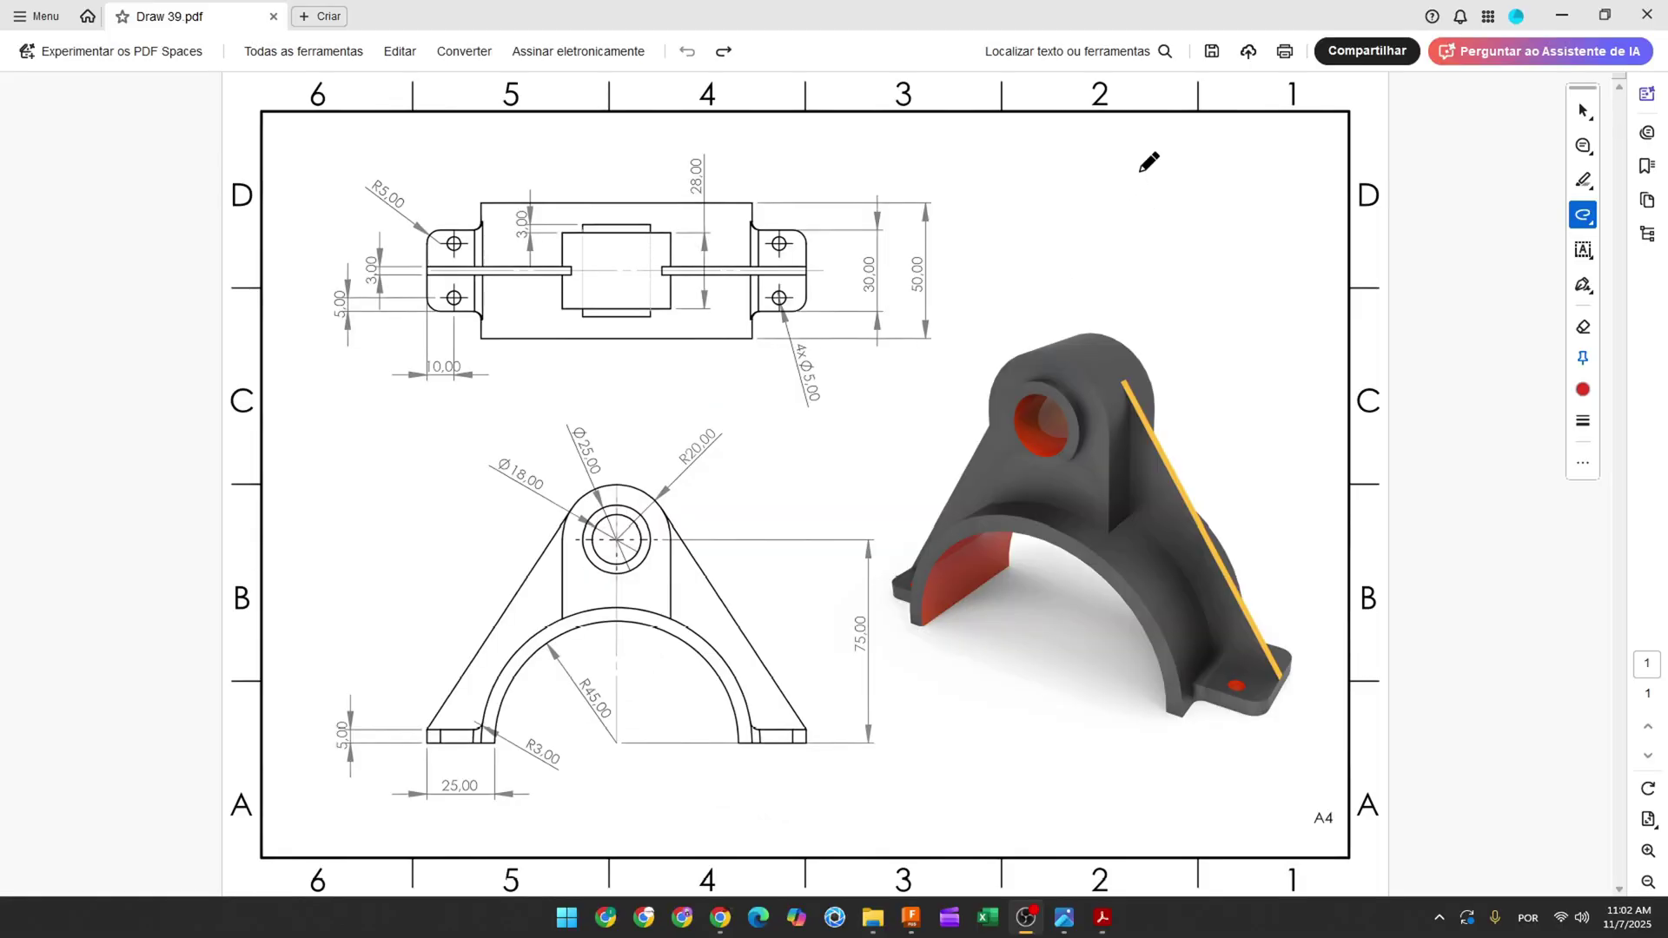
- Draw red freehand arrows pointing to the 3D render and the front view, and mark the centre of the R45 arc
{"action": "left_click_drag", "start_coordinate": [1140, 171], "coordinate": [1120, 238]}
{"action": "mouse_move", "coordinate": [384, 523]}
{"action": "left_mouse_down"}
{"action": "mouse_move", "coordinate": [469, 548]}
{"action": "mouse_move", "coordinate": [471, 532]}
{"action": "mouse_move", "coordinate": [460, 569]}
{"action": "left_mouse_up"}
{"action": "scroll", "coordinate": [625, 650], "scroll_direction": "up", "scroll_amount": 4, "text": "ctrl"}
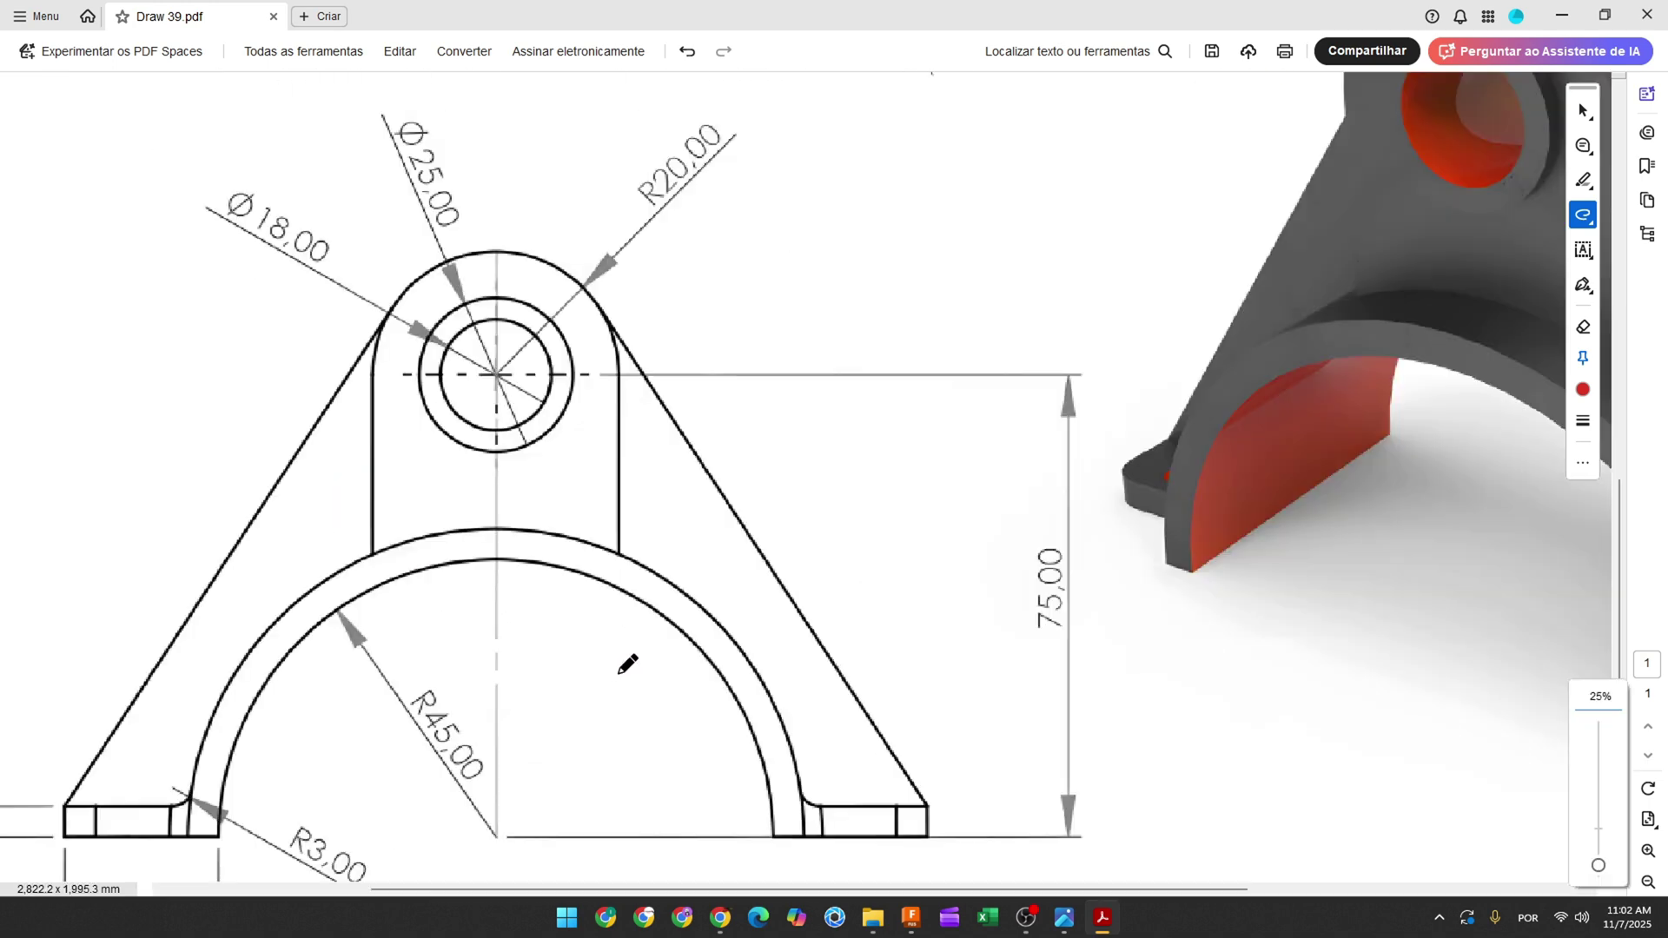
{"action": "scroll", "coordinate": [608, 764], "scroll_direction": "left", "scroll_amount": 3}
{"action": "left_click_drag", "start_coordinate": [679, 797], "coordinate": [681, 796]}
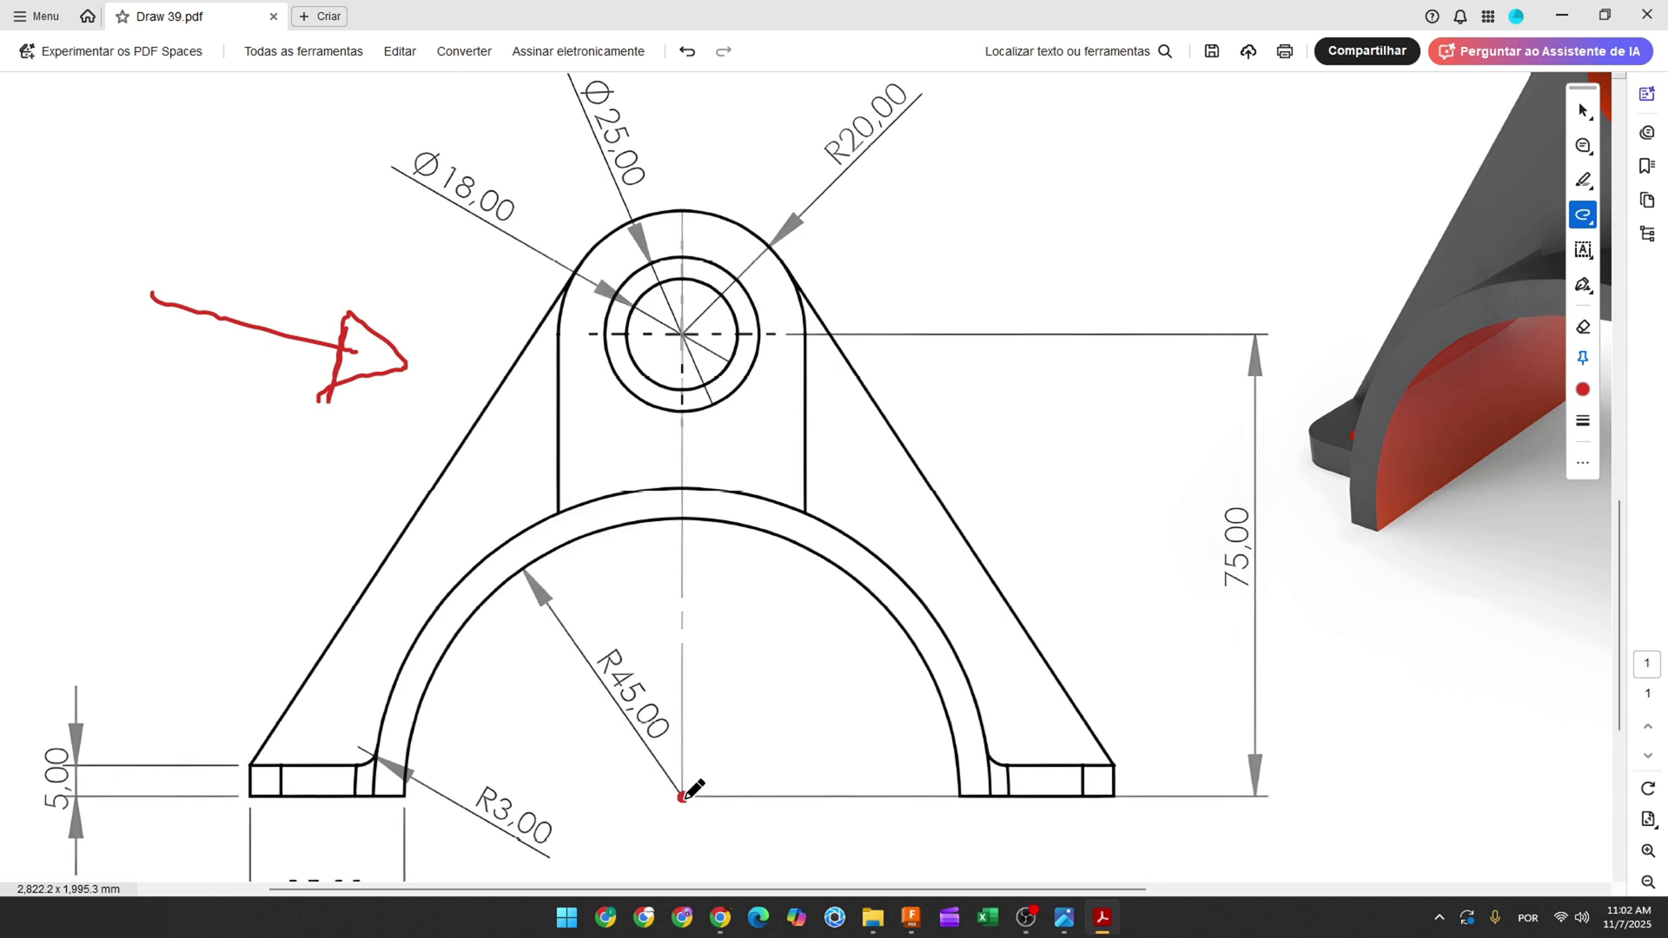
- Trace the inner arc of the front view in red and strike through the R45,00 and 5,00 dimensions
{"action": "scroll", "coordinate": [684, 797], "scroll_direction": "down", "scroll_amount": 1}
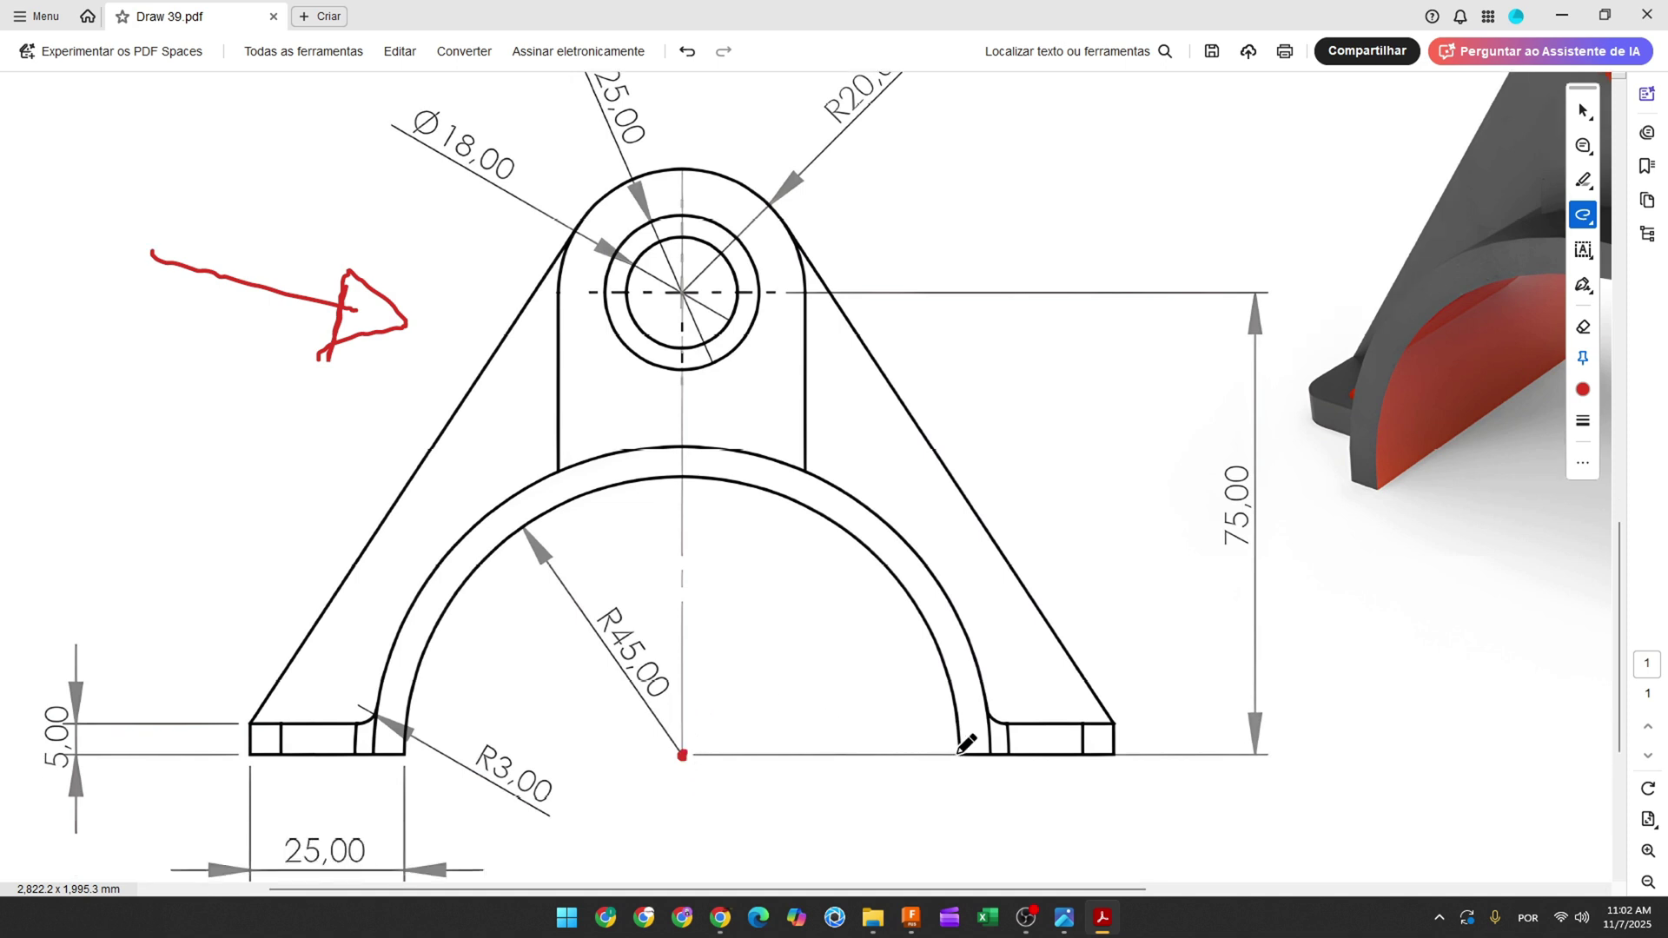
{"action": "mouse_move", "coordinate": [959, 749]}
{"action": "left_mouse_down"}
{"action": "mouse_move", "coordinate": [912, 599]}
{"action": "mouse_move", "coordinate": [852, 535]}
{"action": "mouse_move", "coordinate": [727, 490]}
{"action": "mouse_move", "coordinate": [588, 507]}
{"action": "mouse_move", "coordinate": [495, 564]}
{"action": "mouse_move", "coordinate": [420, 663]}
{"action": "mouse_move", "coordinate": [408, 760]}
{"action": "left_mouse_up"}
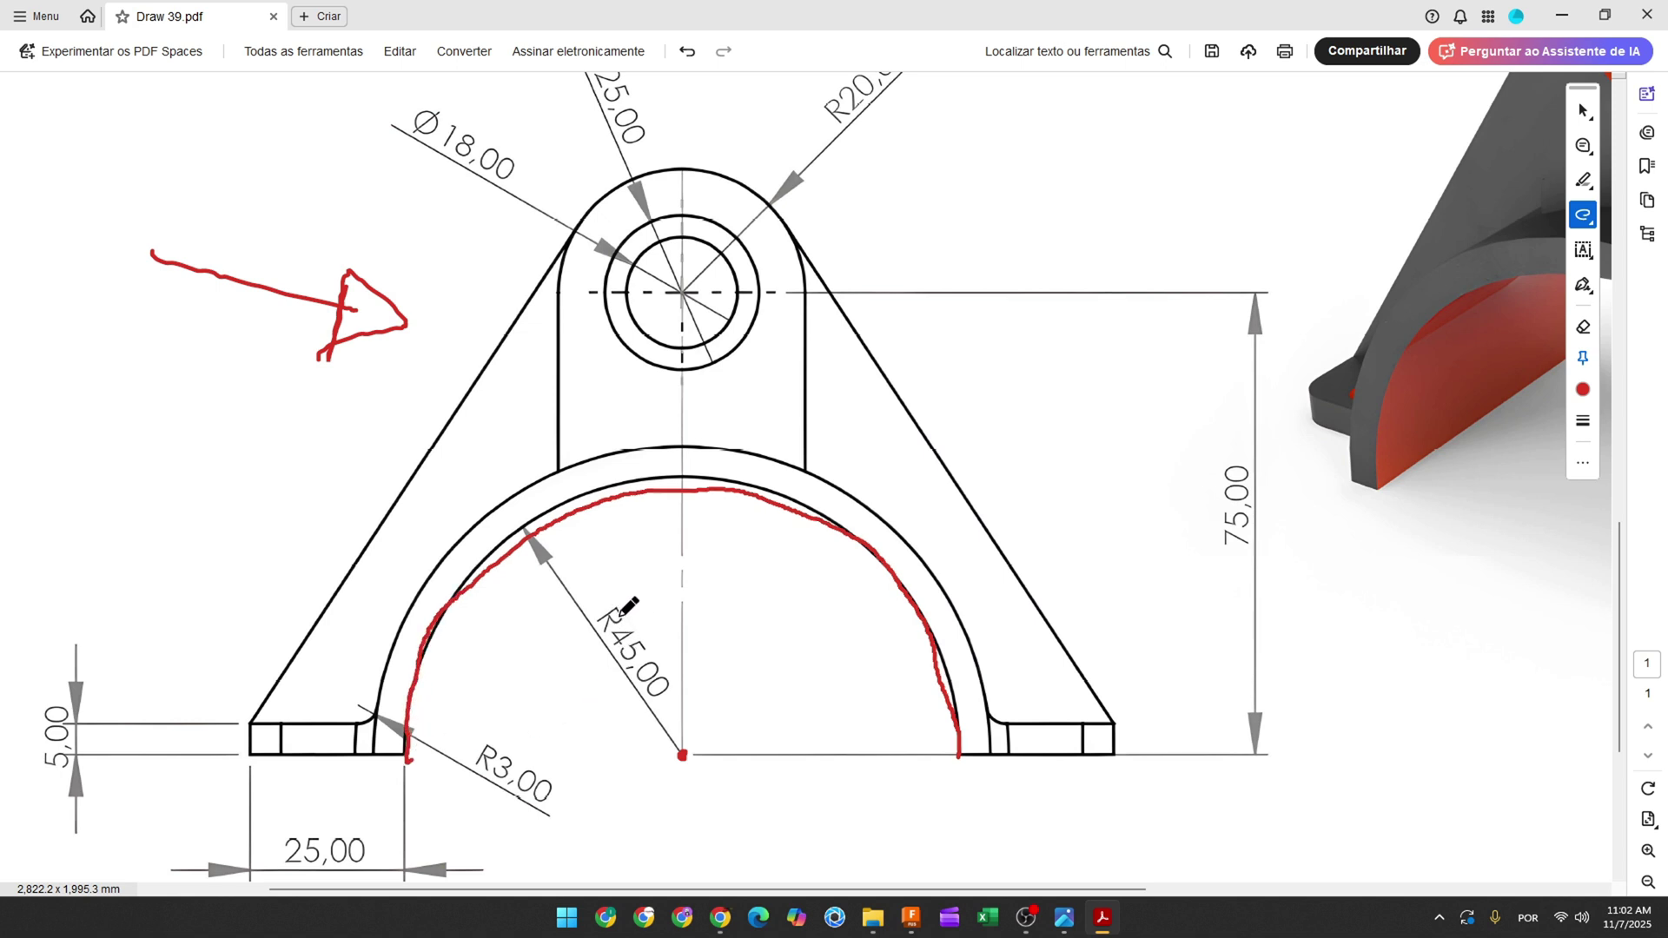
{"action": "left_click_drag", "start_coordinate": [621, 631], "coordinate": [653, 687]}
{"action": "left_click_drag", "start_coordinate": [63, 706], "coordinate": [57, 763]}
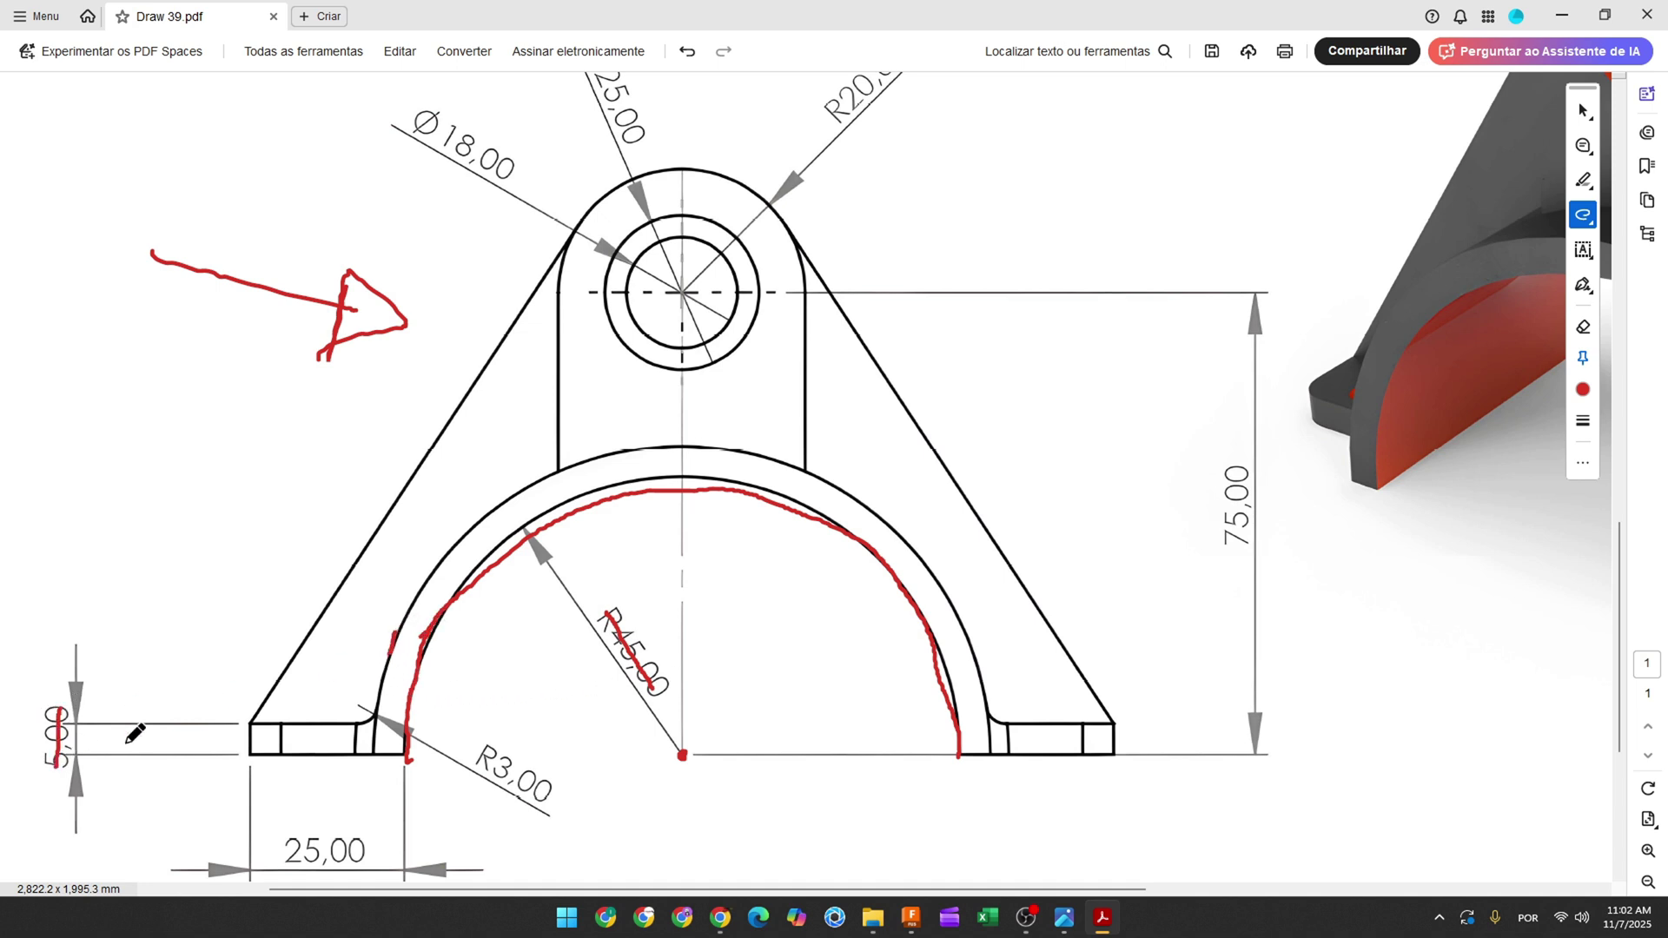
- Trace the outline of the rounded lug above the arch in the front view
{"action": "scroll", "coordinate": [532, 692], "scroll_direction": "up", "scroll_amount": 2}
{"action": "mouse_move", "coordinate": [558, 531]}
{"action": "left_mouse_down"}
{"action": "mouse_move", "coordinate": [566, 328]}
{"action": "mouse_move", "coordinate": [586, 291]}
{"action": "mouse_move", "coordinate": [652, 256]}
{"action": "mouse_move", "coordinate": [745, 269]}
{"action": "mouse_move", "coordinate": [789, 308]}
{"action": "mouse_move", "coordinate": [803, 478]}
{"action": "left_mouse_up"}
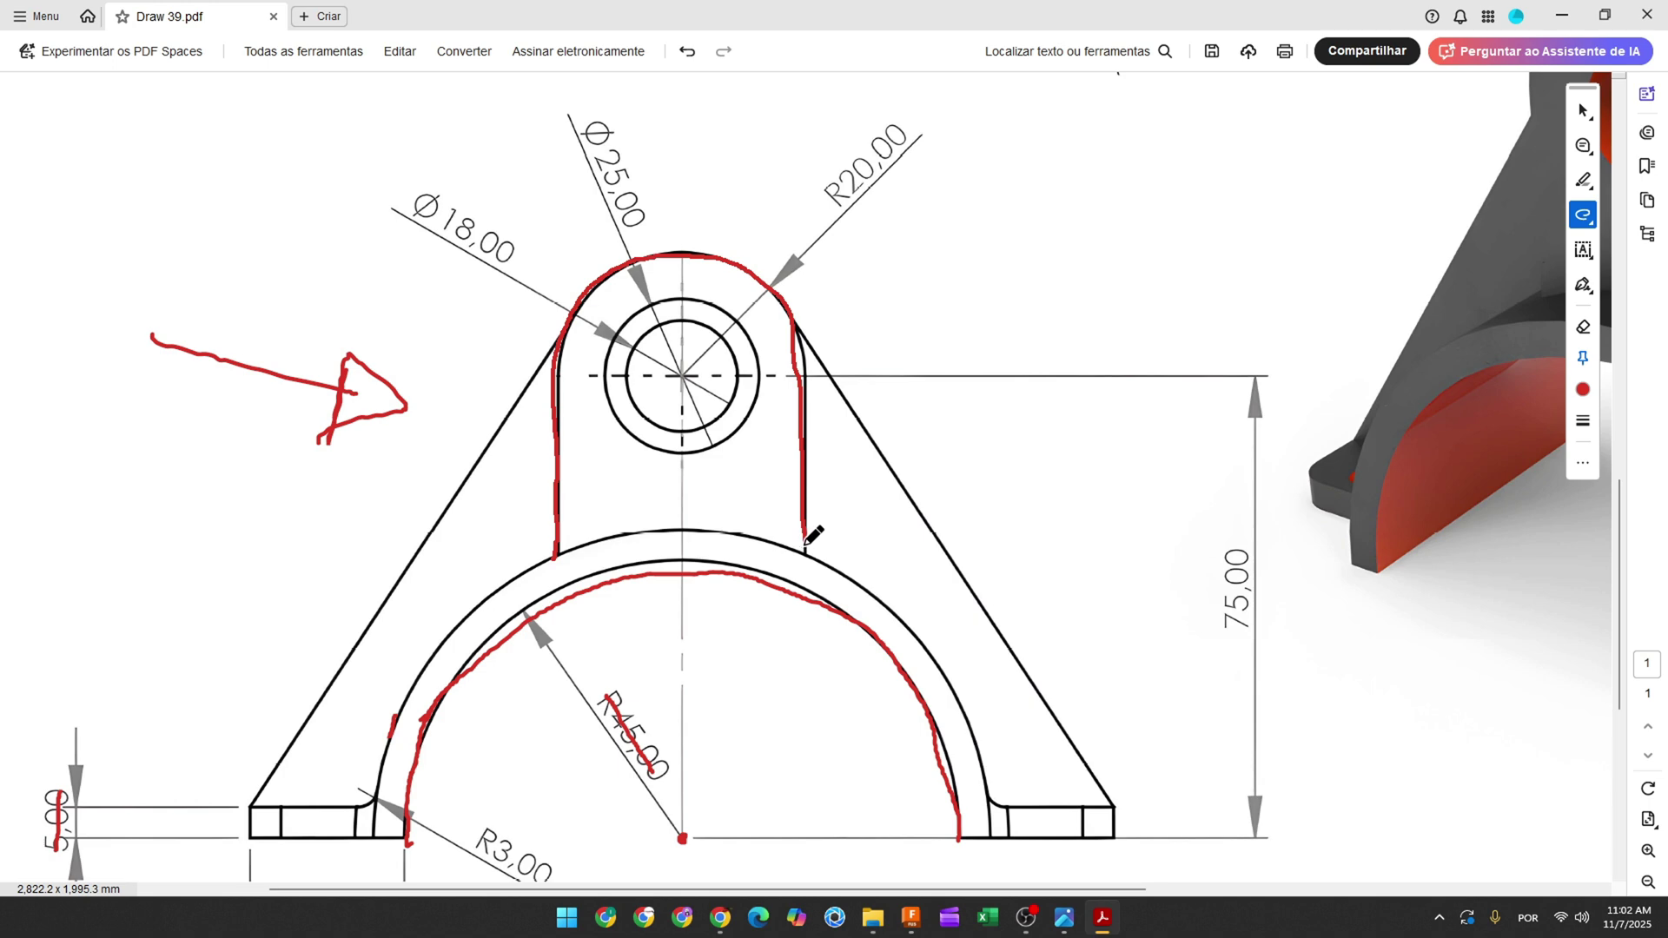
{"action": "left_click_drag", "start_coordinate": [809, 546], "coordinate": [810, 548]}
{"action": "scroll", "coordinate": [762, 618], "scroll_direction": "down", "scroll_amount": 2, "text": "ctrl"}
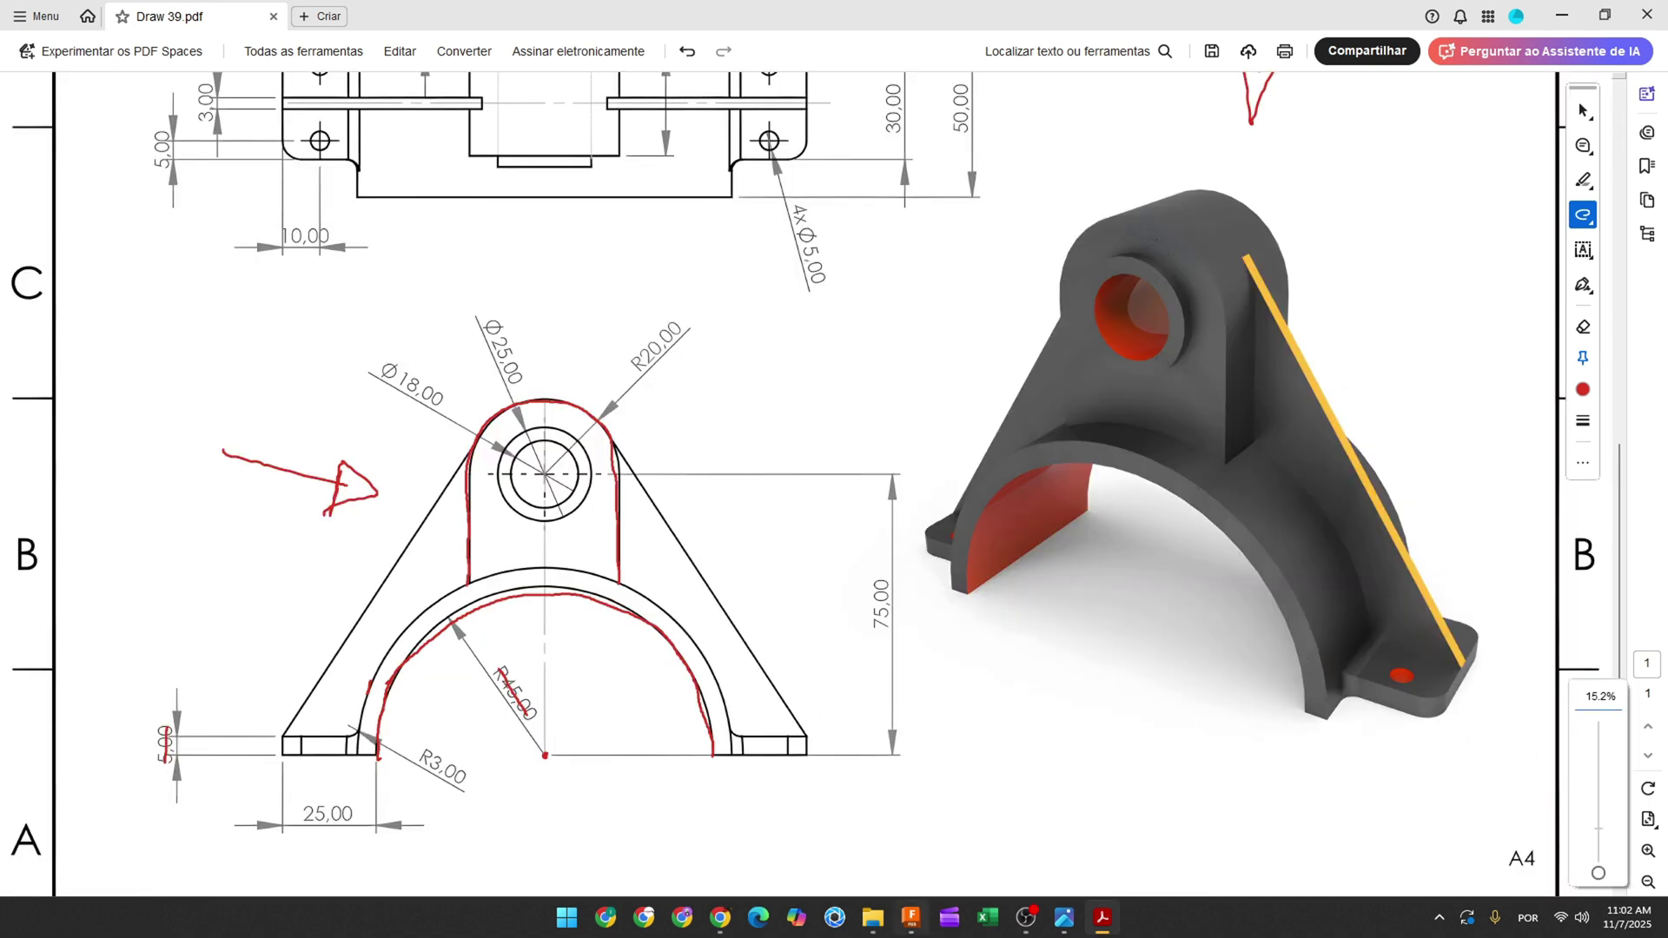
- Switch to Fusion and start a new sketch on the front (XZ) plane
{"action": "left_click", "coordinate": [912, 919]}
{"action": "left_click", "coordinate": [132, 65]}
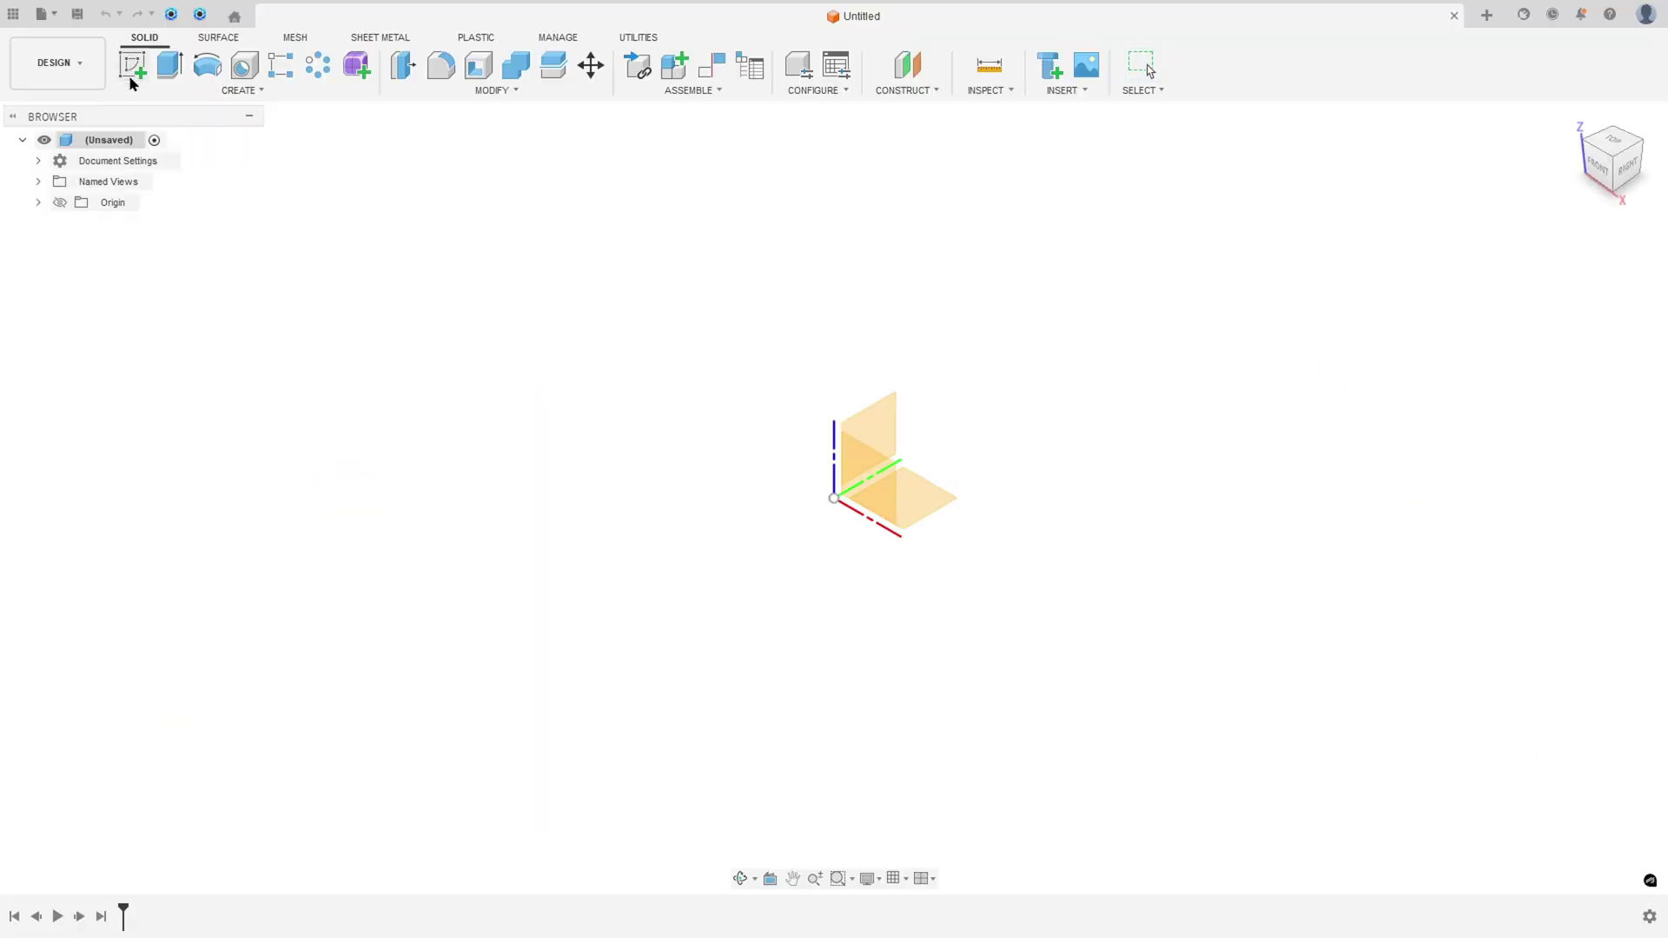
{"action": "left_click", "coordinate": [863, 467]}
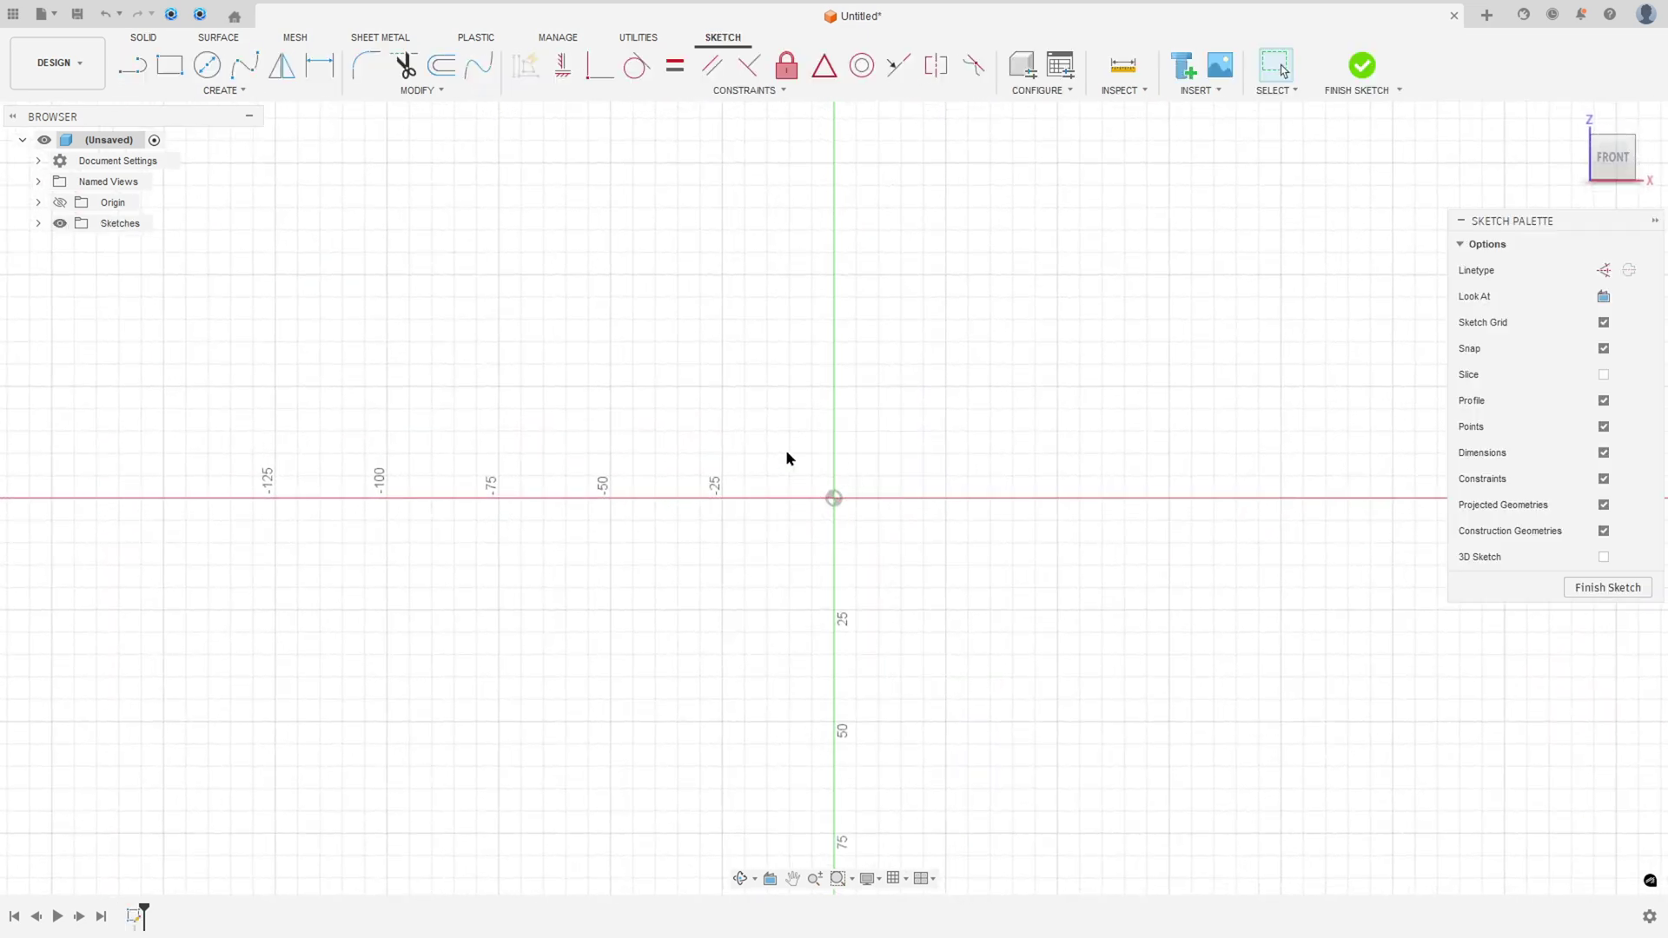
- Draw a 180-degree centre point arc of radius 45 mm about the origin and place its radius dimension outside the arc
{"action": "left_click", "coordinate": [219, 91]}
{"action": "mouse_move", "coordinate": [196, 160]}
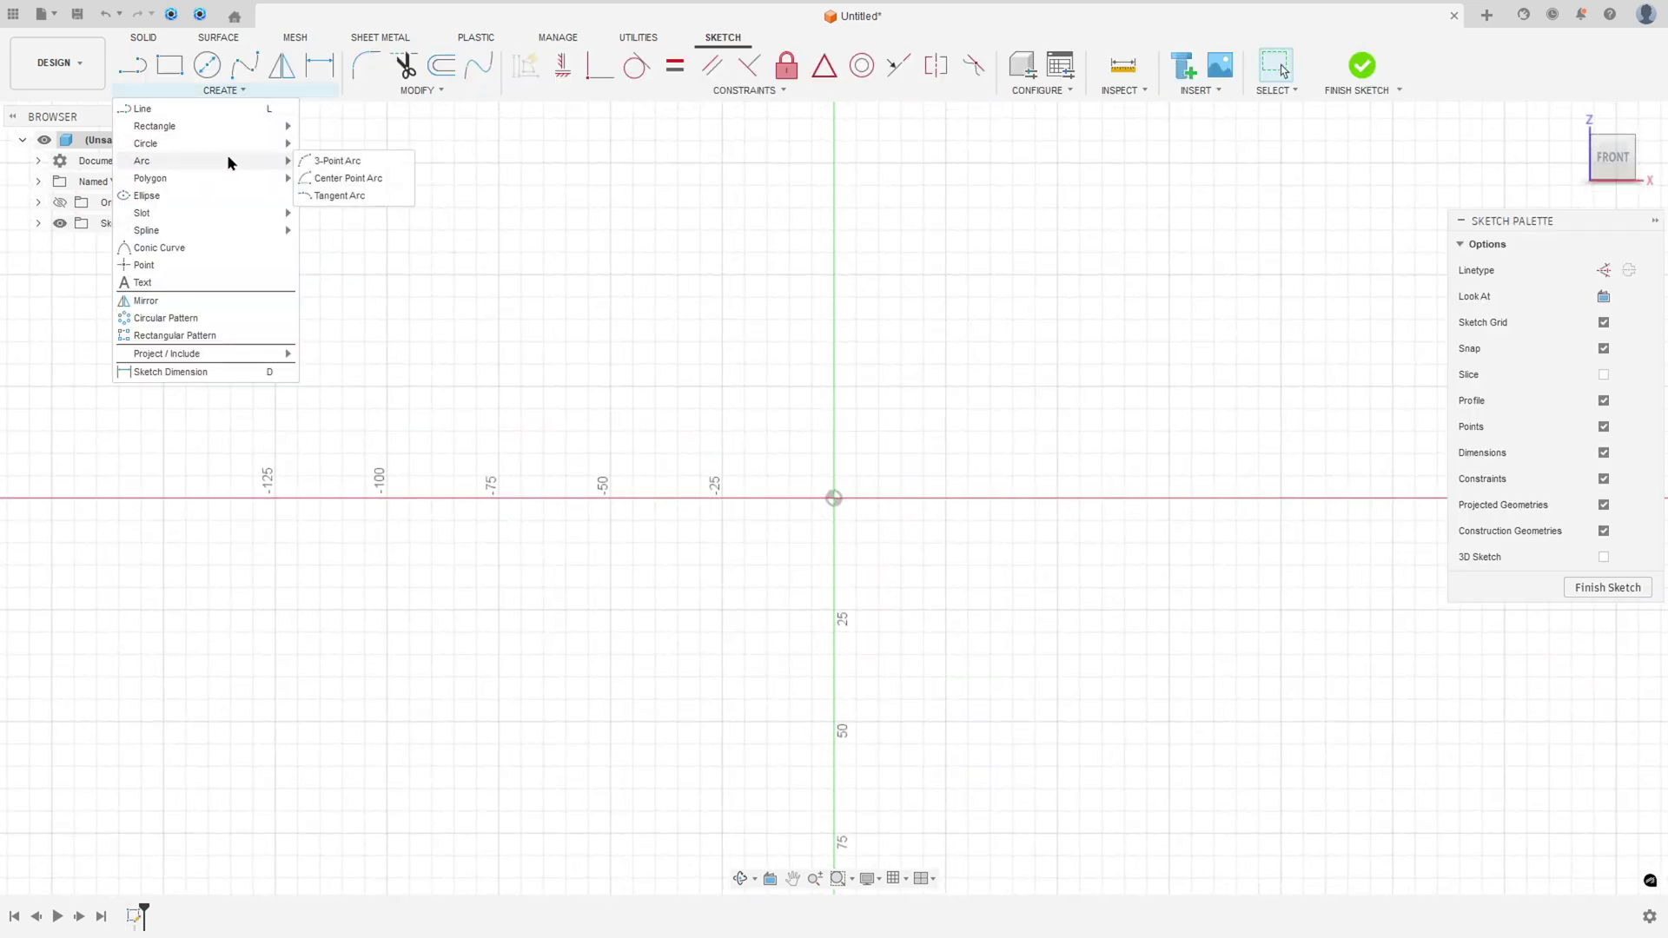
{"action": "left_click", "coordinate": [337, 173]}
{"action": "left_click", "coordinate": [834, 499]}
{"action": "type", "text": "45"}
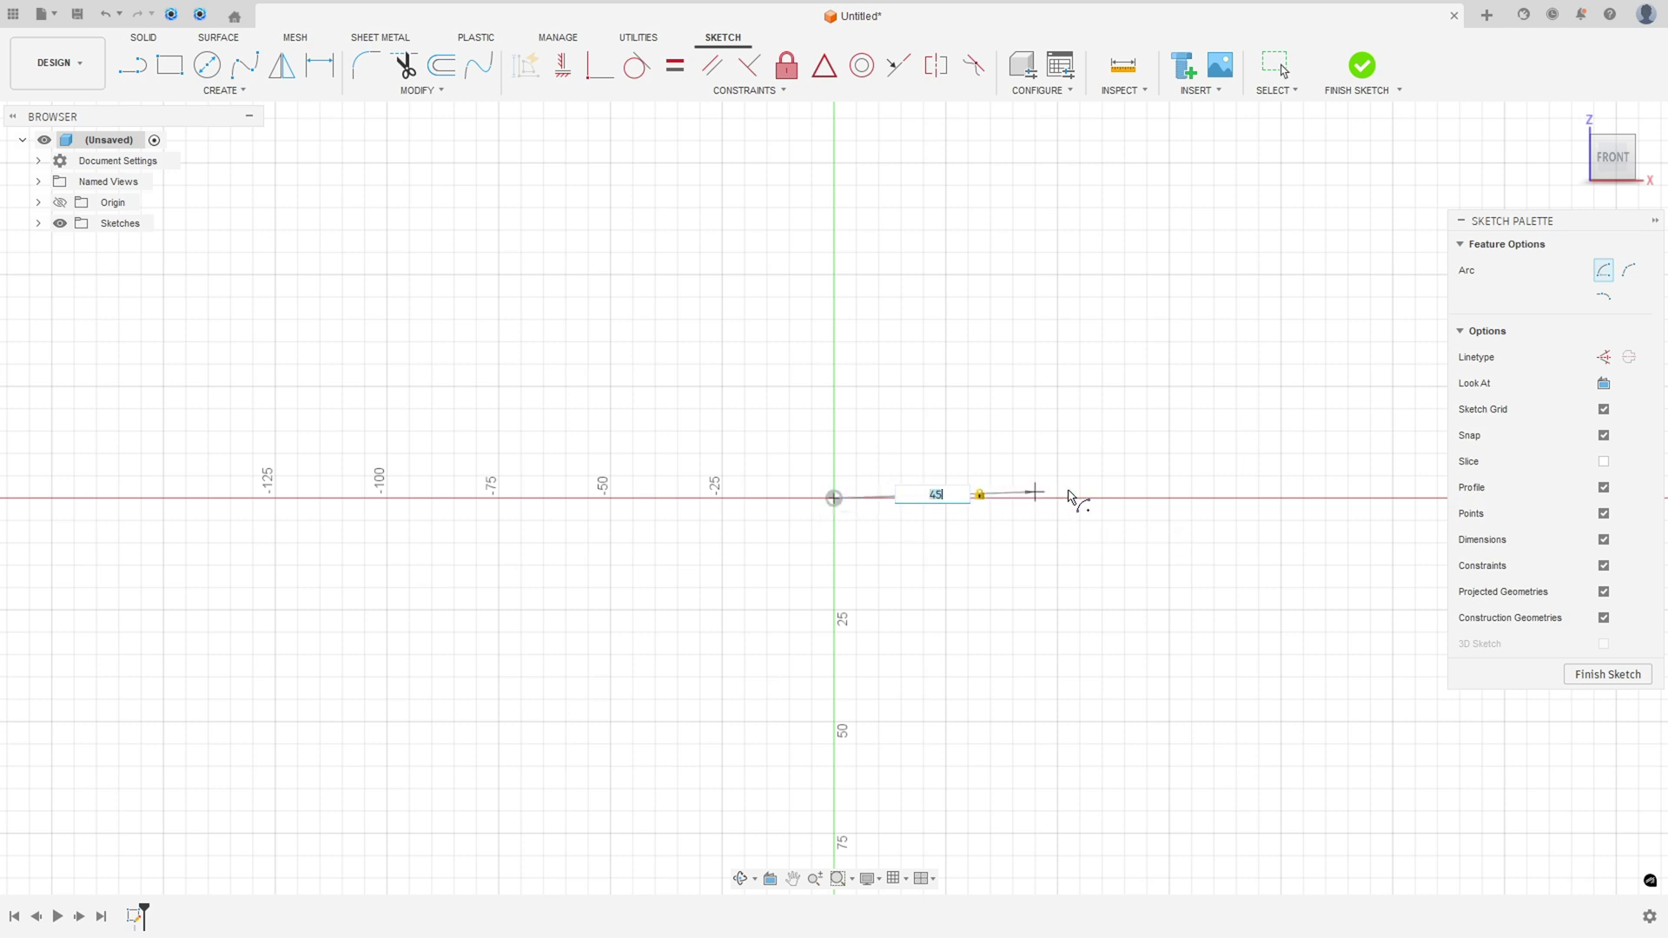
{"action": "left_click", "coordinate": [1035, 498]}
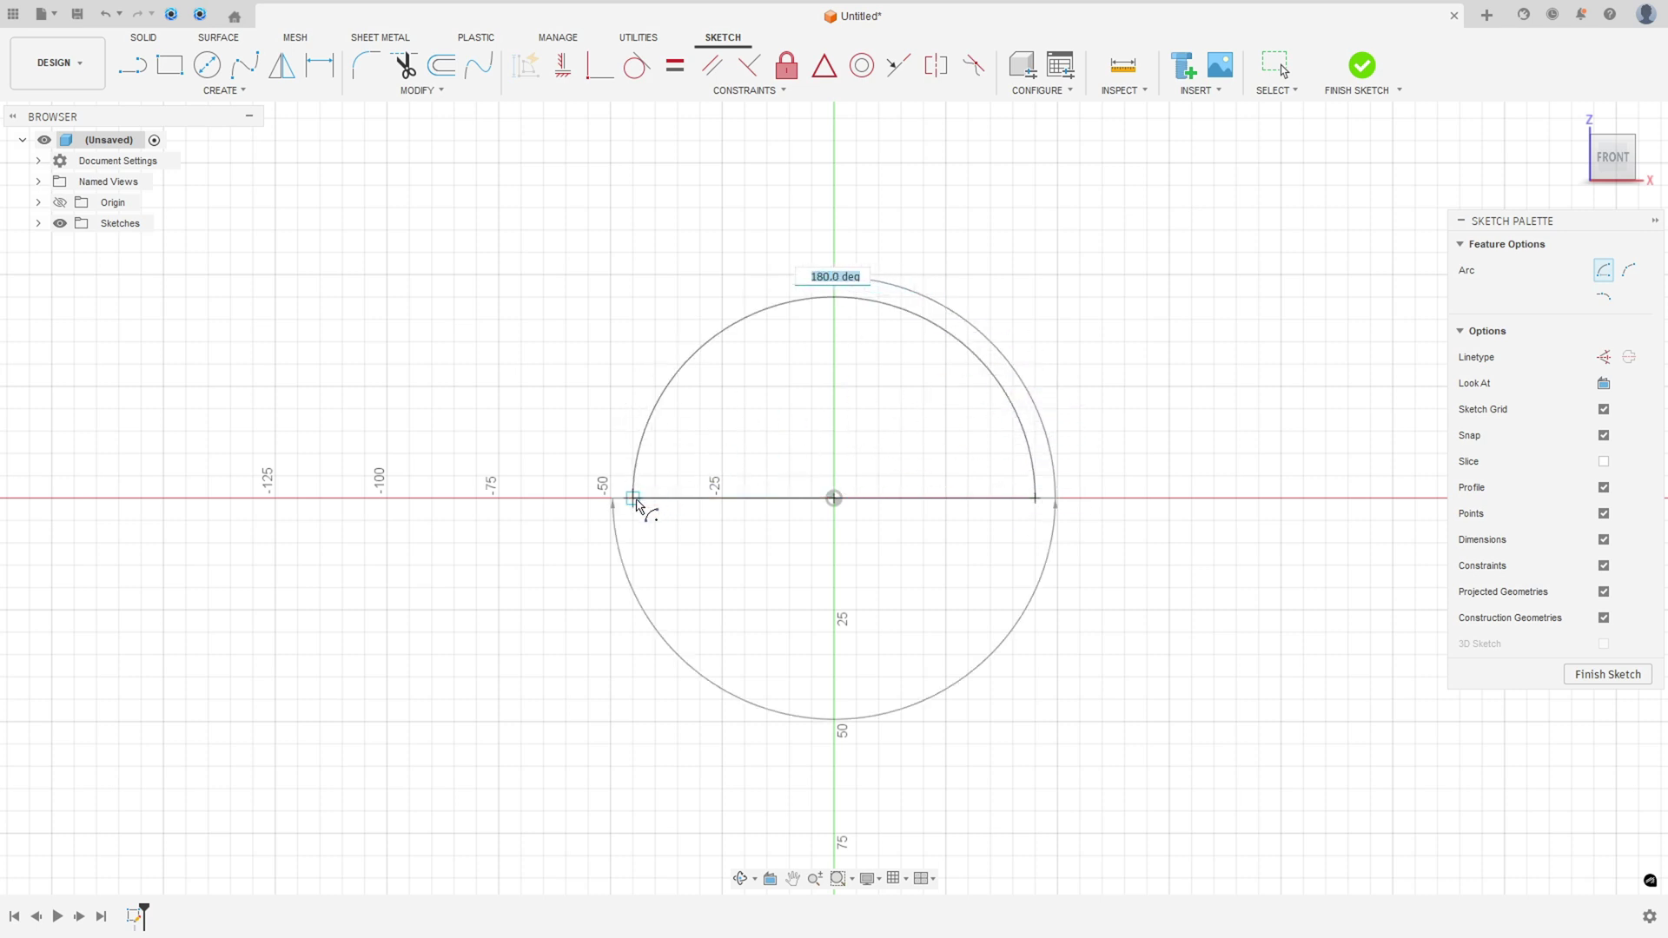
{"action": "left_click", "coordinate": [635, 499]}
{"action": "key", "text": "Escape"}
{"action": "left_click_drag", "start_coordinate": [730, 501], "coordinate": [491, 413]}
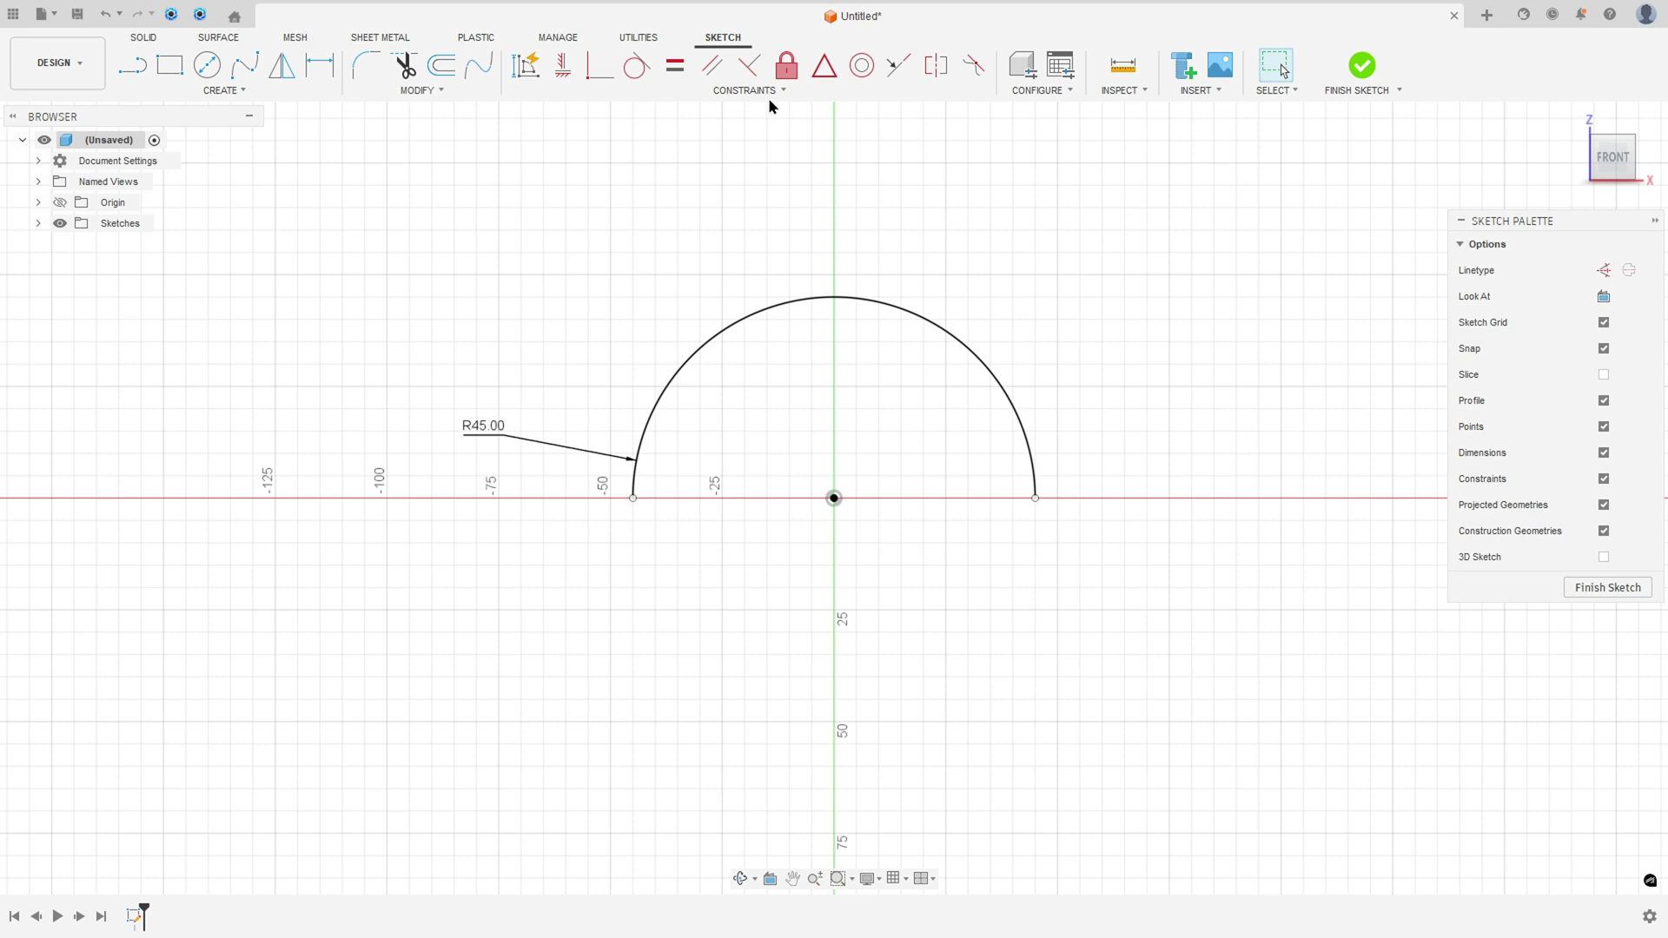
- Constrain both endpoints of the arc to be horizontal with the origin
{"action": "left_click", "coordinate": [563, 65]}
{"action": "left_click", "coordinate": [632, 498]}
{"action": "left_click", "coordinate": [834, 497]}
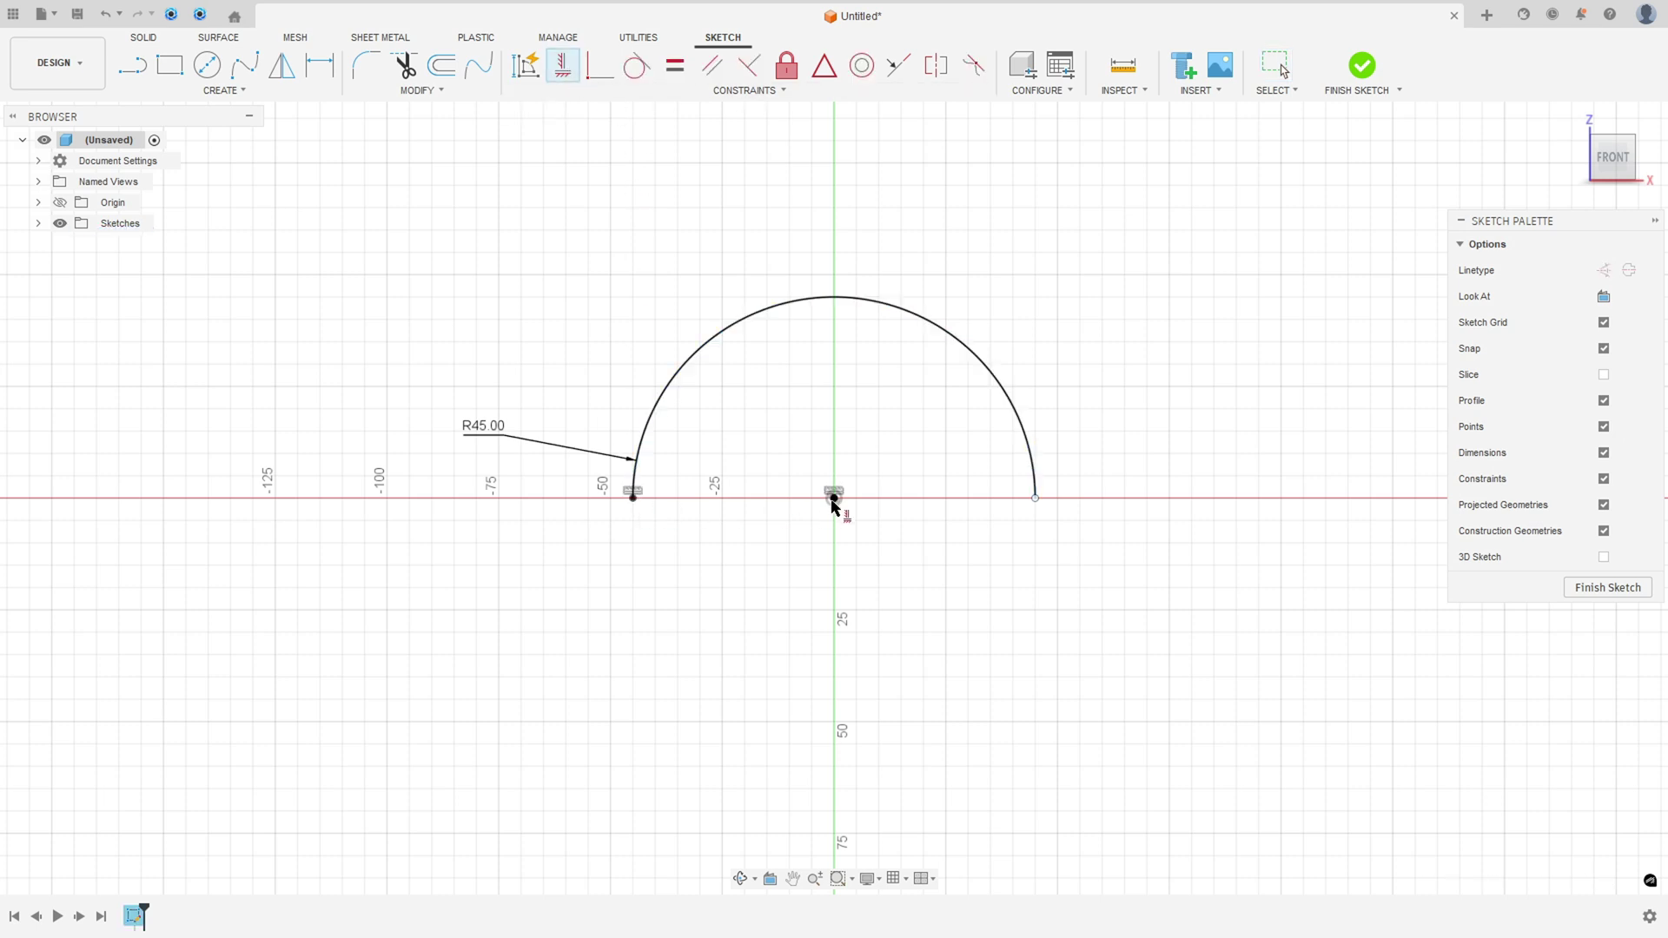
{"action": "left_click", "coordinate": [1035, 499]}
{"action": "left_click", "coordinate": [833, 498]}
{"action": "key", "text": "Escape"}
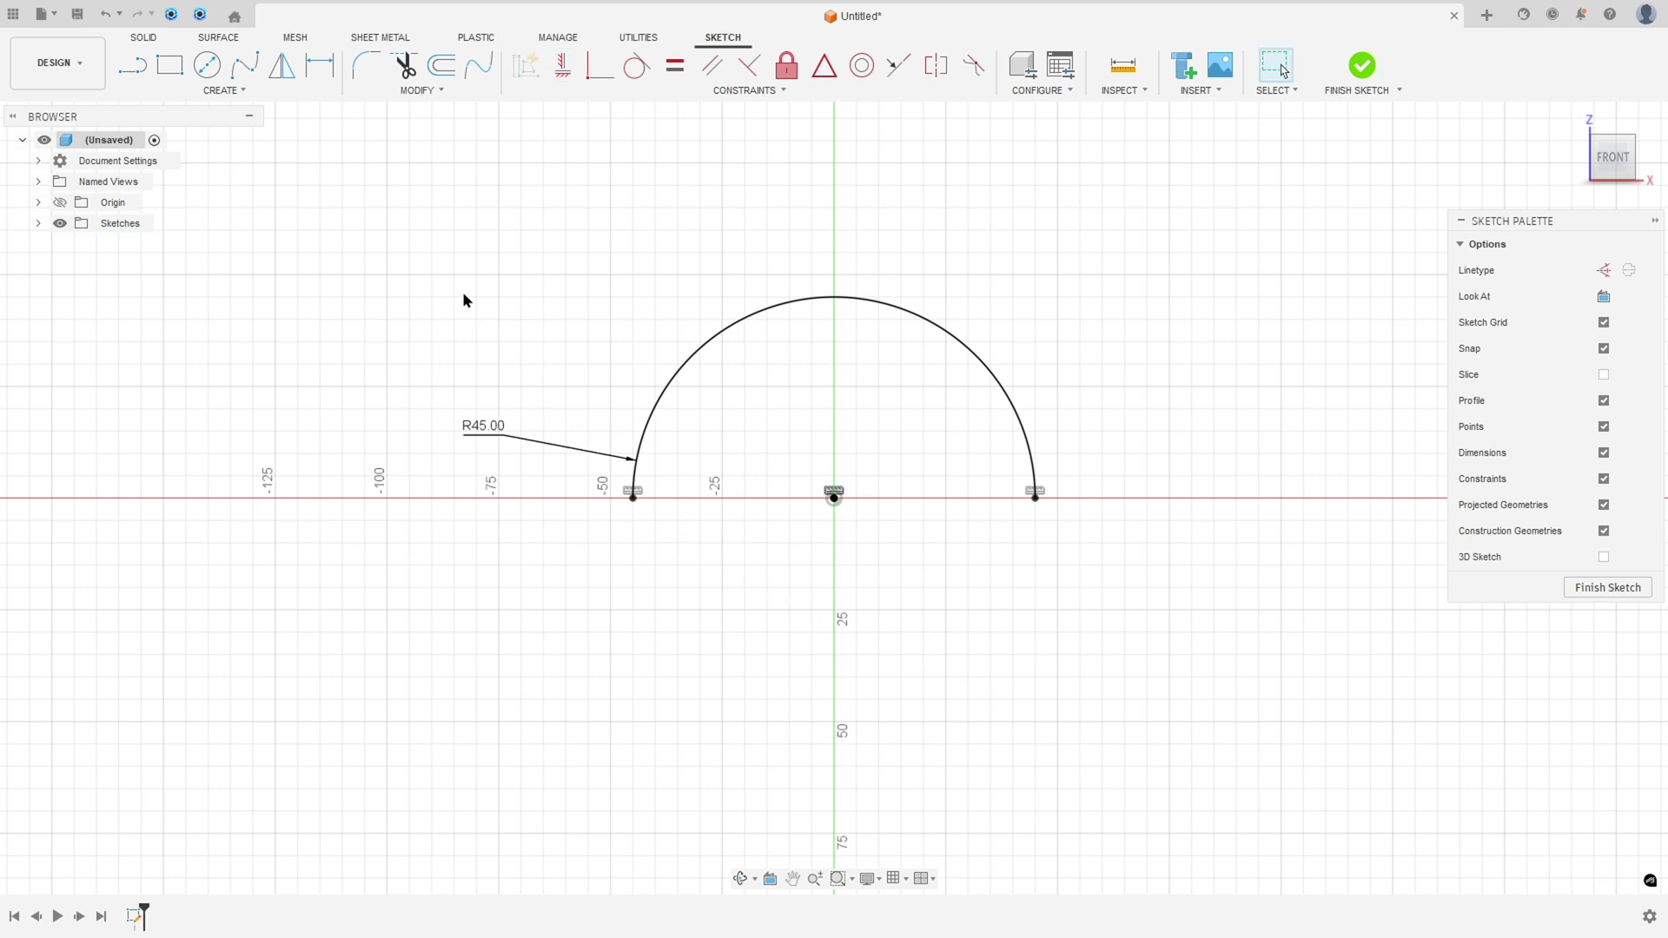
- Offset the arc 5 mm outward
{"action": "left_click", "coordinate": [442, 65]}
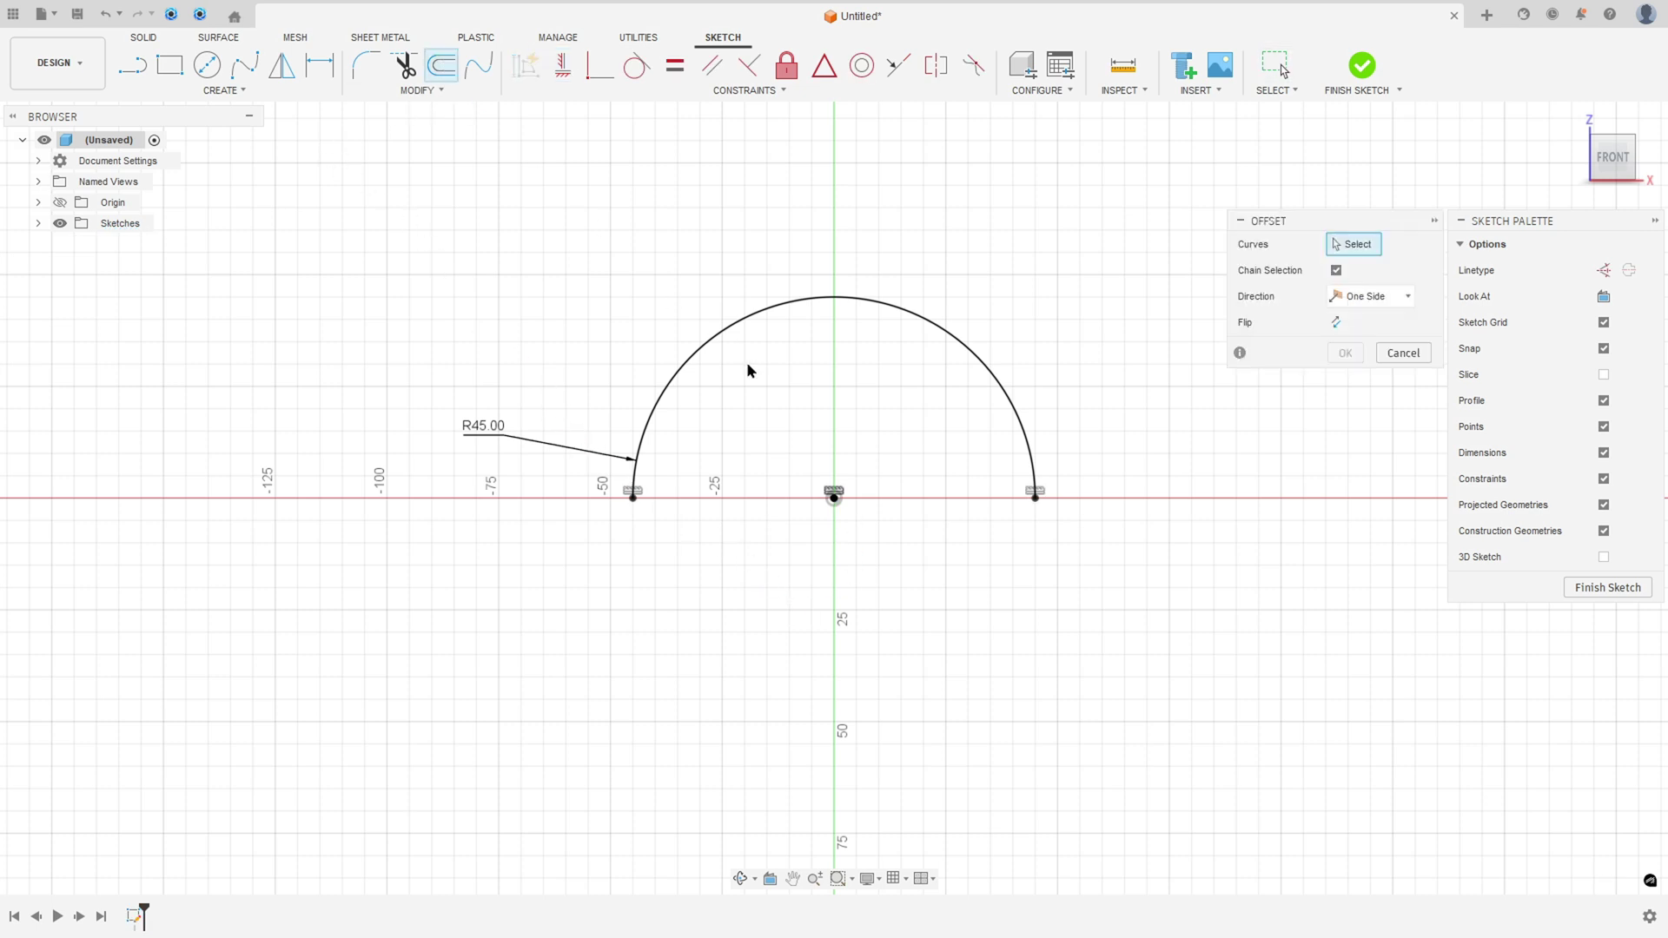
{"action": "left_click", "coordinate": [719, 338]}
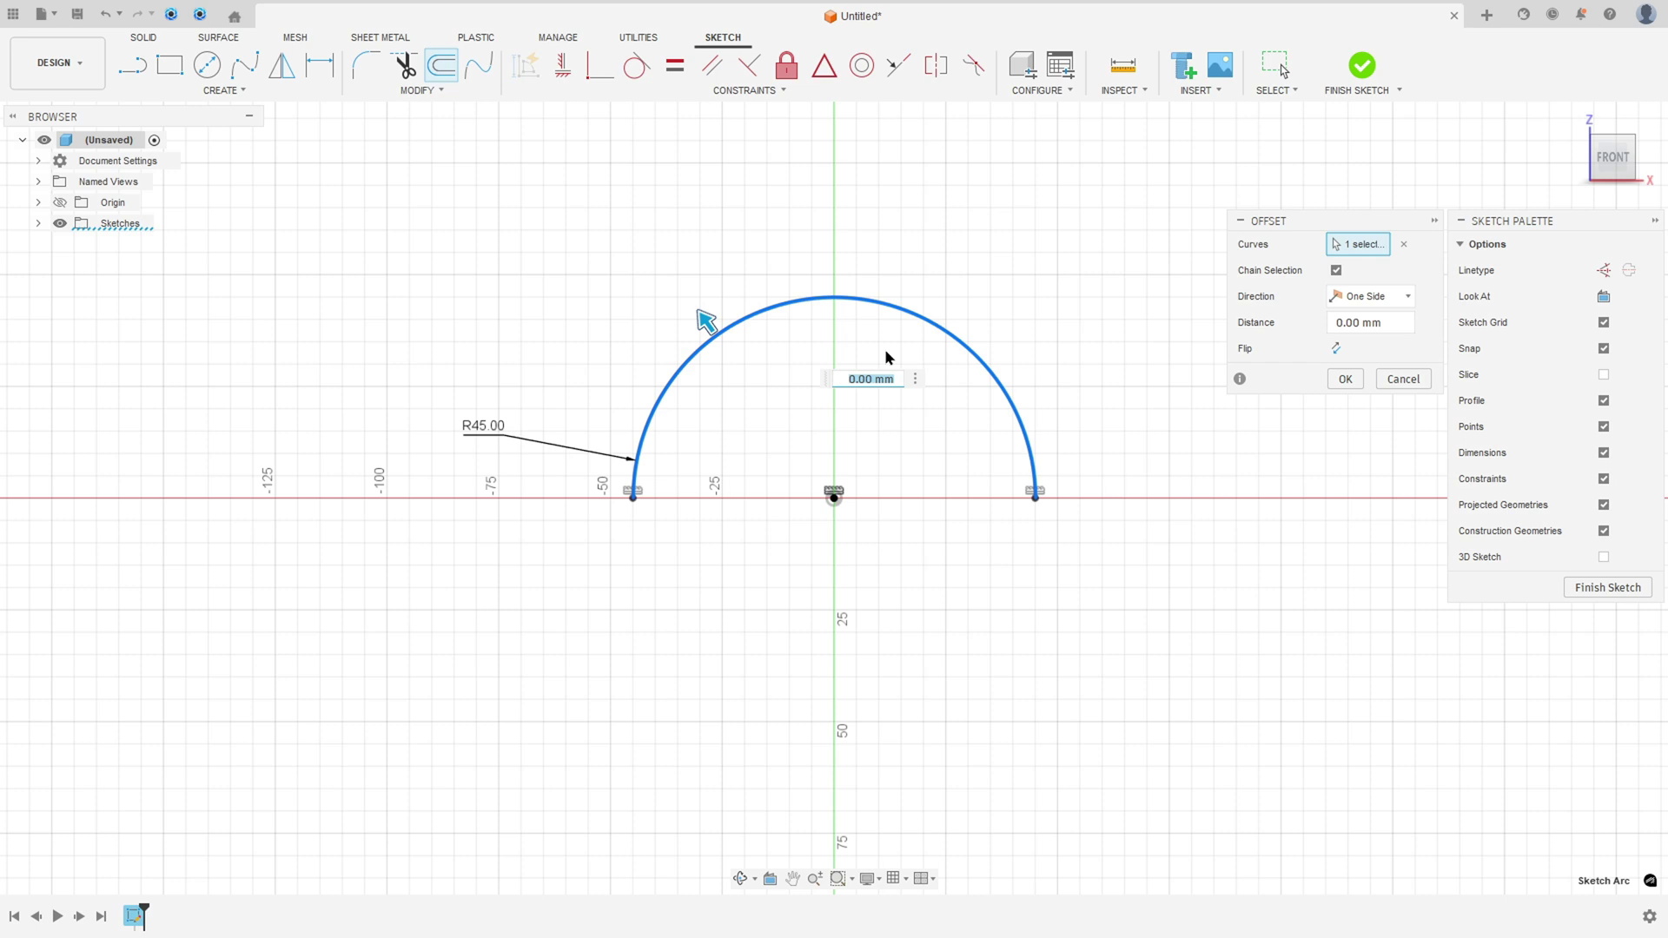
{"action": "type", "text": "5"}
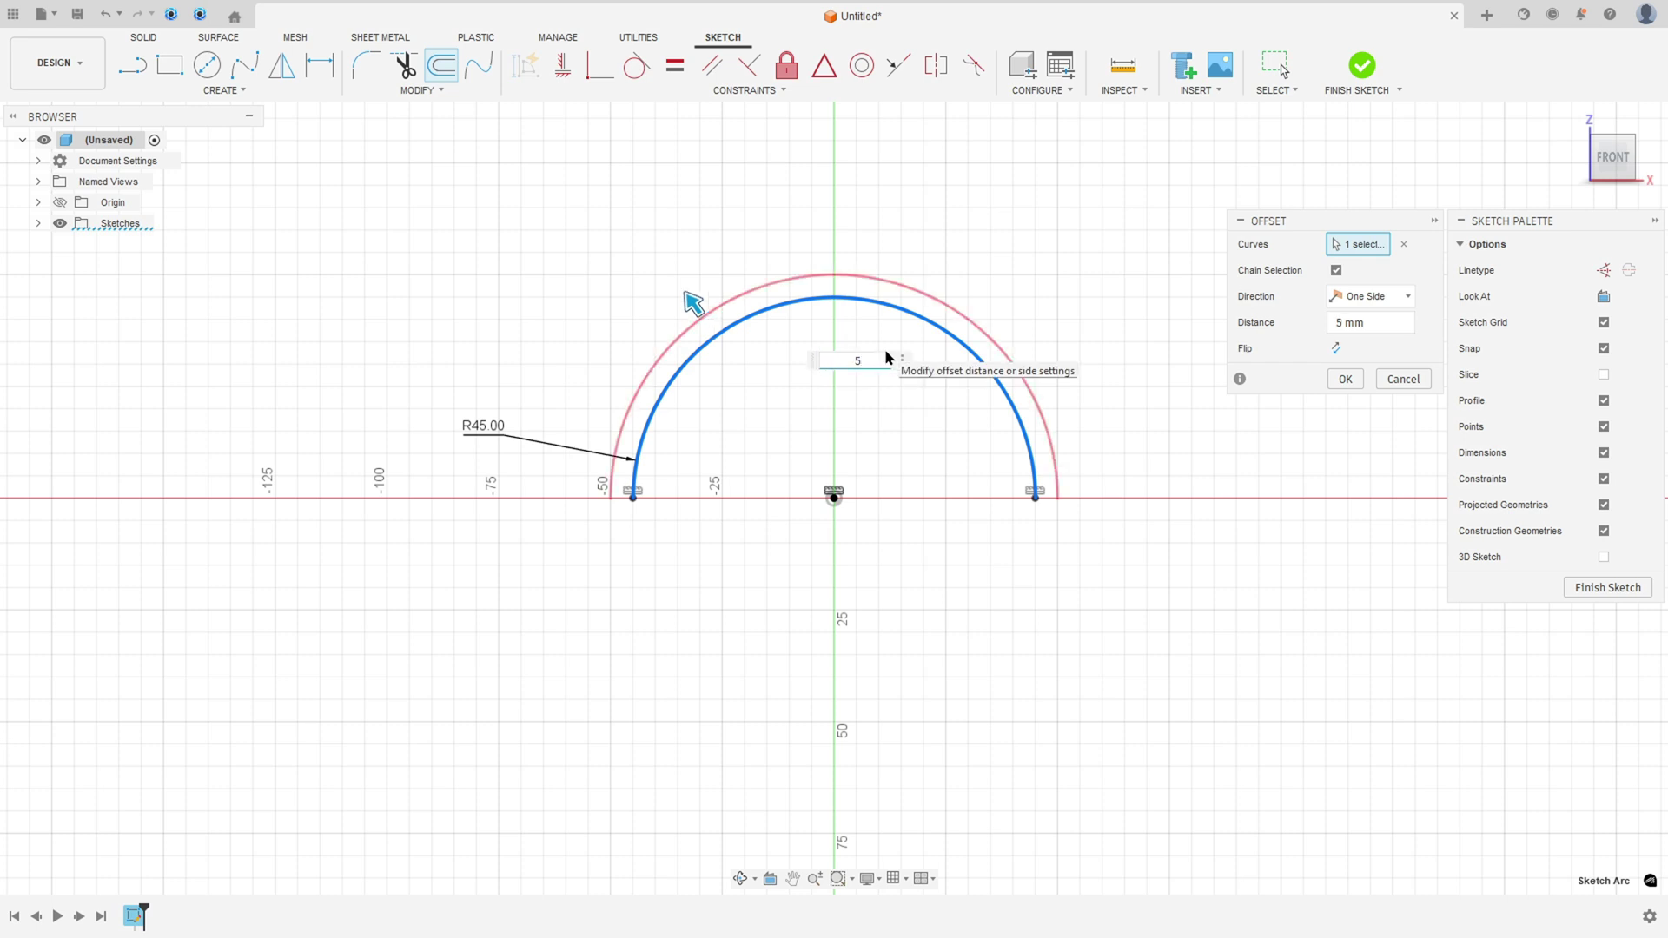
{"action": "left_click", "coordinate": [1343, 379]}
- Close both ends of the two arcs with short lines and move the 5 mm offset dimension outside the arch
{"action": "left_click", "coordinate": [132, 65]}
{"action": "left_click", "coordinate": [610, 498]}
{"action": "left_click", "coordinate": [633, 498]}
{"action": "left_click", "coordinate": [1034, 497]}
{"action": "left_click", "coordinate": [1057, 498]}
{"action": "key", "text": "Escape"}
{"action": "middle_click_drag", "start_coordinate": [832, 508], "coordinate": [818, 641]}
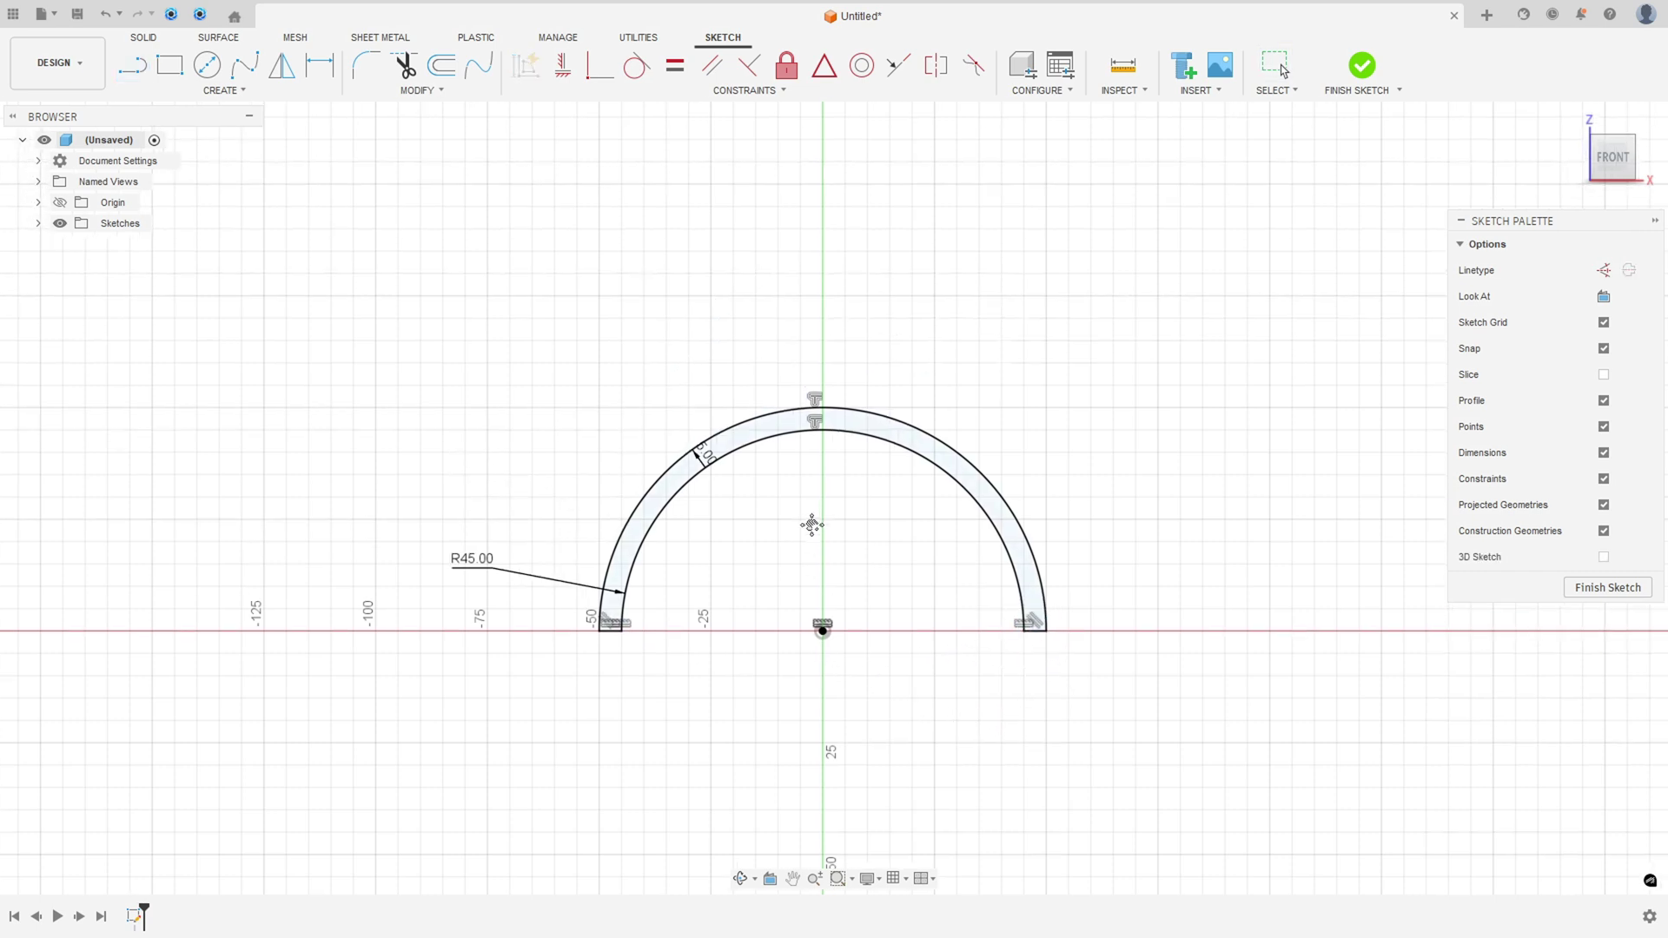
{"action": "left_click_drag", "start_coordinate": [700, 455], "coordinate": [536, 547]}
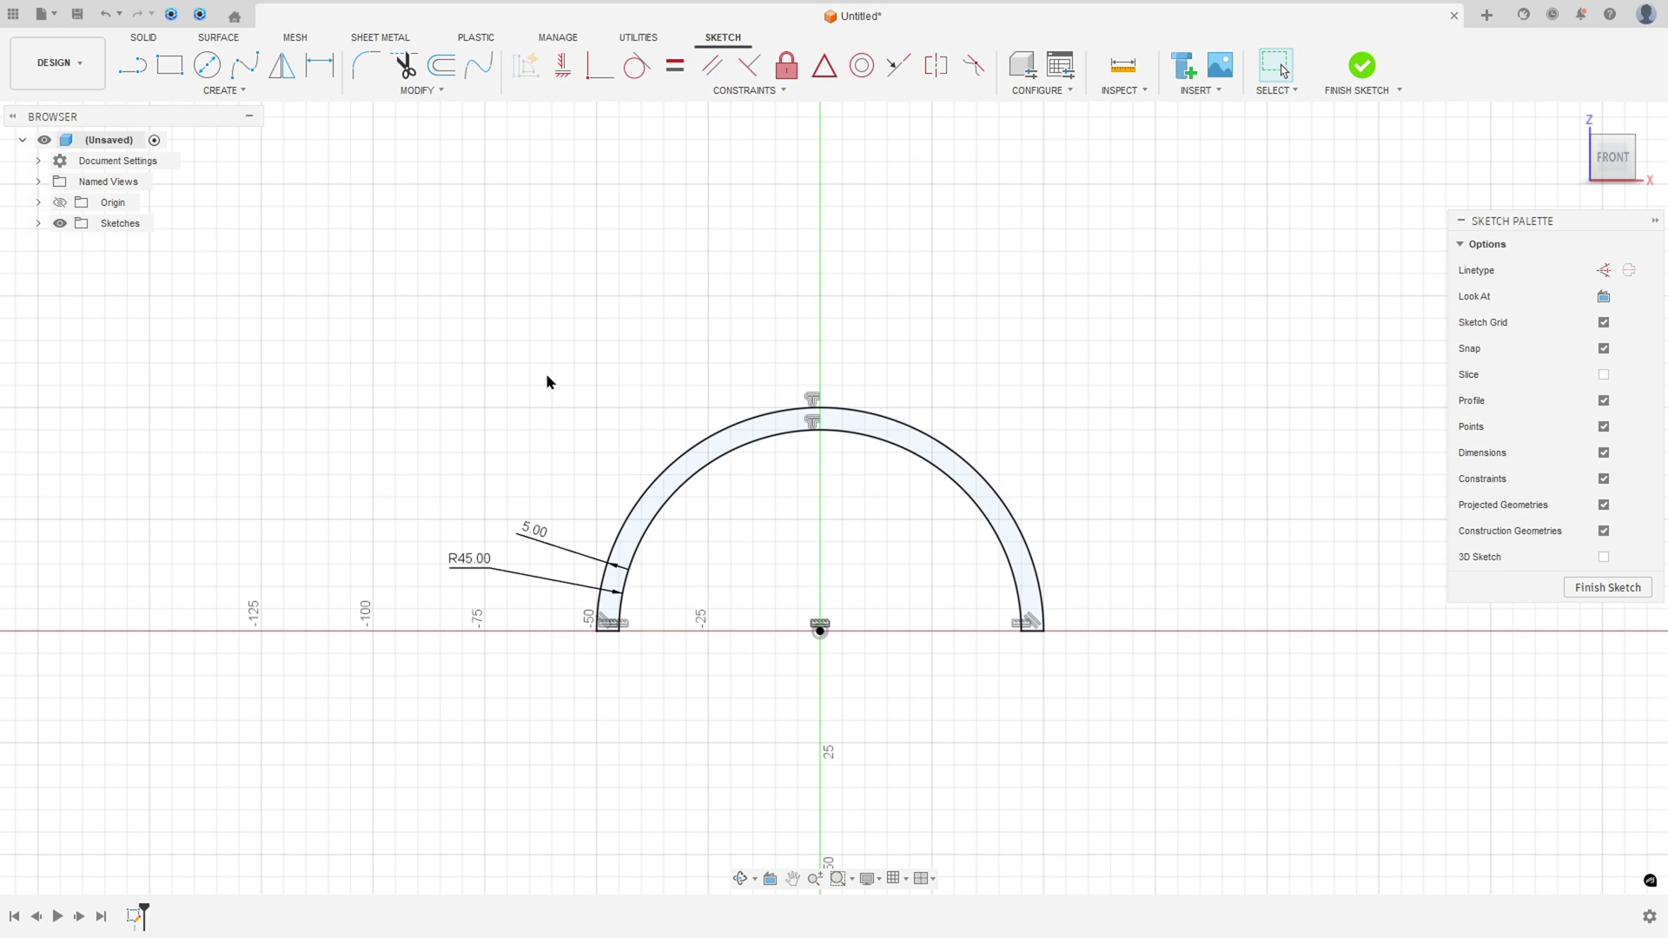
- Draw concentric circles of 18 mm and 25 mm diameter above the arch on the vertical axis, placing their dimensions outside
{"action": "left_click", "coordinate": [206, 66]}
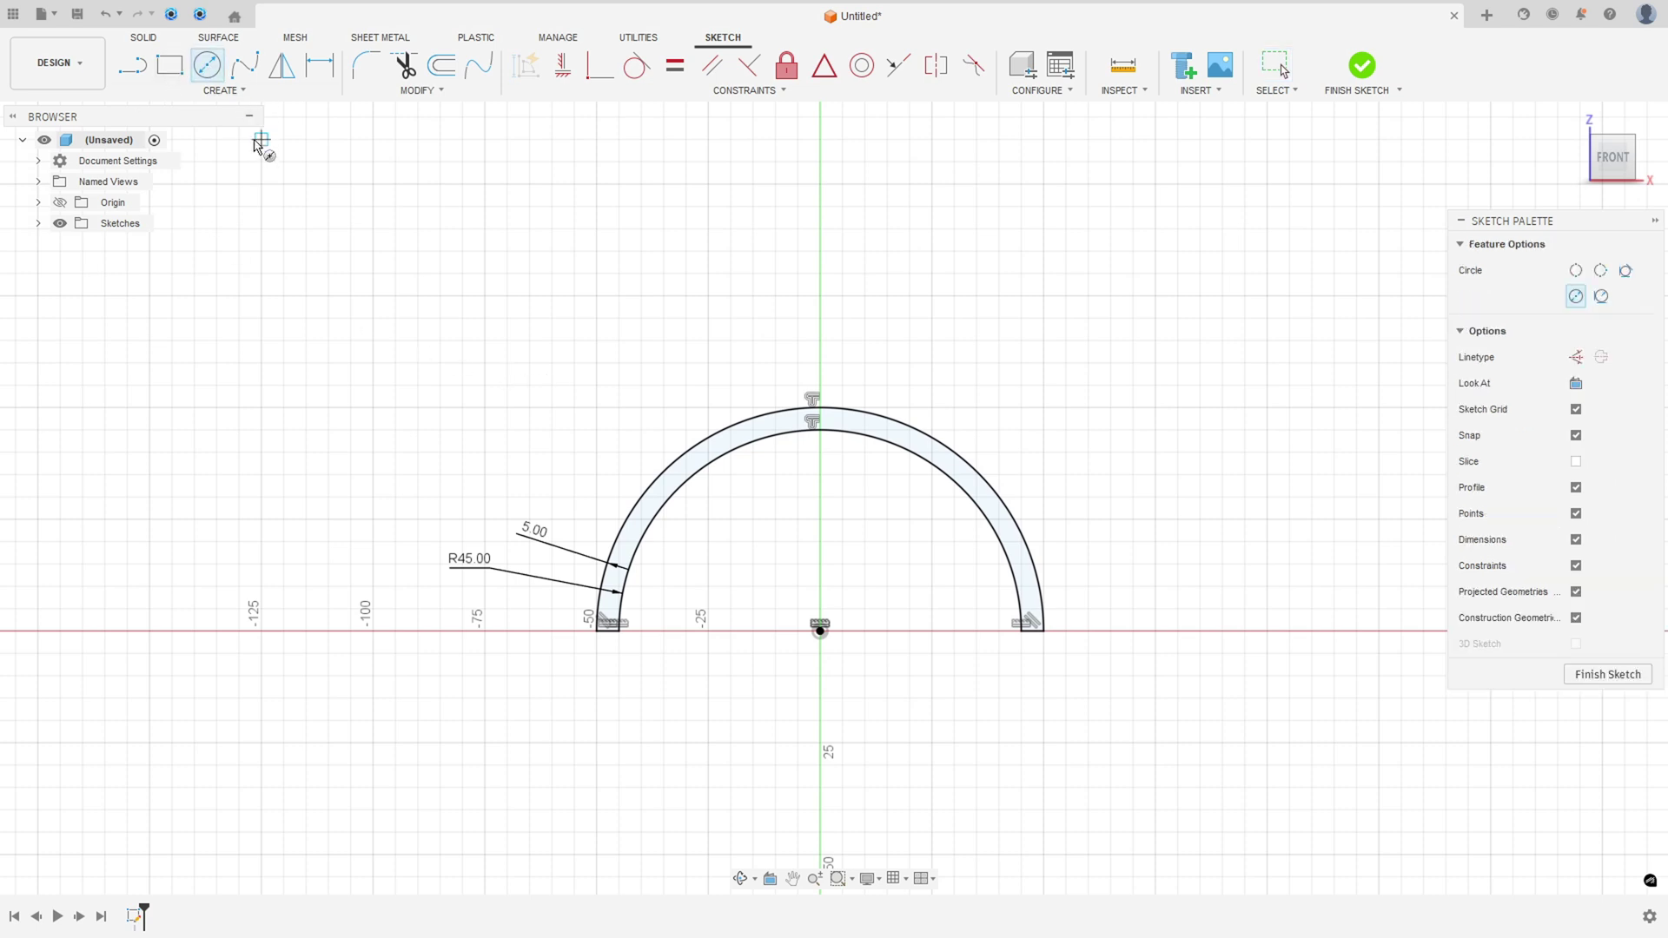
{"action": "left_click", "coordinate": [820, 297]}
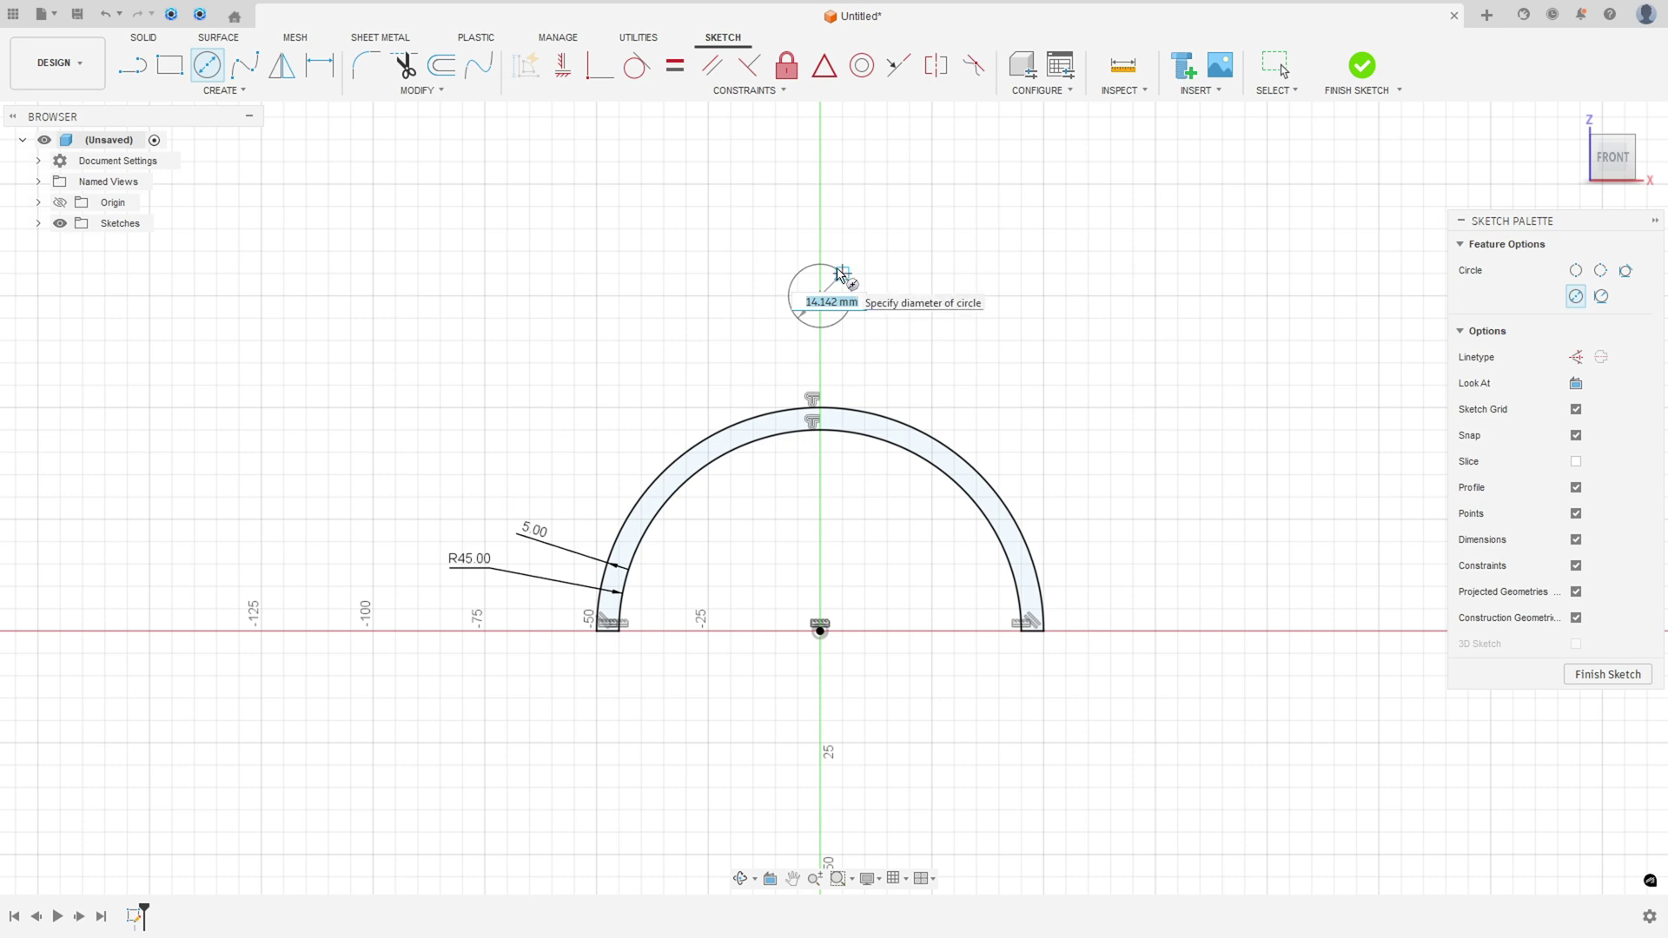
{"action": "key", "text": "Return"}
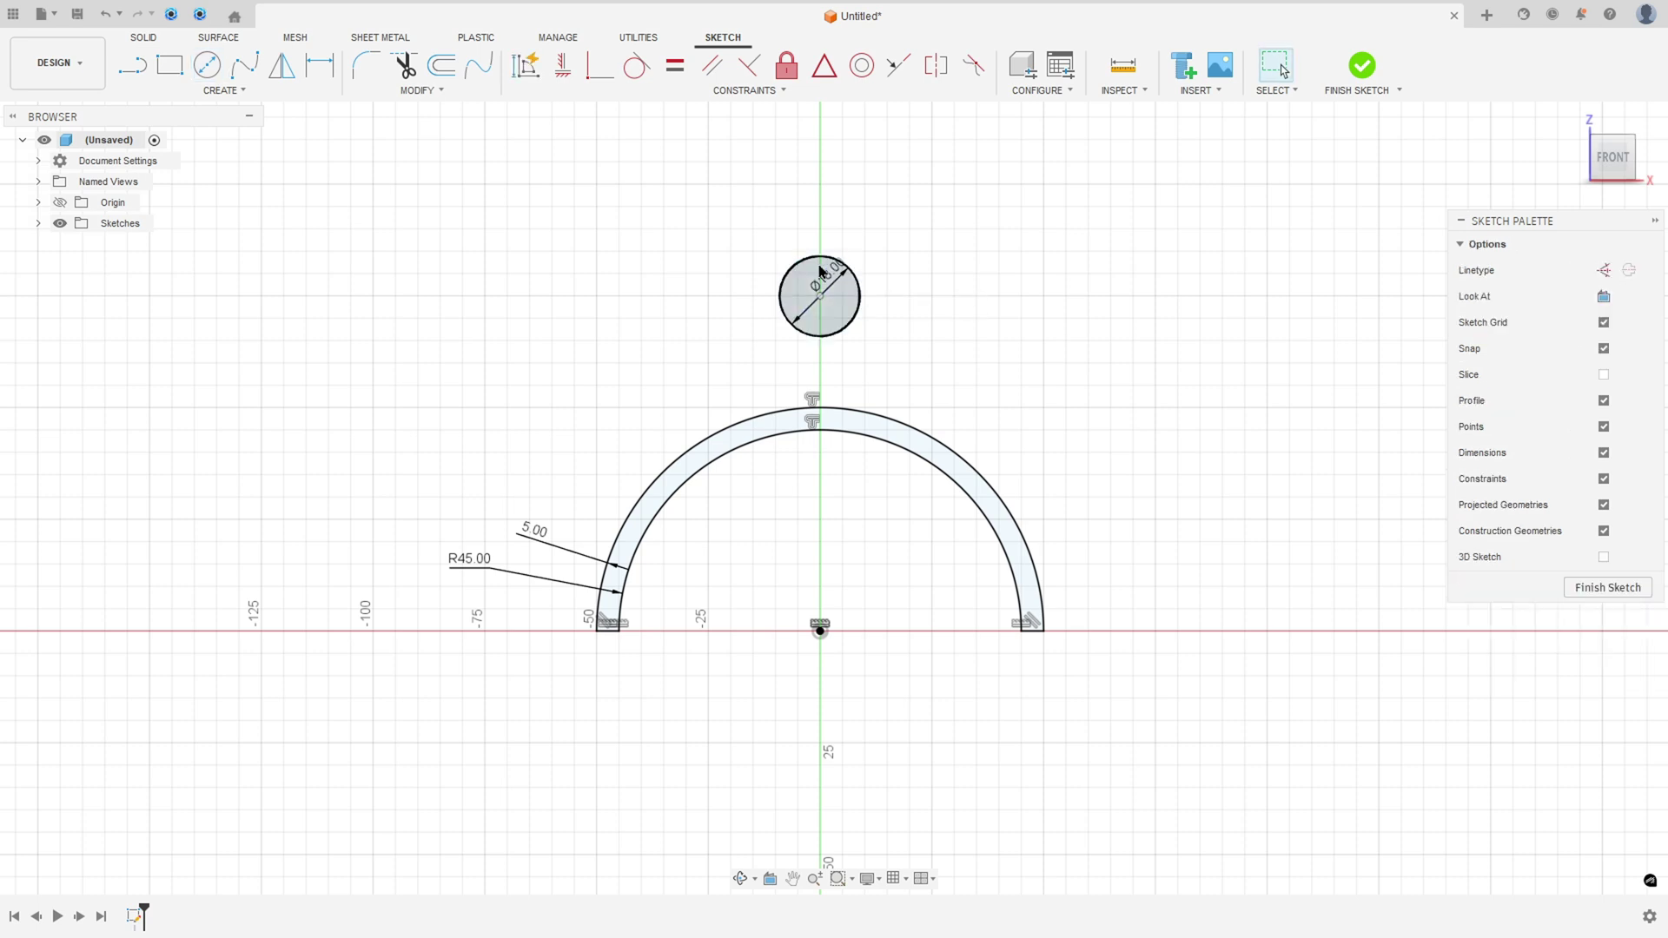
{"action": "left_click", "coordinate": [819, 297]}
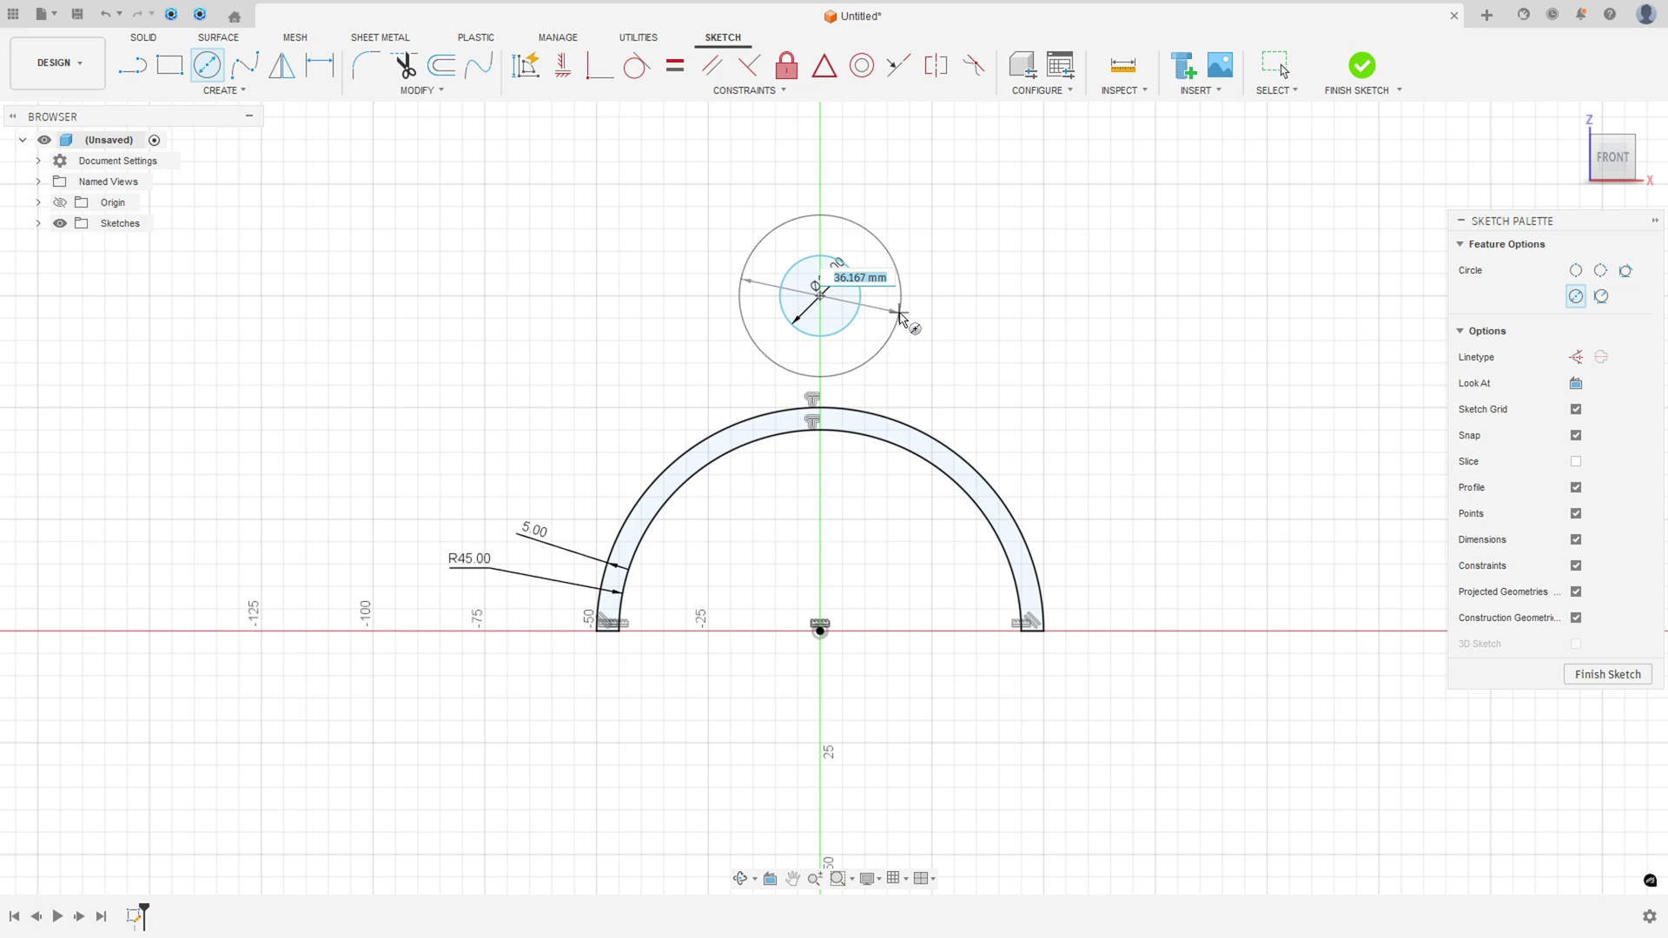
{"action": "type", "text": "25"}
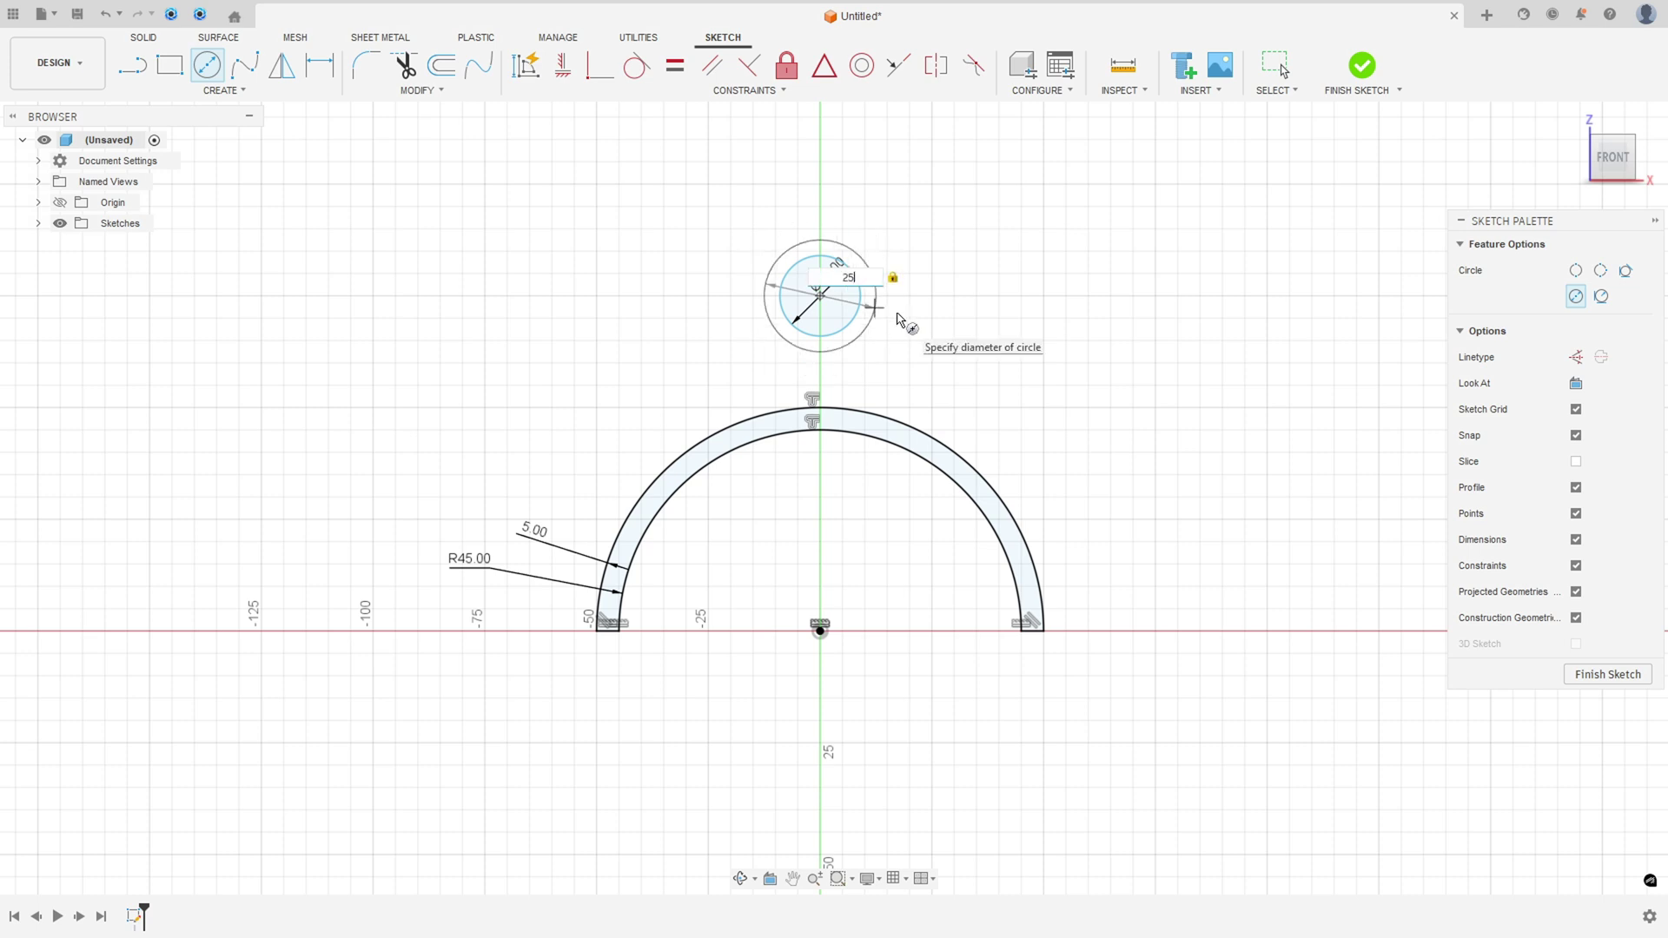
{"action": "key", "text": "Return"}
{"action": "key", "text": "Escape"}
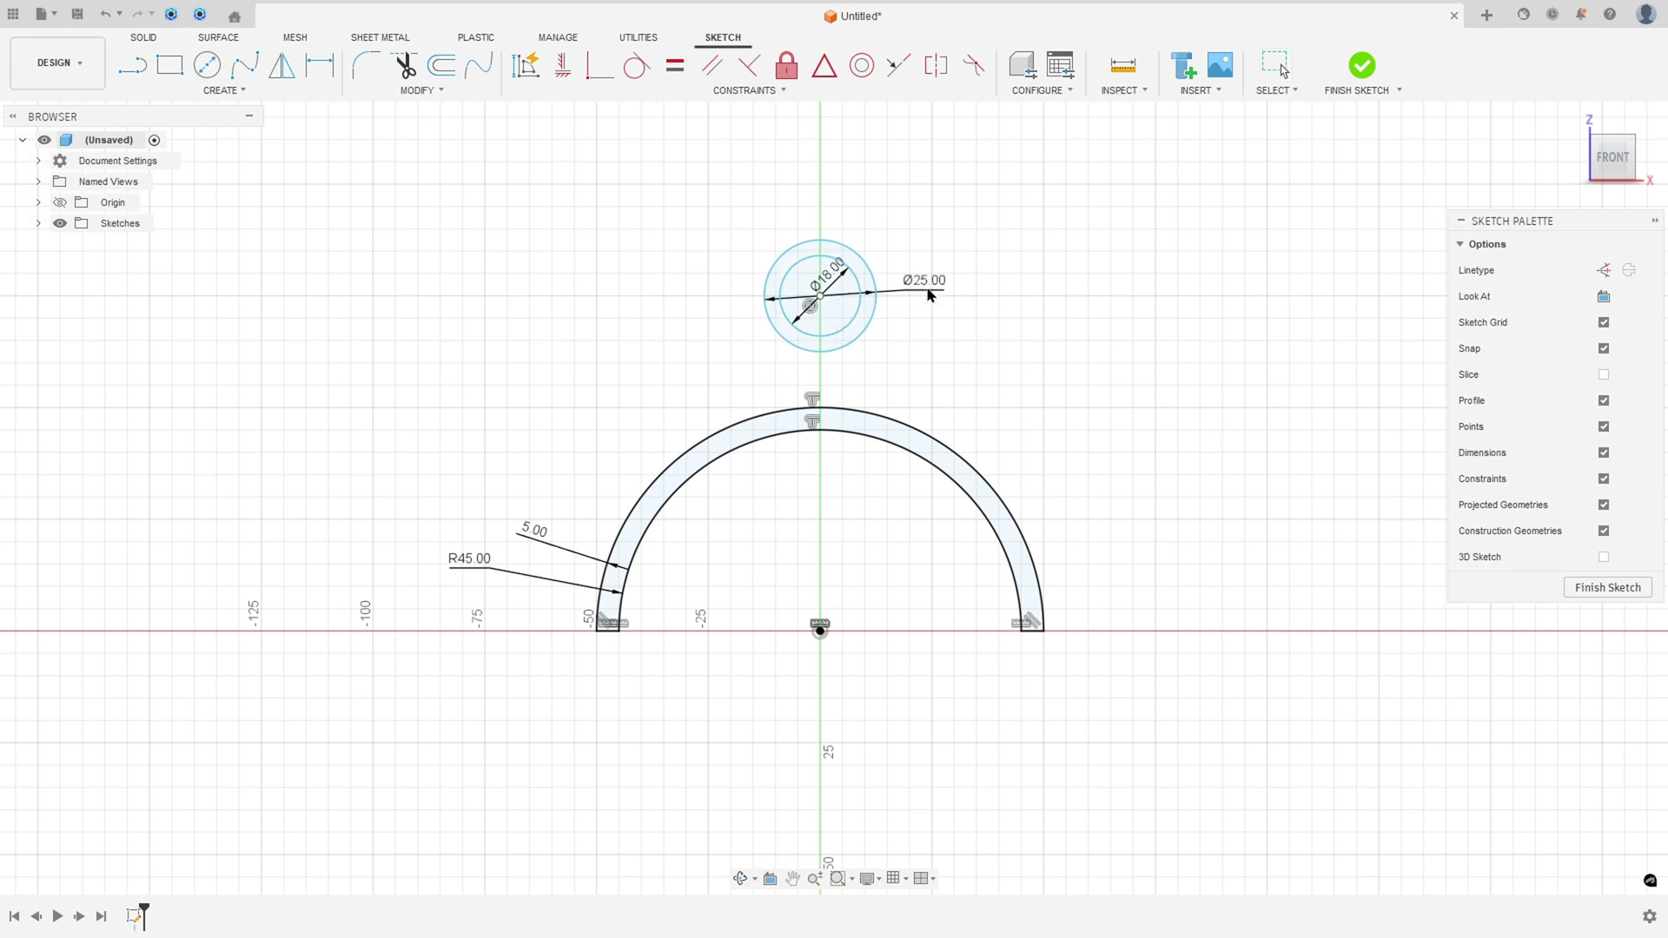
{"action": "left_click_drag", "start_coordinate": [839, 283], "coordinate": [1050, 224]}
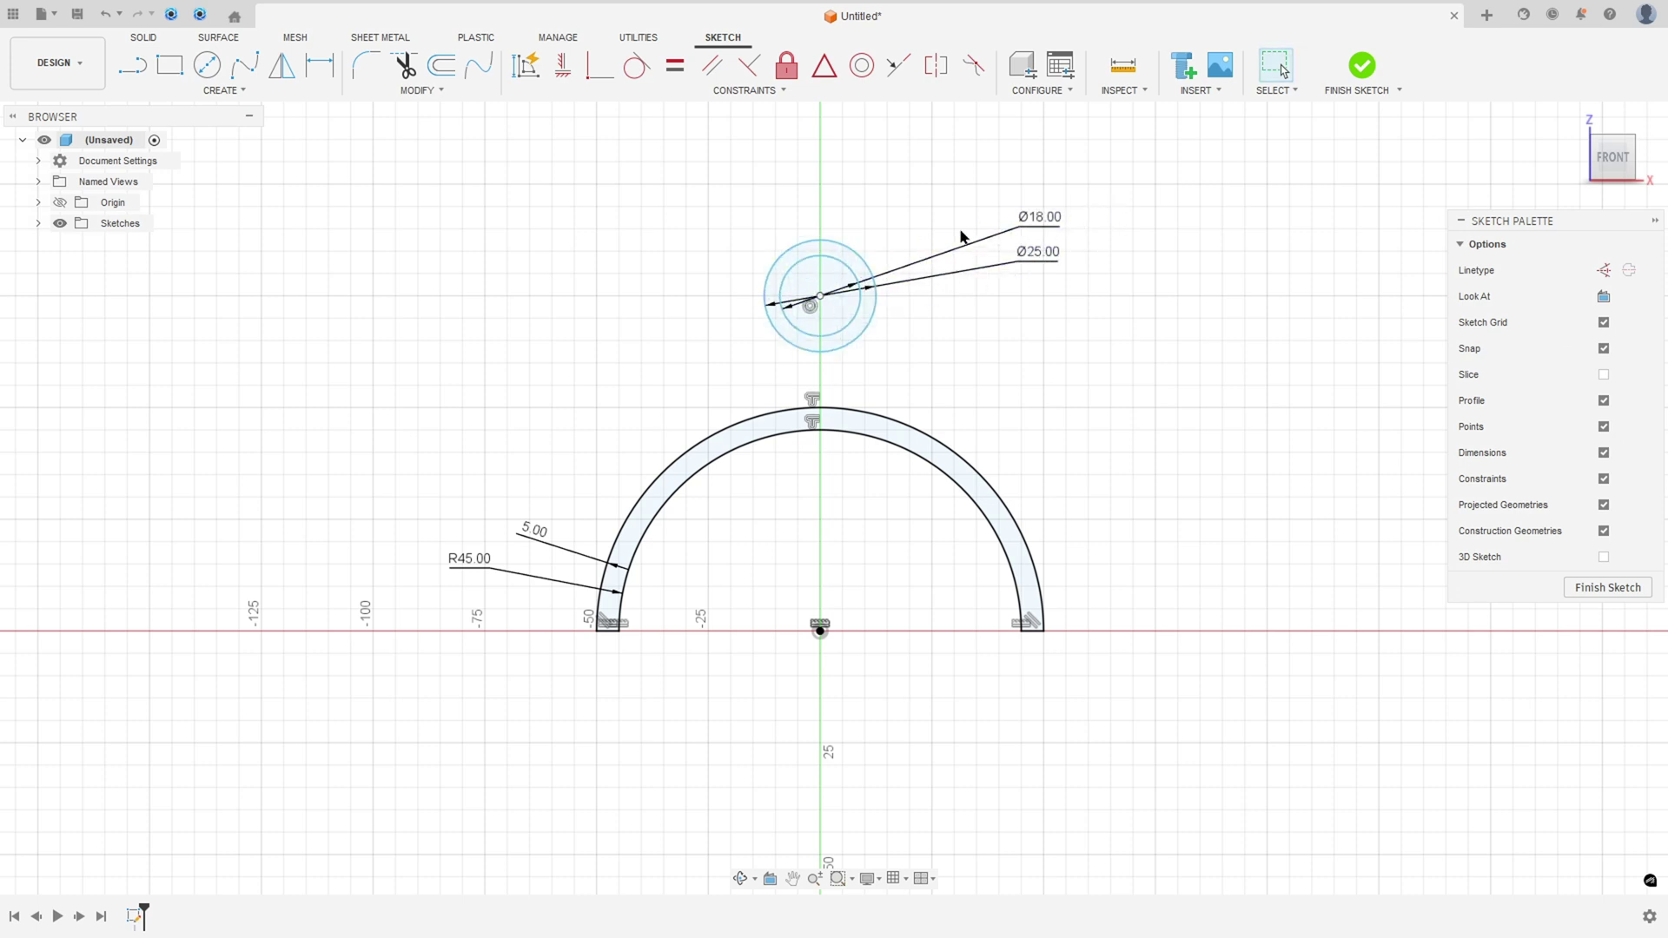
- Dimension the circles' centre 75 mm above the origin
{"action": "left_click", "coordinate": [319, 65]}
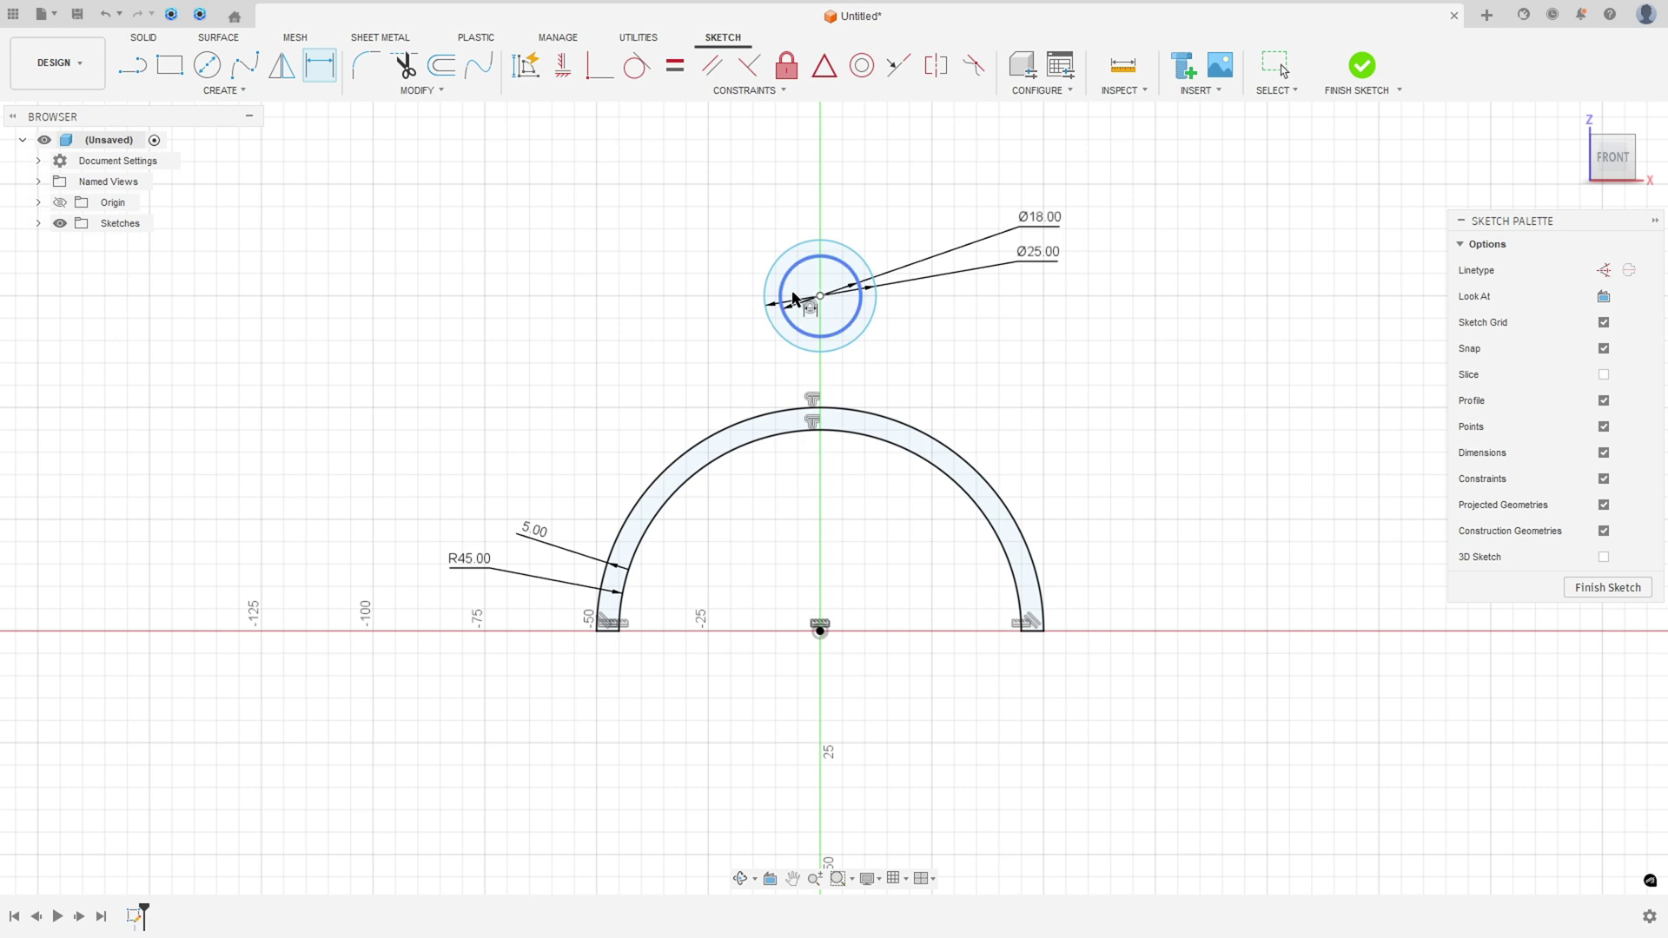
{"action": "left_click", "coordinate": [820, 297]}
{"action": "left_click", "coordinate": [820, 630]}
{"action": "left_click", "coordinate": [1137, 474]}
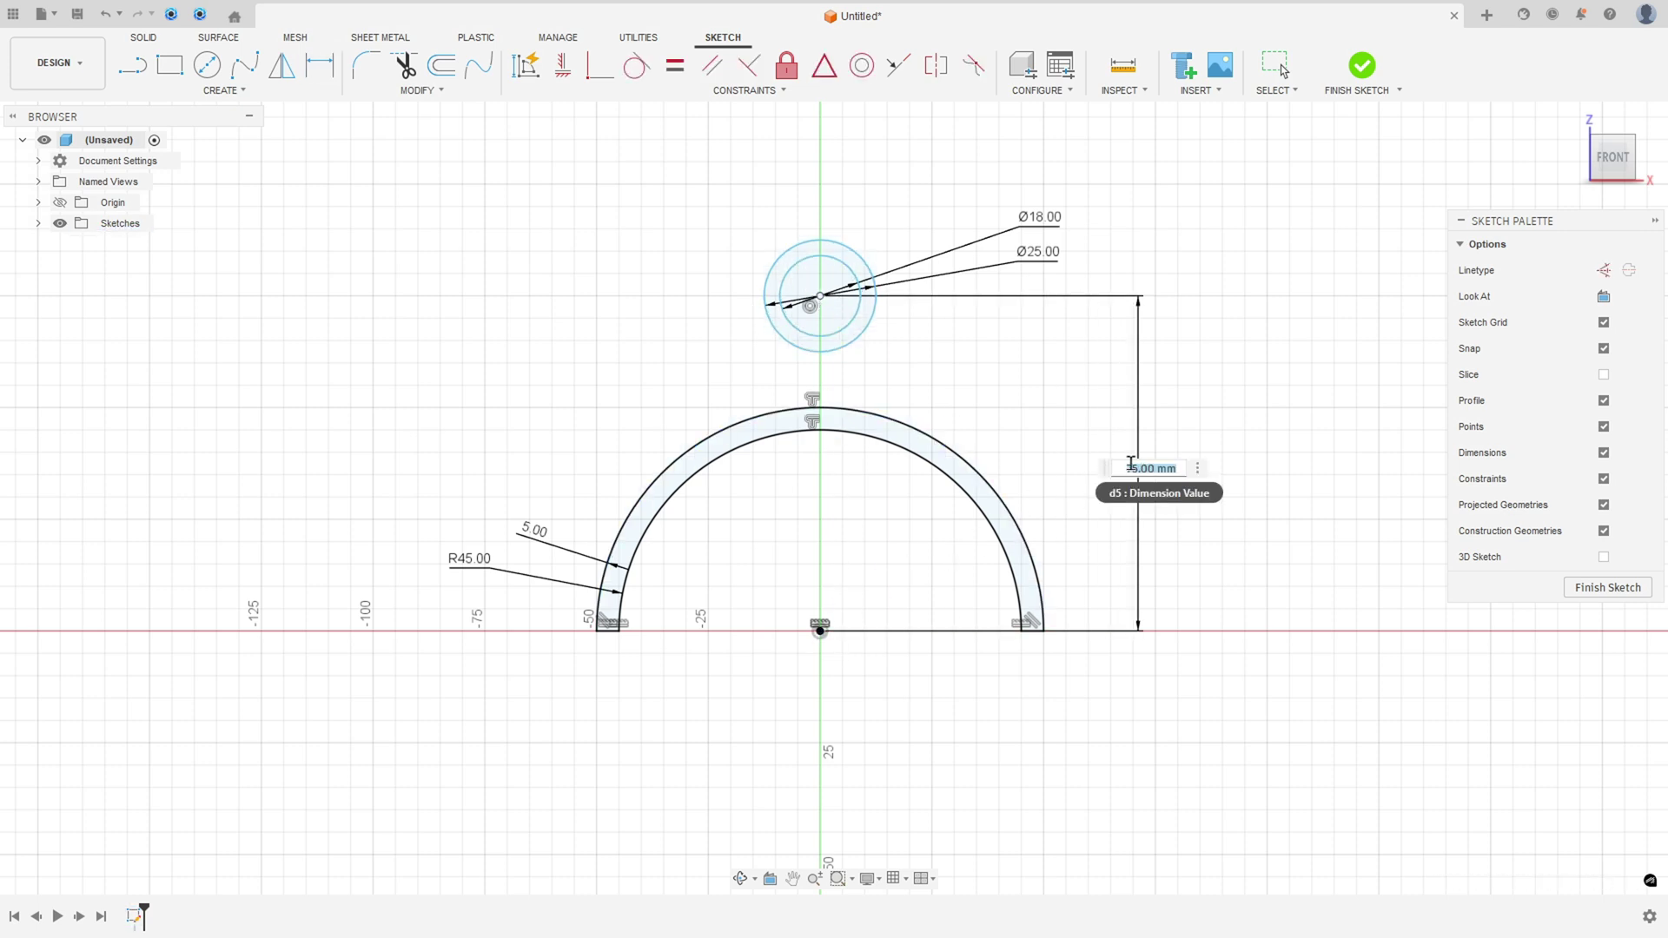
{"action": "type", "text": "75"}
{"action": "key", "text": "Return"}
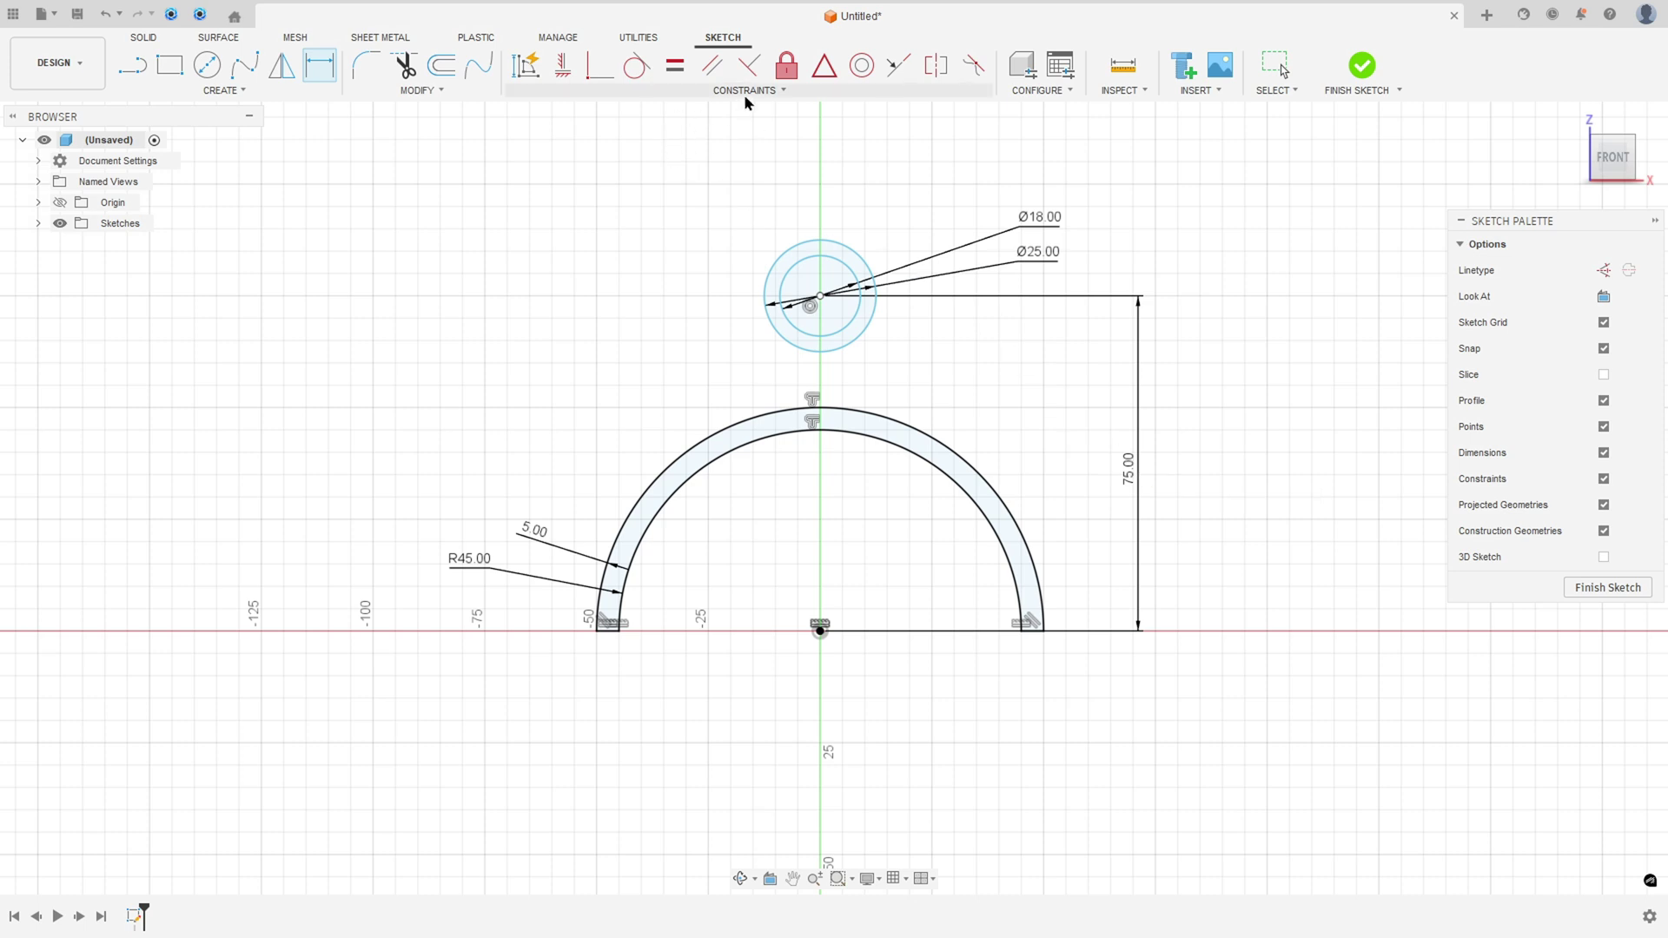
- Constrain the circles' centre to be vertical with the origin
{"action": "left_click", "coordinate": [563, 66]}
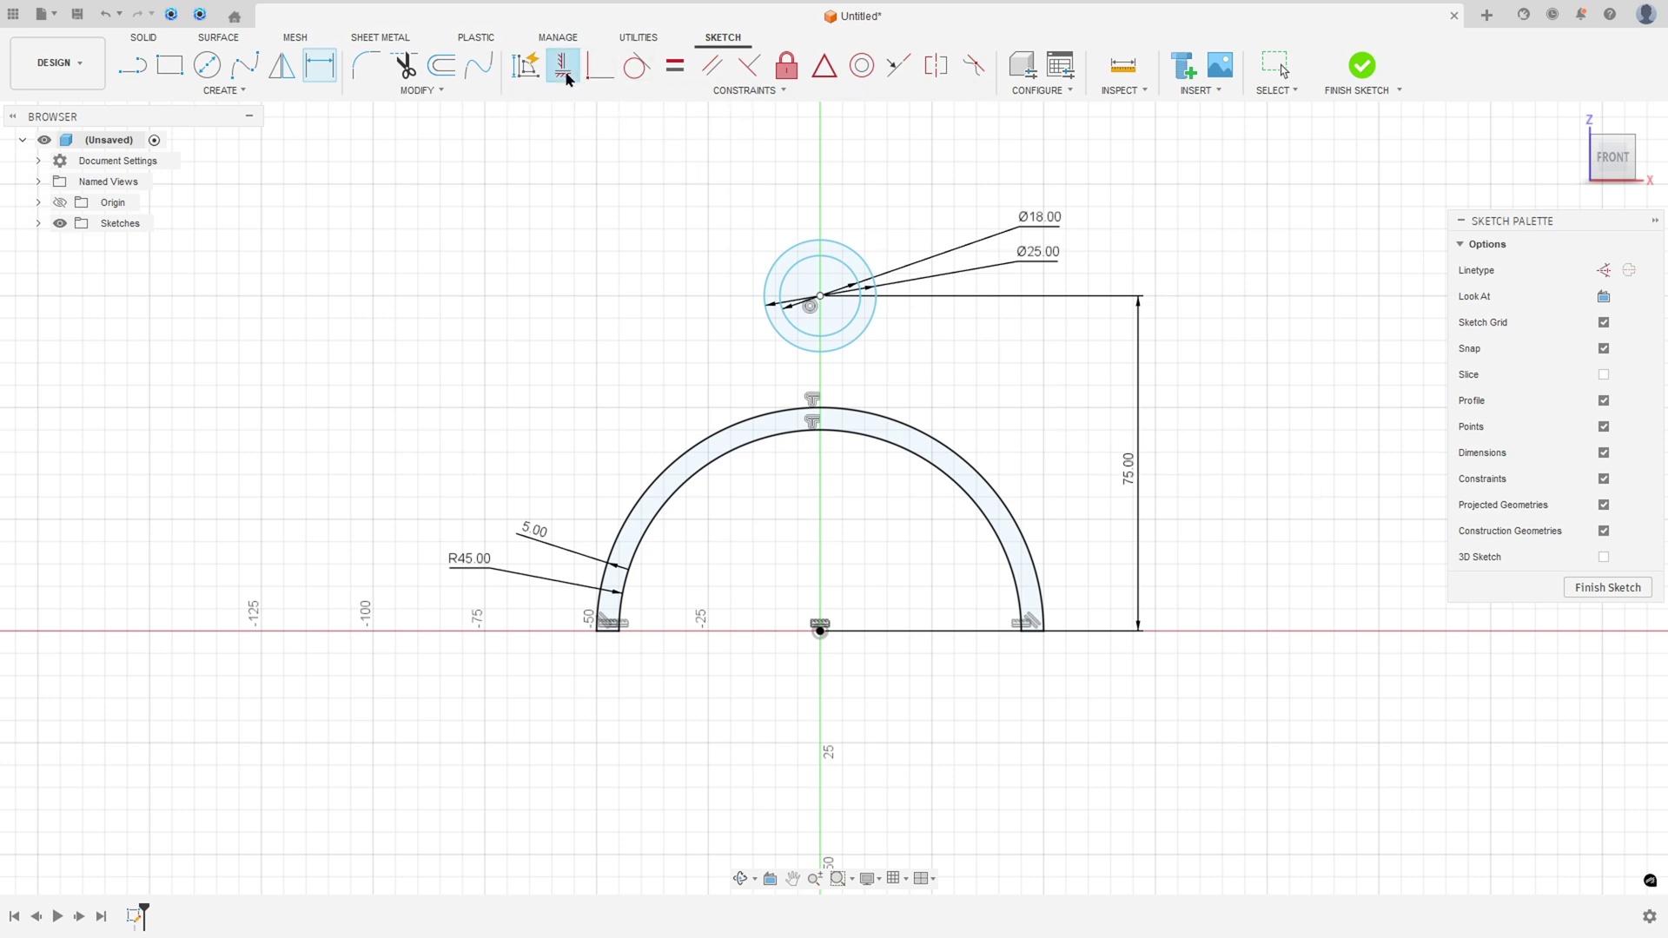
{"action": "left_click", "coordinate": [820, 296]}
{"action": "left_click", "coordinate": [822, 633]}
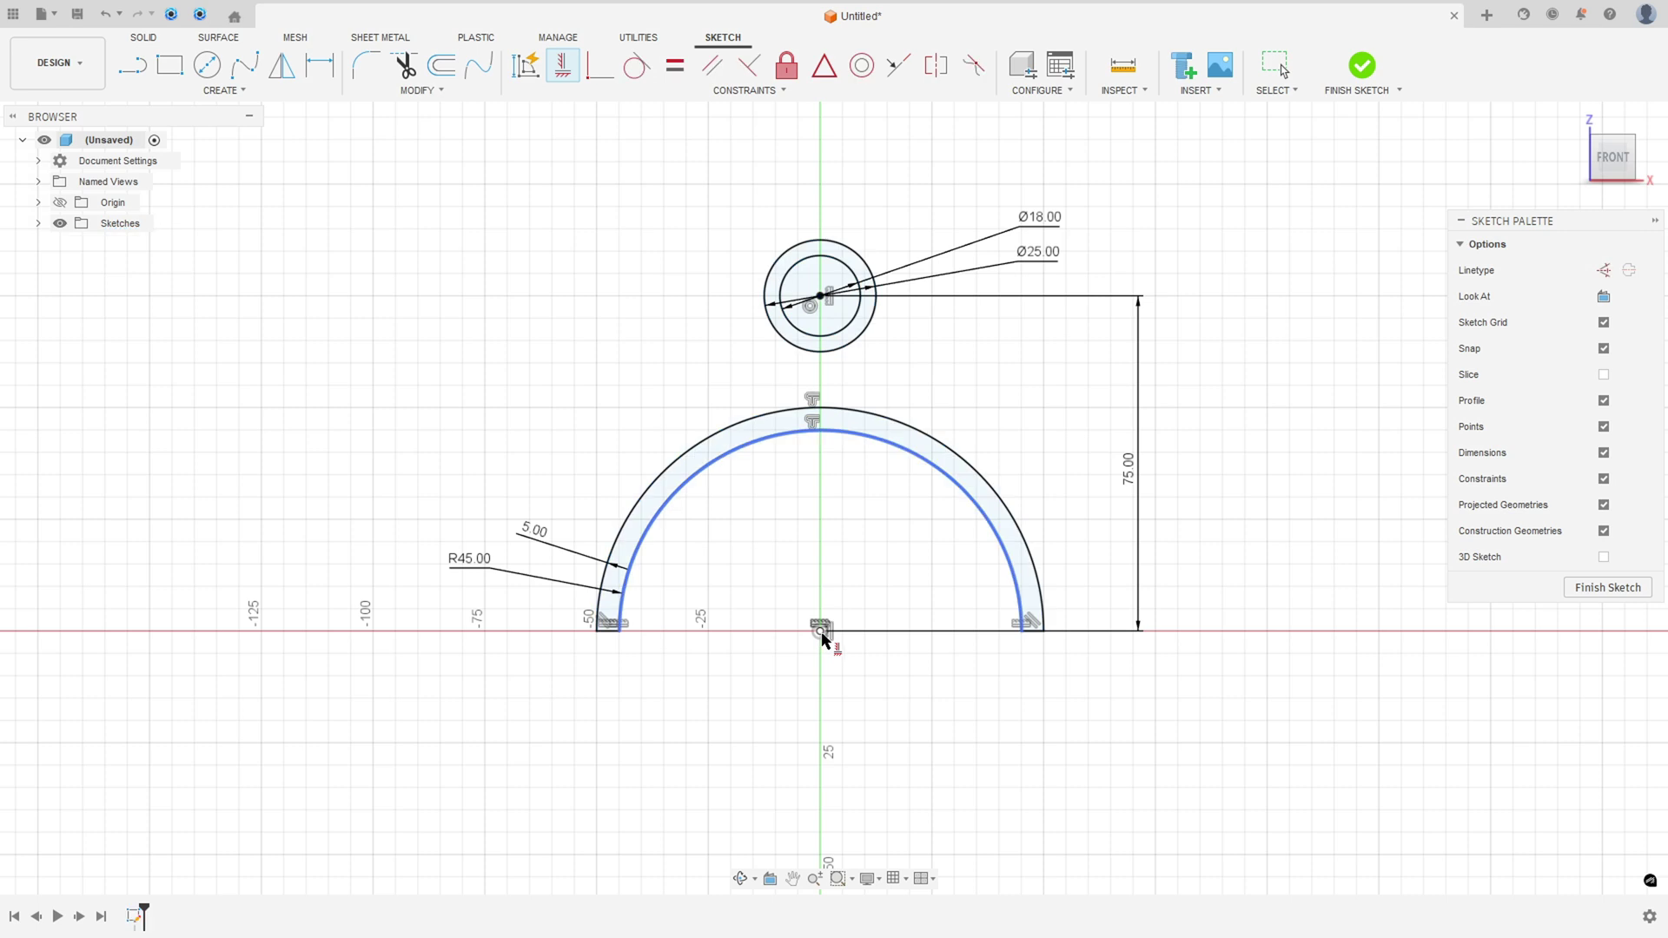
- Draw a 20 mm radius semicircular arc over the concentric circles, centred on their centre, and place its radius dimension outside
{"action": "middle_click_drag", "start_coordinate": [898, 402], "coordinate": [811, 447]}
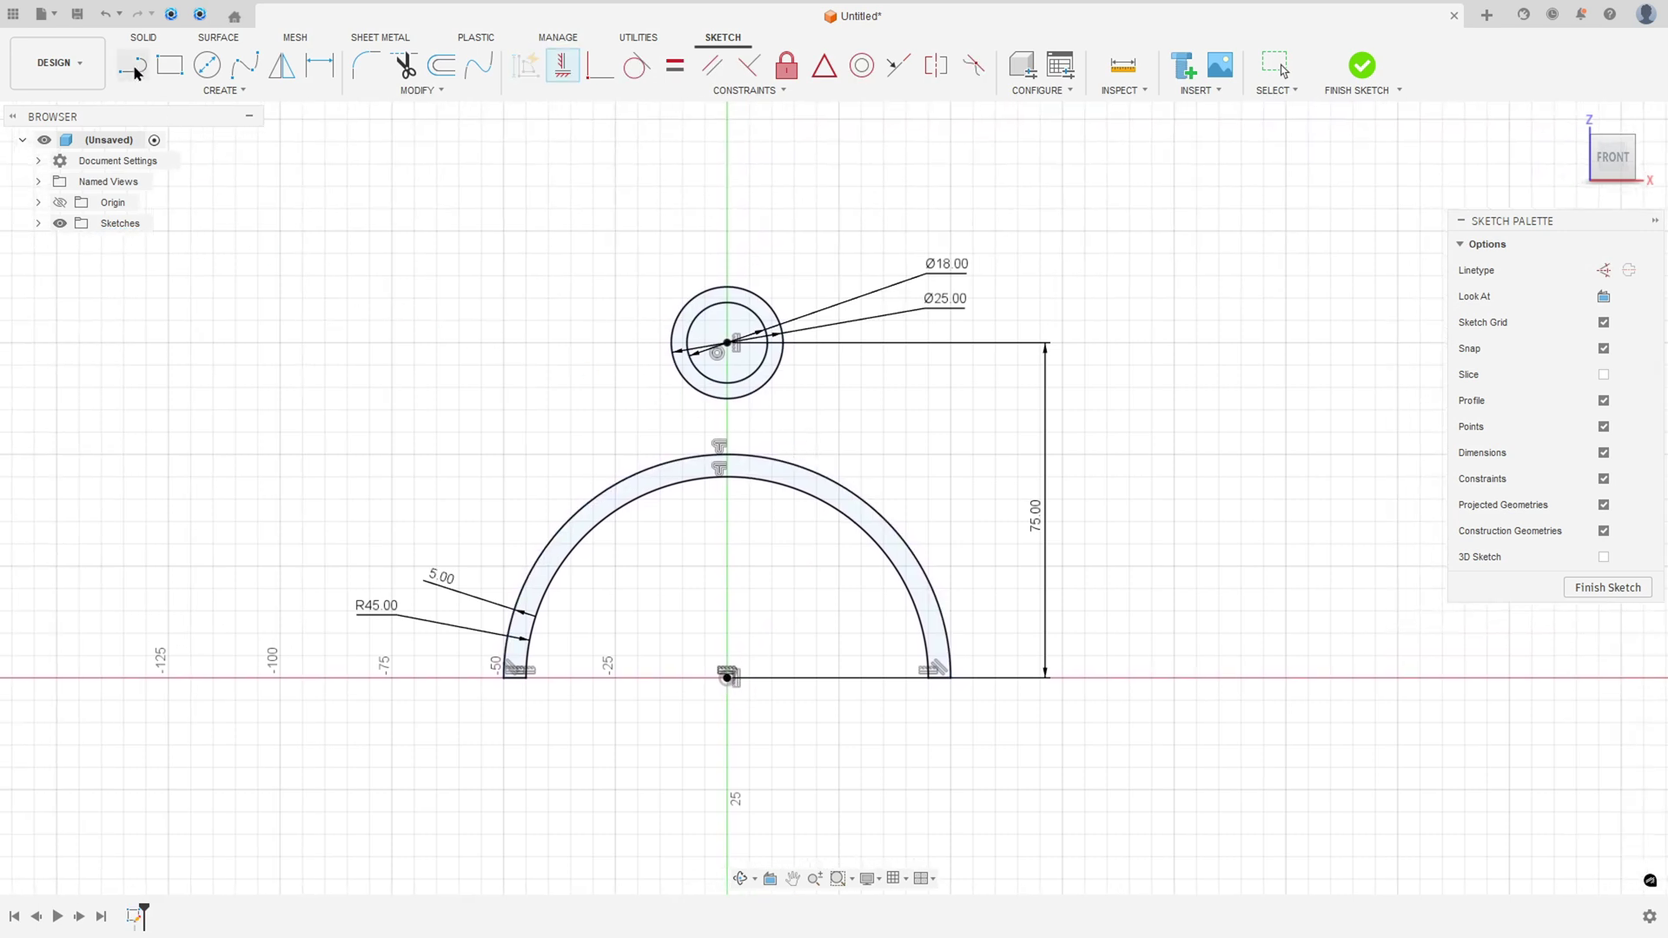
{"action": "left_click", "coordinate": [221, 90]}
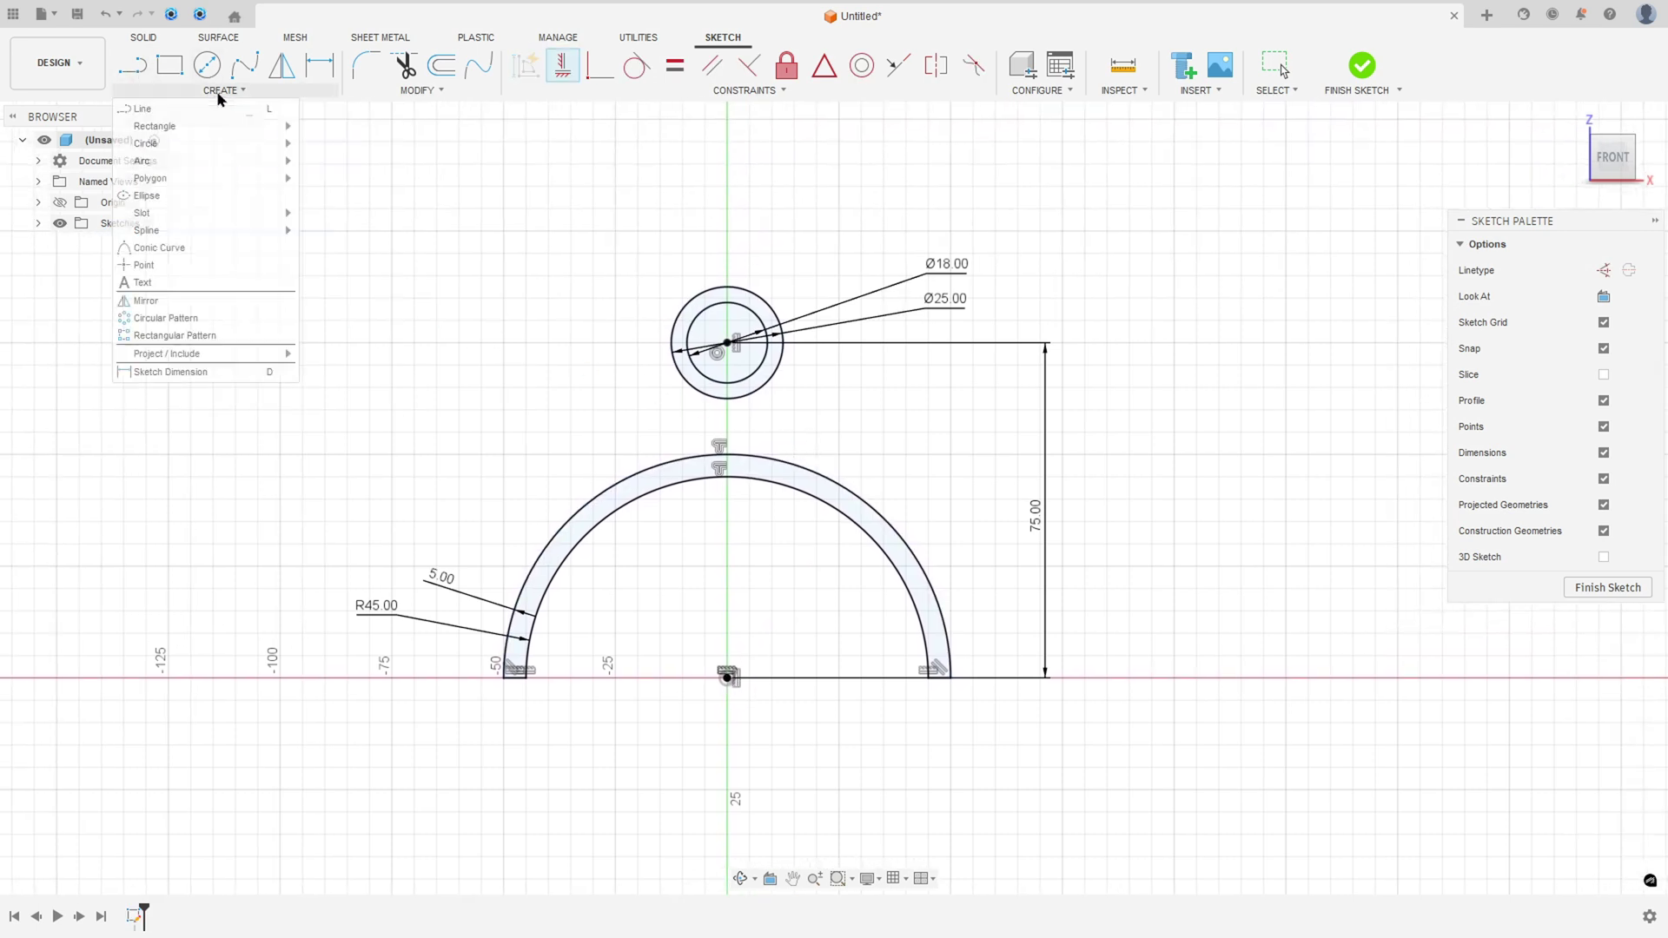
{"action": "mouse_move", "coordinate": [265, 170]}
{"action": "left_click", "coordinate": [335, 178]}
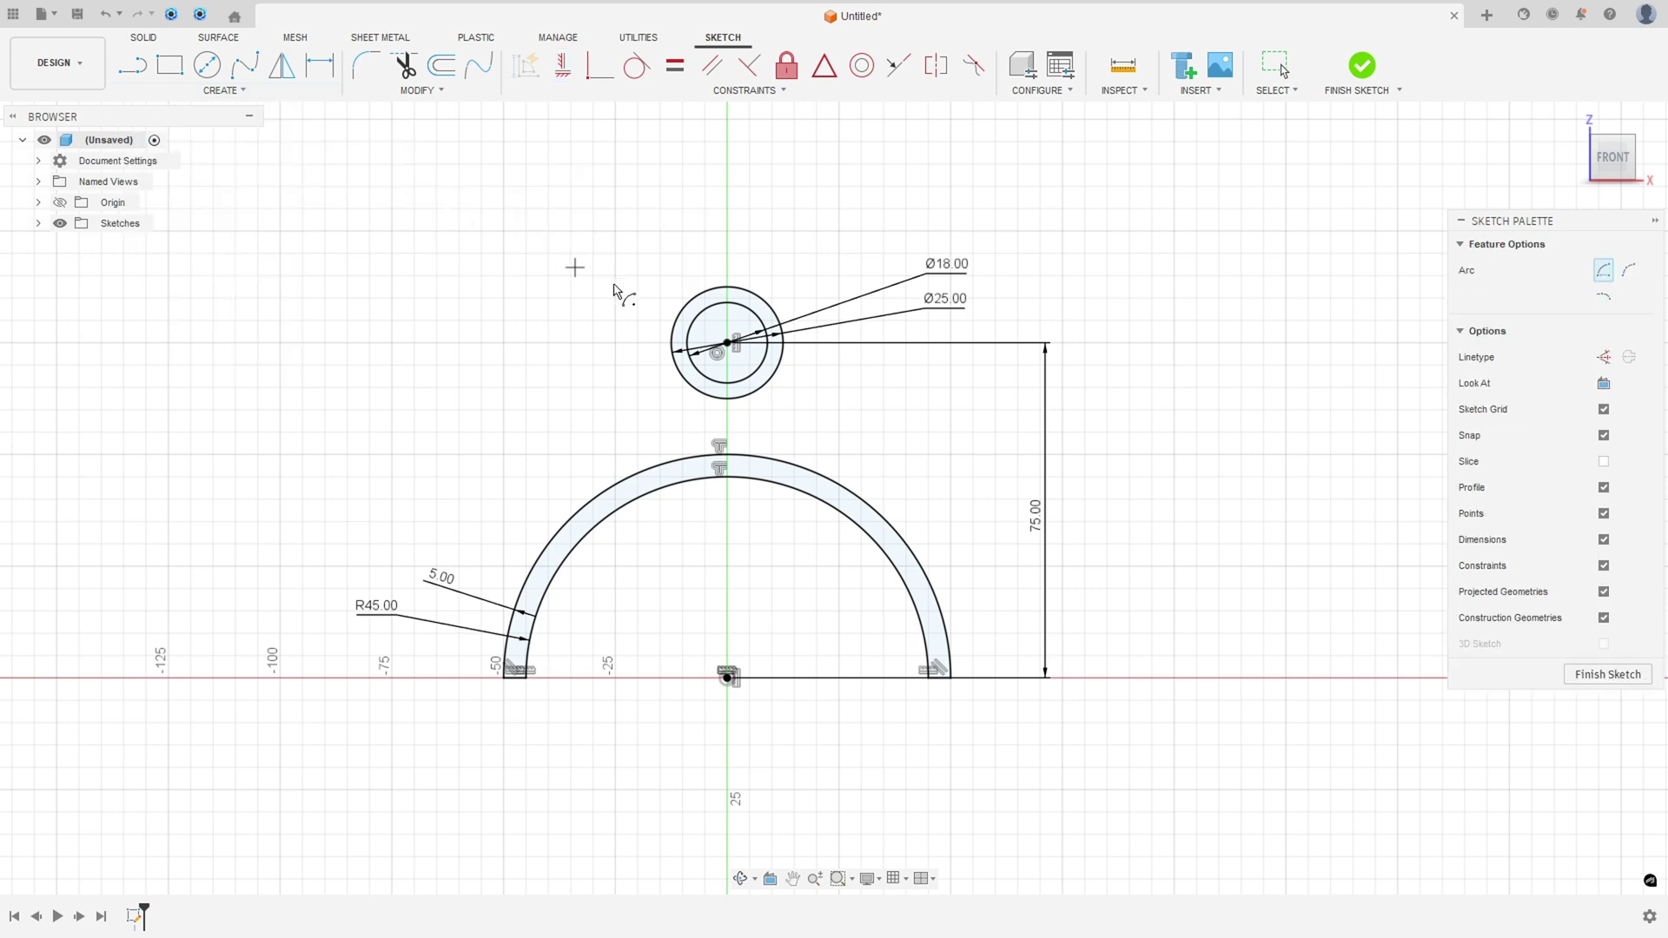
{"action": "left_click", "coordinate": [729, 344]}
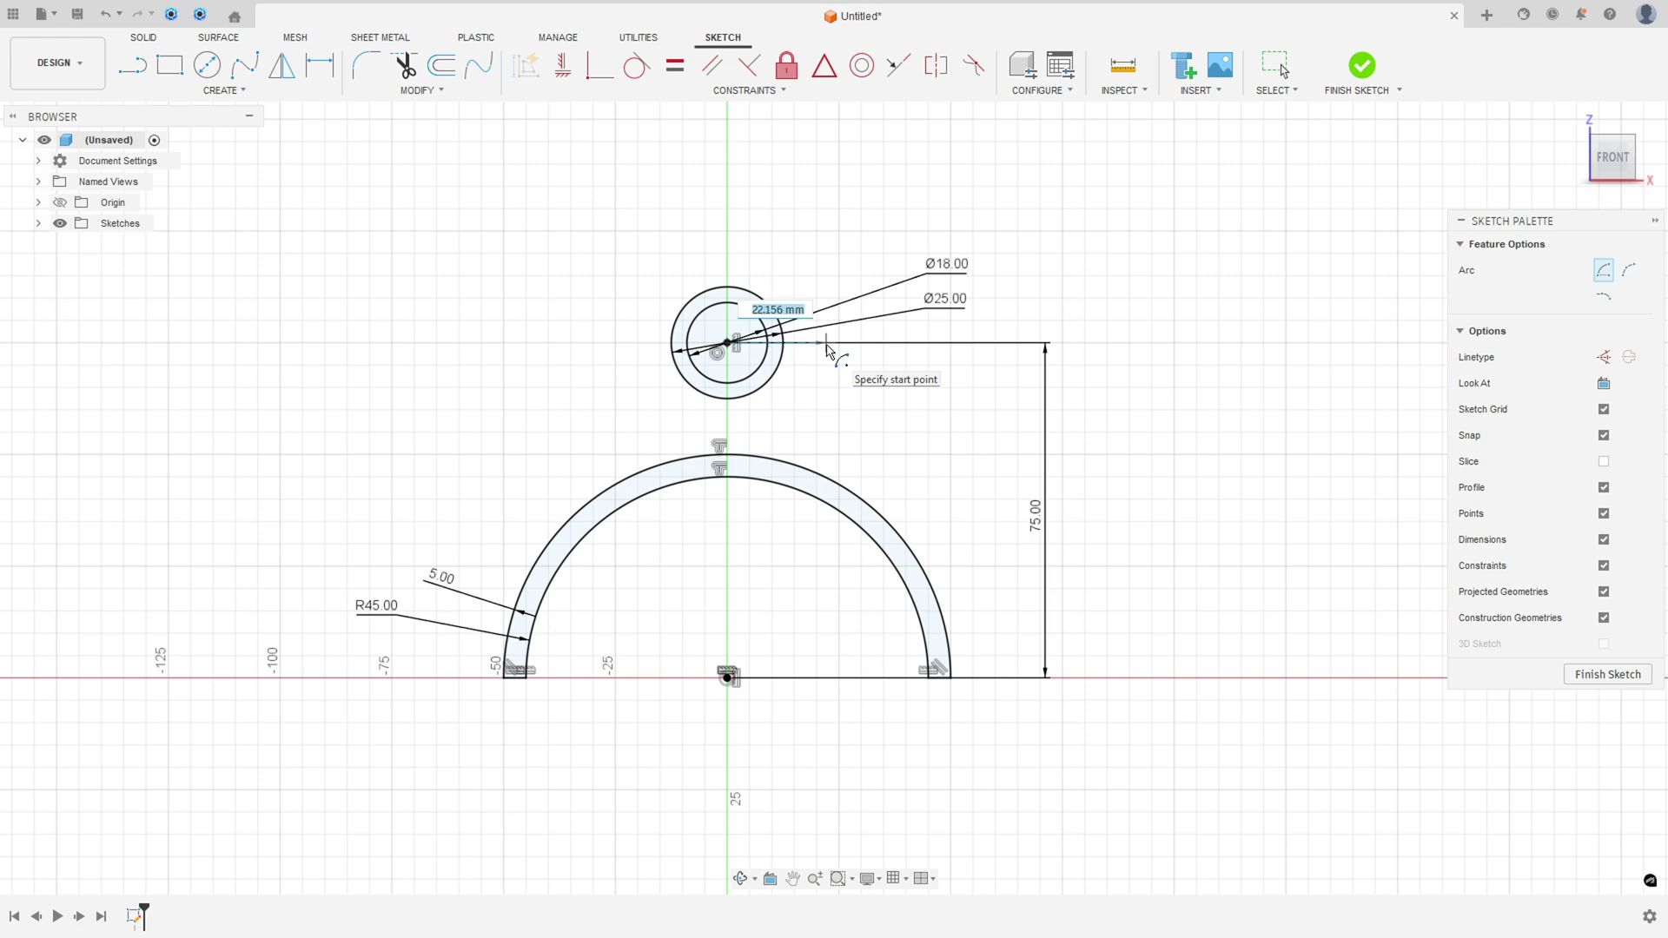
{"action": "type", "text": "20"}
{"action": "left_click", "coordinate": [825, 350]}
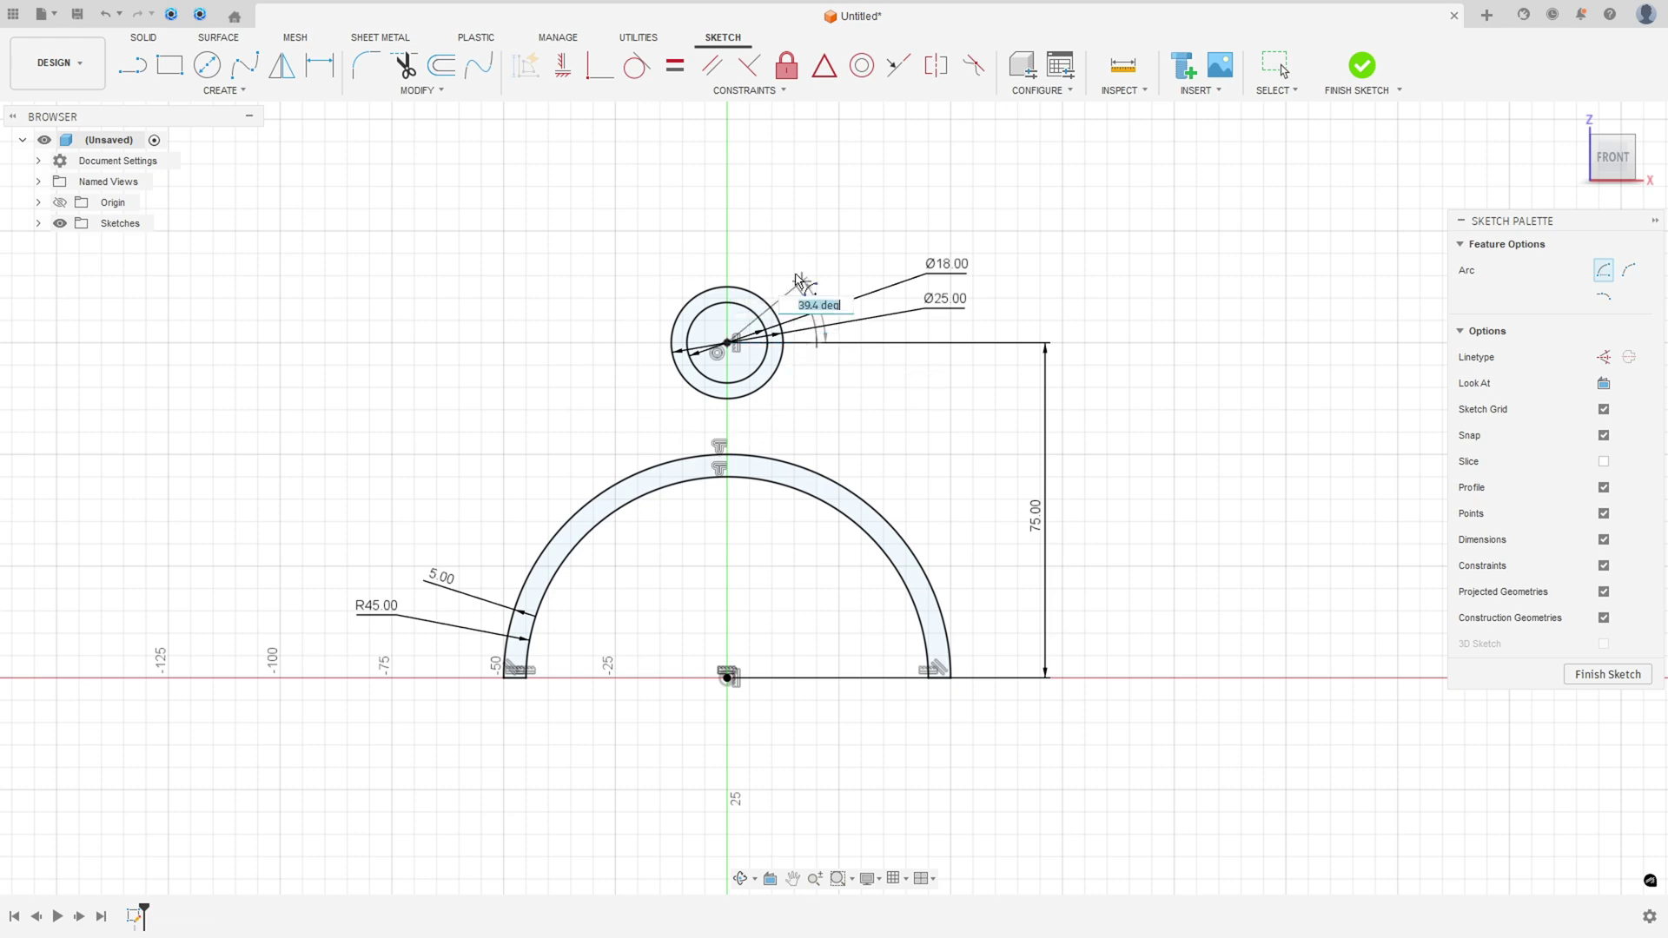
{"action": "left_click", "coordinate": [634, 346]}
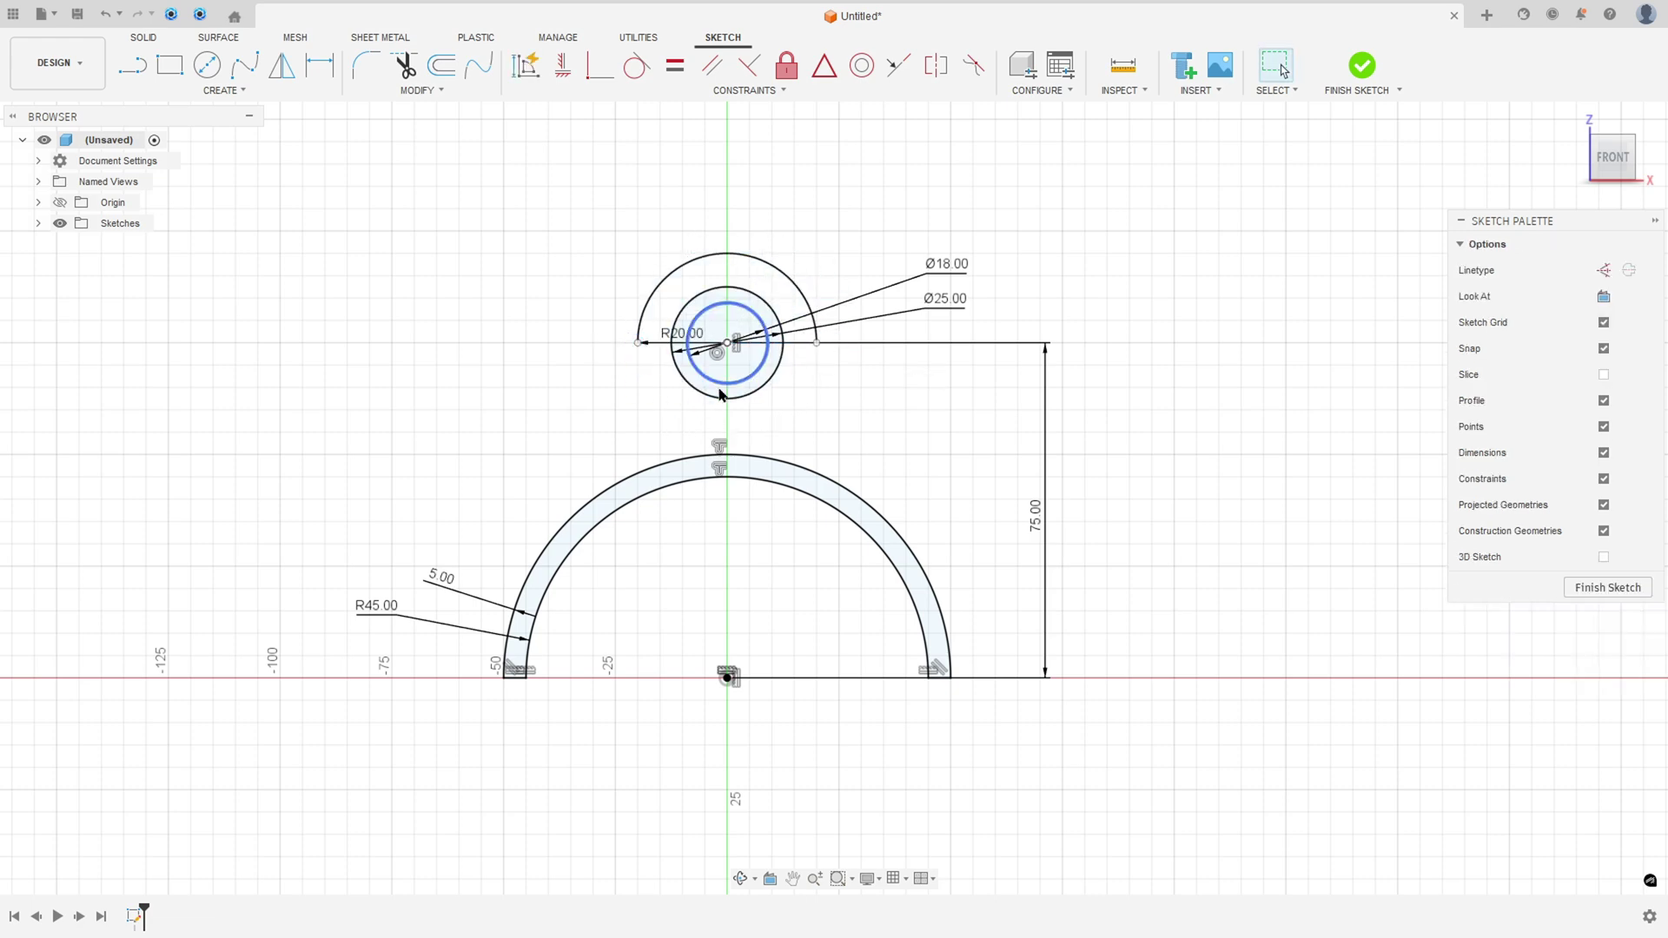
{"action": "scroll", "coordinate": [710, 372], "scroll_direction": "up", "scroll_amount": 3}
{"action": "left_click_drag", "start_coordinate": [664, 306], "coordinate": [519, 211]}
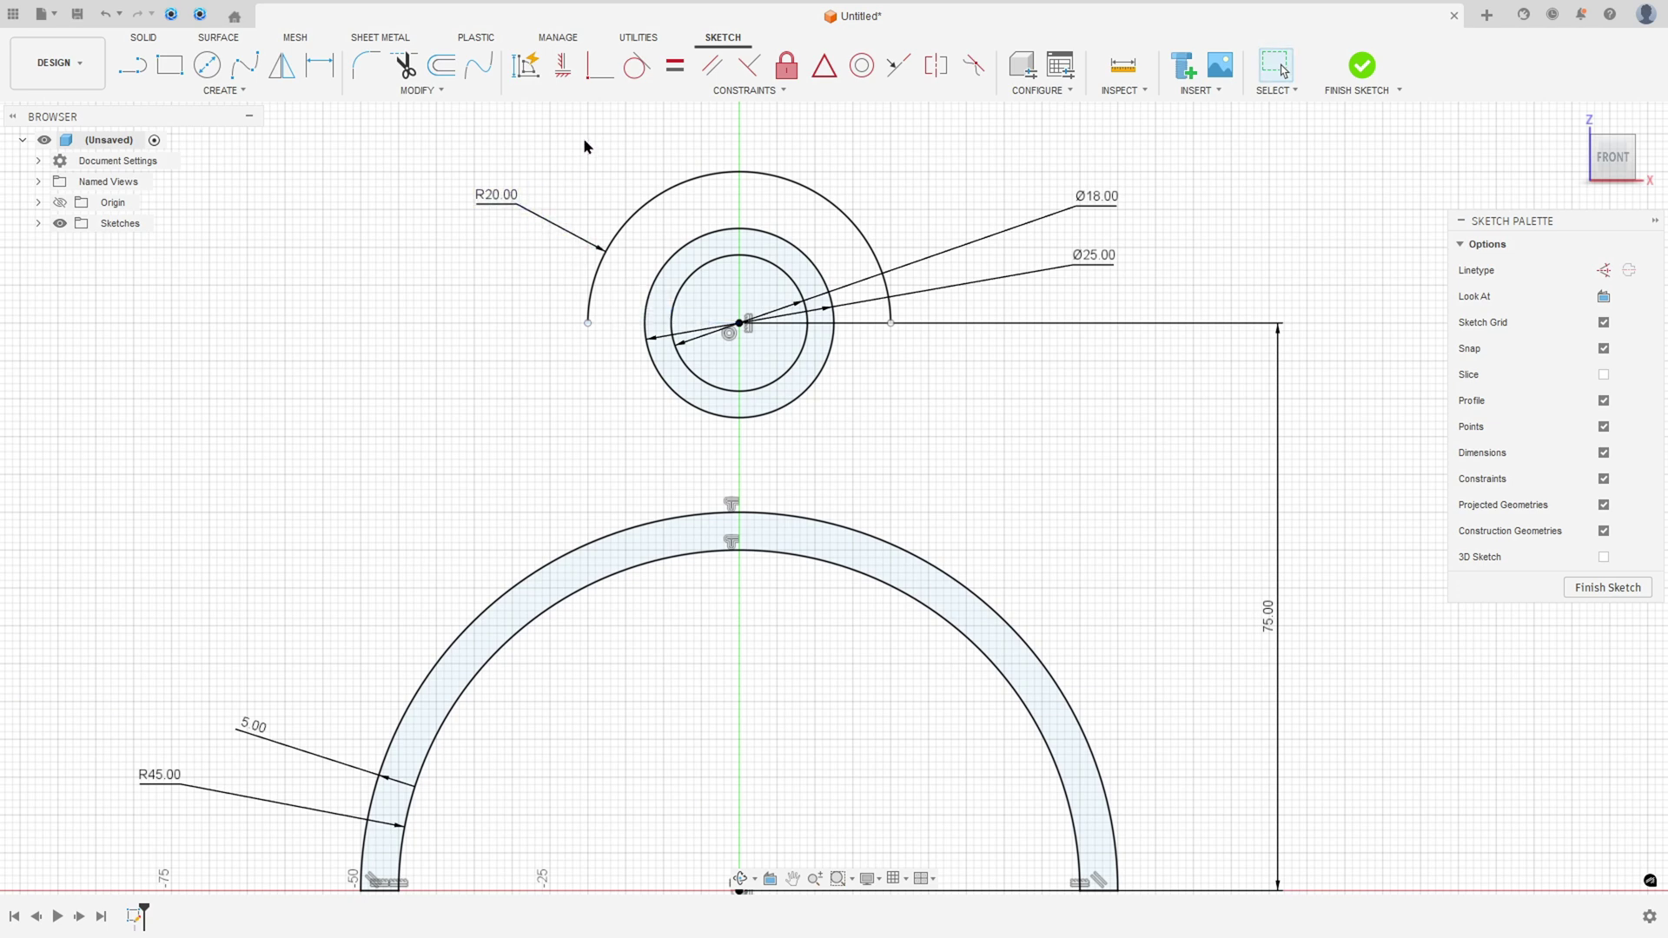
- Constrain both endpoints of the 20 mm radius arc to be horizontal with the circles' centre
{"action": "left_click", "coordinate": [560, 69]}
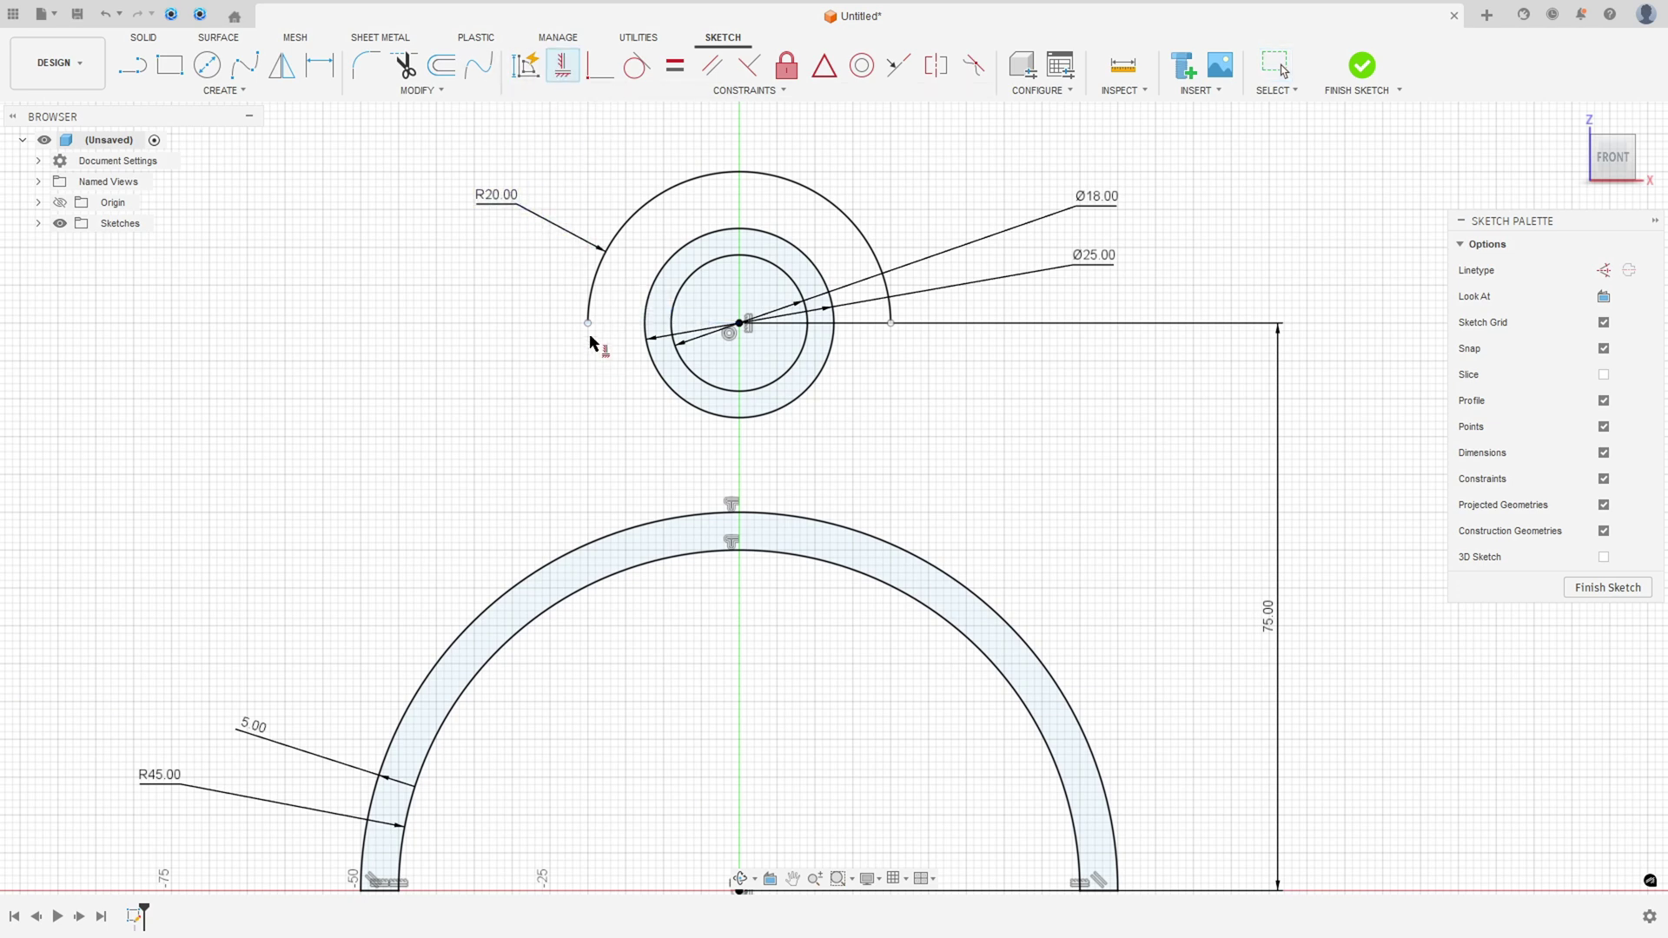
{"action": "left_click", "coordinate": [588, 324]}
{"action": "left_click", "coordinate": [738, 325]}
{"action": "left_click", "coordinate": [891, 323]}
{"action": "left_click", "coordinate": [739, 324]}
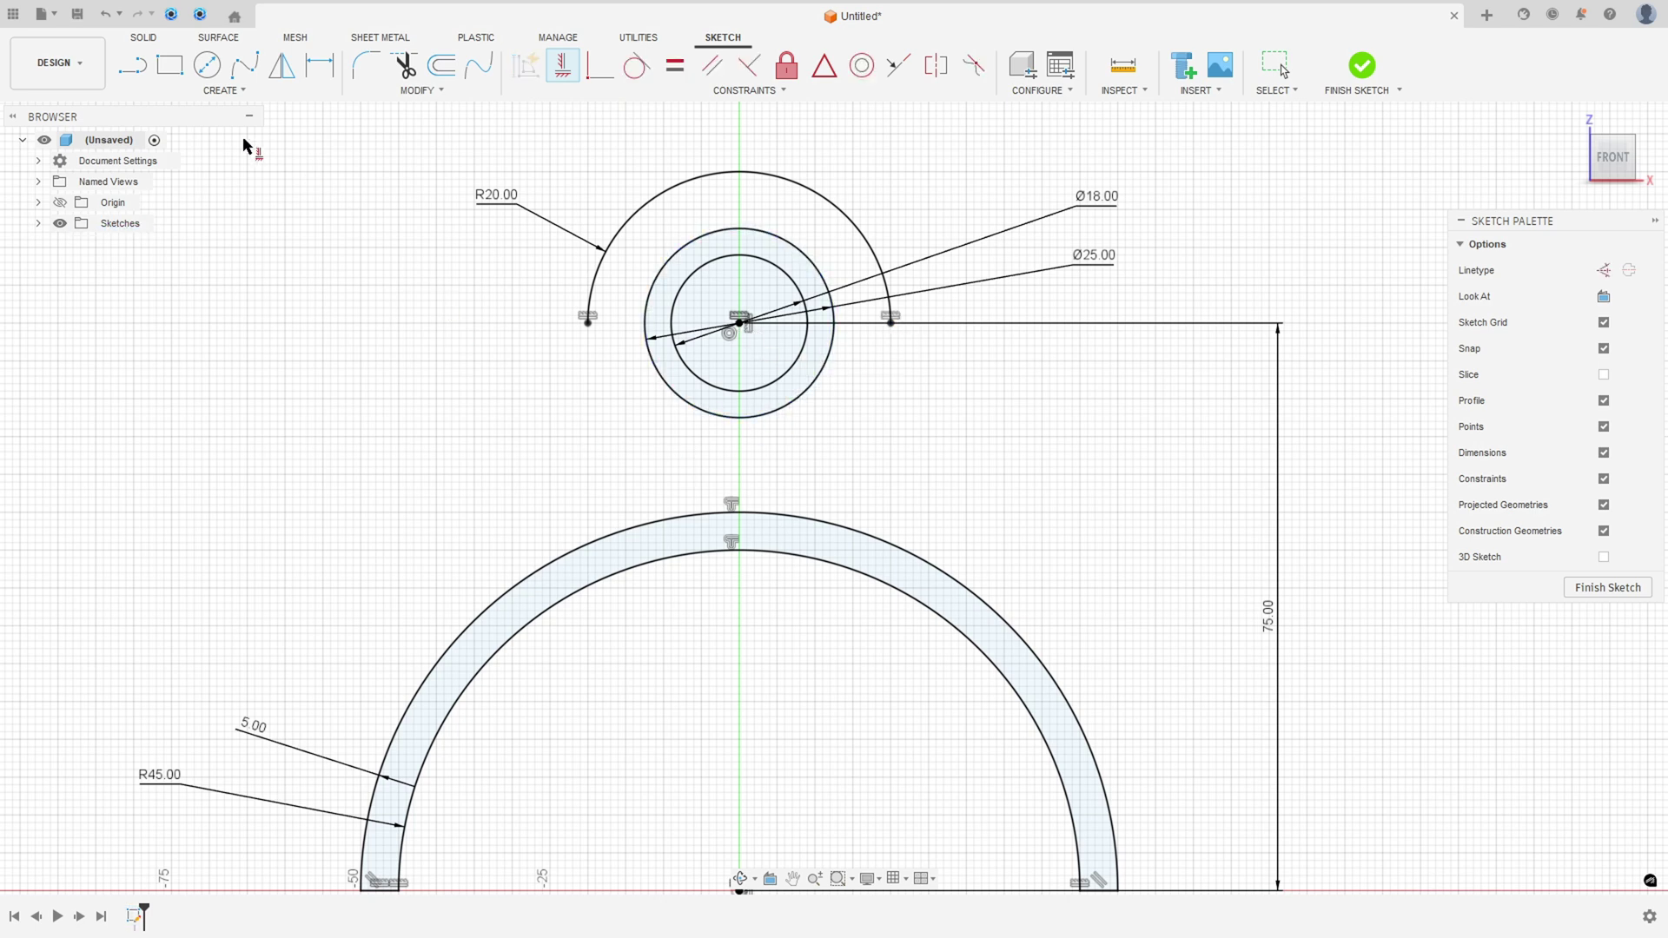
- Draw a vertical line from each end of the upper arc down to the arch's outer arc
{"action": "left_click", "coordinate": [132, 70]}
{"action": "left_click", "coordinate": [589, 325]}
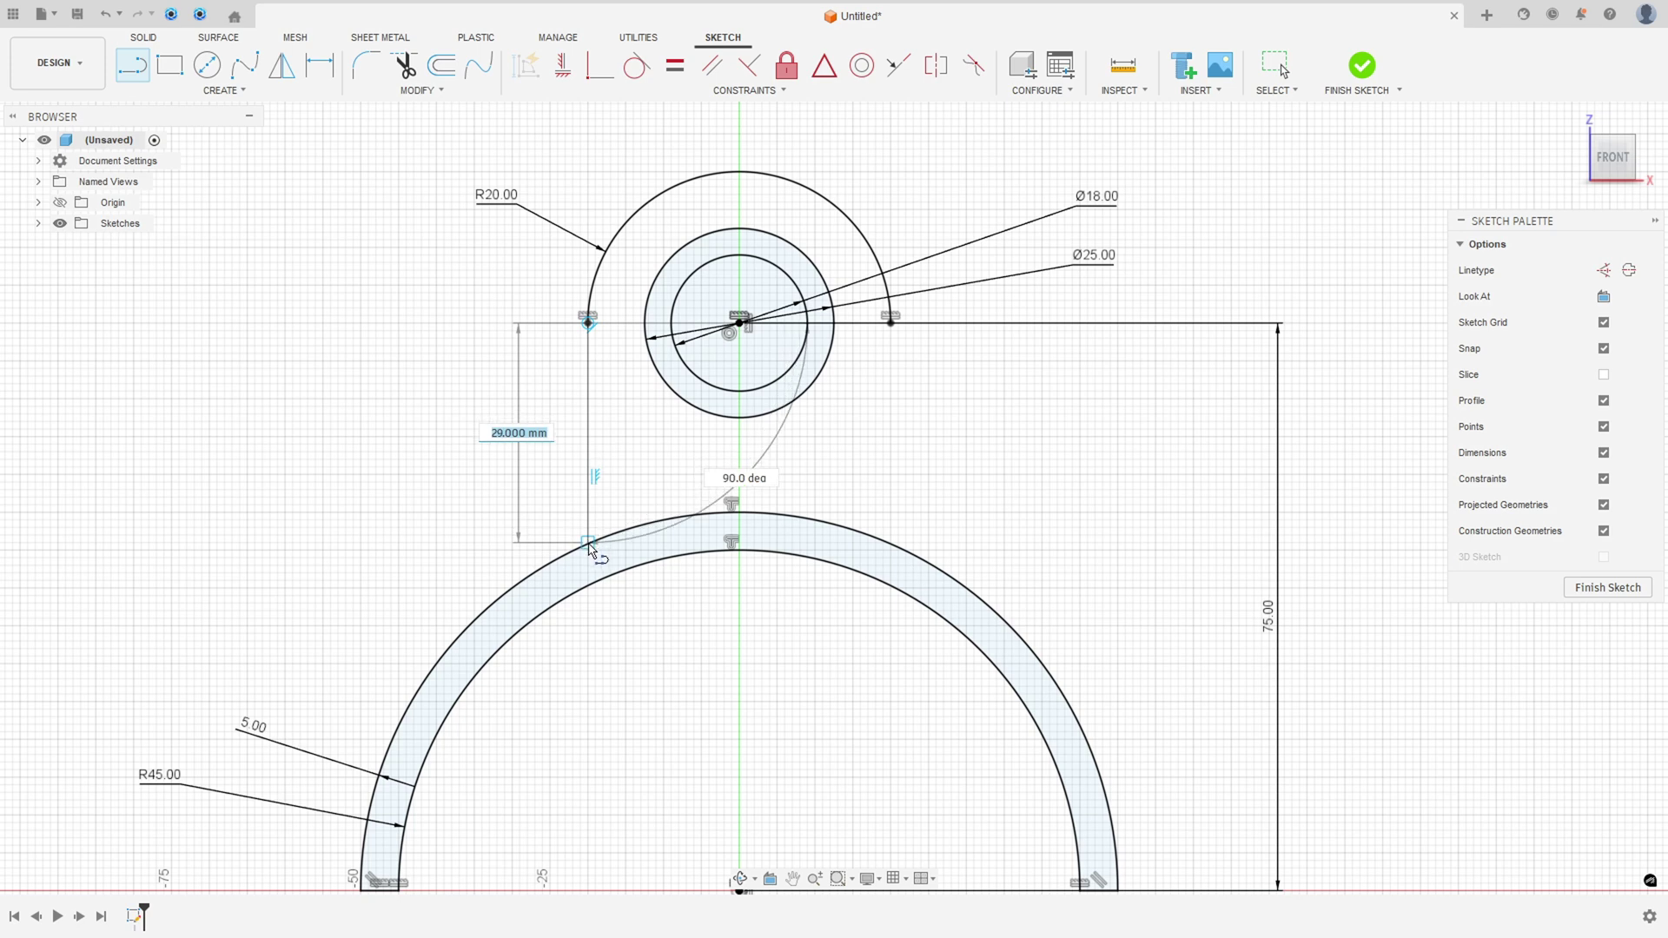
{"action": "left_click", "coordinate": [589, 543]}
{"action": "key", "text": "Escape"}
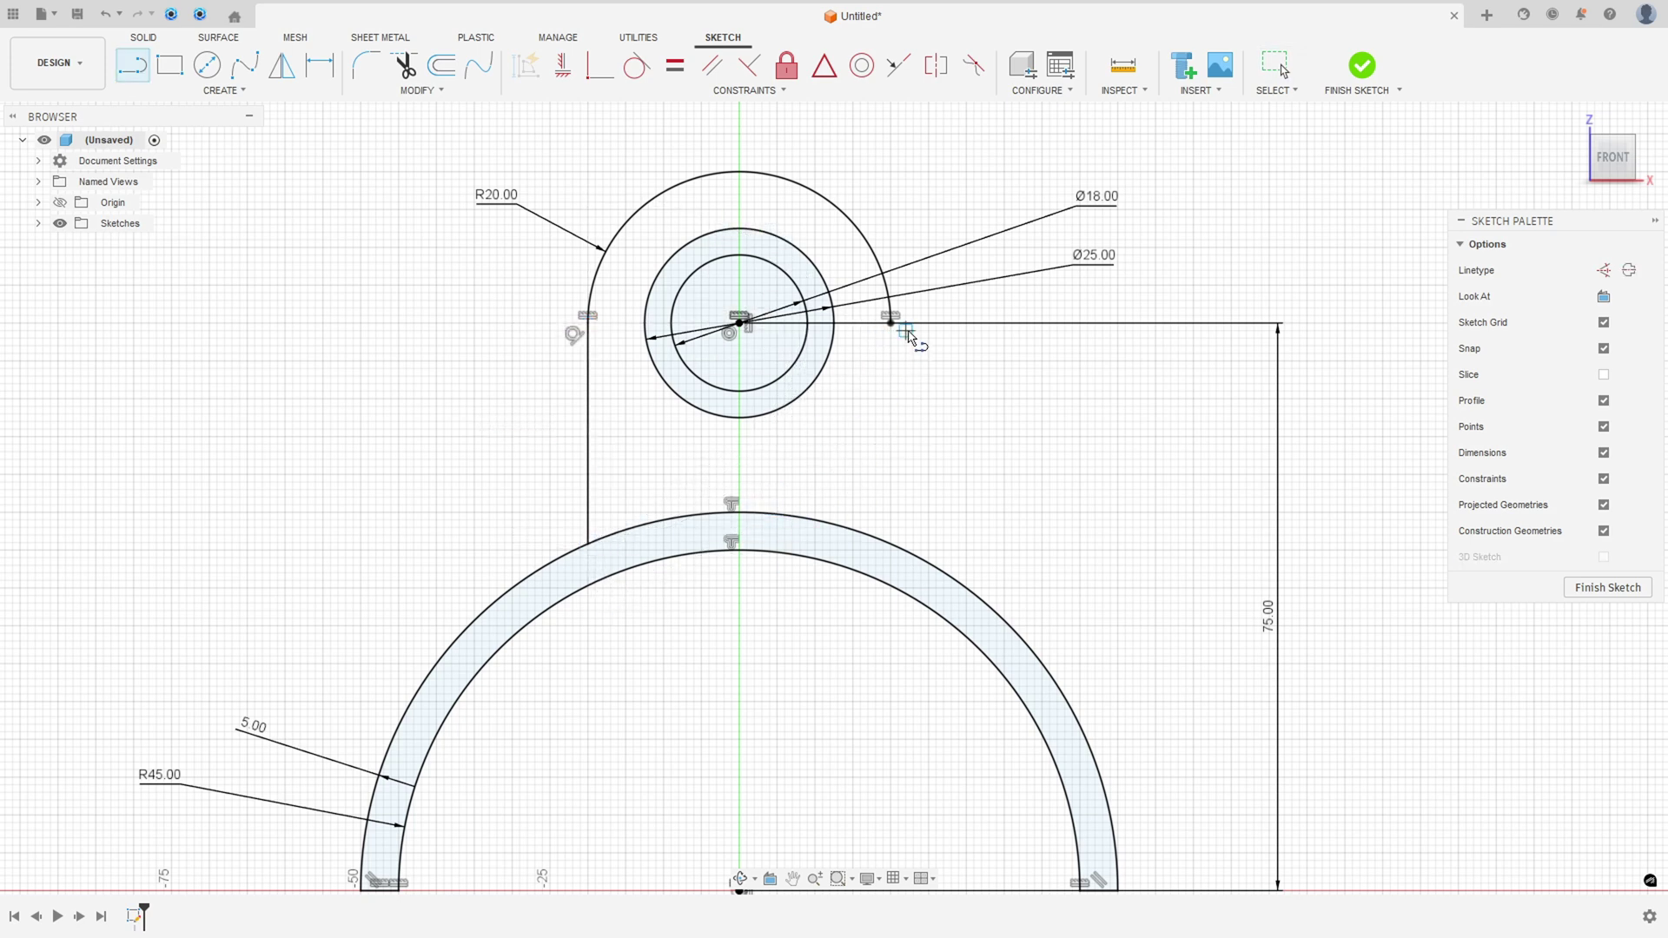
{"action": "left_click", "coordinate": [891, 323]}
{"action": "left_click", "coordinate": [890, 543]}
{"action": "key", "text": "Escape"}
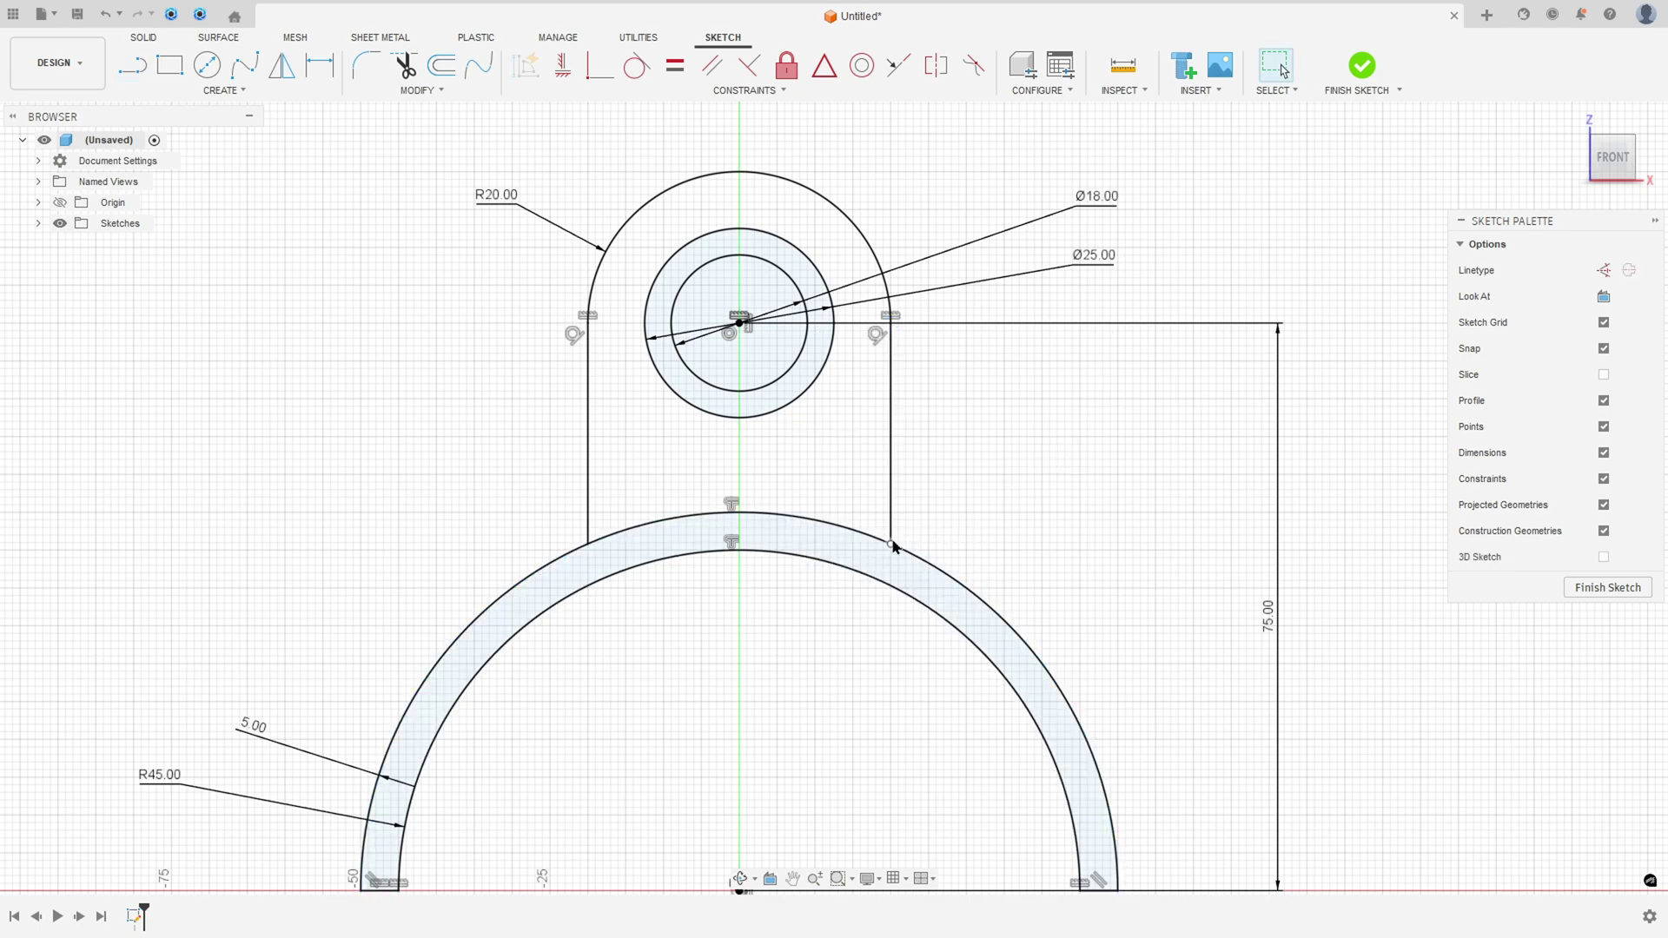
- Apply coincident constraints between the lower ends of the vertical lines and the arch's outer arc to close the lug profile
{"action": "scroll", "coordinate": [754, 545], "scroll_direction": "up", "scroll_amount": 2}
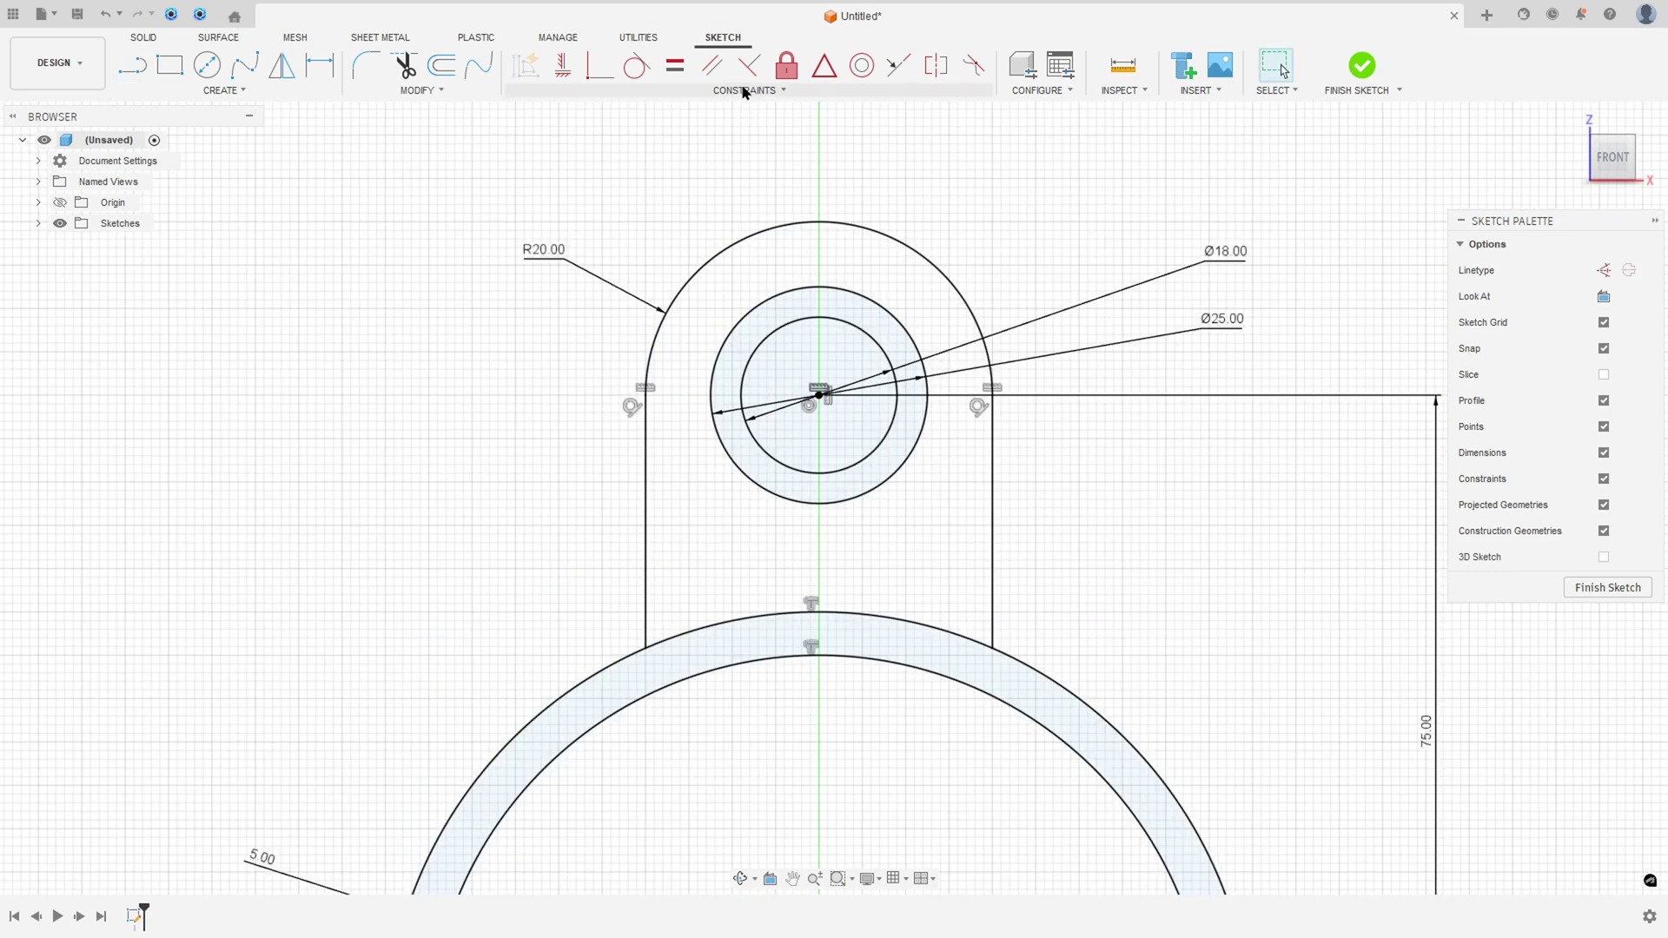
{"action": "left_click", "coordinate": [599, 66]}
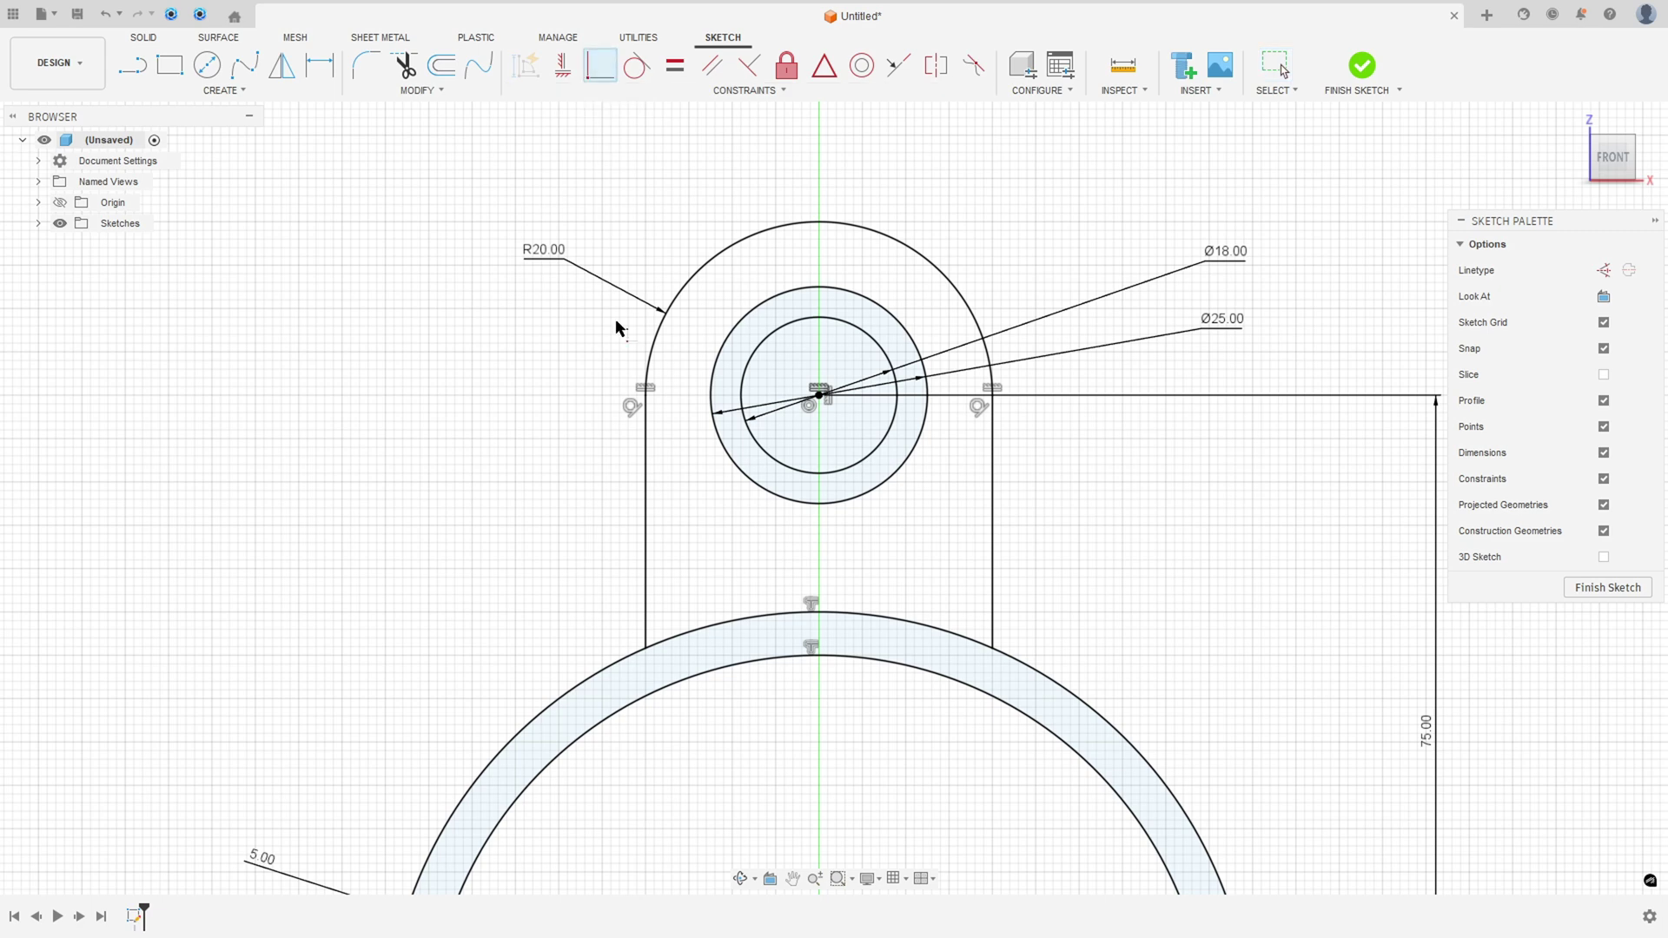
{"action": "left_click", "coordinate": [662, 643]}
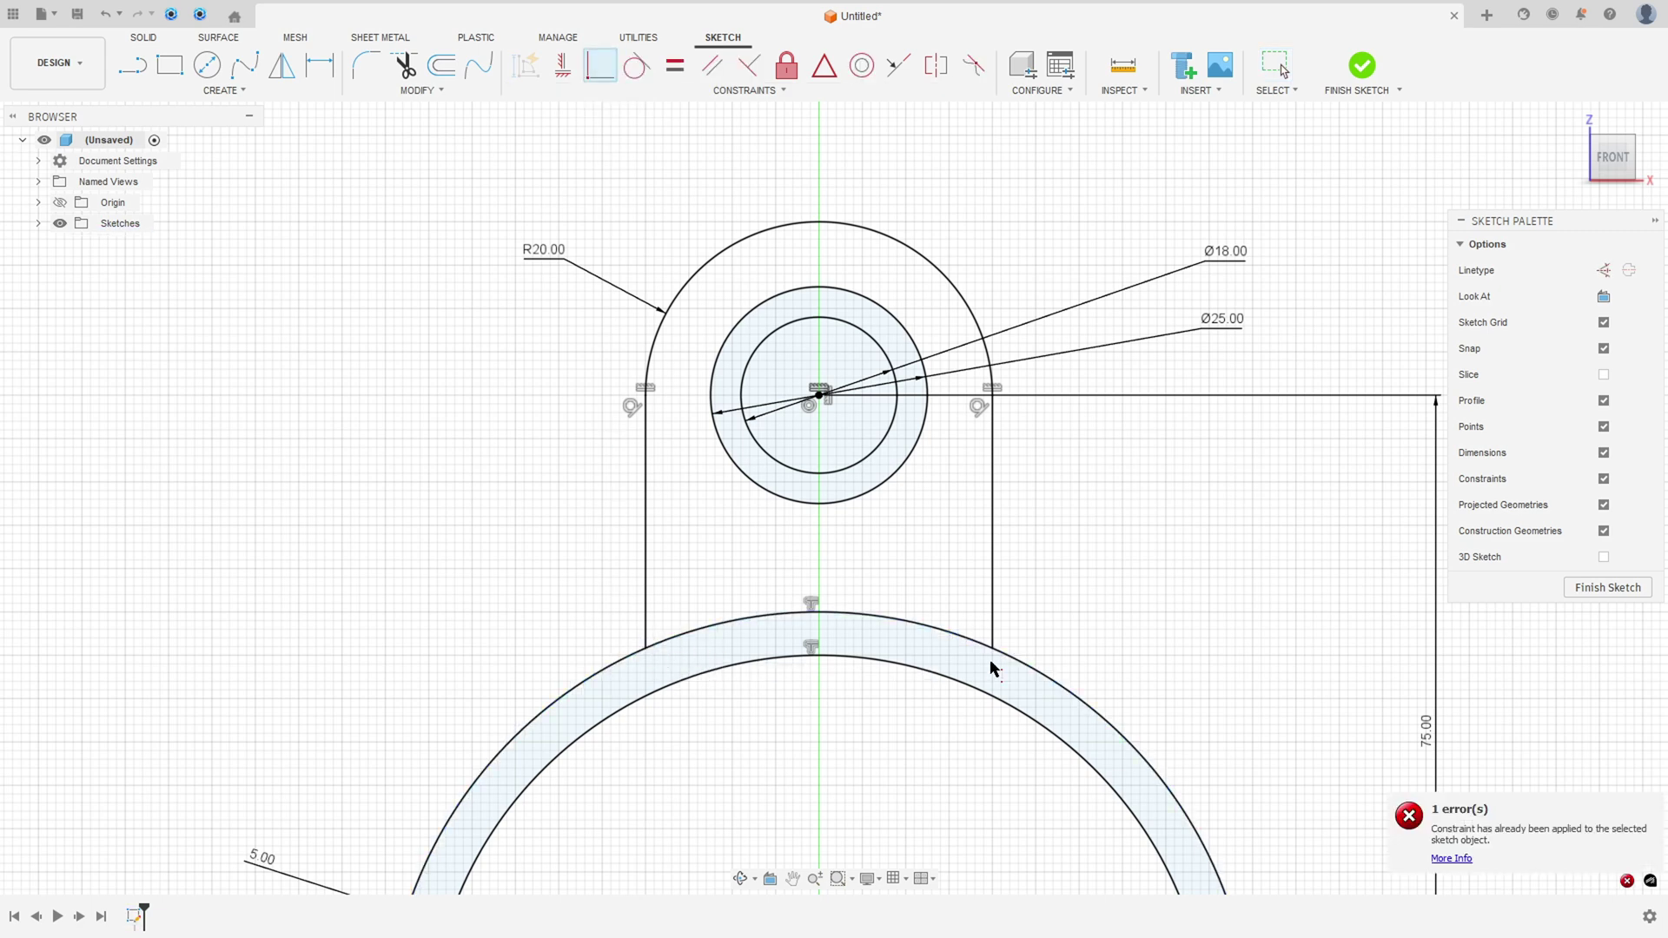
{"action": "left_click", "coordinate": [994, 649]}
{"action": "left_click", "coordinate": [1013, 663]}
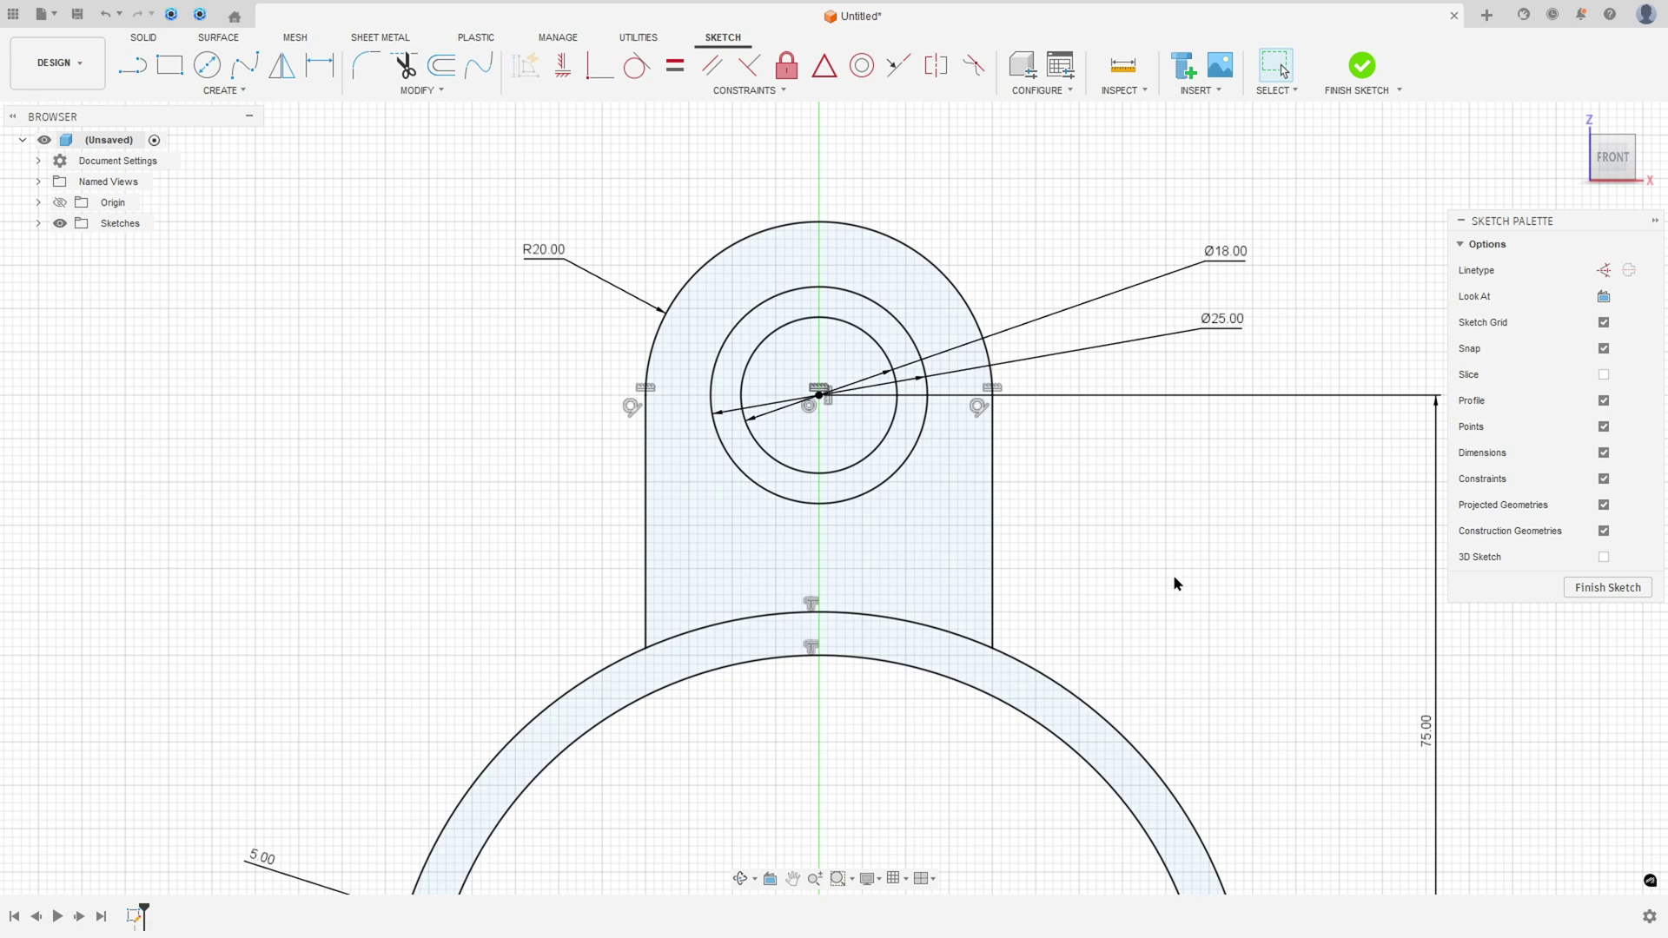
{"action": "key", "text": "Escape"}
- Finish the front profile sketch and switch to an isometric view
{"action": "scroll", "coordinate": [1122, 597], "scroll_direction": "down", "scroll_amount": 1}
{"action": "scroll", "coordinate": [1122, 591], "scroll_direction": "down", "scroll_amount": 2}
{"action": "middle_click_drag", "start_coordinate": [1134, 595], "coordinate": [878, 472]}
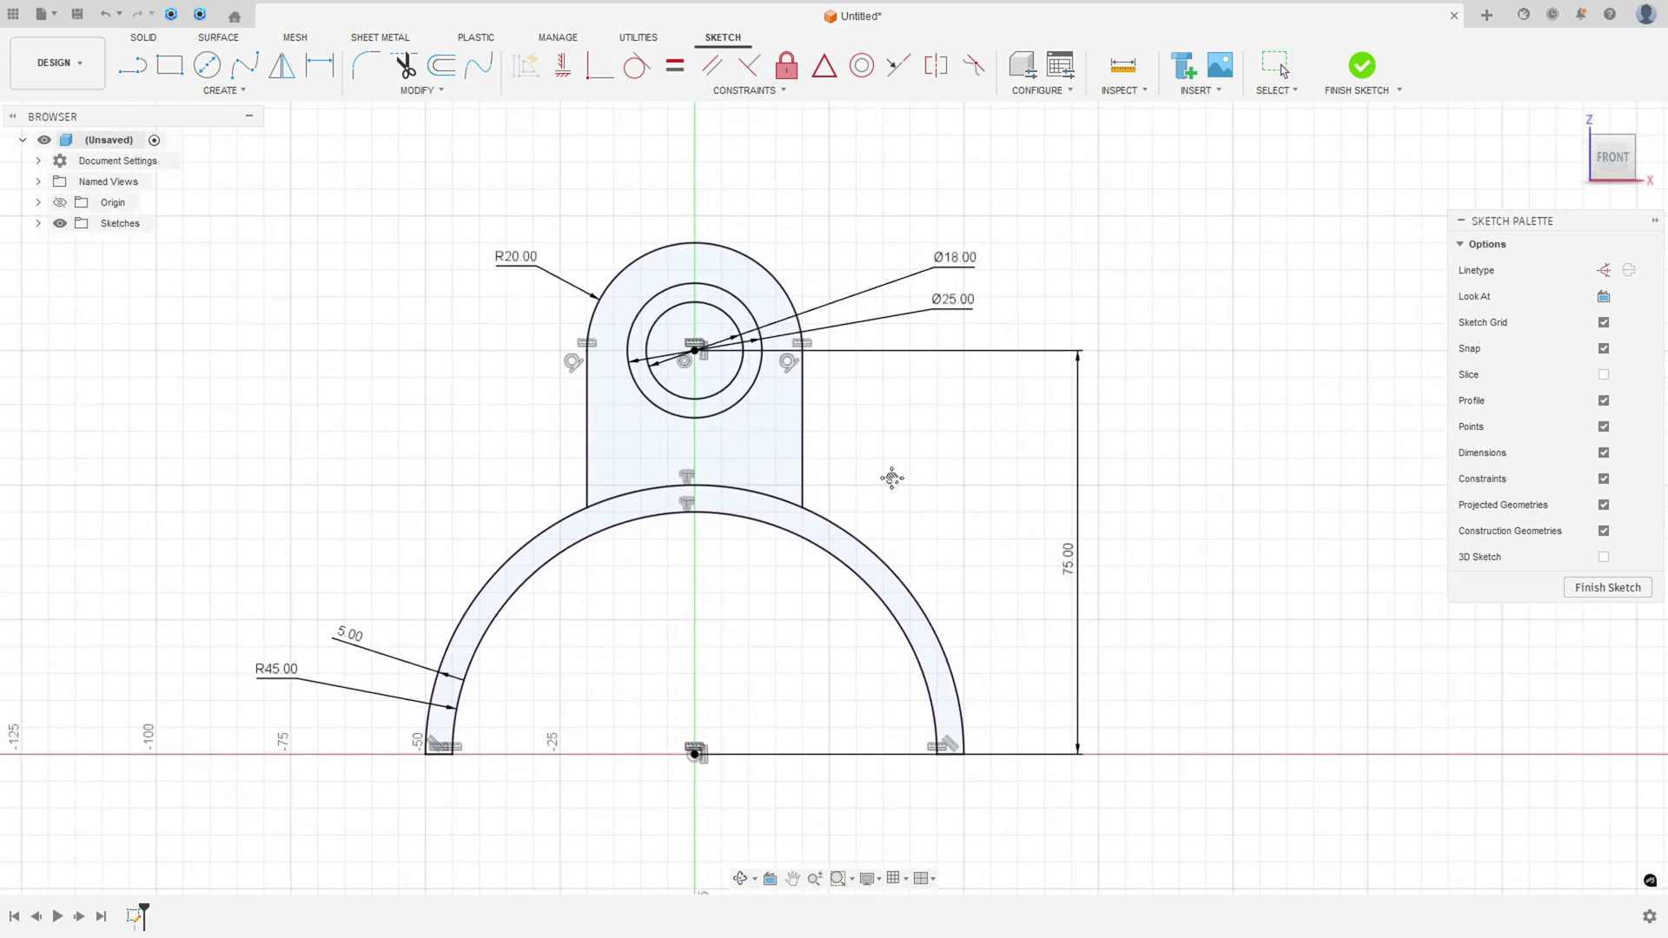
{"action": "left_click", "coordinate": [1362, 65]}
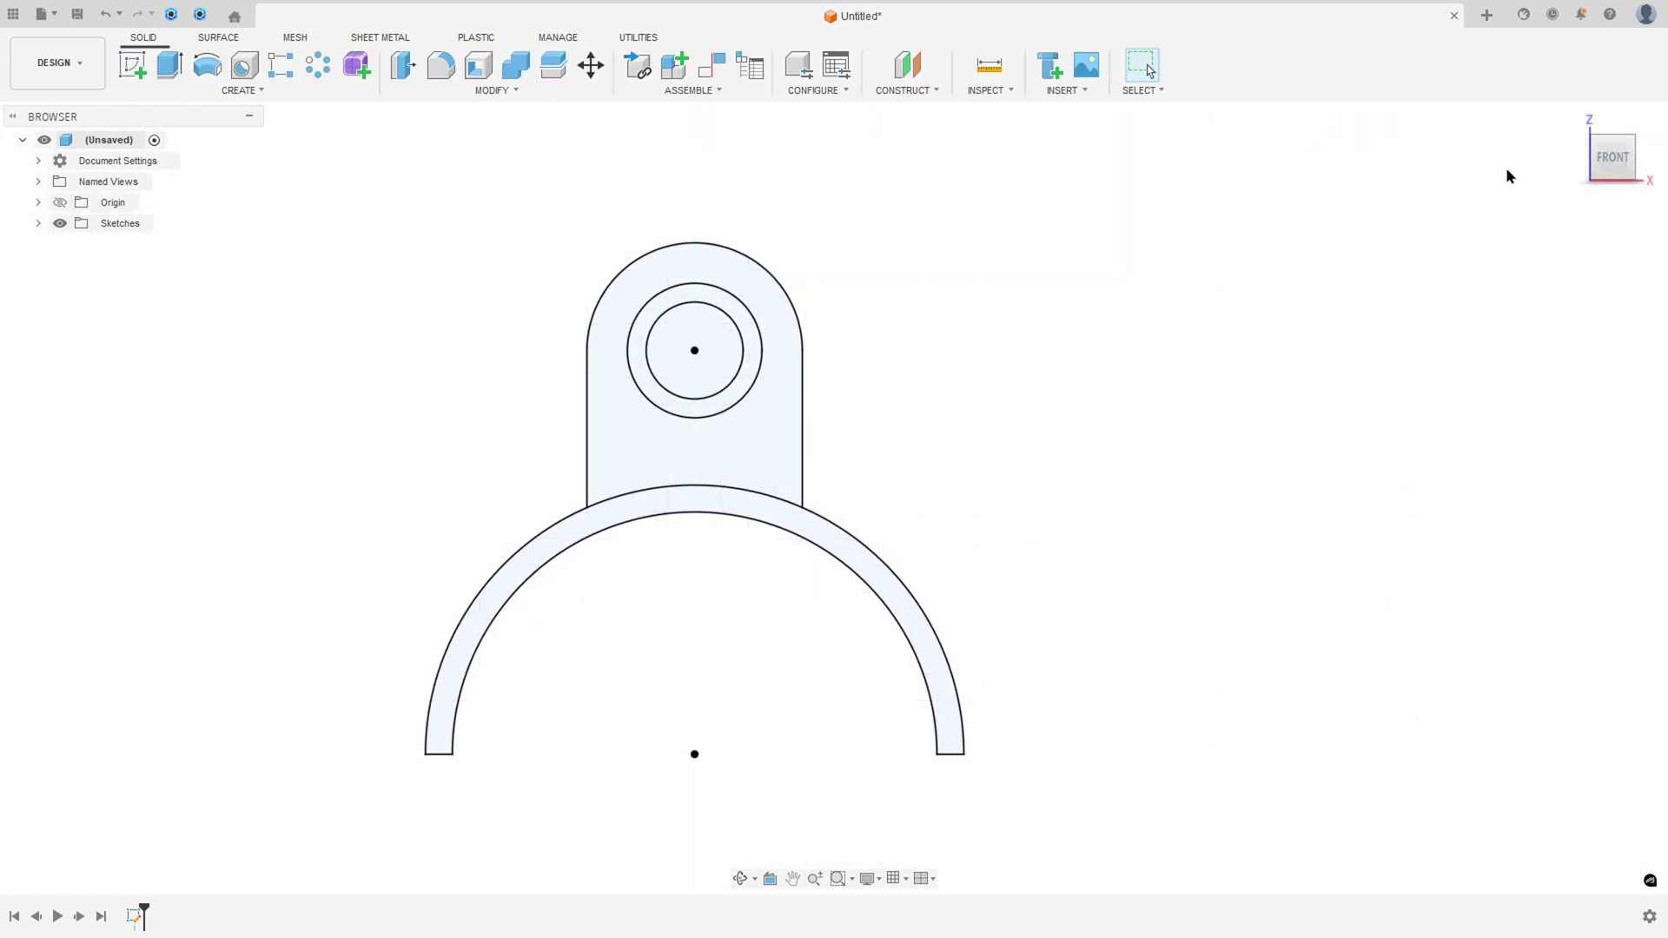
{"action": "left_click", "coordinate": [1631, 132]}
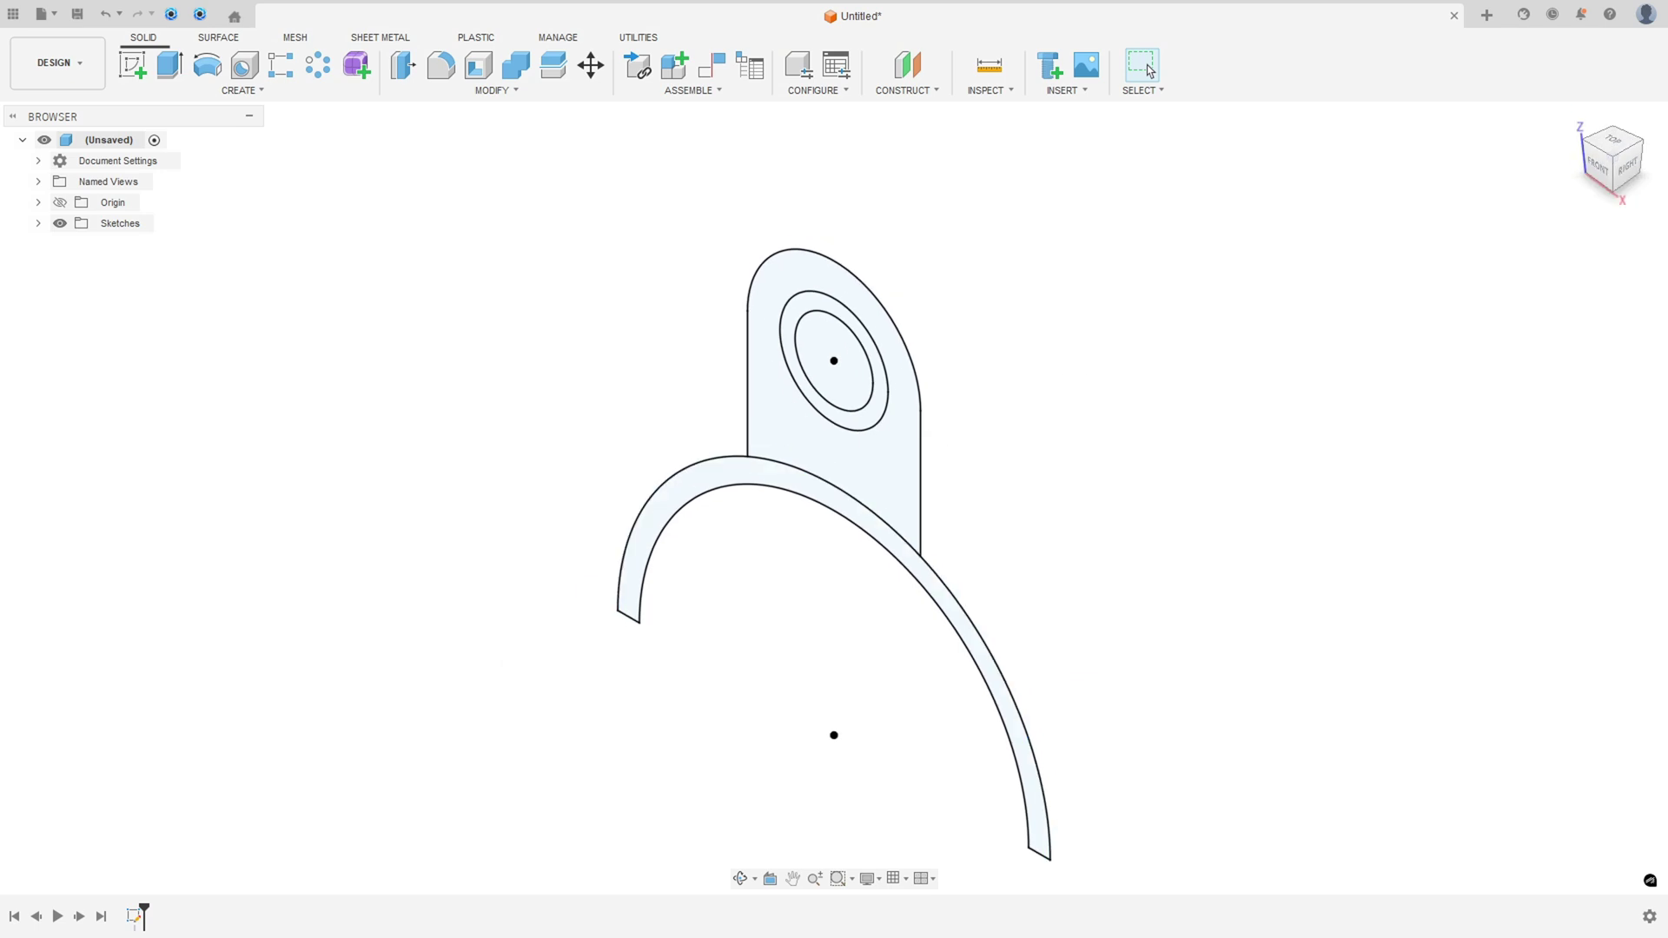
- Check the arch depth in the Draw 39 PDF, then back in Fusion extrude the arch profile symmetrically to a whole length of 50 mm as a new body
{"action": "key", "text": "alt+Tab"}
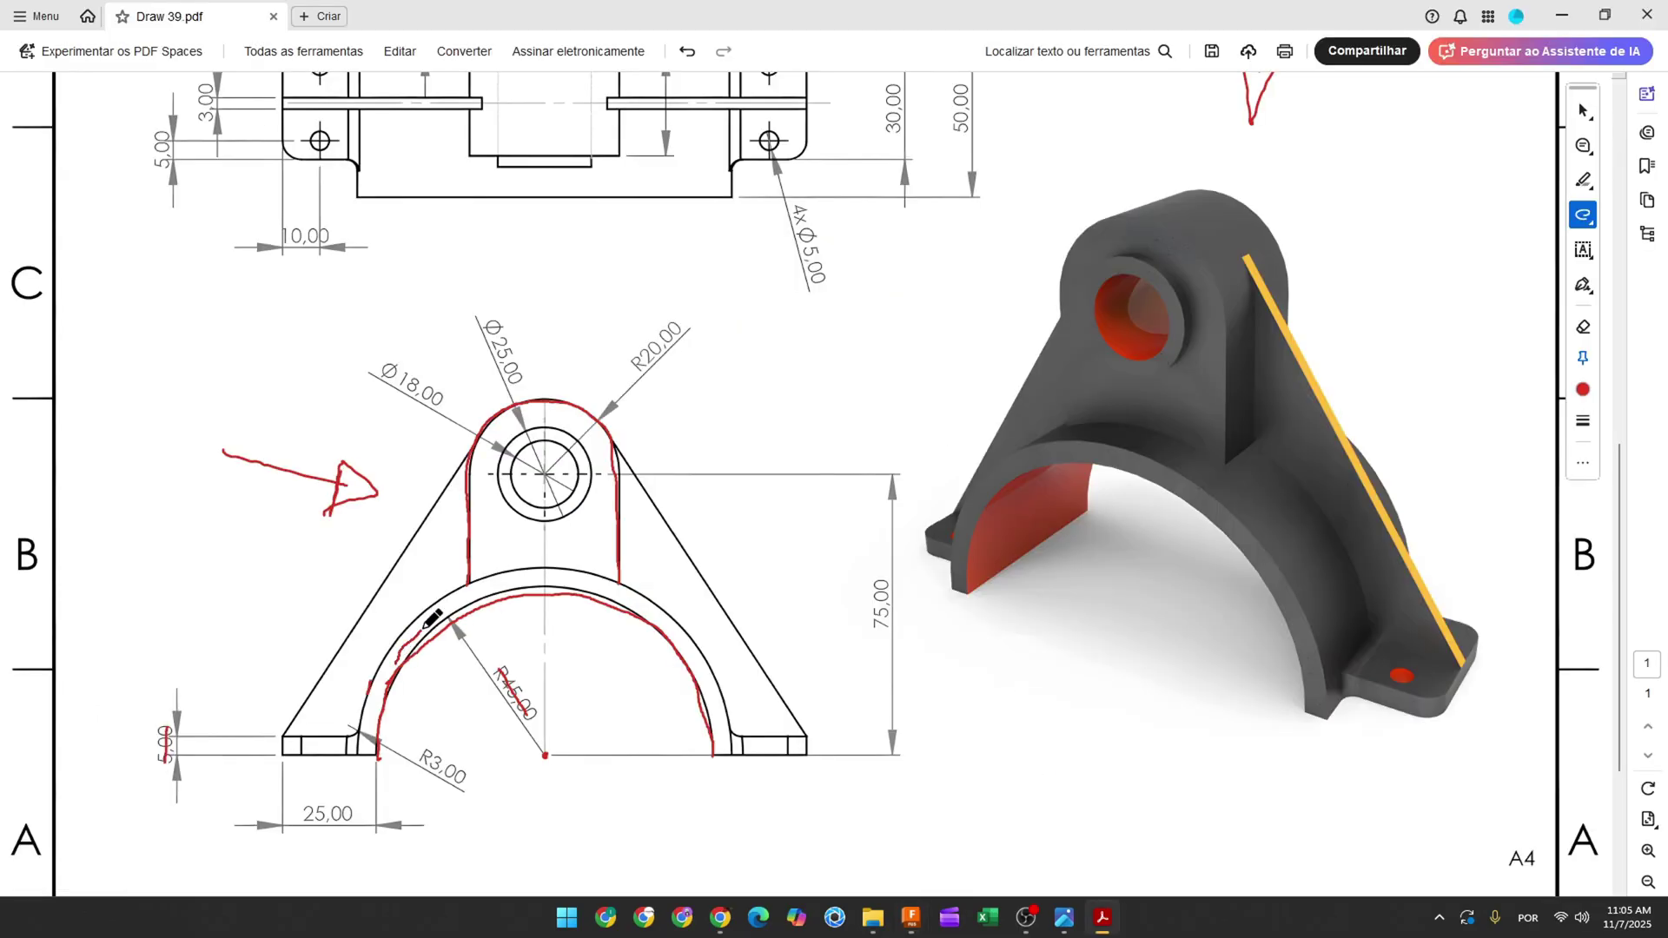
{"action": "scroll", "coordinate": [623, 614], "scroll_direction": "up", "scroll_amount": 4}
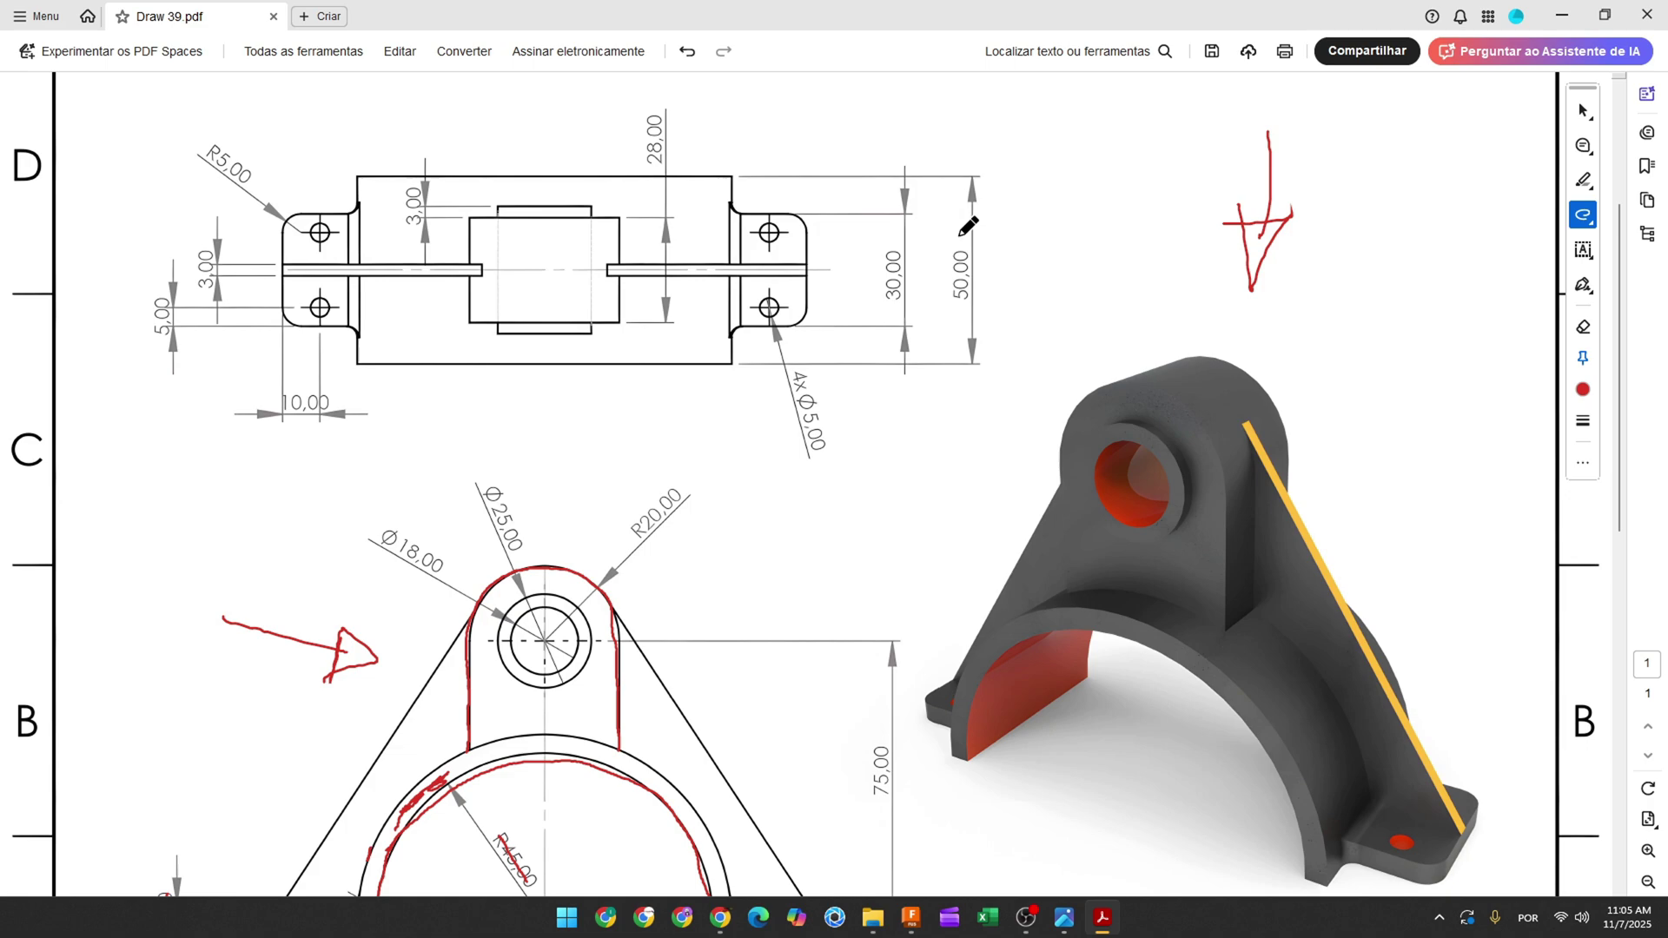
{"action": "scroll", "coordinate": [853, 563], "scroll_direction": "down", "scroll_amount": 2}
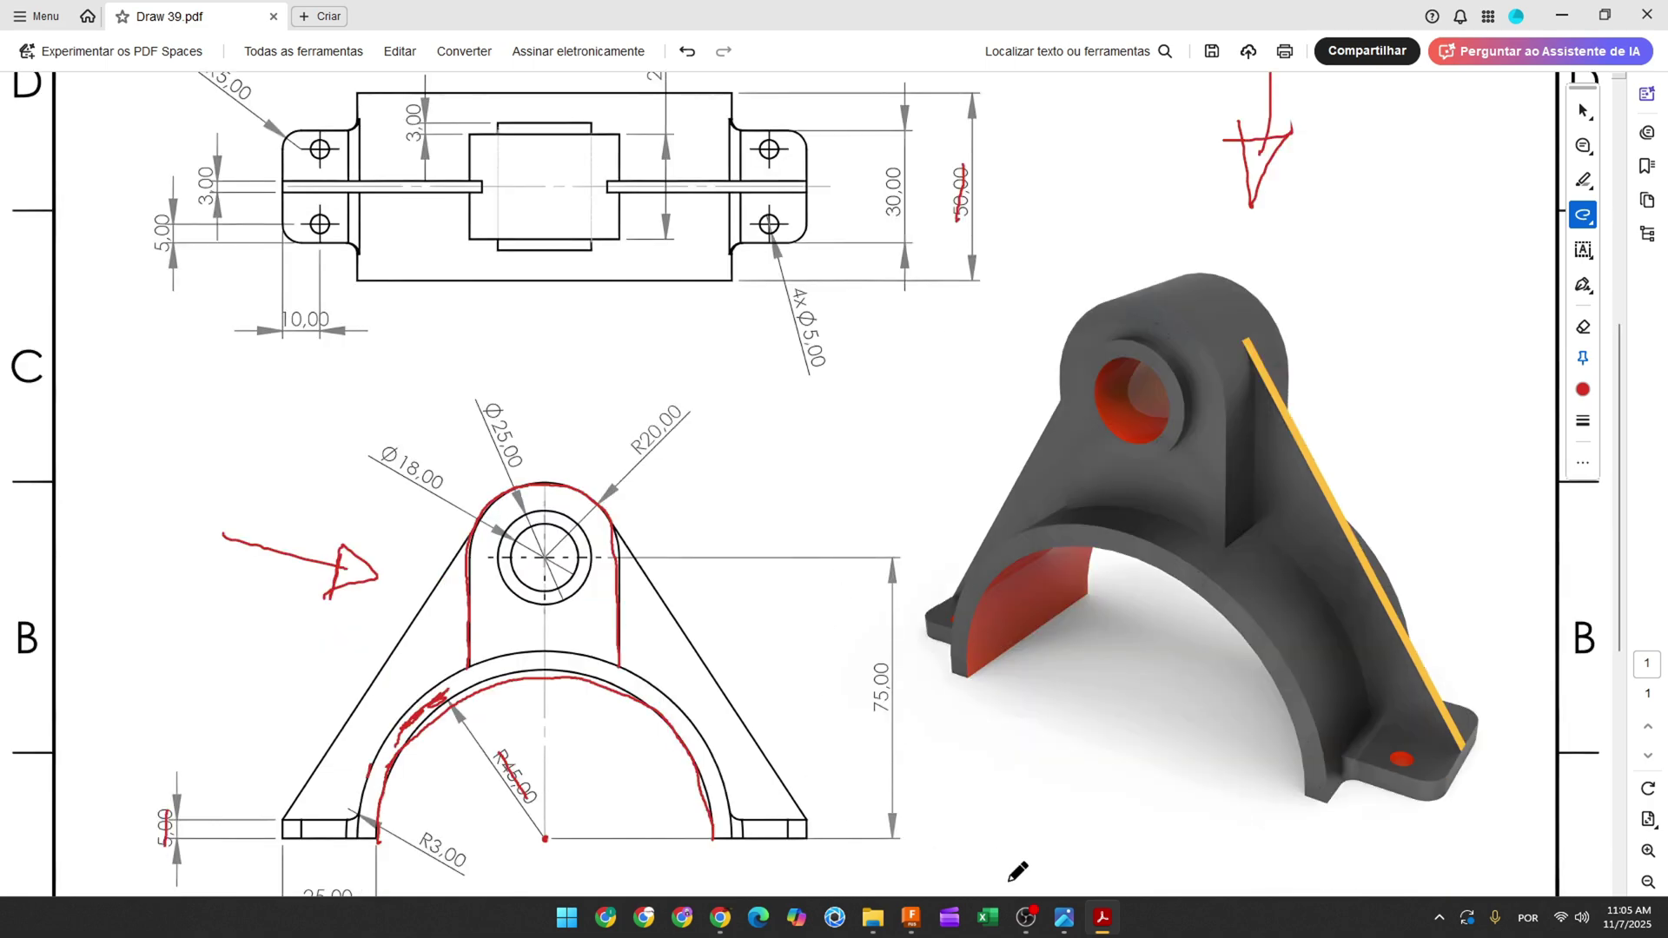
{"action": "left_click", "coordinate": [911, 917]}
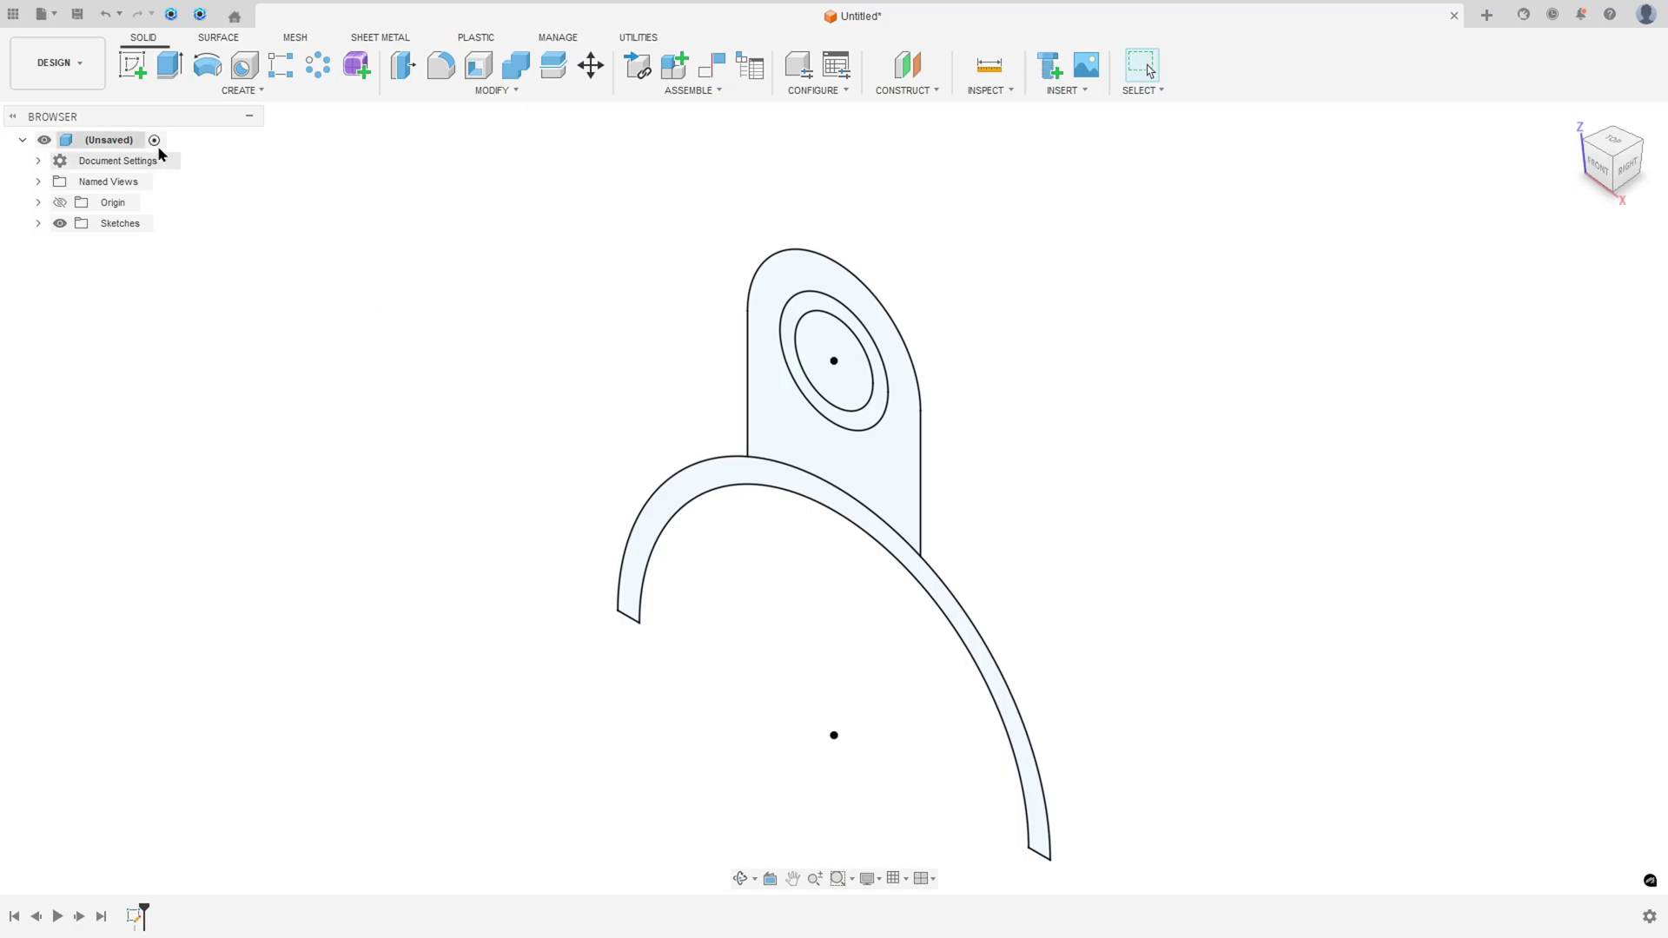
{"action": "left_click", "coordinate": [171, 65]}
{"action": "left_click", "coordinate": [700, 487]}
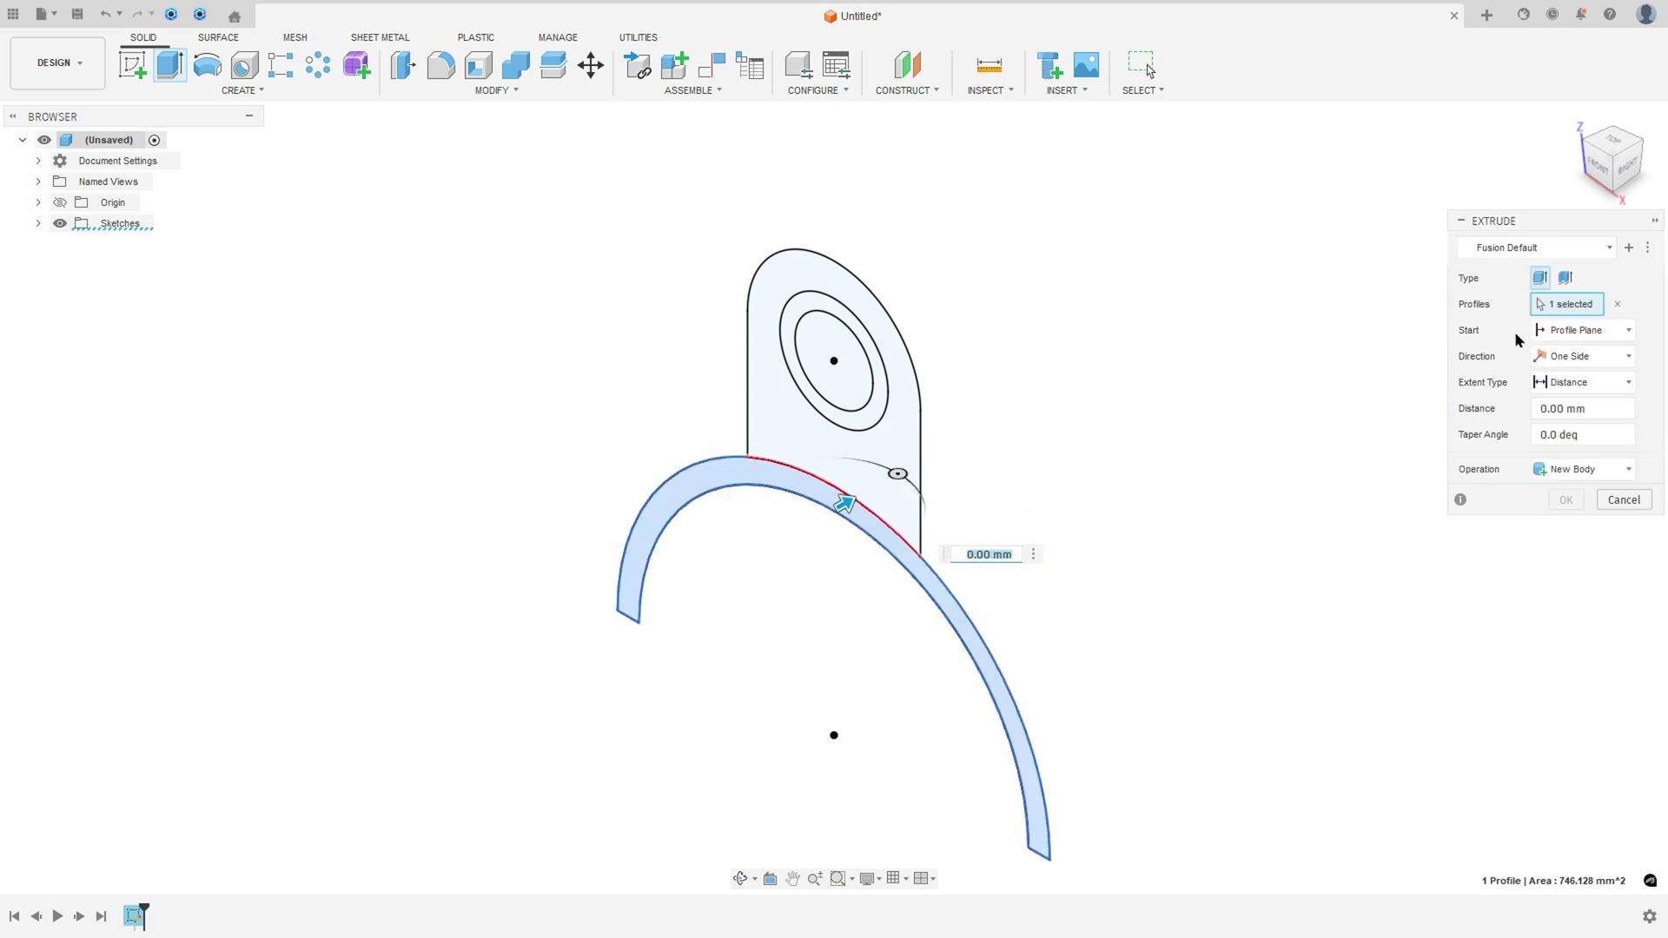
{"action": "left_click", "coordinate": [1538, 364]}
{"action": "left_click", "coordinate": [1559, 438]}
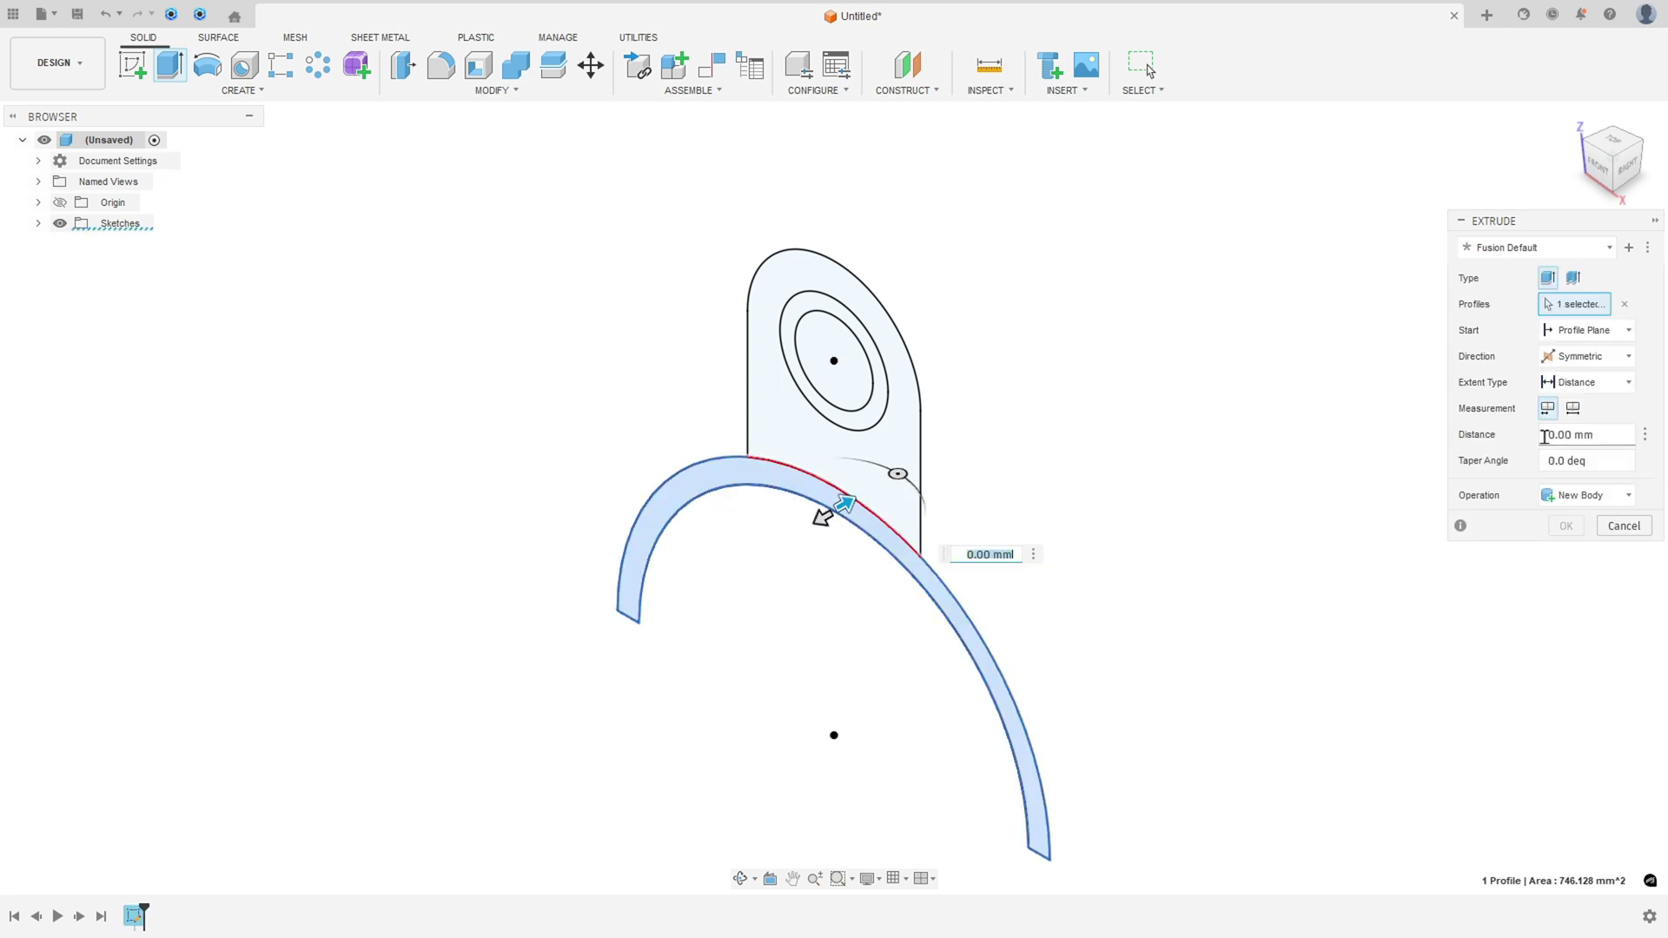
{"action": "left_click", "coordinate": [1572, 407]}
{"action": "left_click", "coordinate": [1490, 439]}
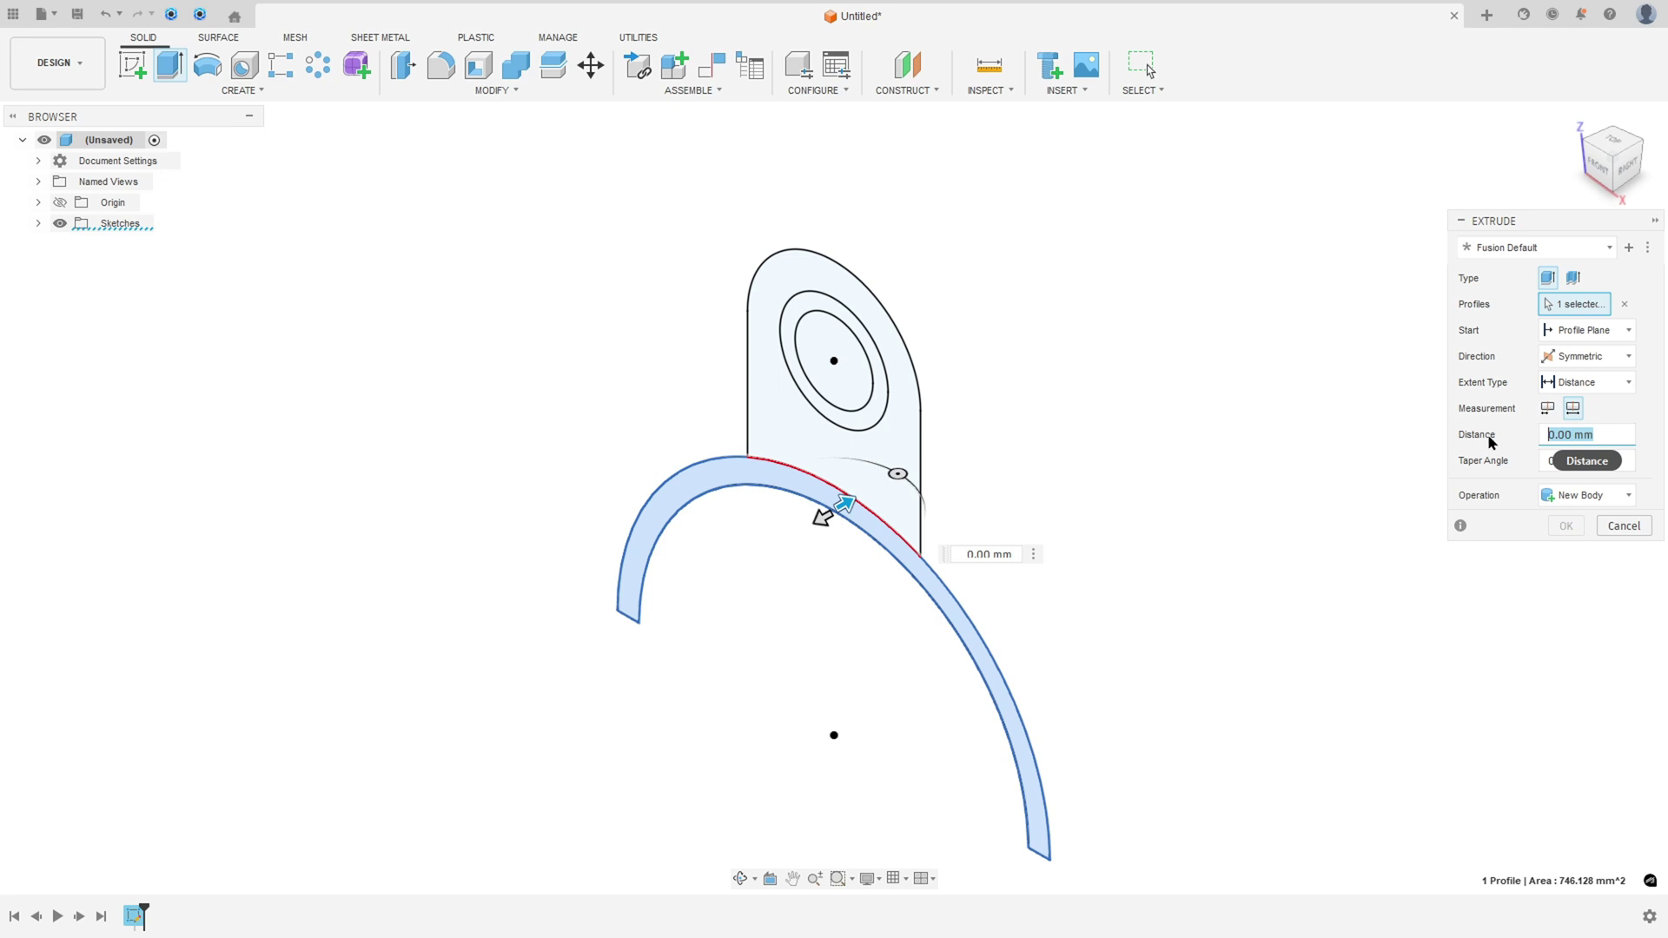
{"action": "type", "text": "50"}
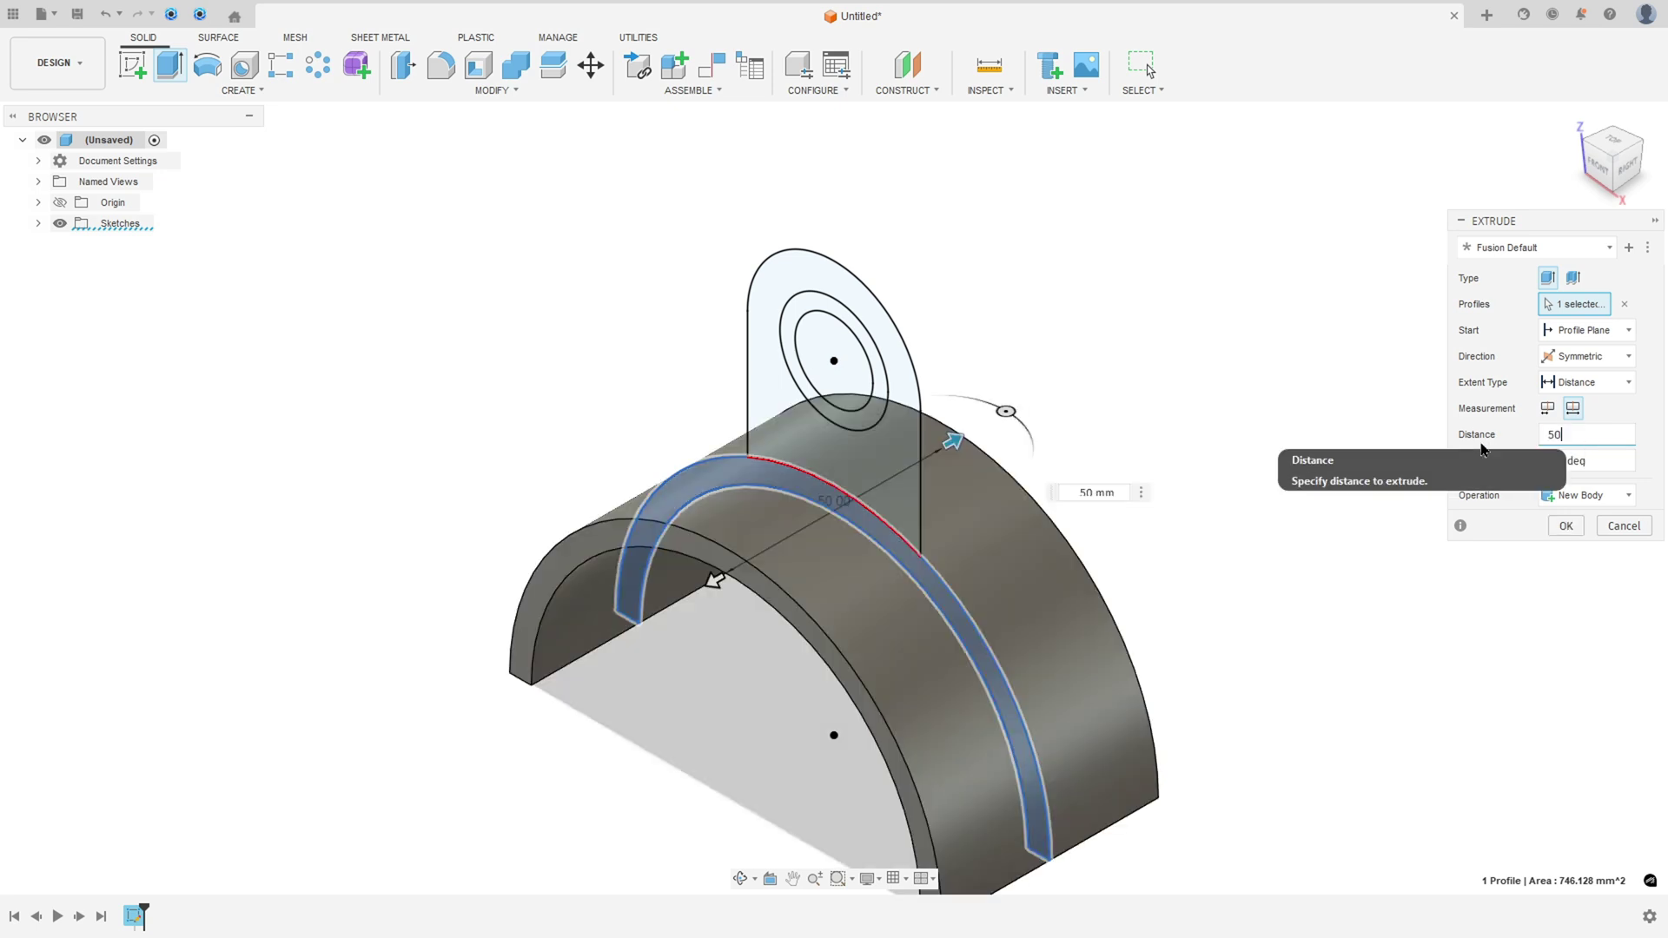
{"action": "left_click", "coordinate": [1566, 526]}
- Show the profile sketch again and extrude the lug profile around the circles symmetrically to a whole length of 28 mm, joined to the arch
{"action": "left_click", "coordinate": [38, 244]}
{"action": "left_click", "coordinate": [76, 265]}
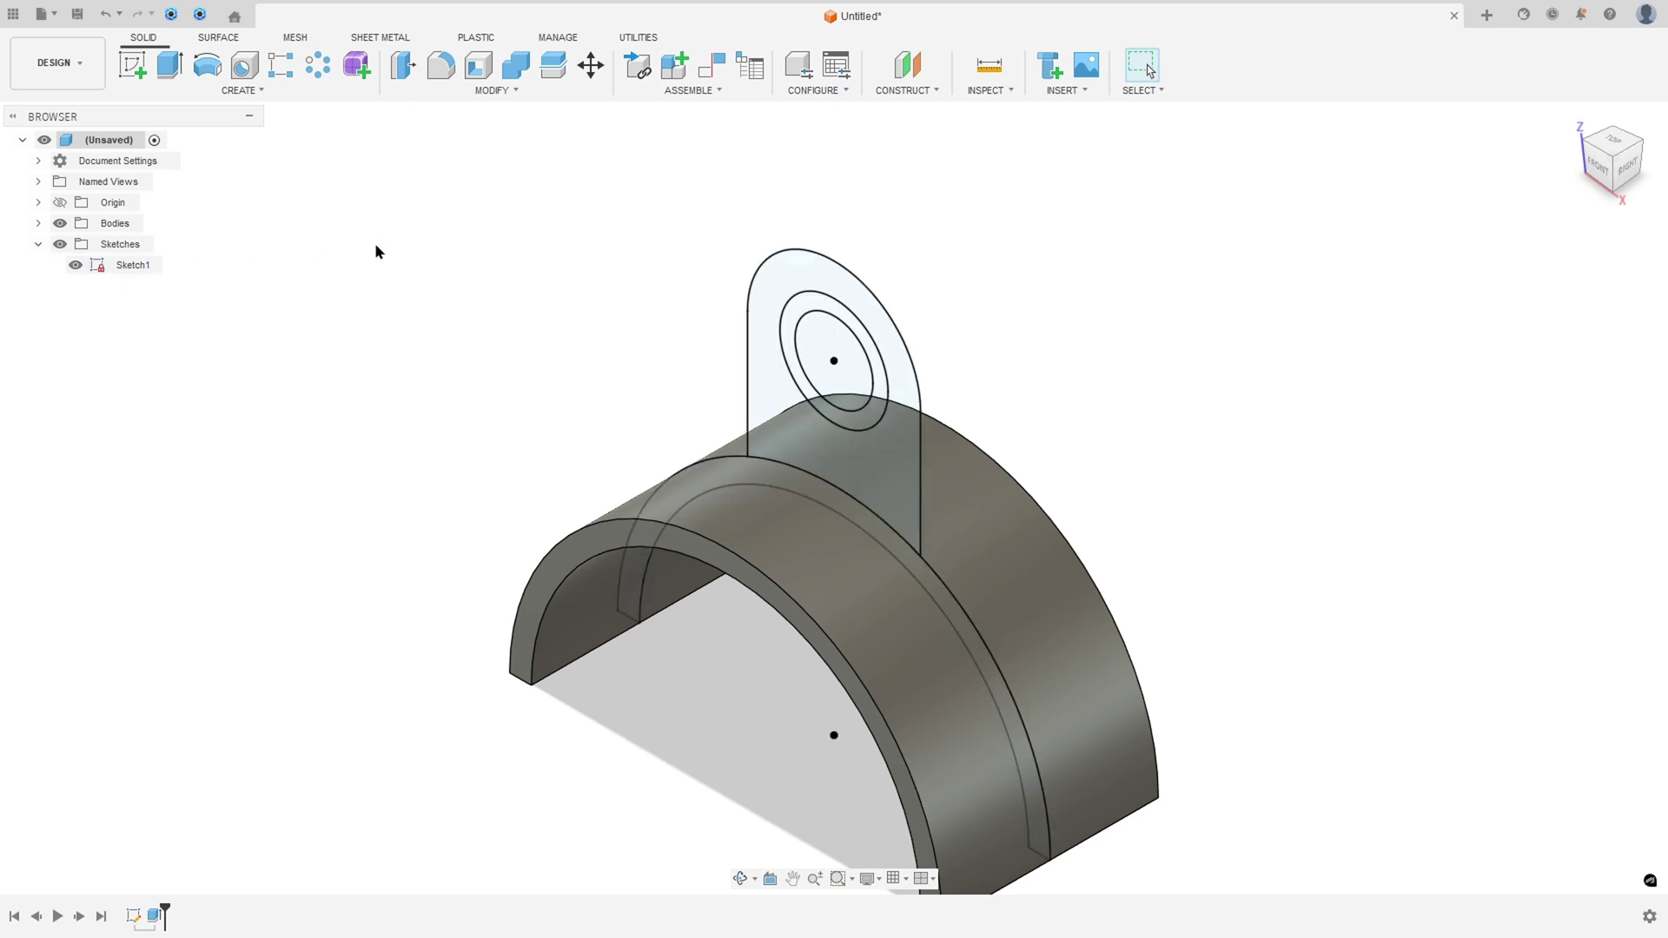
{"action": "left_click", "coordinate": [169, 64]}
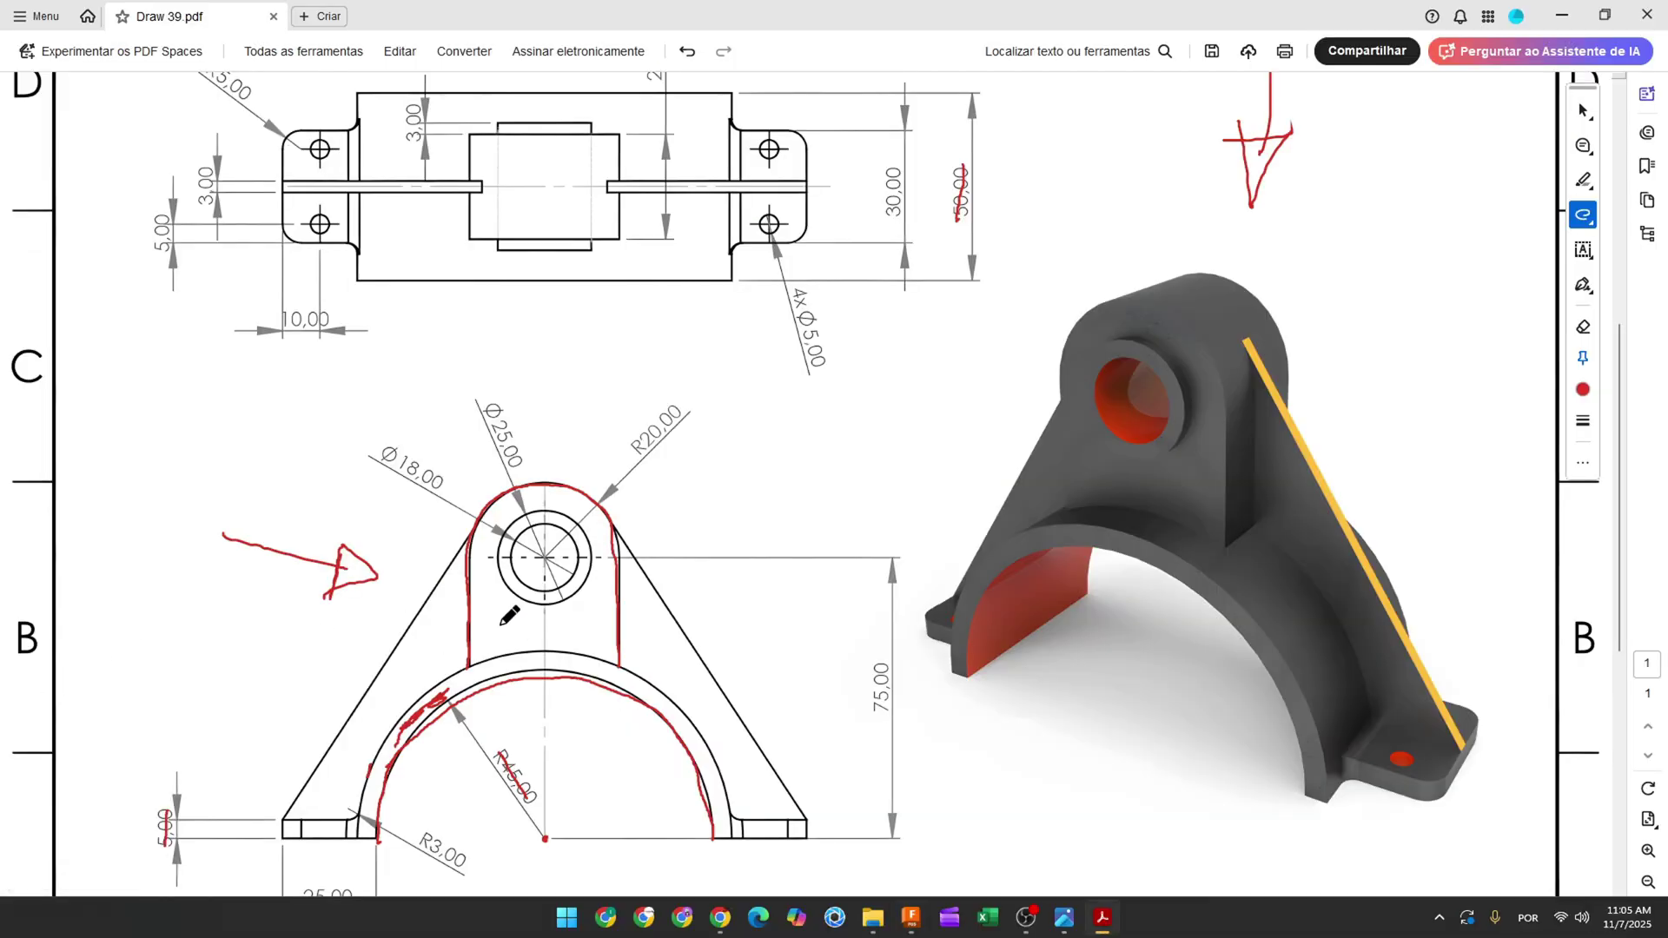
{"action": "mouse_move", "coordinate": [487, 623]}
{"action": "left_mouse_down"}
{"action": "mouse_move", "coordinate": [594, 611]}
{"action": "mouse_move", "coordinate": [613, 553]}
{"action": "mouse_move", "coordinate": [571, 490]}
{"action": "mouse_move", "coordinate": [502, 506]}
{"action": "mouse_move", "coordinate": [489, 612]}
{"action": "left_mouse_up"}
{"action": "scroll", "coordinate": [651, 512], "scroll_direction": "up", "scroll_amount": 1}
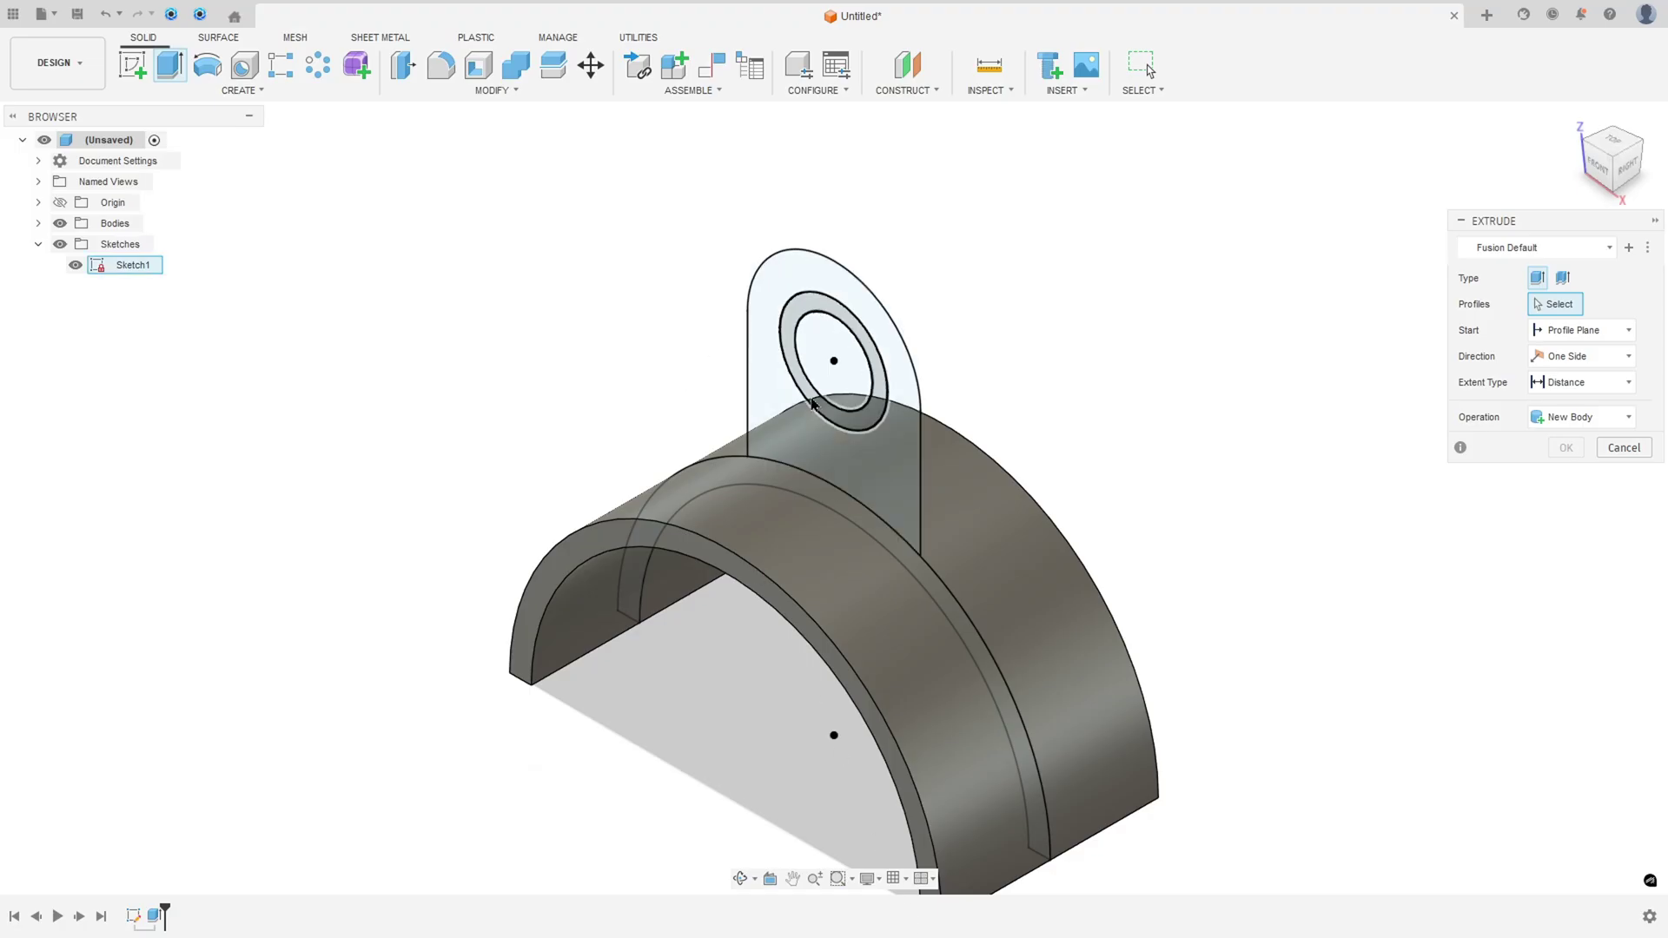
{"action": "left_click", "coordinate": [798, 431]}
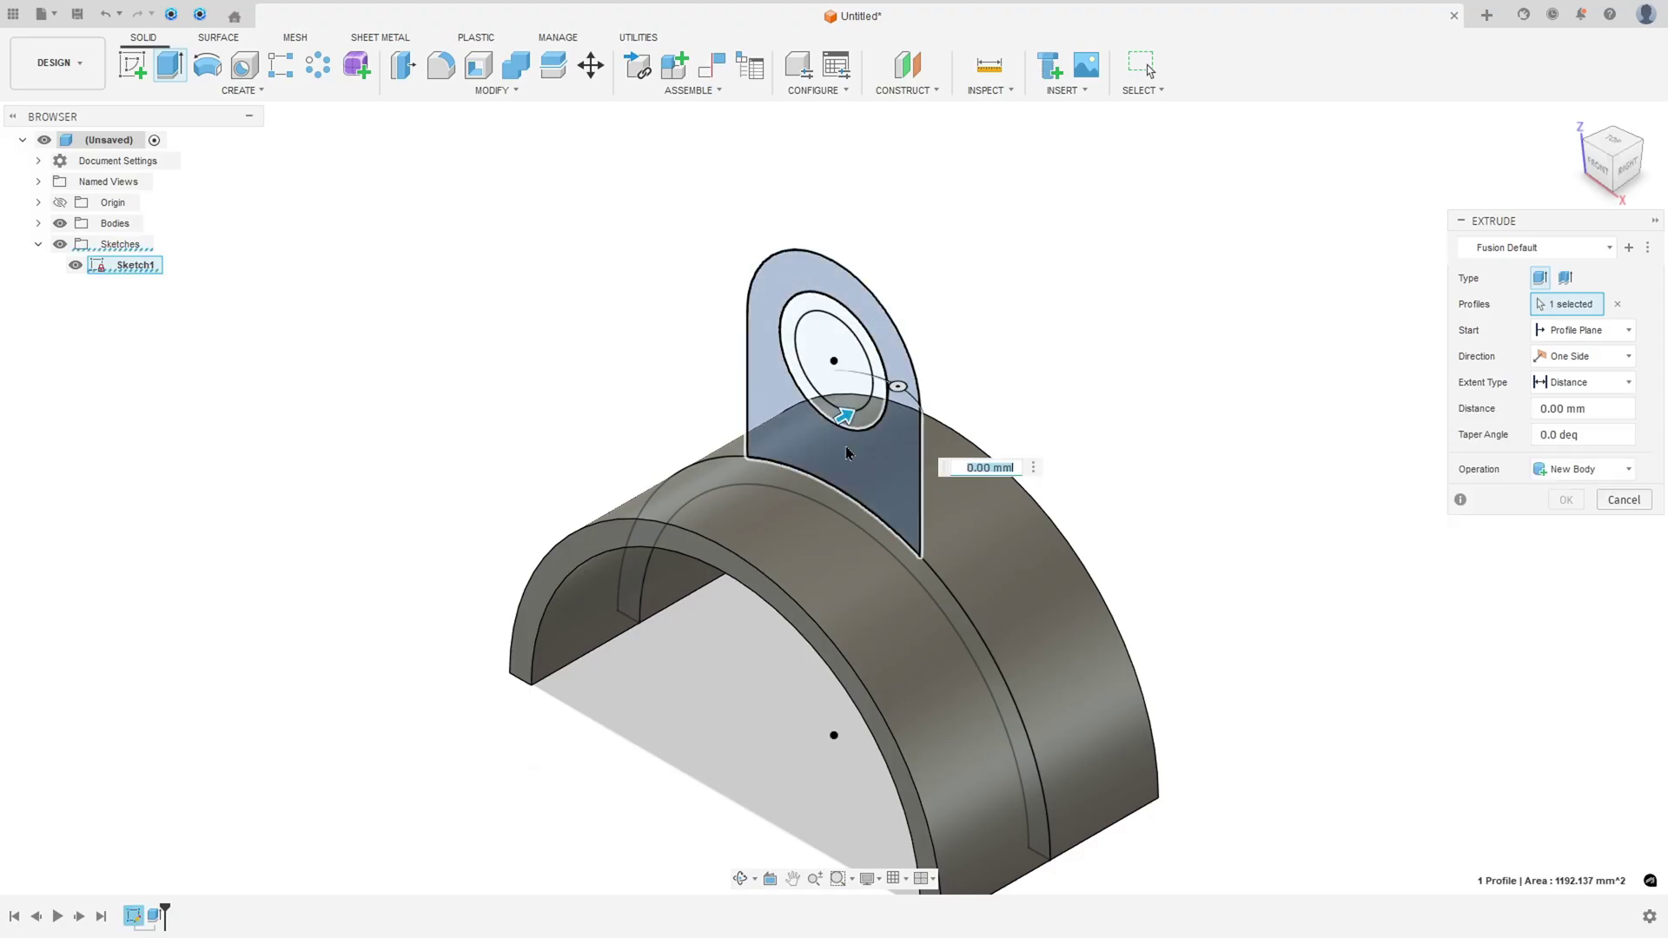
{"action": "left_click", "coordinate": [1582, 357]}
{"action": "left_click", "coordinate": [1571, 408]}
{"action": "type", "text": "28"}
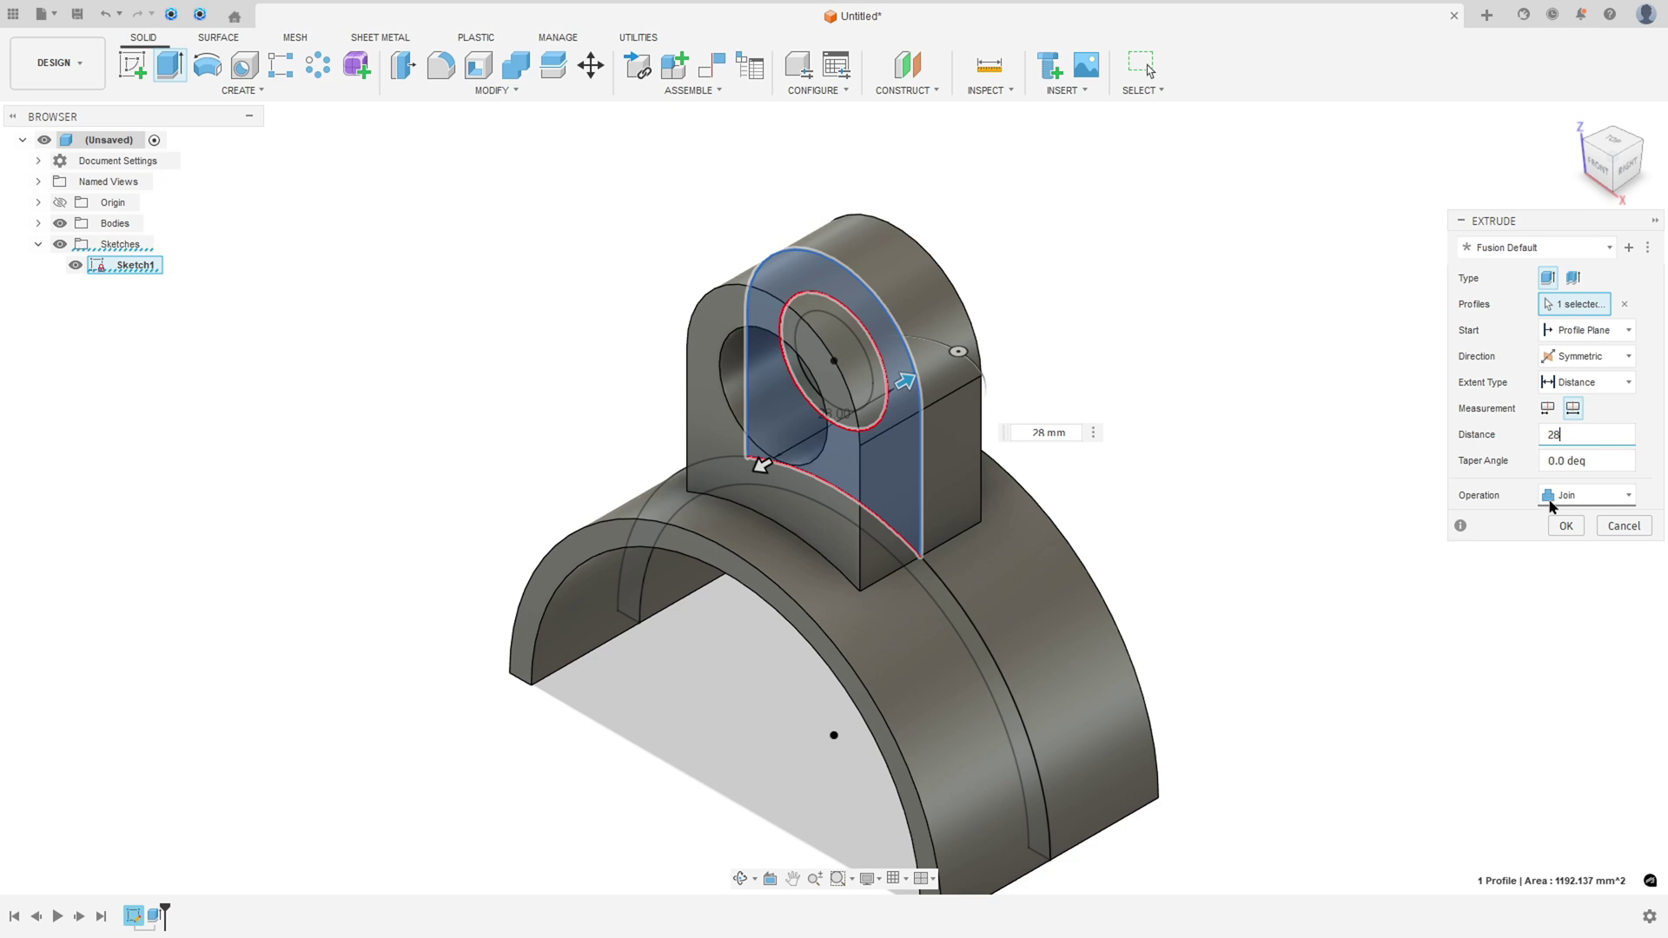
{"action": "left_click", "coordinate": [1563, 527]}
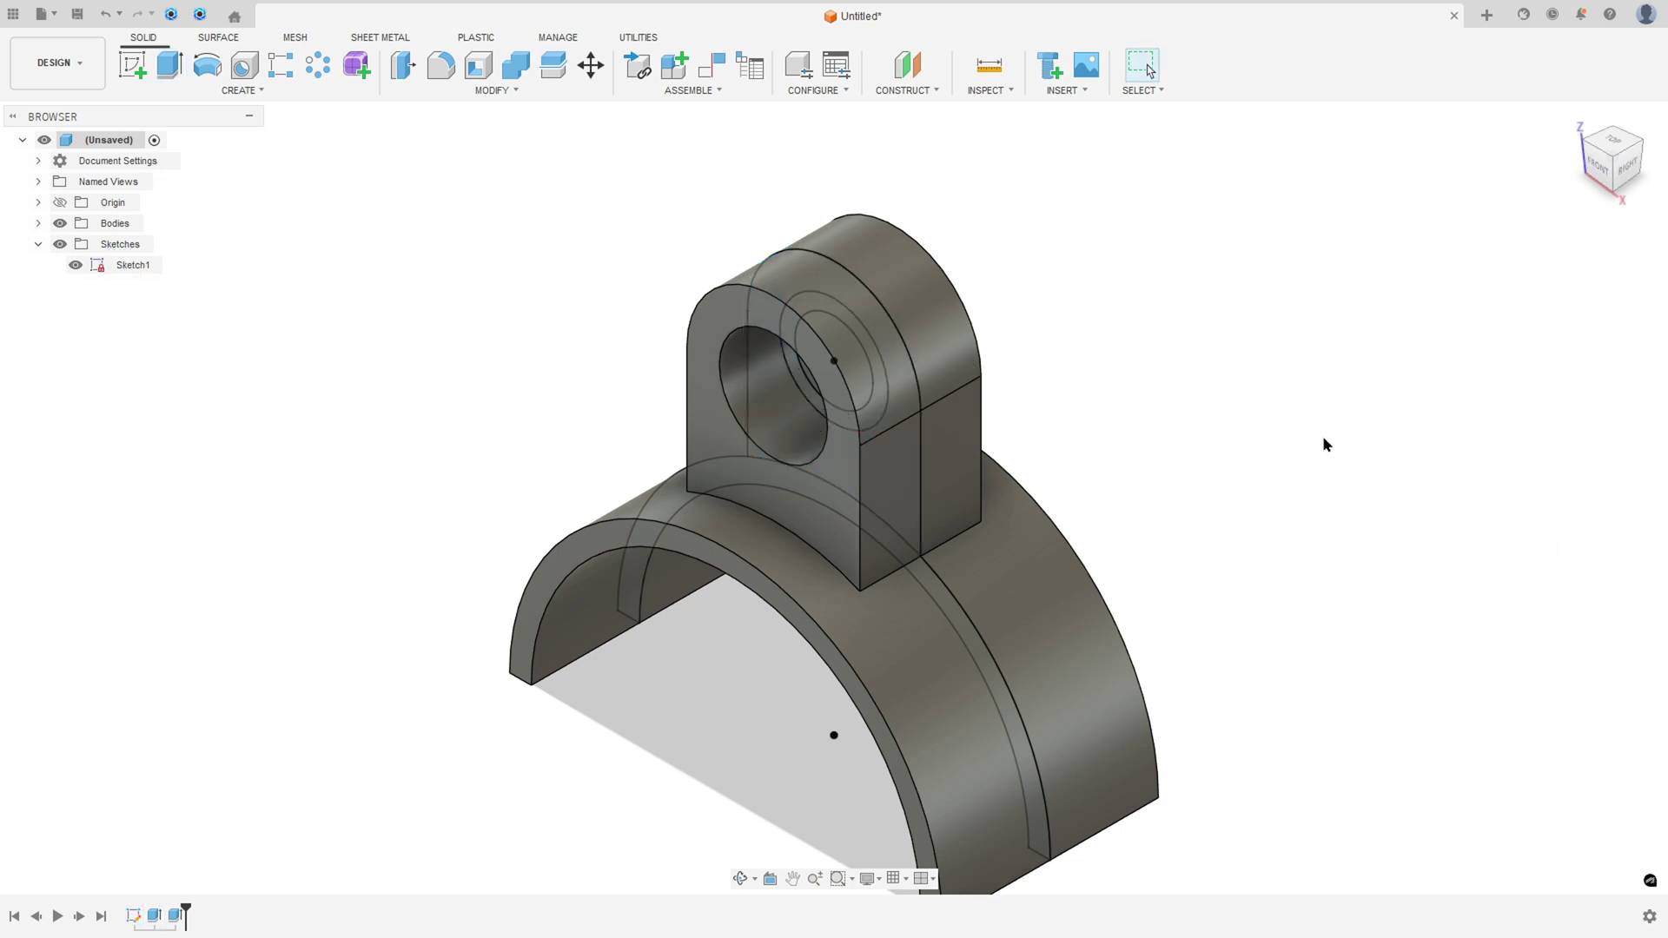
- Check the ring offset in the Draw 39 PDF, then in Fusion extrude the ring profile symmetrically, 34 mm whole length, joined, and hide the sketch
{"action": "left_click", "coordinate": [170, 66]}
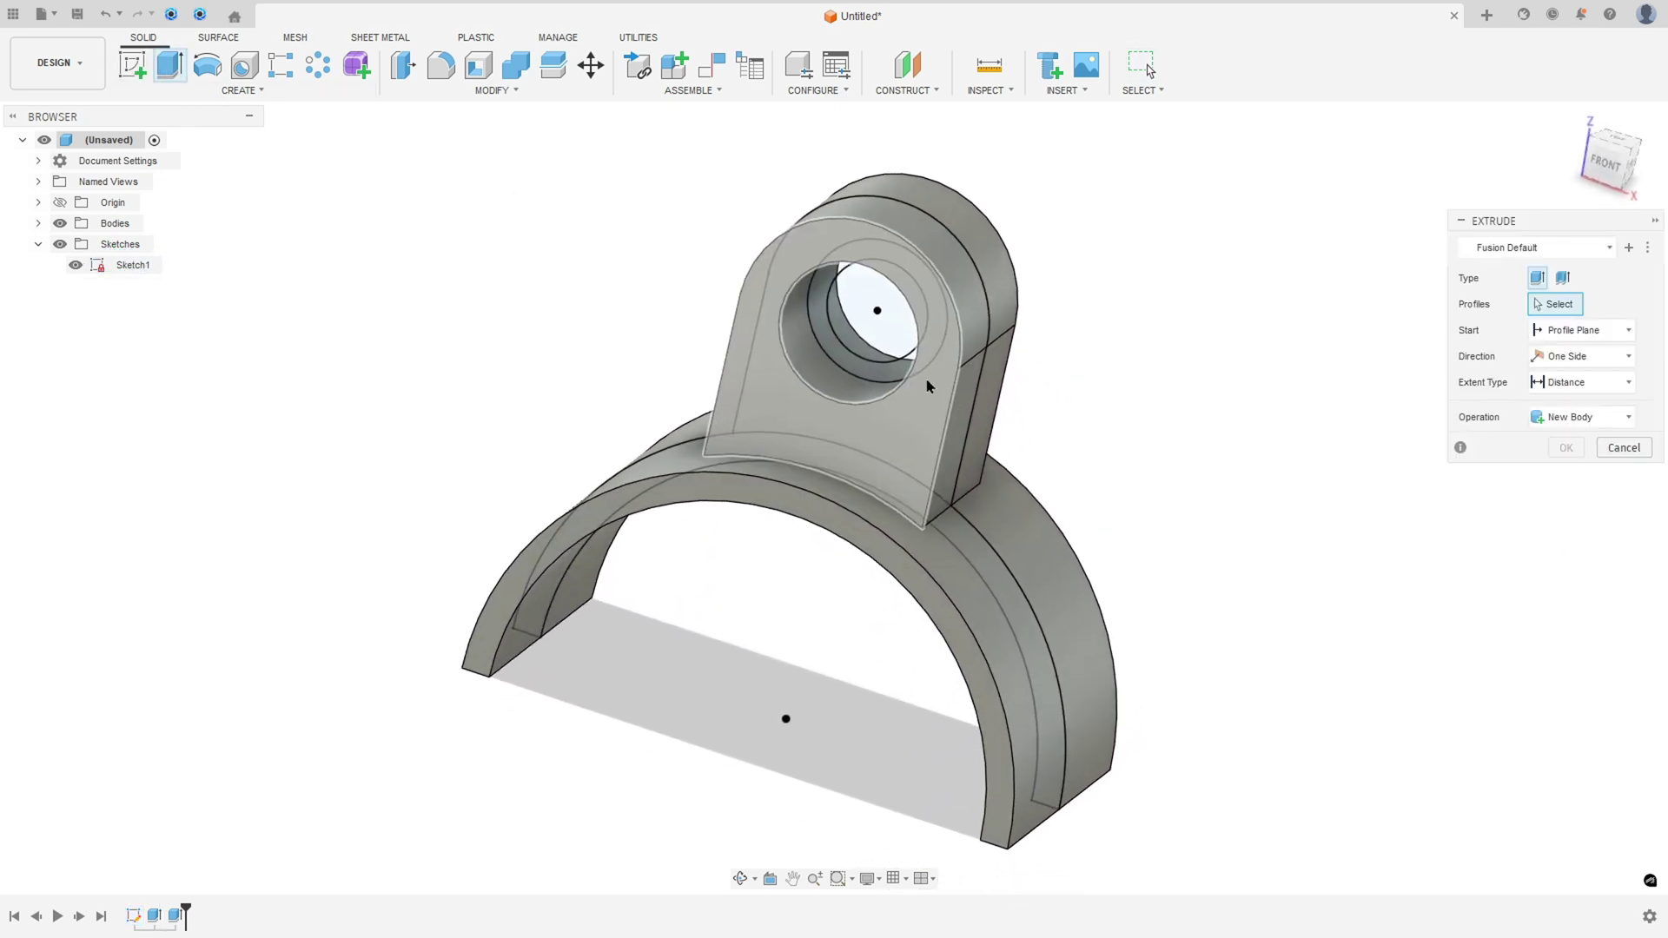
{"action": "left_click", "coordinate": [832, 358]}
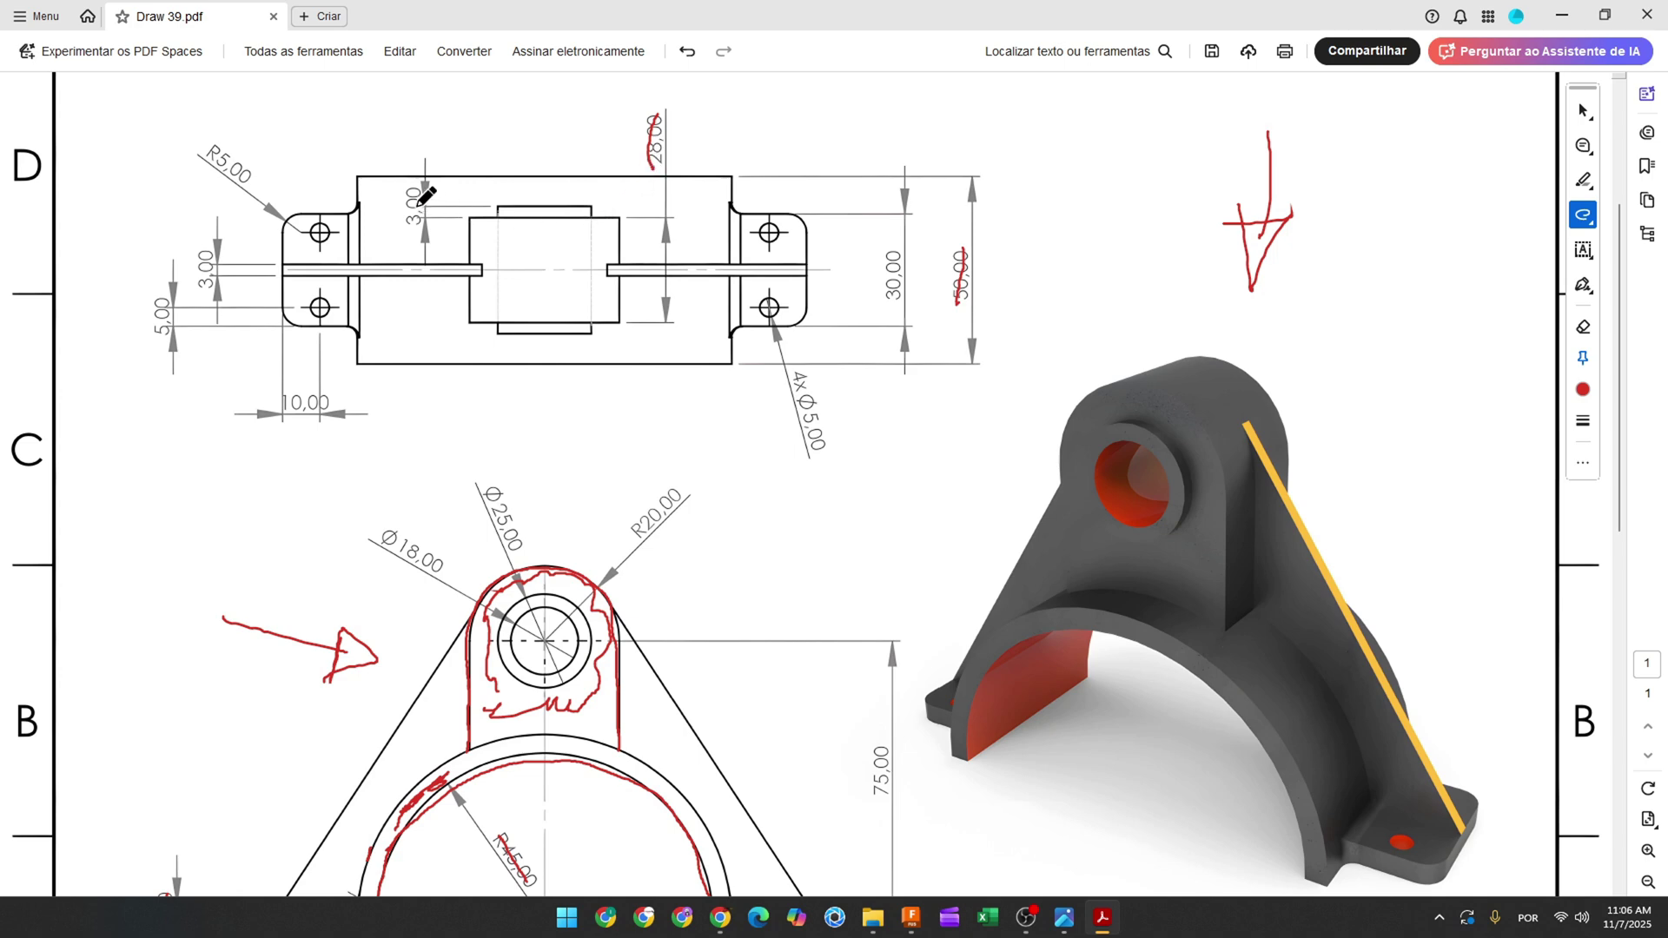
{"action": "mouse_move", "coordinate": [415, 187]}
{"action": "left_mouse_down"}
{"action": "mouse_move", "coordinate": [416, 219]}
{"action": "mouse_move", "coordinate": [511, 206]}
{"action": "left_mouse_up"}
{"action": "left_click_drag", "start_coordinate": [495, 332], "coordinate": [523, 332]}
{"action": "left_click", "coordinate": [911, 917]}
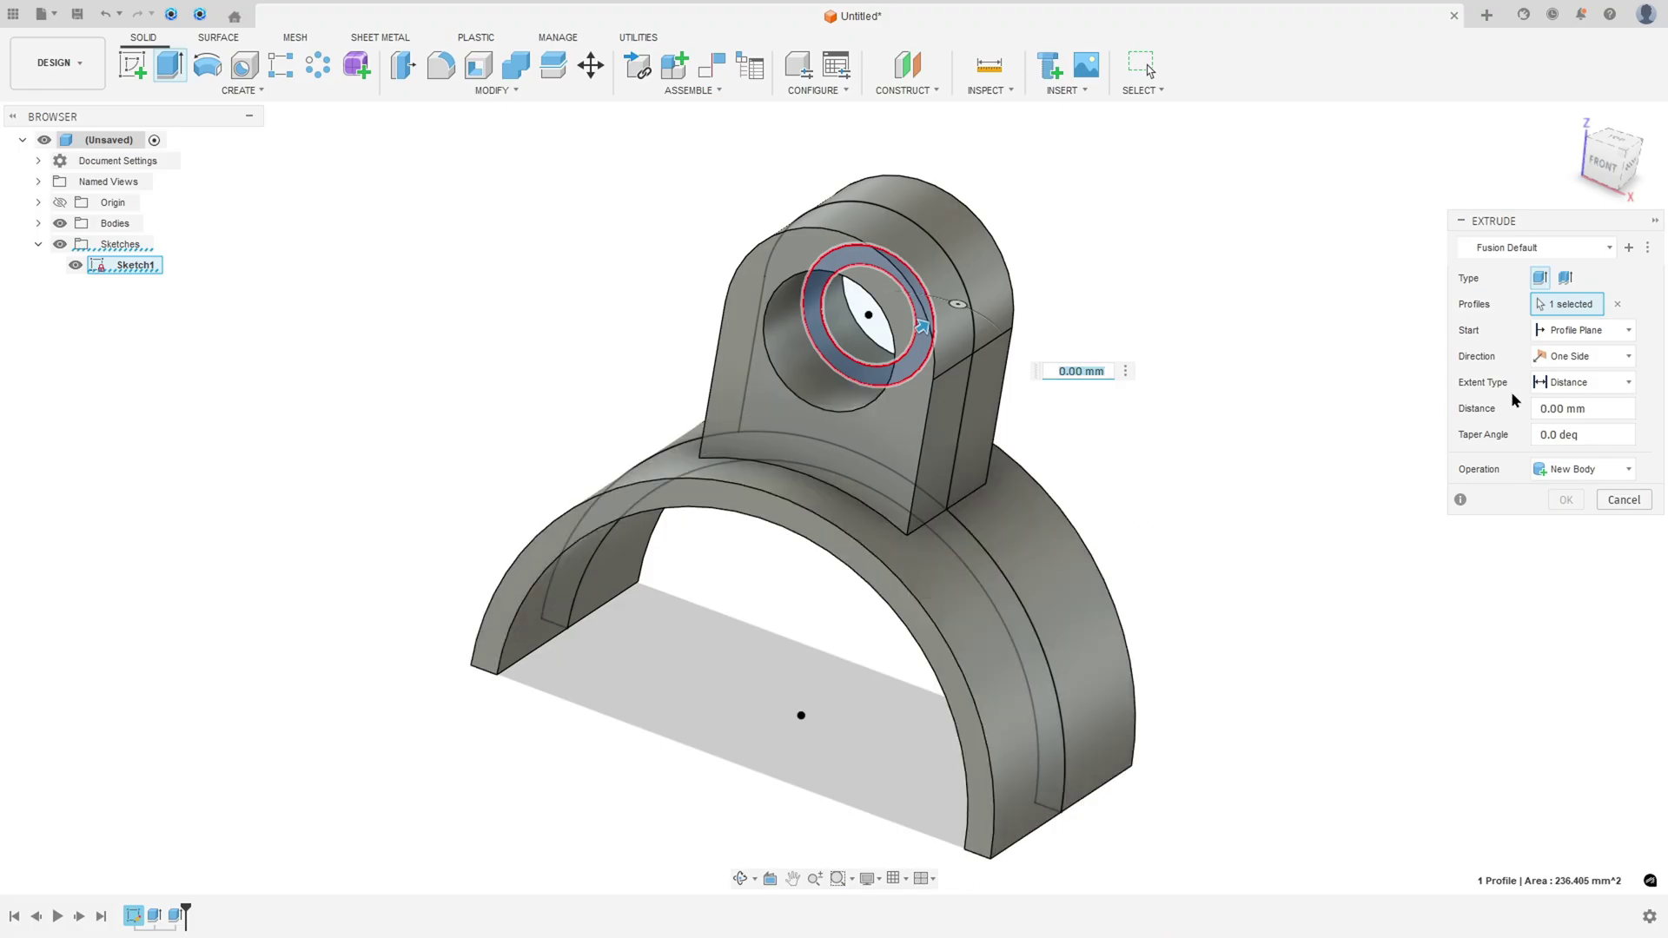
{"action": "left_click", "coordinate": [1572, 357]}
{"action": "left_click", "coordinate": [1545, 425]}
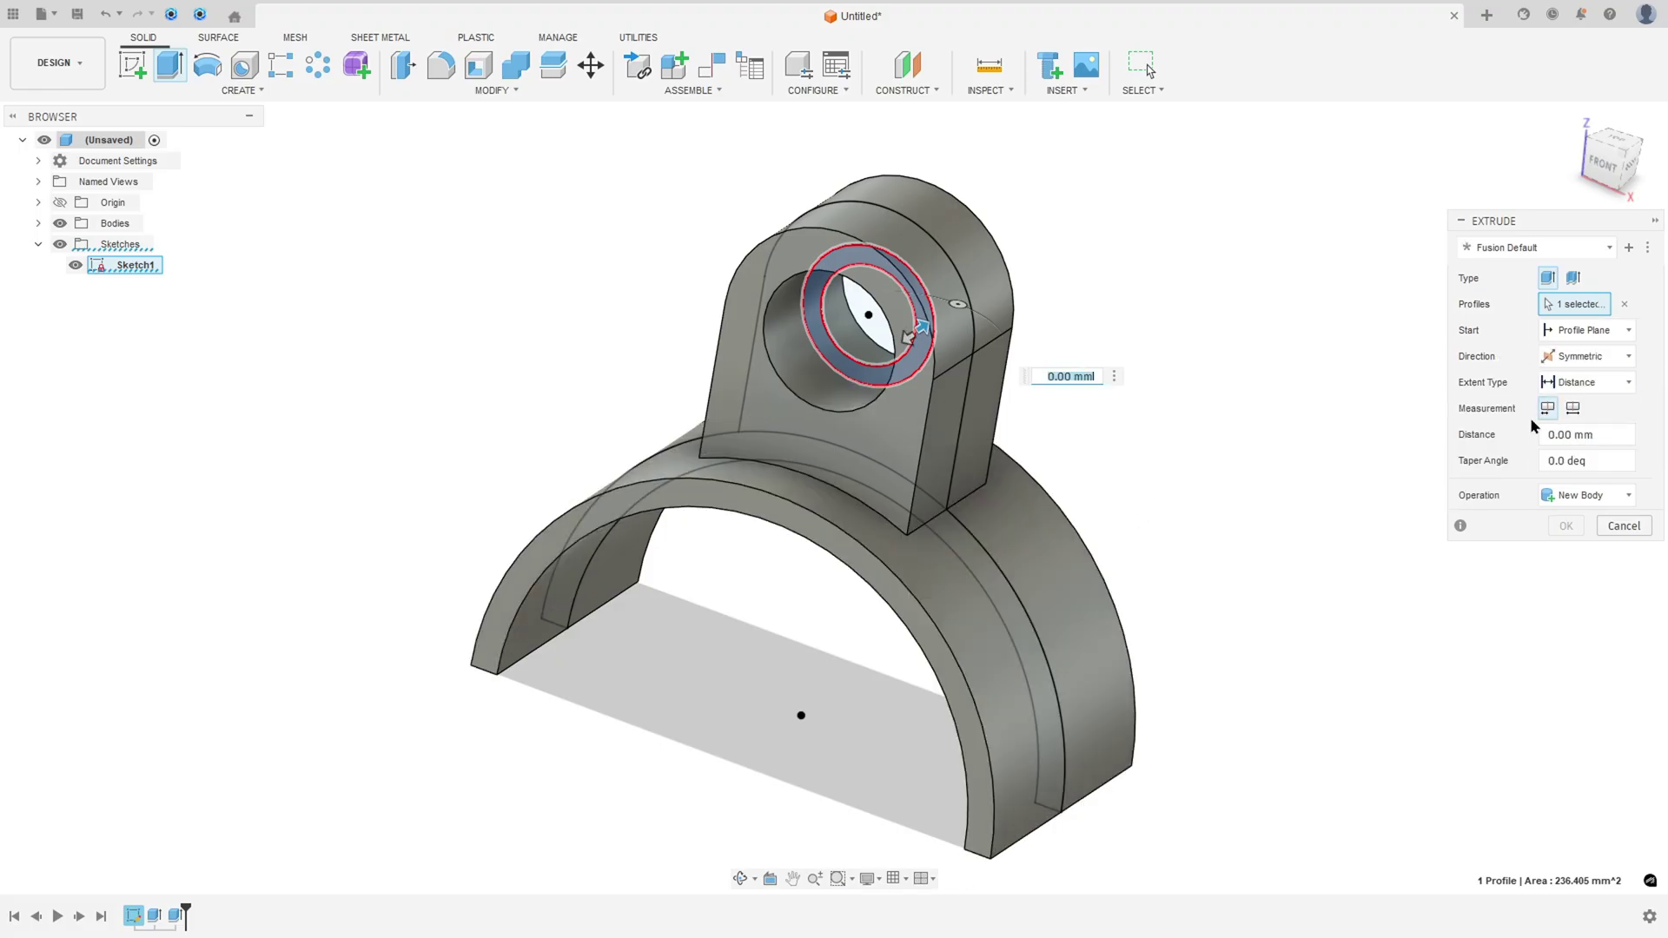
{"action": "left_click", "coordinate": [1572, 407]}
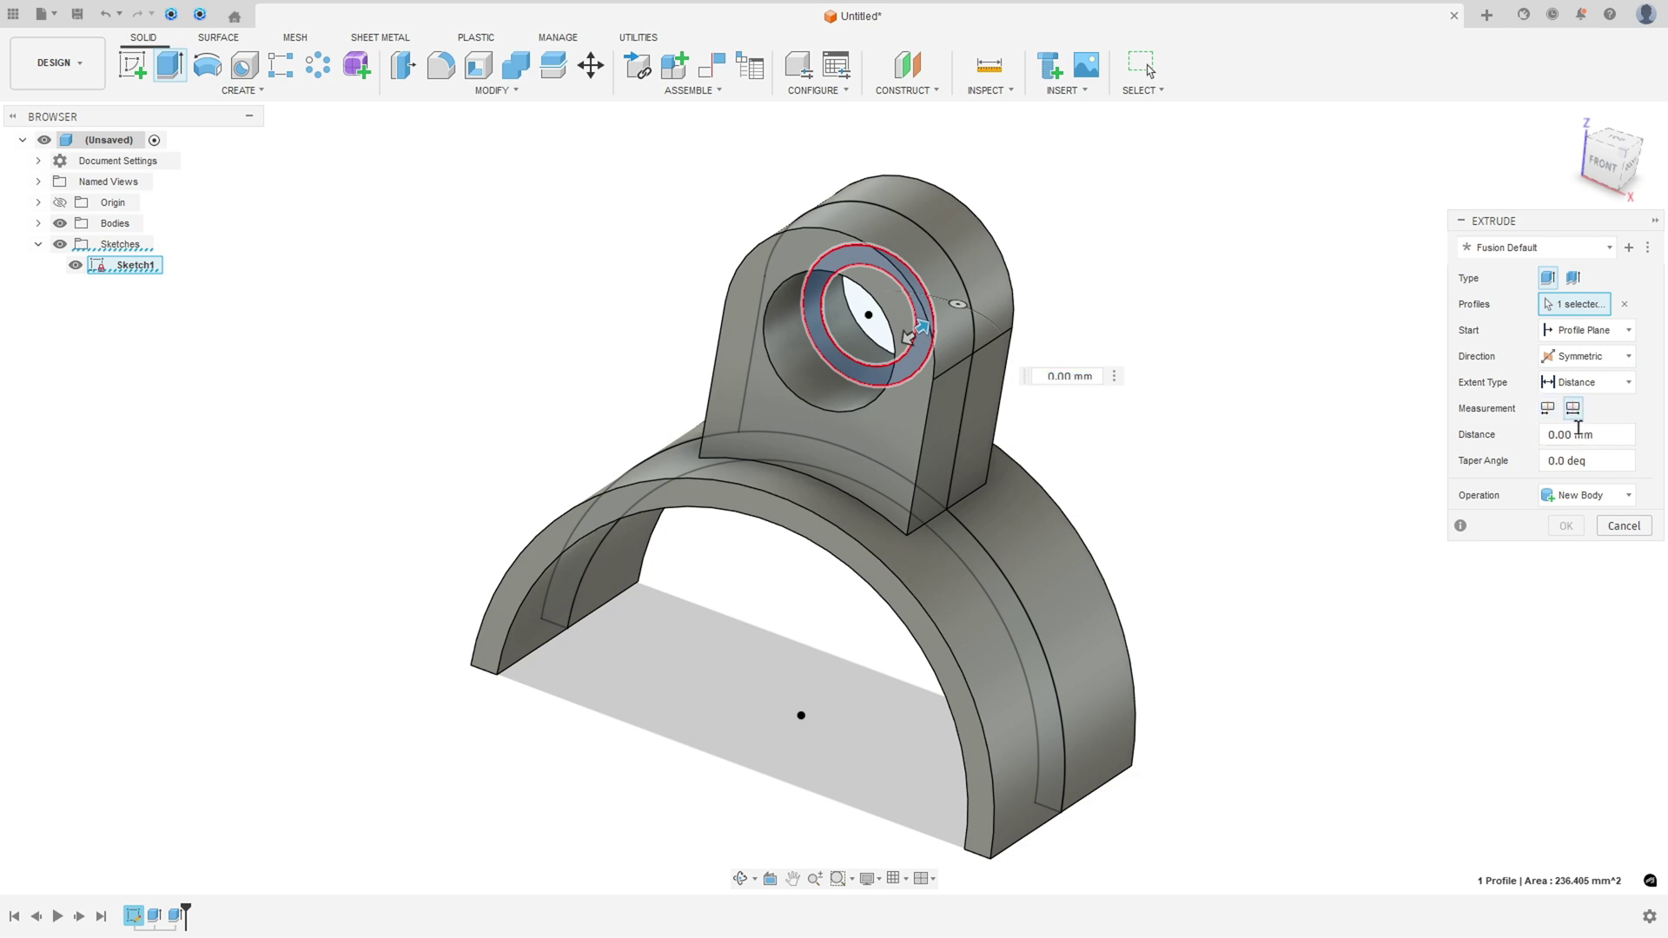
{"action": "type", "text": "34"}
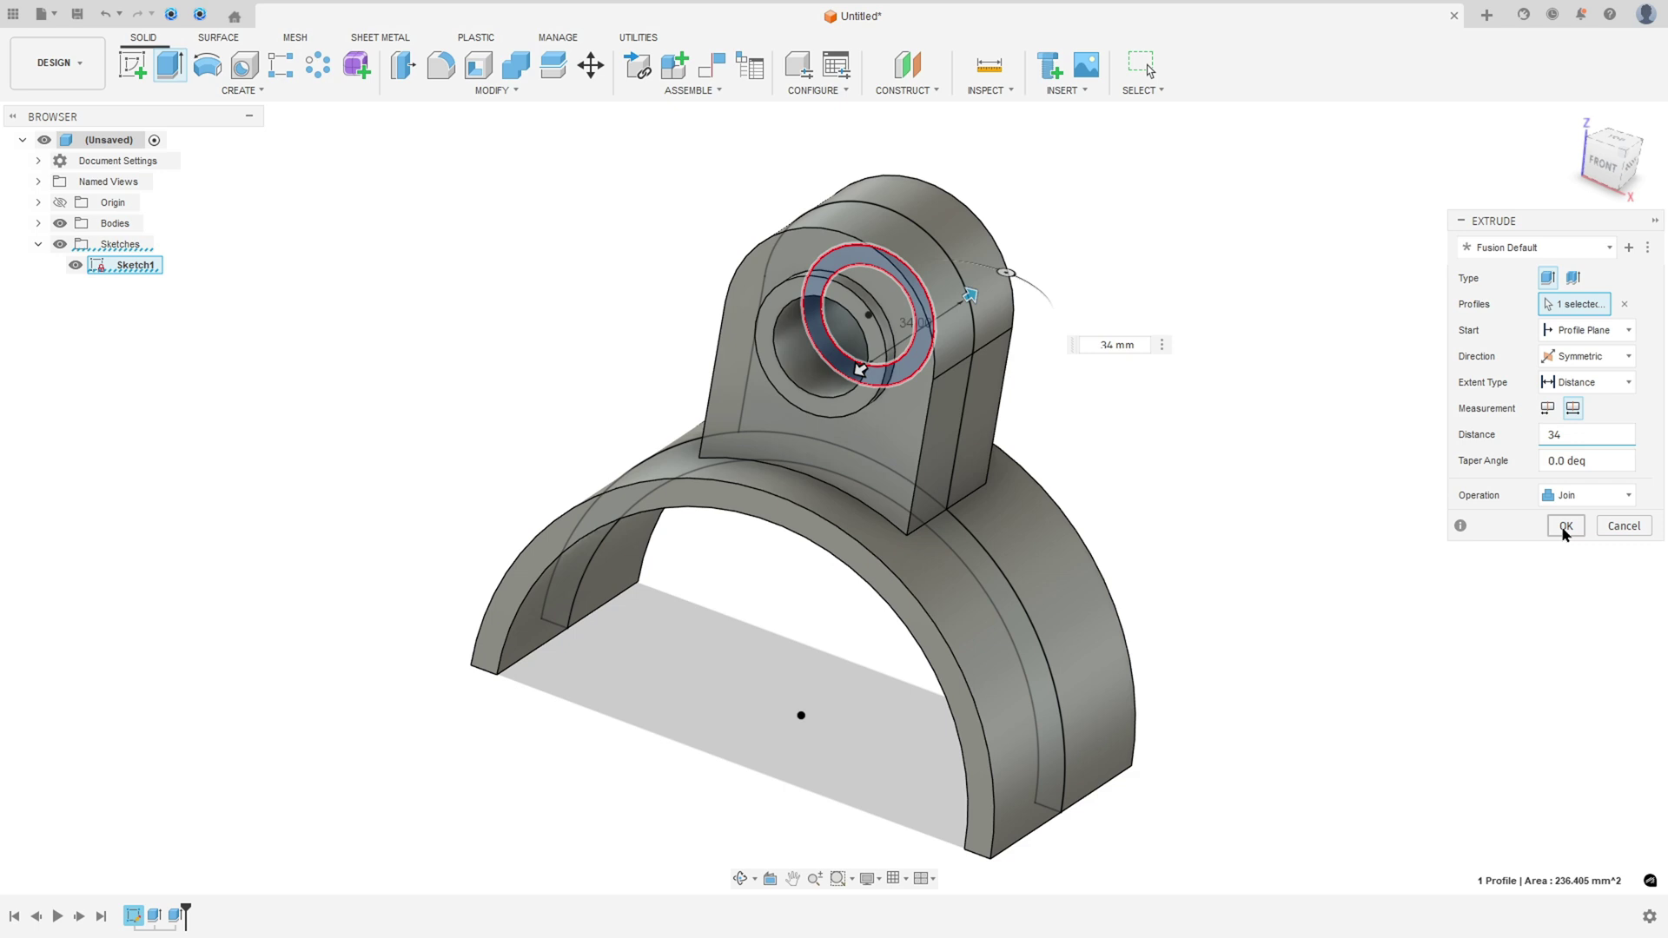
{"action": "left_click", "coordinate": [1565, 527]}
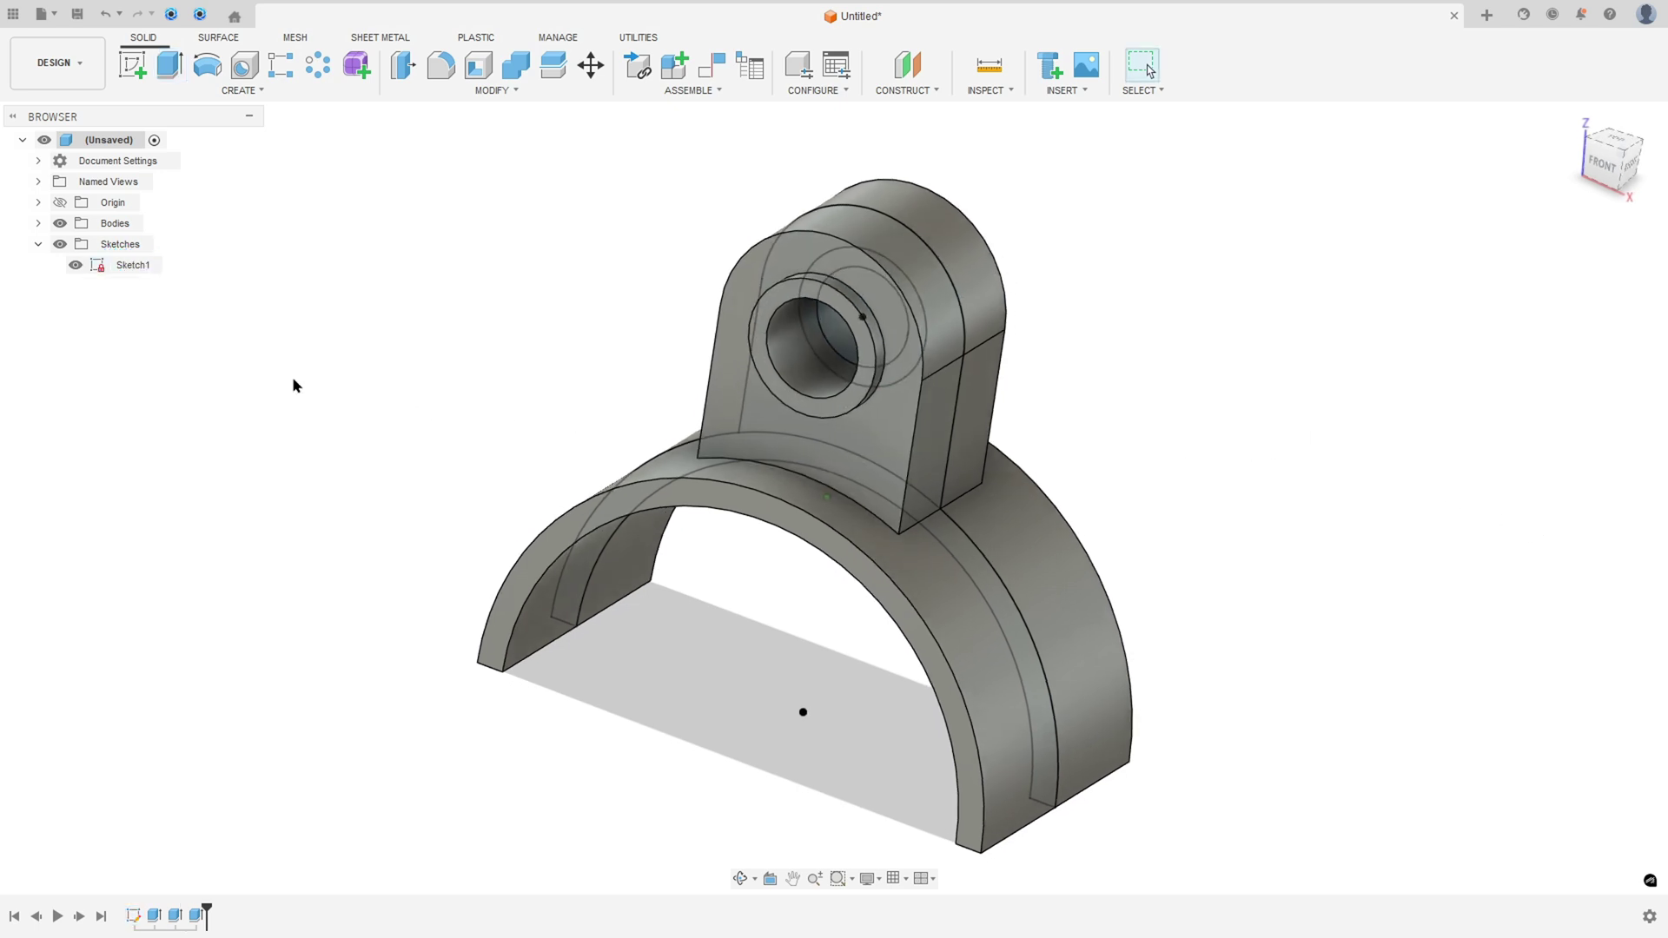
{"action": "left_click", "coordinate": [76, 265]}
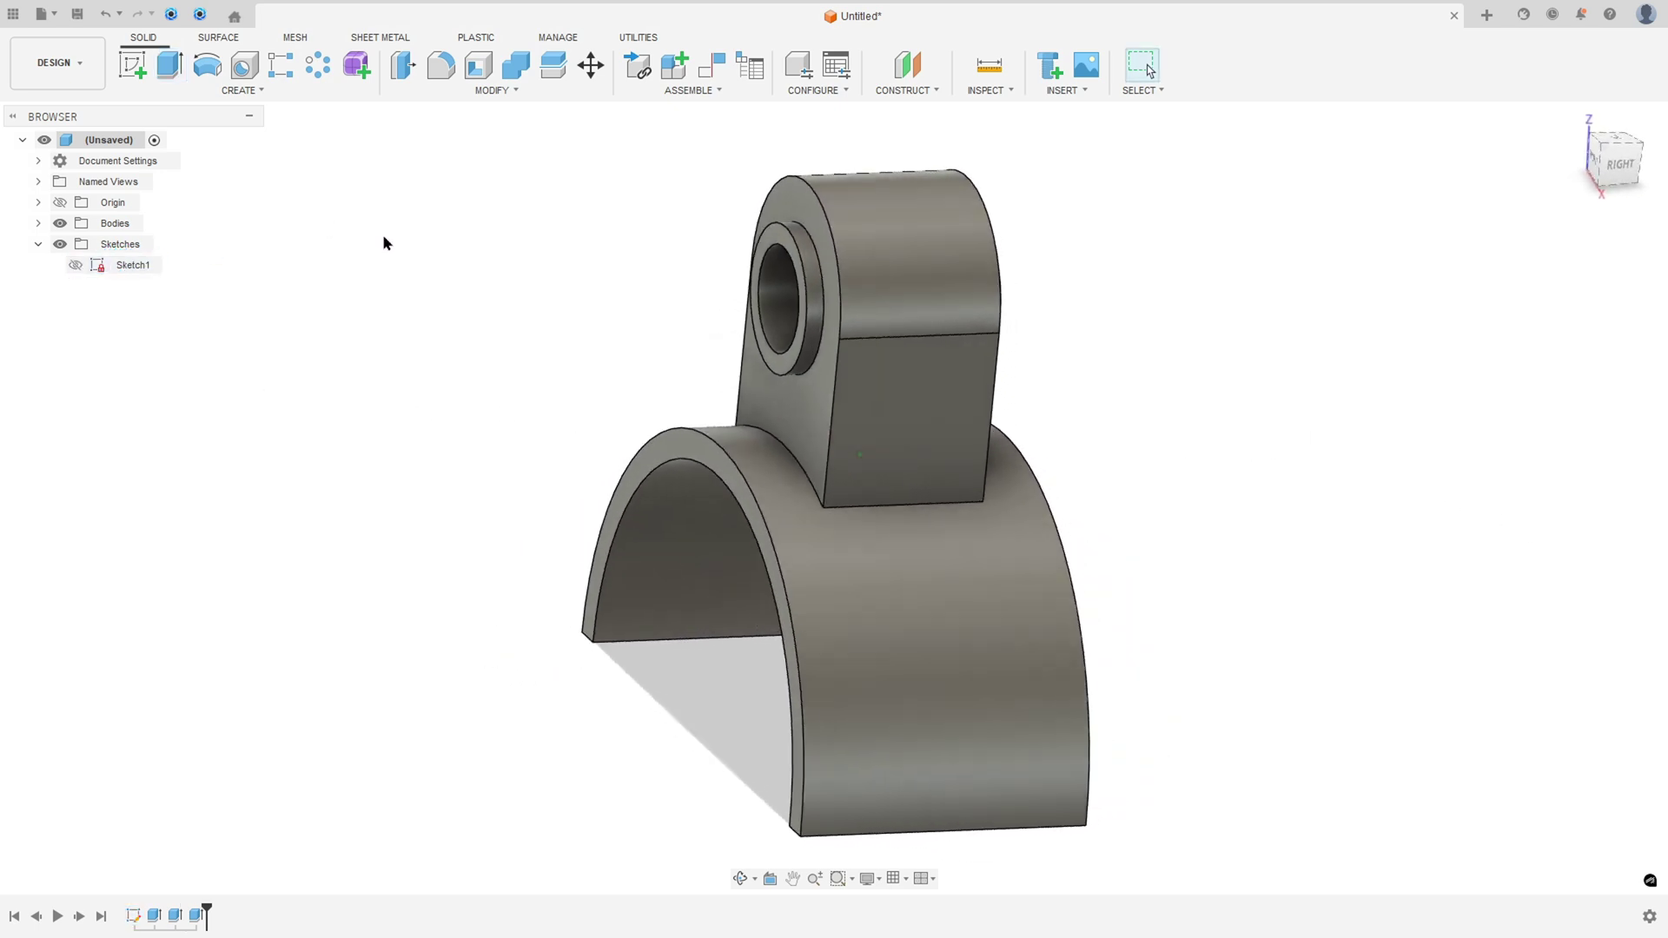
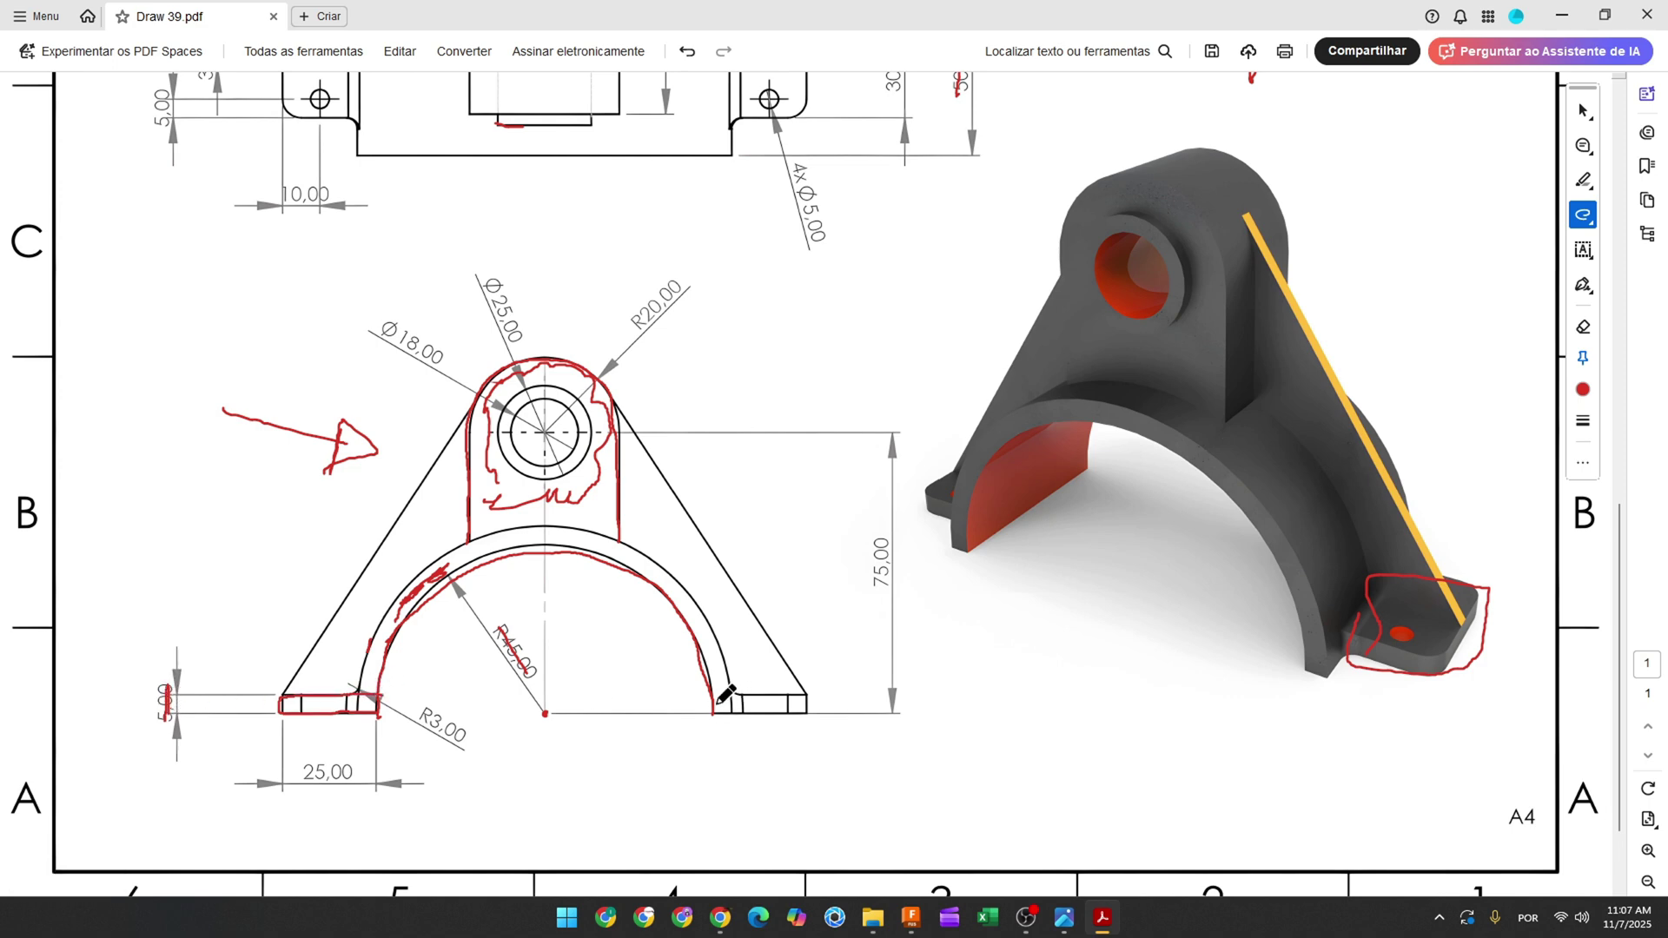
- Mark the foot outline in the Draw 39 PDF, then in Fusion start a sketch on the front plane and project the whole body into it
{"action": "left_click_drag", "start_coordinate": [804, 697], "coordinate": [707, 718]}
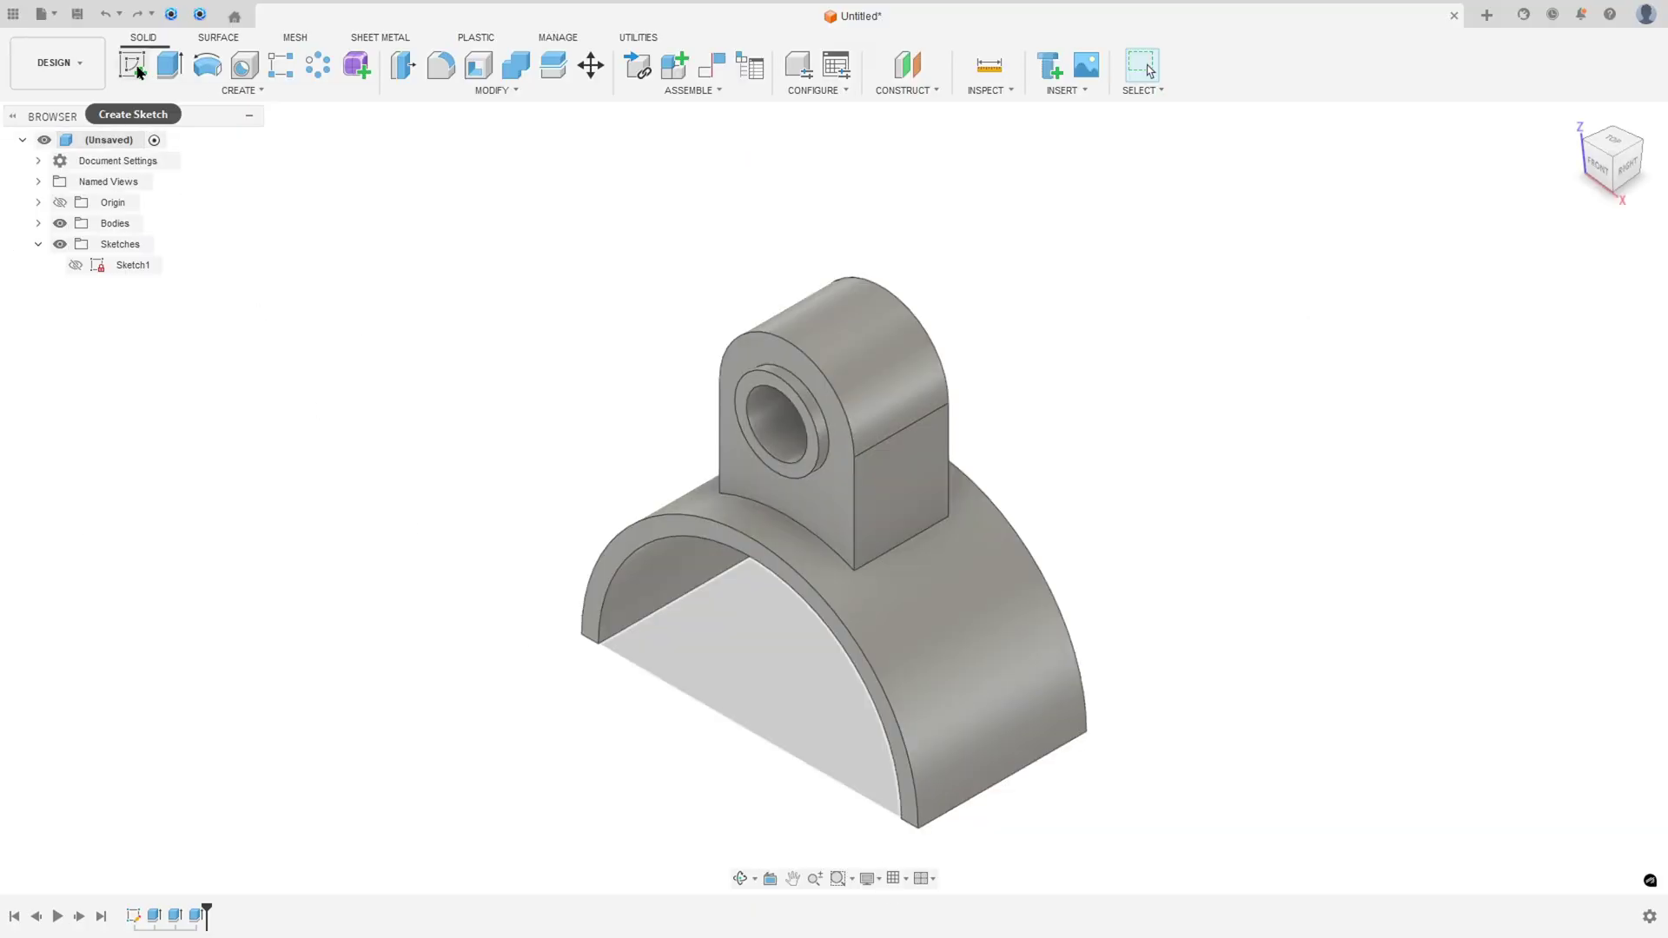
{"action": "left_click", "coordinate": [135, 63]}
{"action": "left_click", "coordinate": [868, 676]}
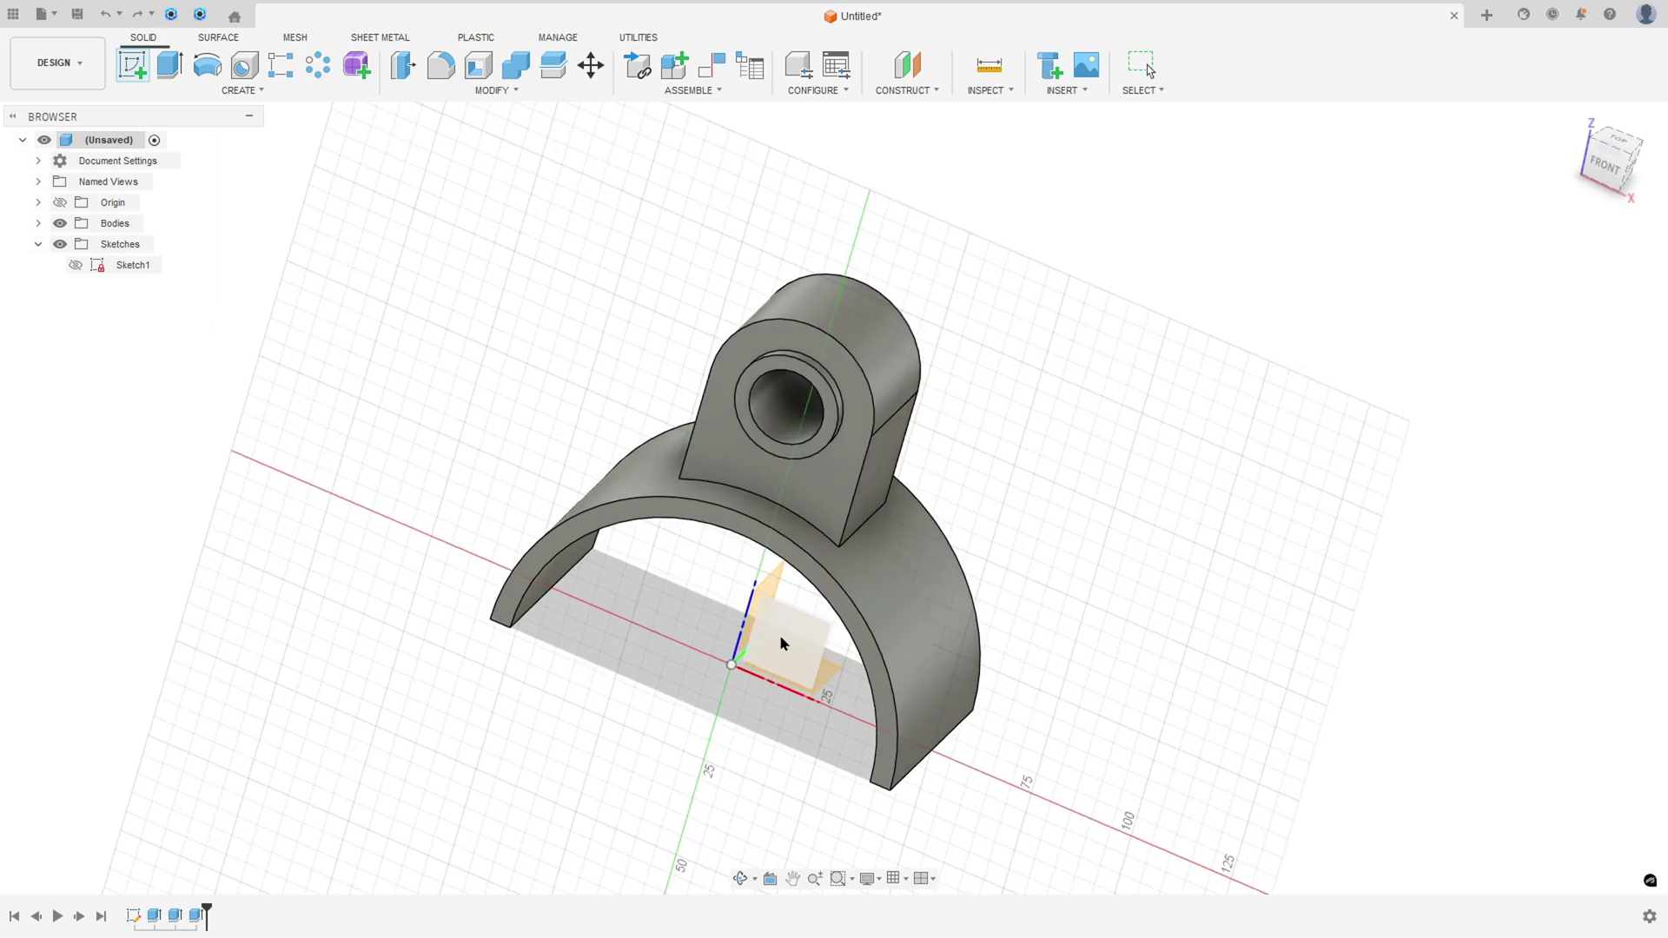
{"action": "left_click", "coordinate": [241, 91]}
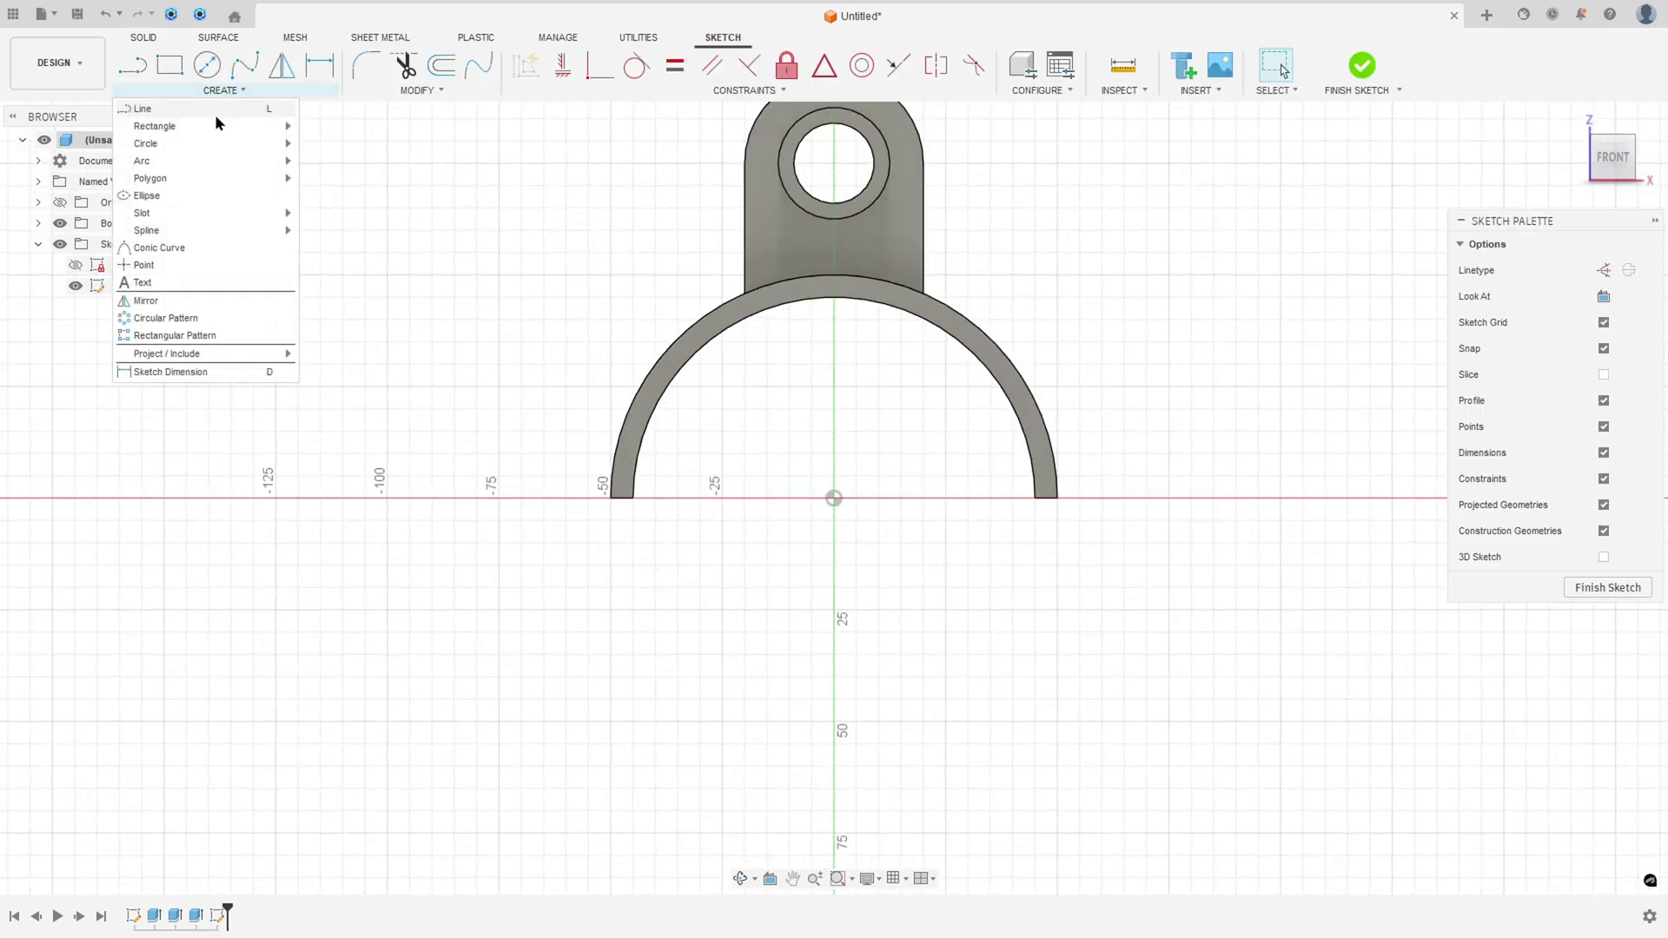
{"action": "mouse_move", "coordinate": [200, 356]}
{"action": "left_click", "coordinate": [328, 353]}
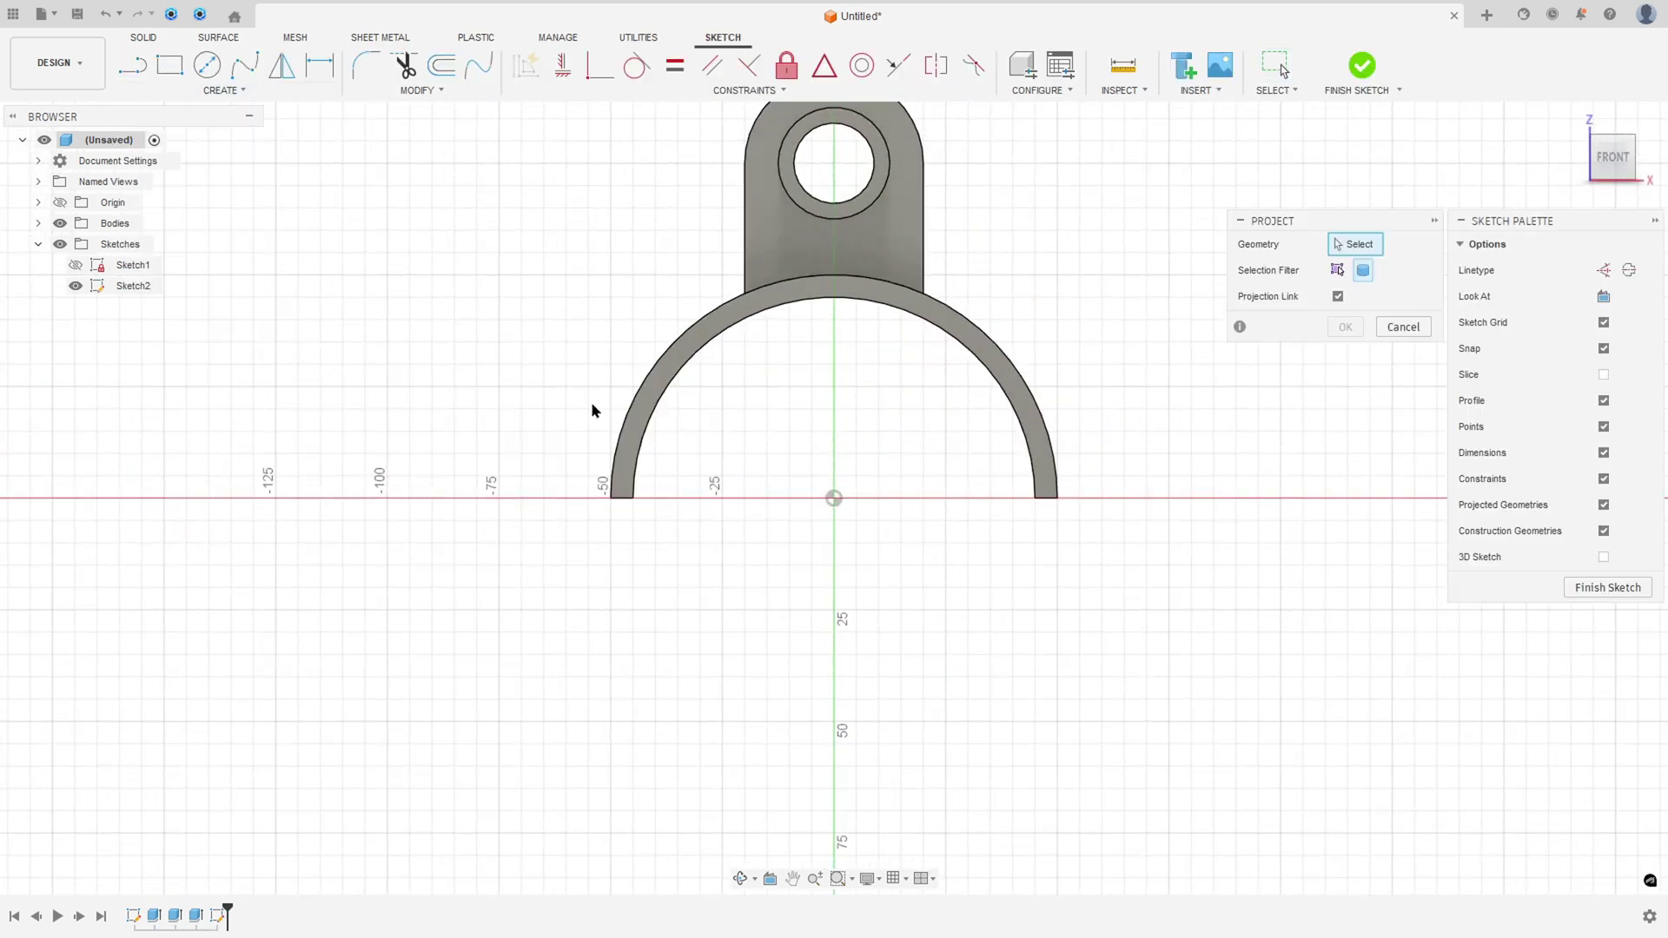
{"action": "left_click", "coordinate": [645, 408]}
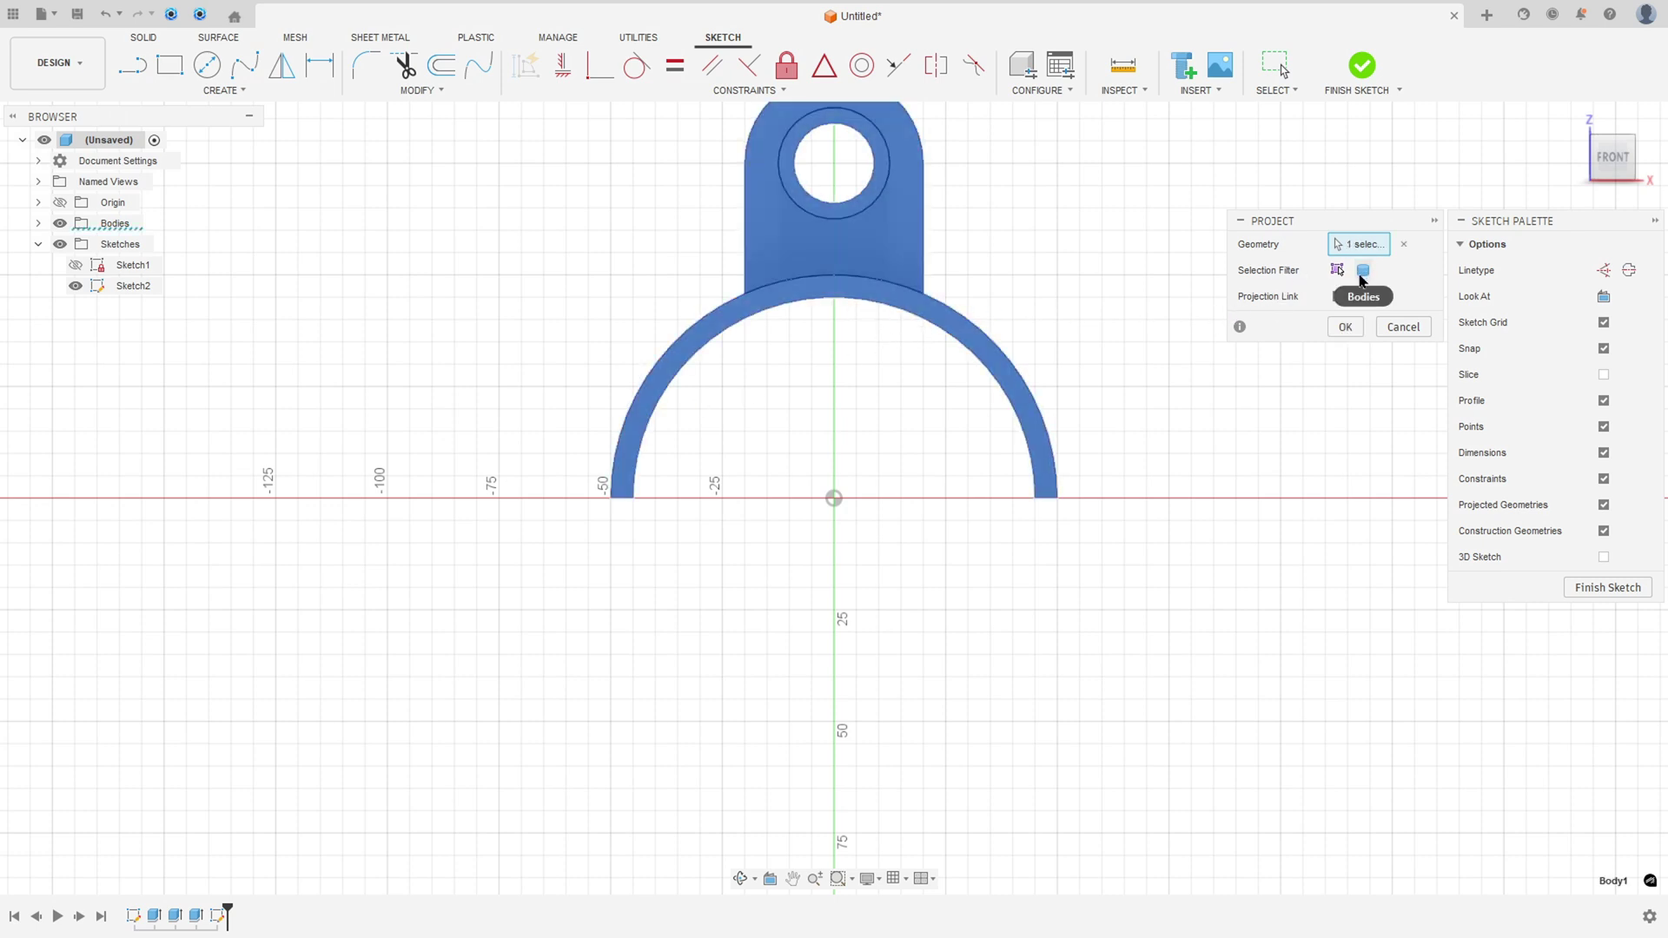
{"action": "left_click", "coordinate": [1344, 327]}
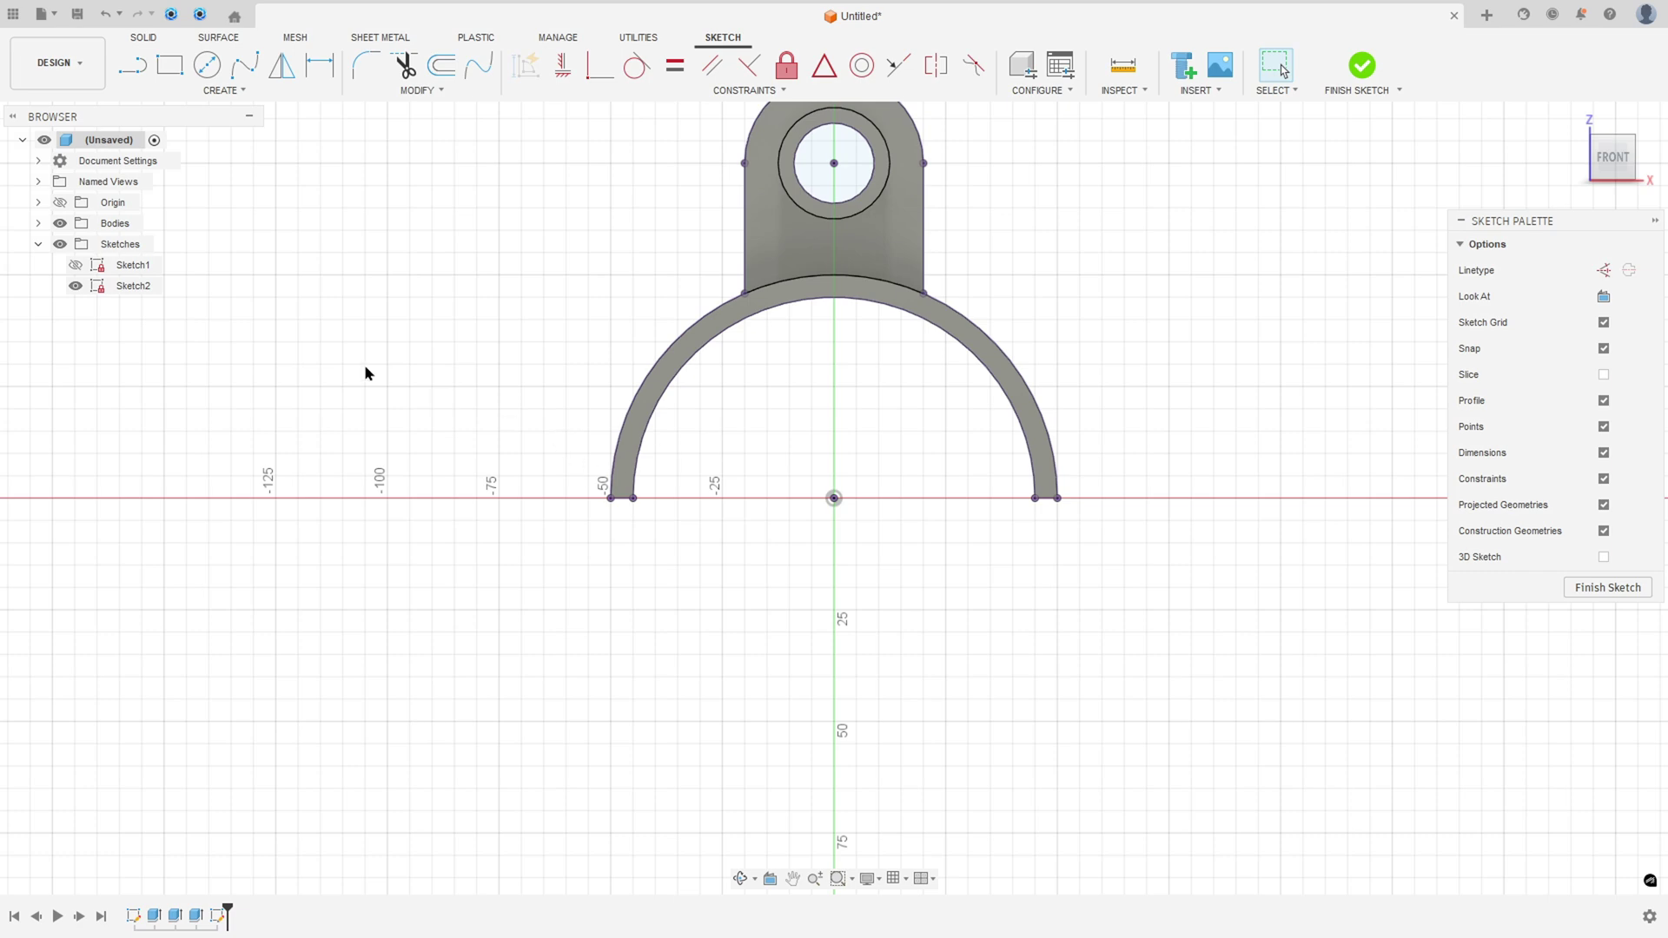
- Draw a 25 x 5 mm rectangle outward from the inner lower corner of each arch end for the feet, and finish the sketch
{"action": "scroll", "coordinate": [434, 390], "scroll_direction": "up", "scroll_amount": 1}
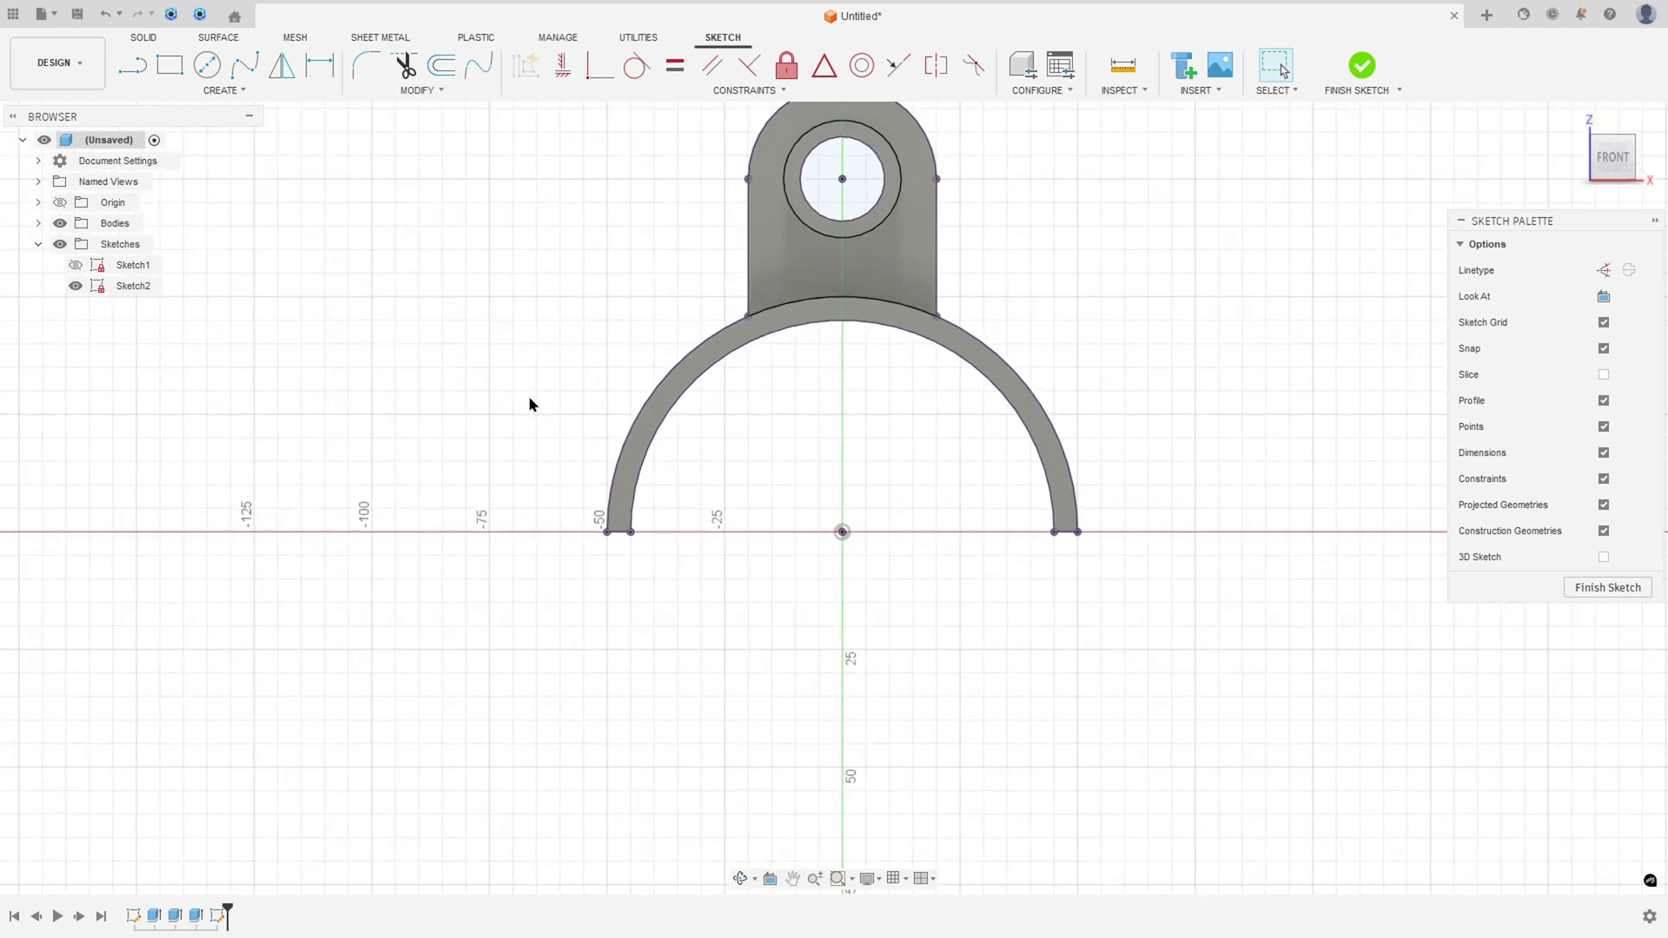
{"action": "mouse_move", "coordinate": [528, 394]}
{"action": "middle_mouse_down", "text": "shift"}
{"action": "mouse_move", "coordinate": [510, 417]}
{"action": "mouse_move", "coordinate": [513, 393]}
{"action": "middle_mouse_up", "text": "shift"}
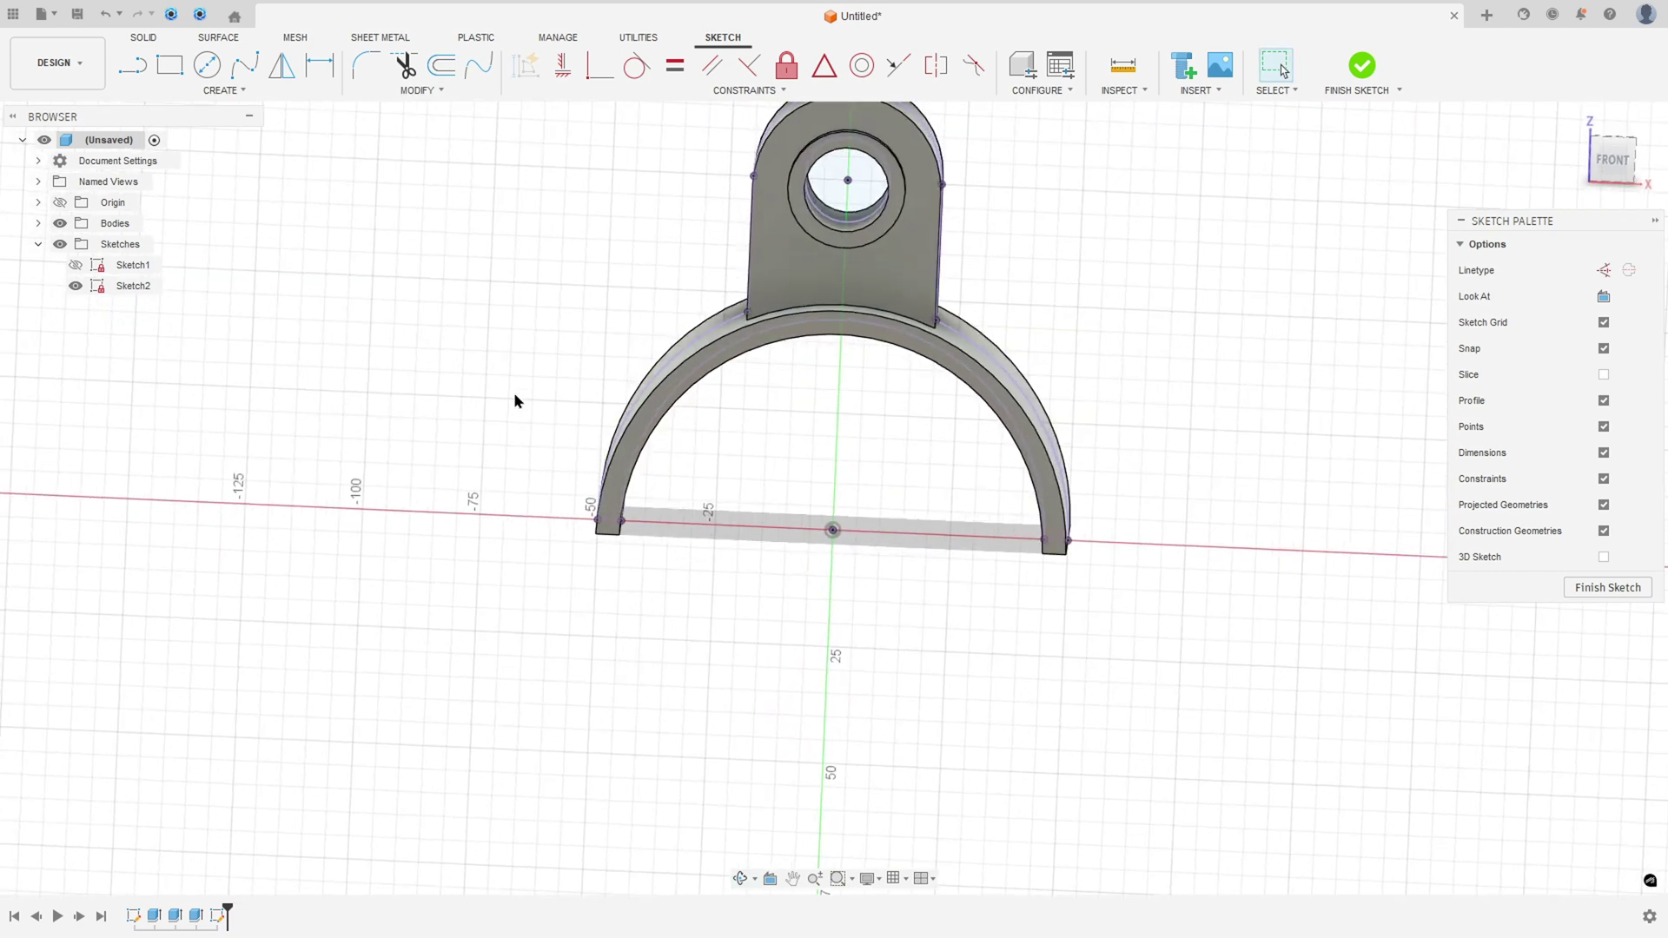
{"action": "left_click", "coordinate": [175, 68]}
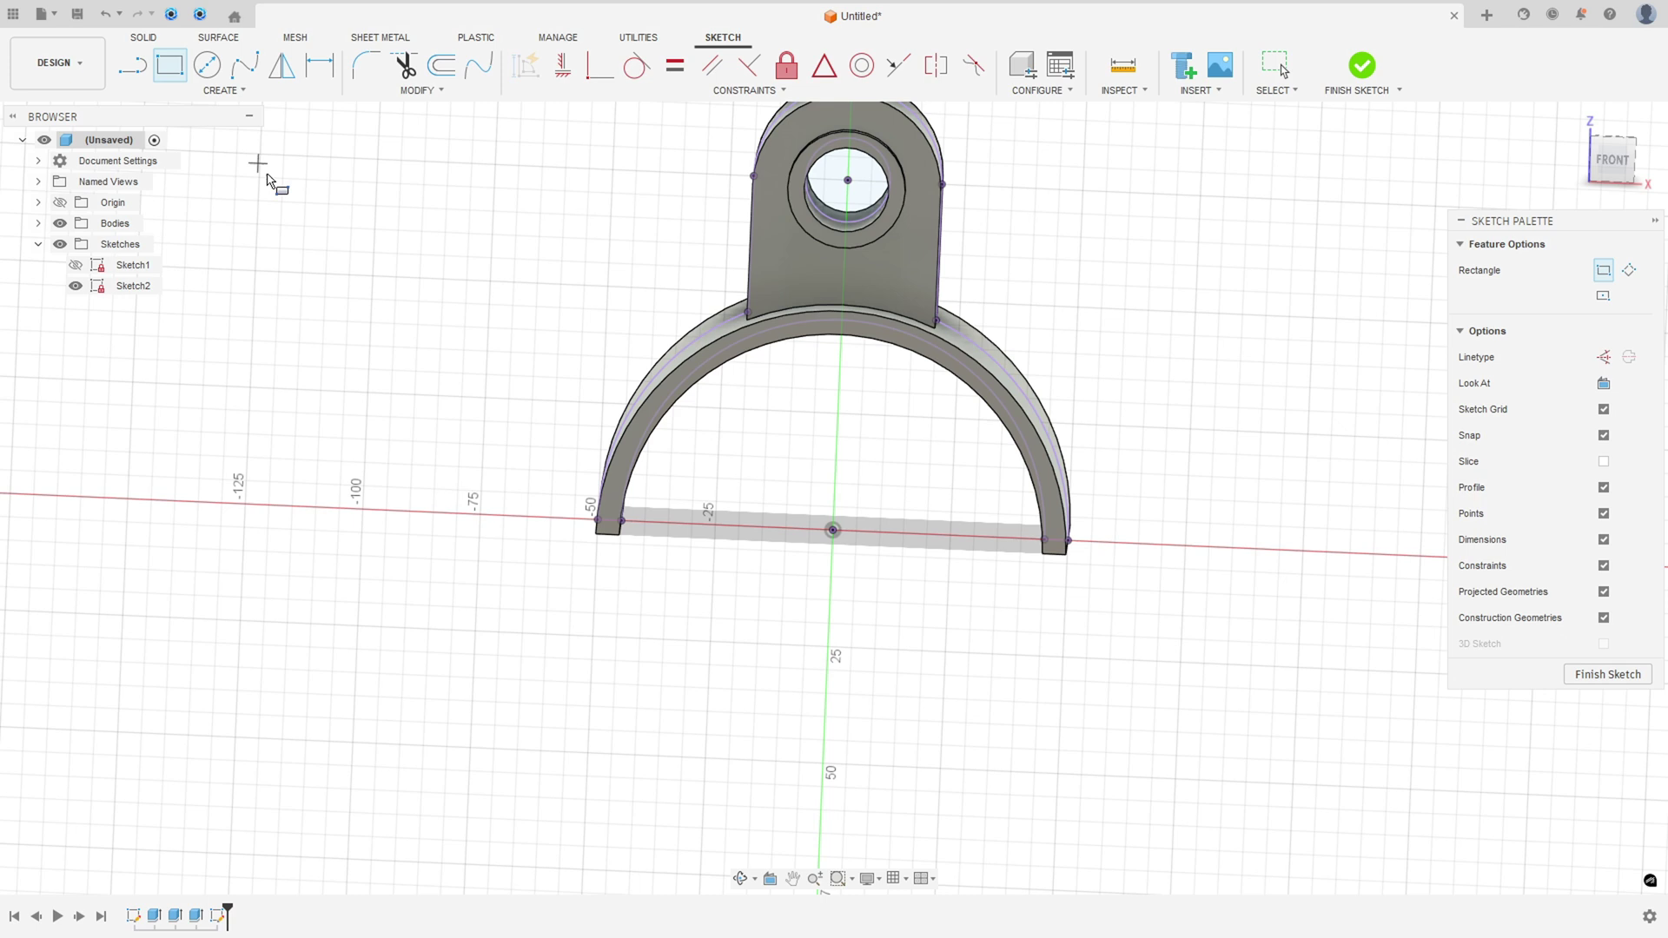
{"action": "left_click", "coordinate": [622, 521]}
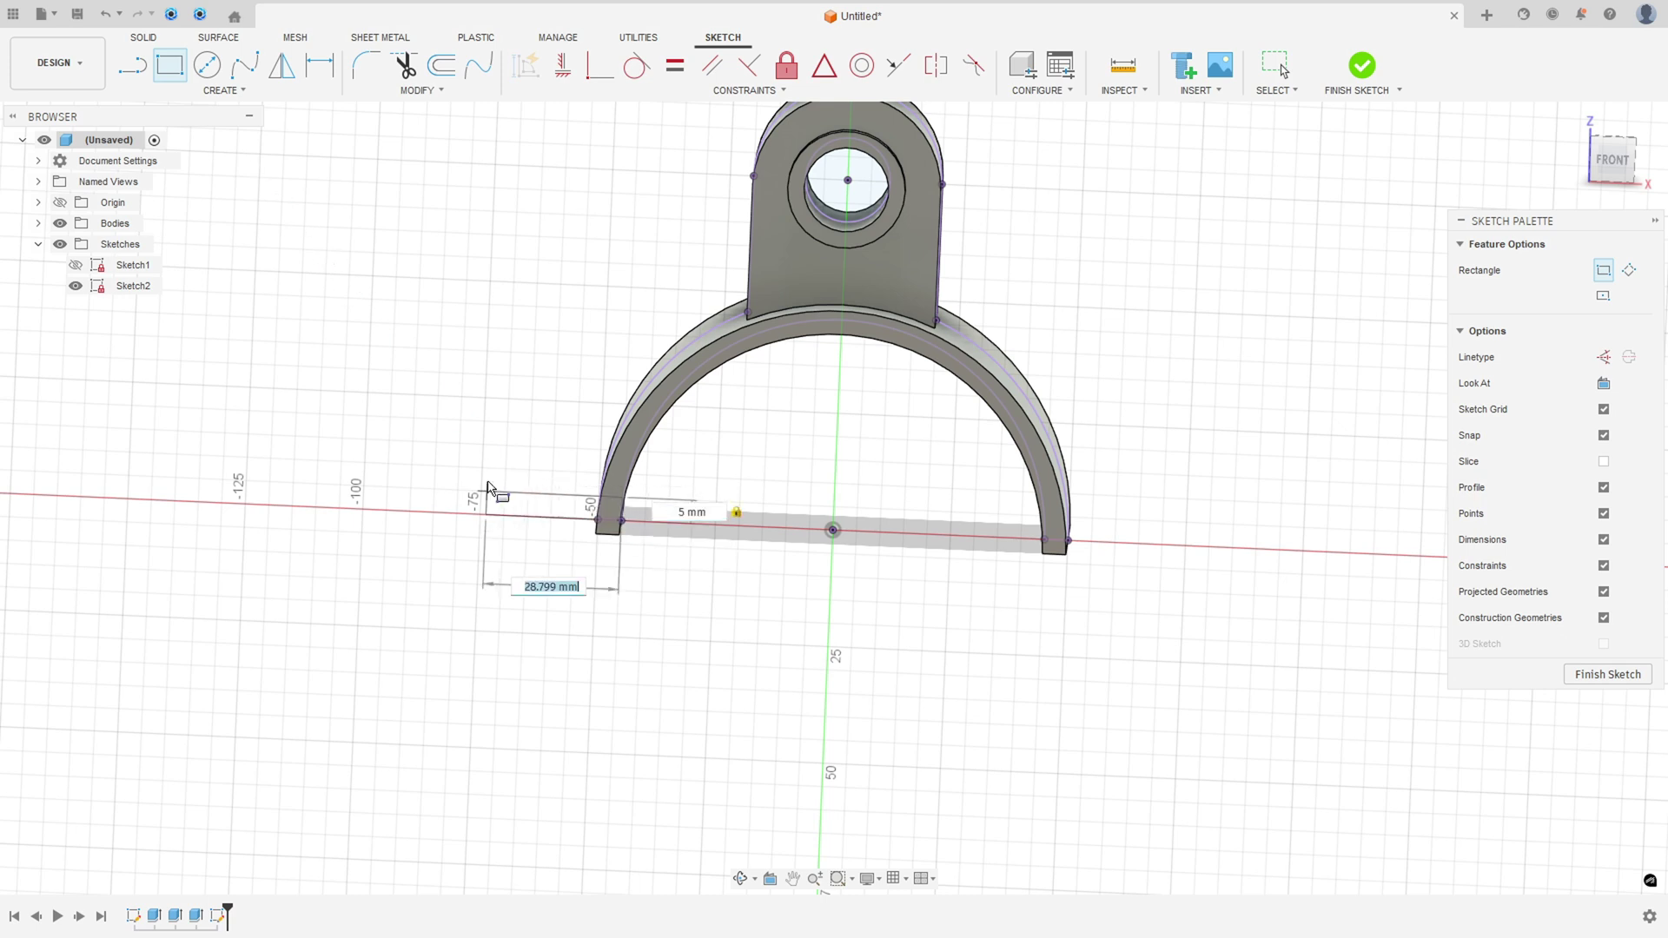
{"action": "key", "text": "Return"}
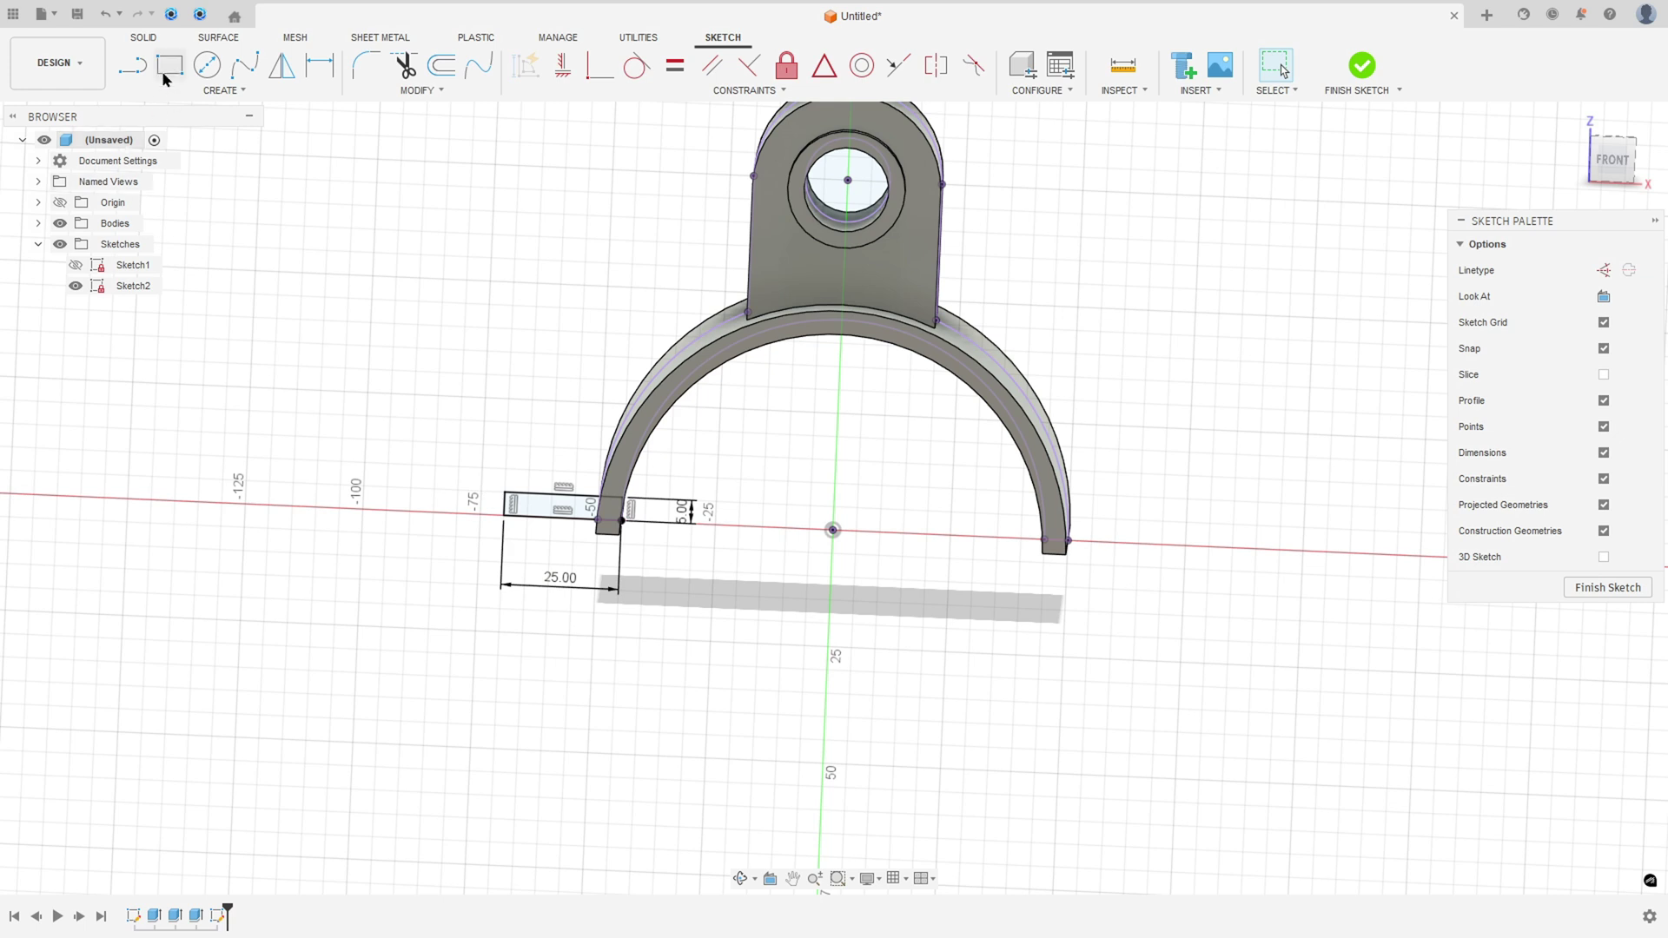
{"action": "left_click", "coordinate": [1045, 545]}
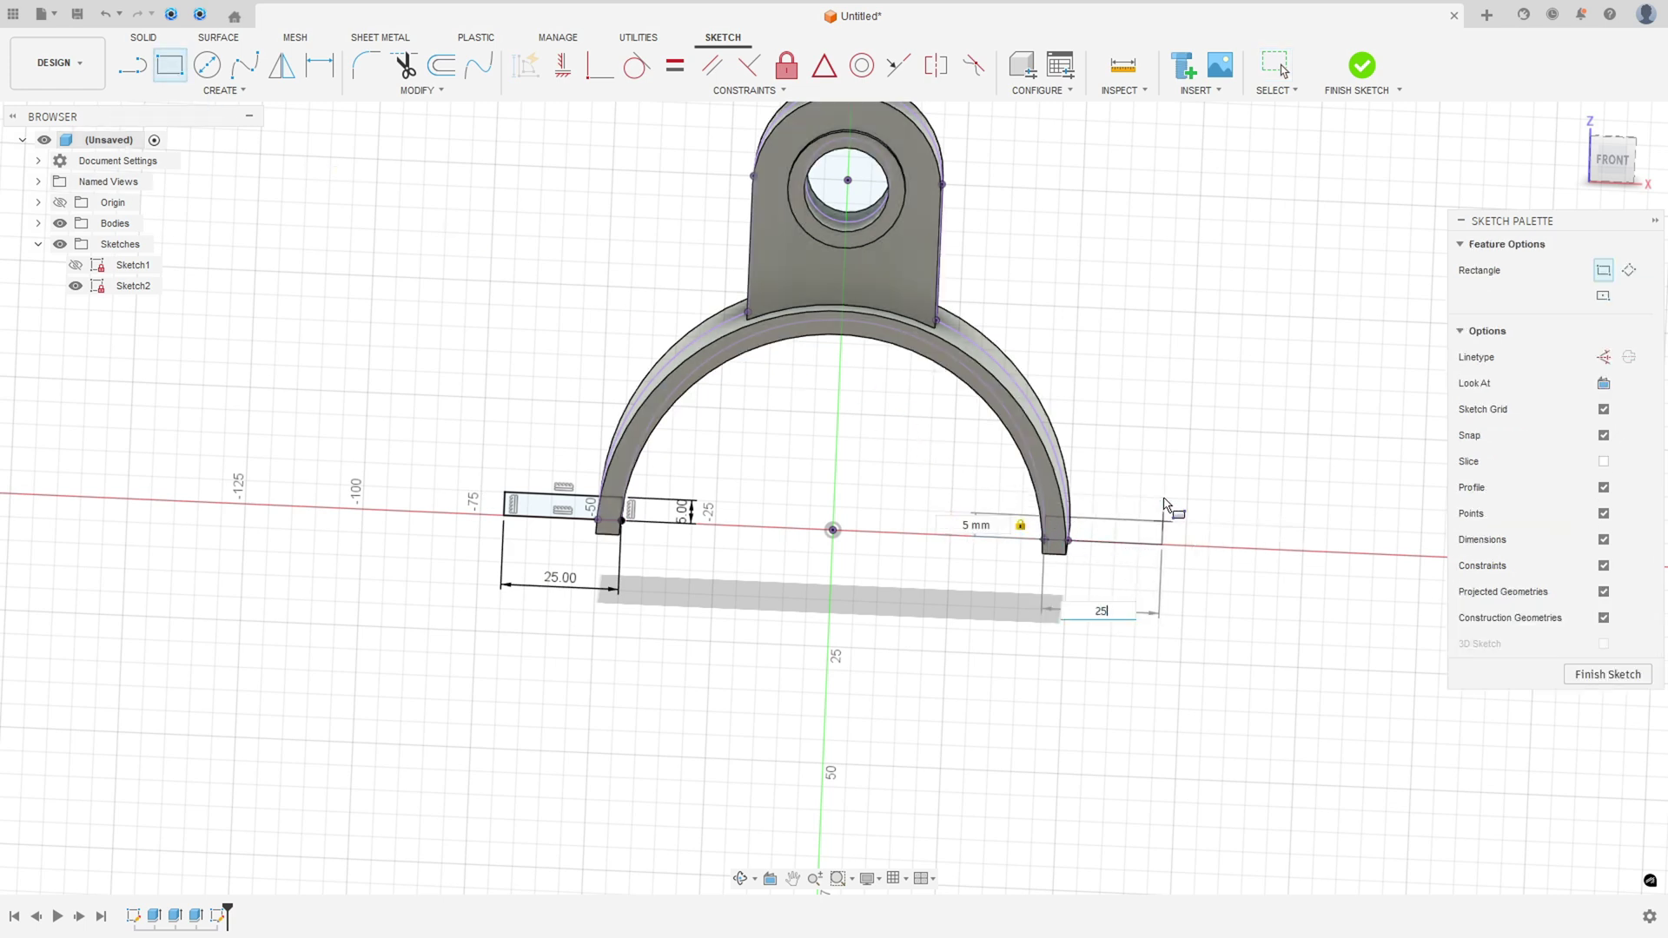
{"action": "key", "text": "Return"}
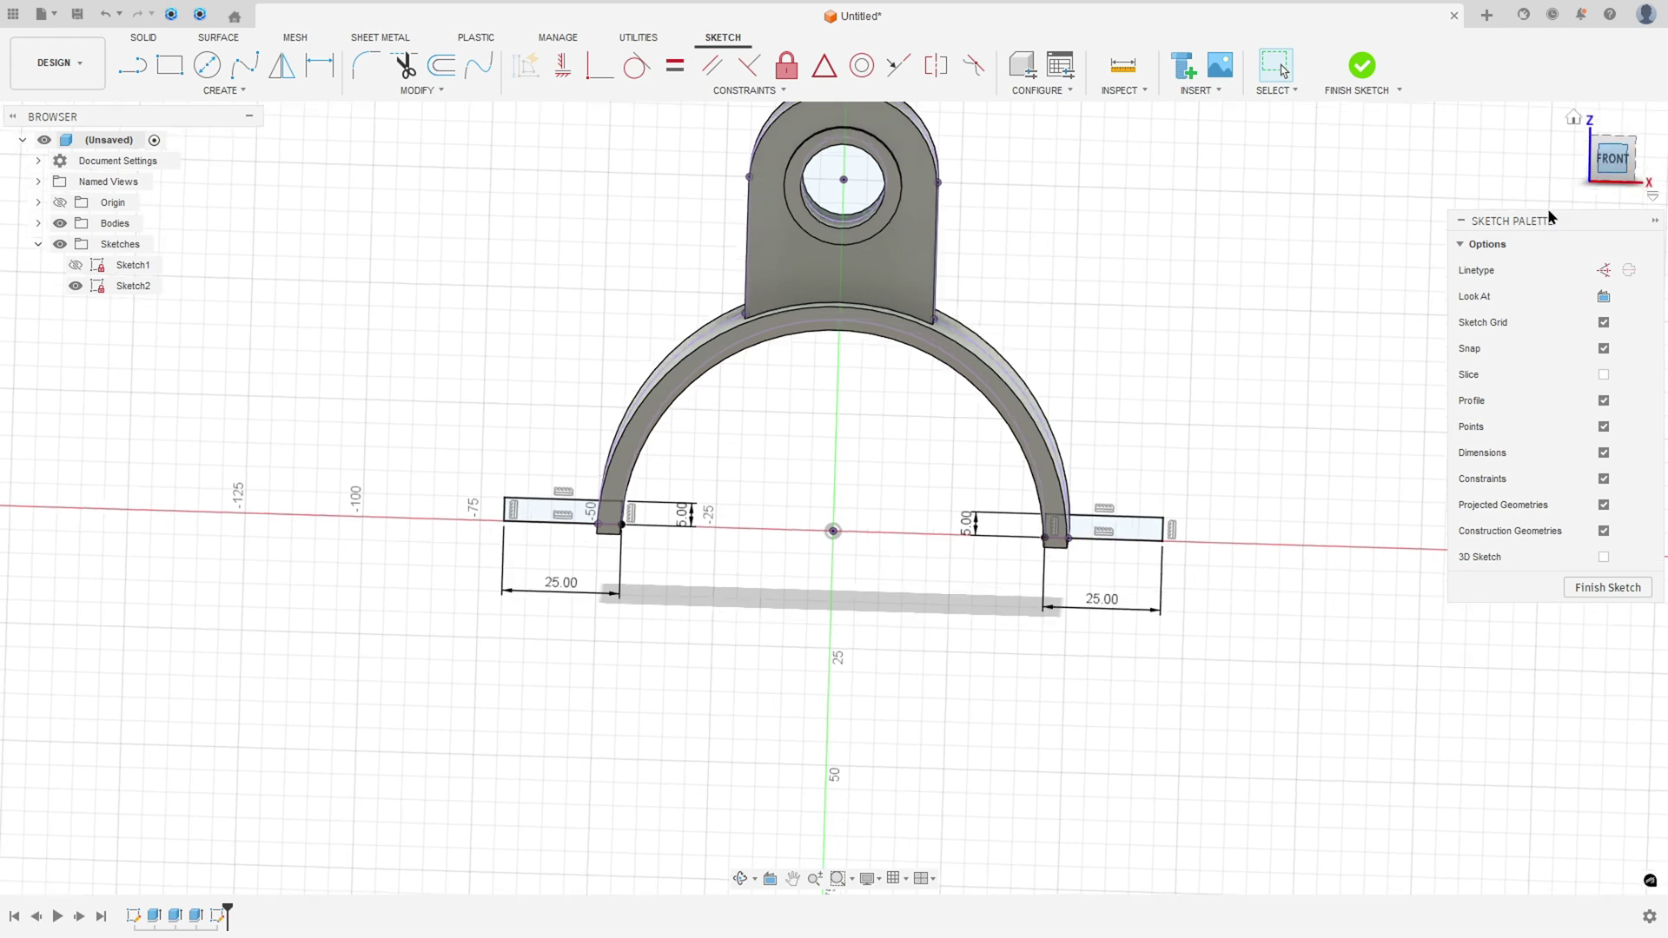
{"action": "left_click", "coordinate": [1361, 66]}
- Start an extrusion of both foot rectangles, including the areas that overlap the arch ends
{"action": "left_click", "coordinate": [170, 65]}
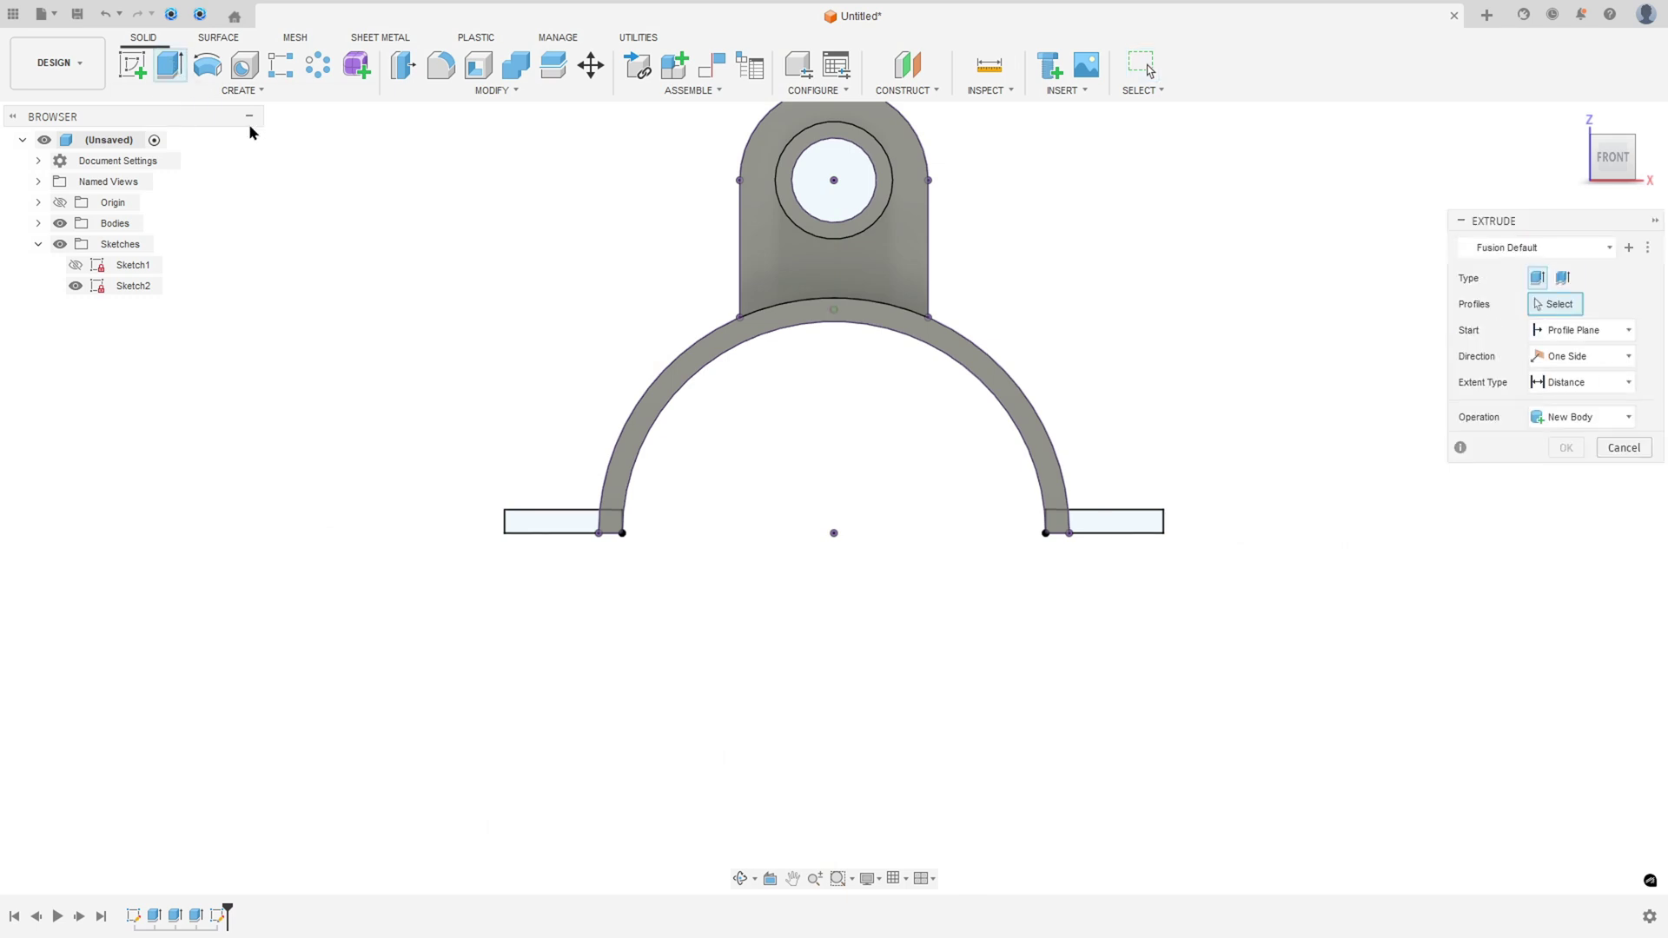
{"action": "left_click", "coordinate": [578, 522]}
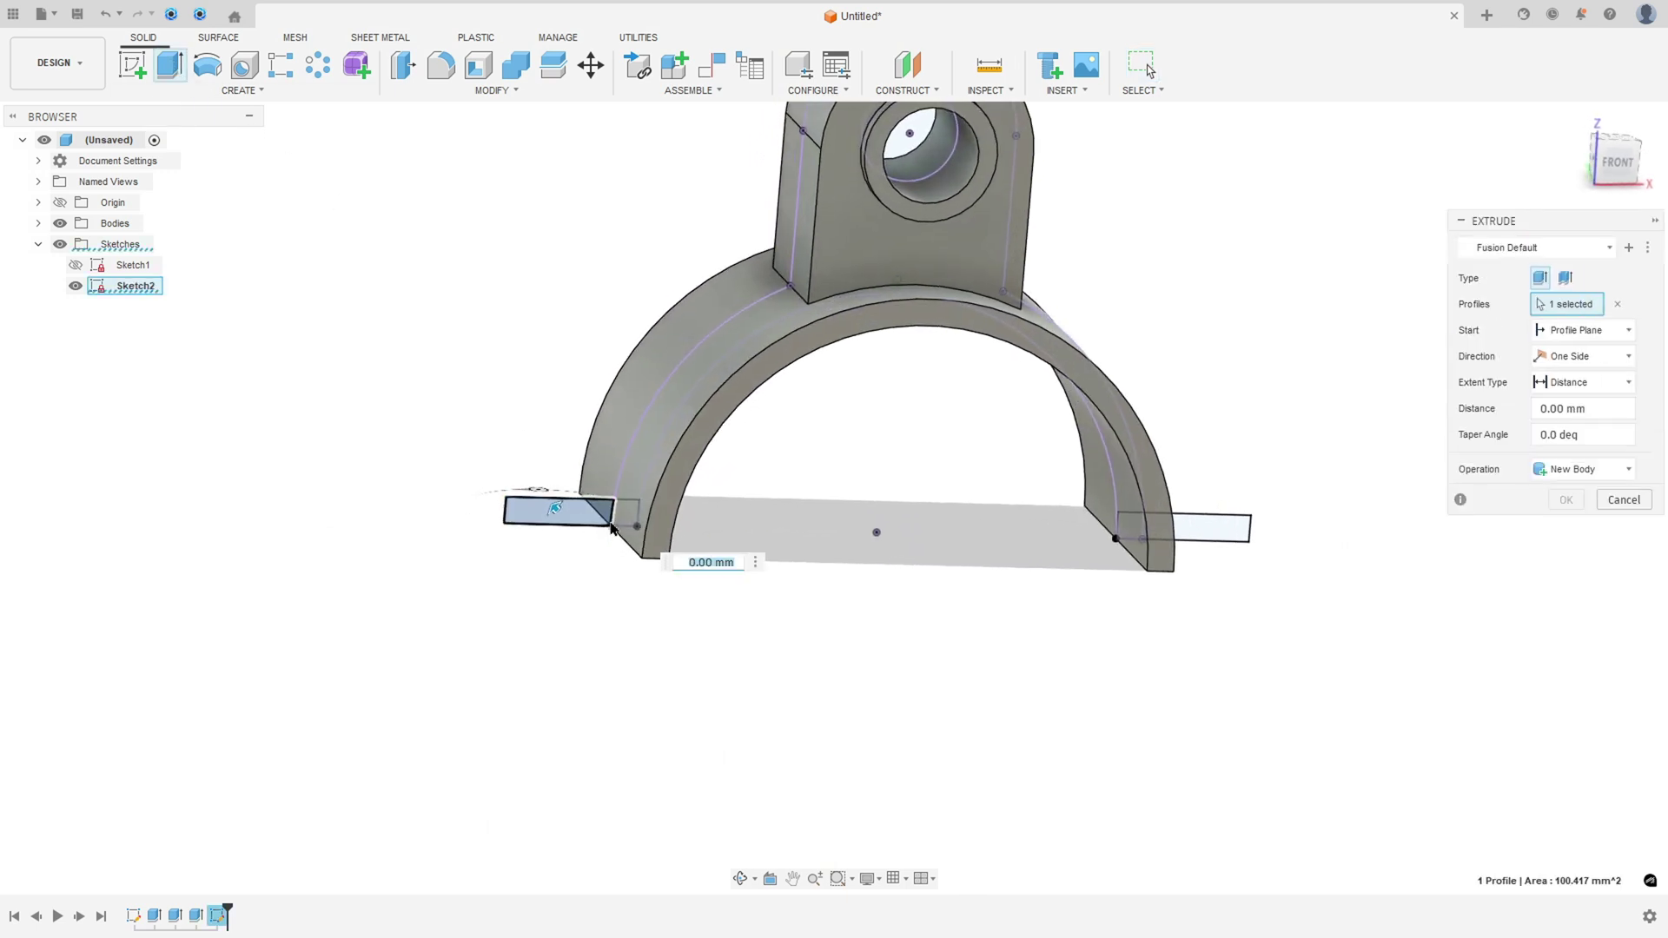
{"action": "left_click", "coordinate": [1195, 531]}
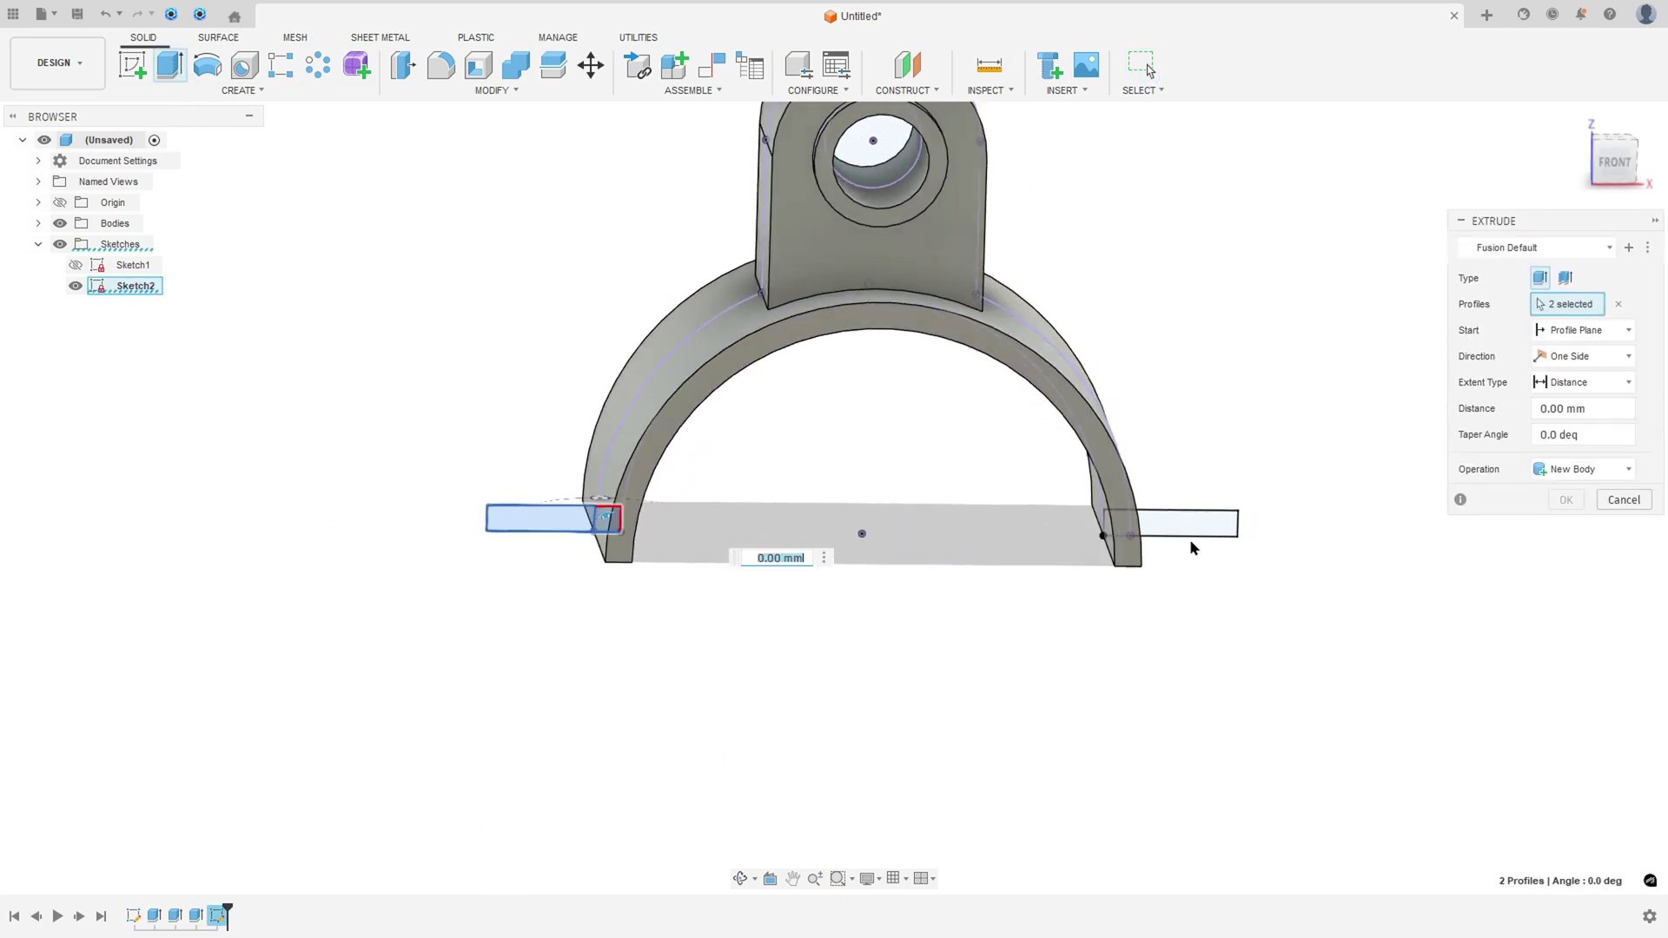
{"action": "left_click", "coordinate": [1124, 533]}
{"action": "left_click", "coordinate": [1124, 532]}
{"action": "middle_click_drag", "start_coordinate": [1124, 532], "coordinate": [1320, 528], "text": "shift"}
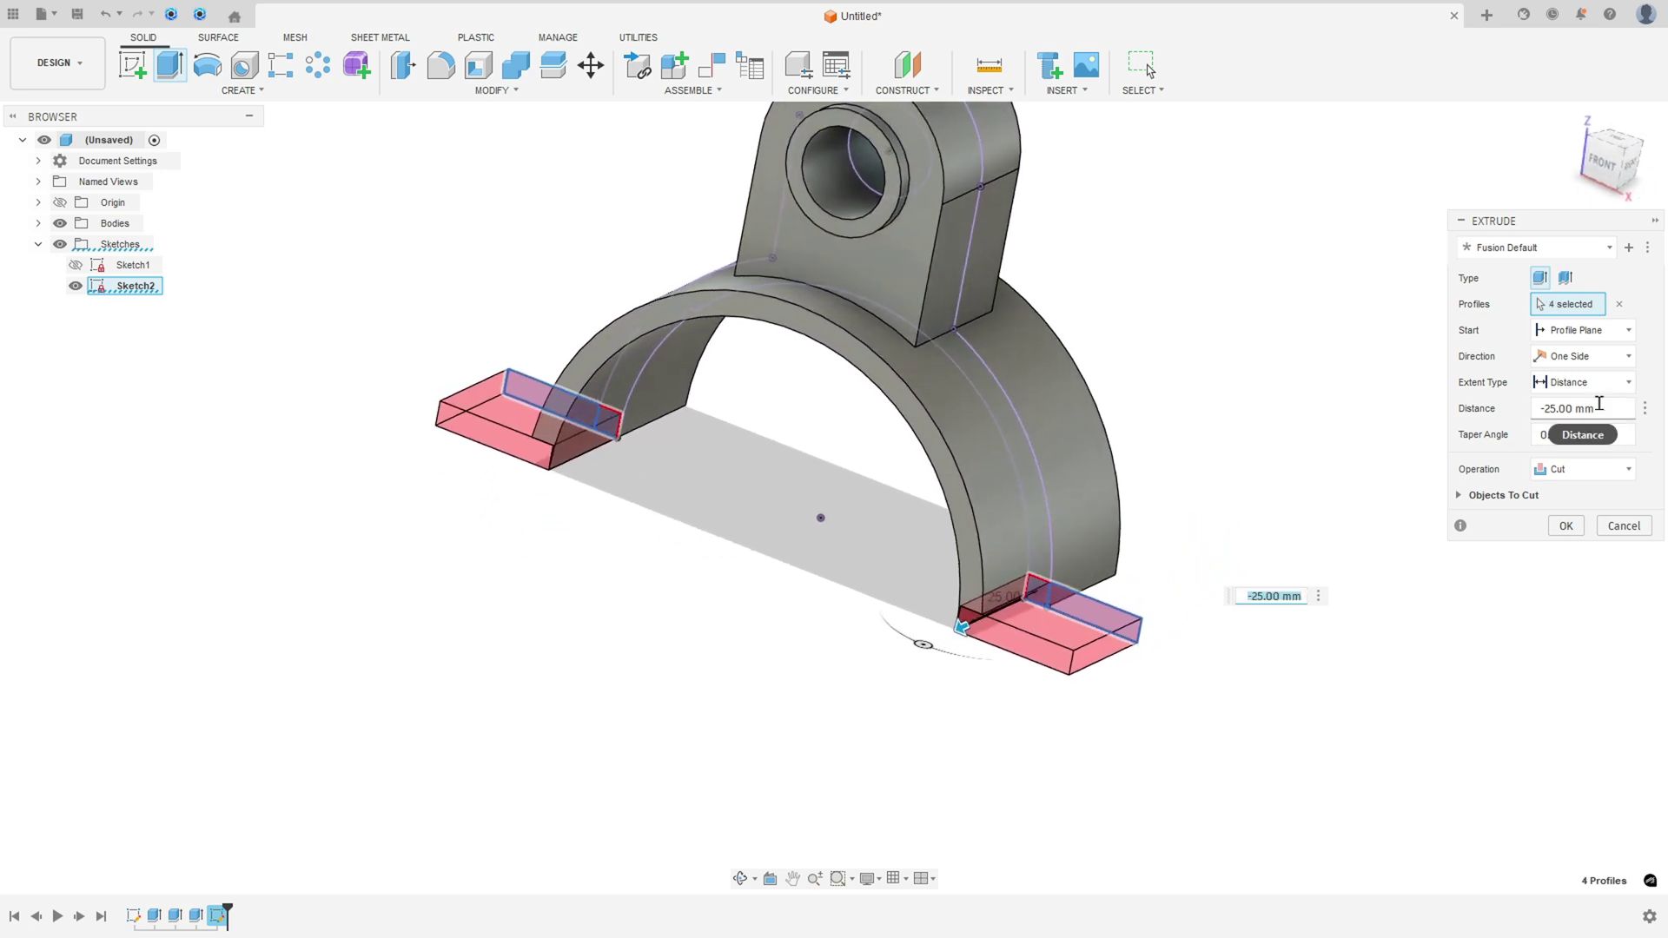
- Check the foot depth in the Draw 39 PDF, then in Fusion extrude the feet symmetrically to a whole length of 30 mm, joined to the arch
{"action": "left_click", "coordinate": [1564, 409]}
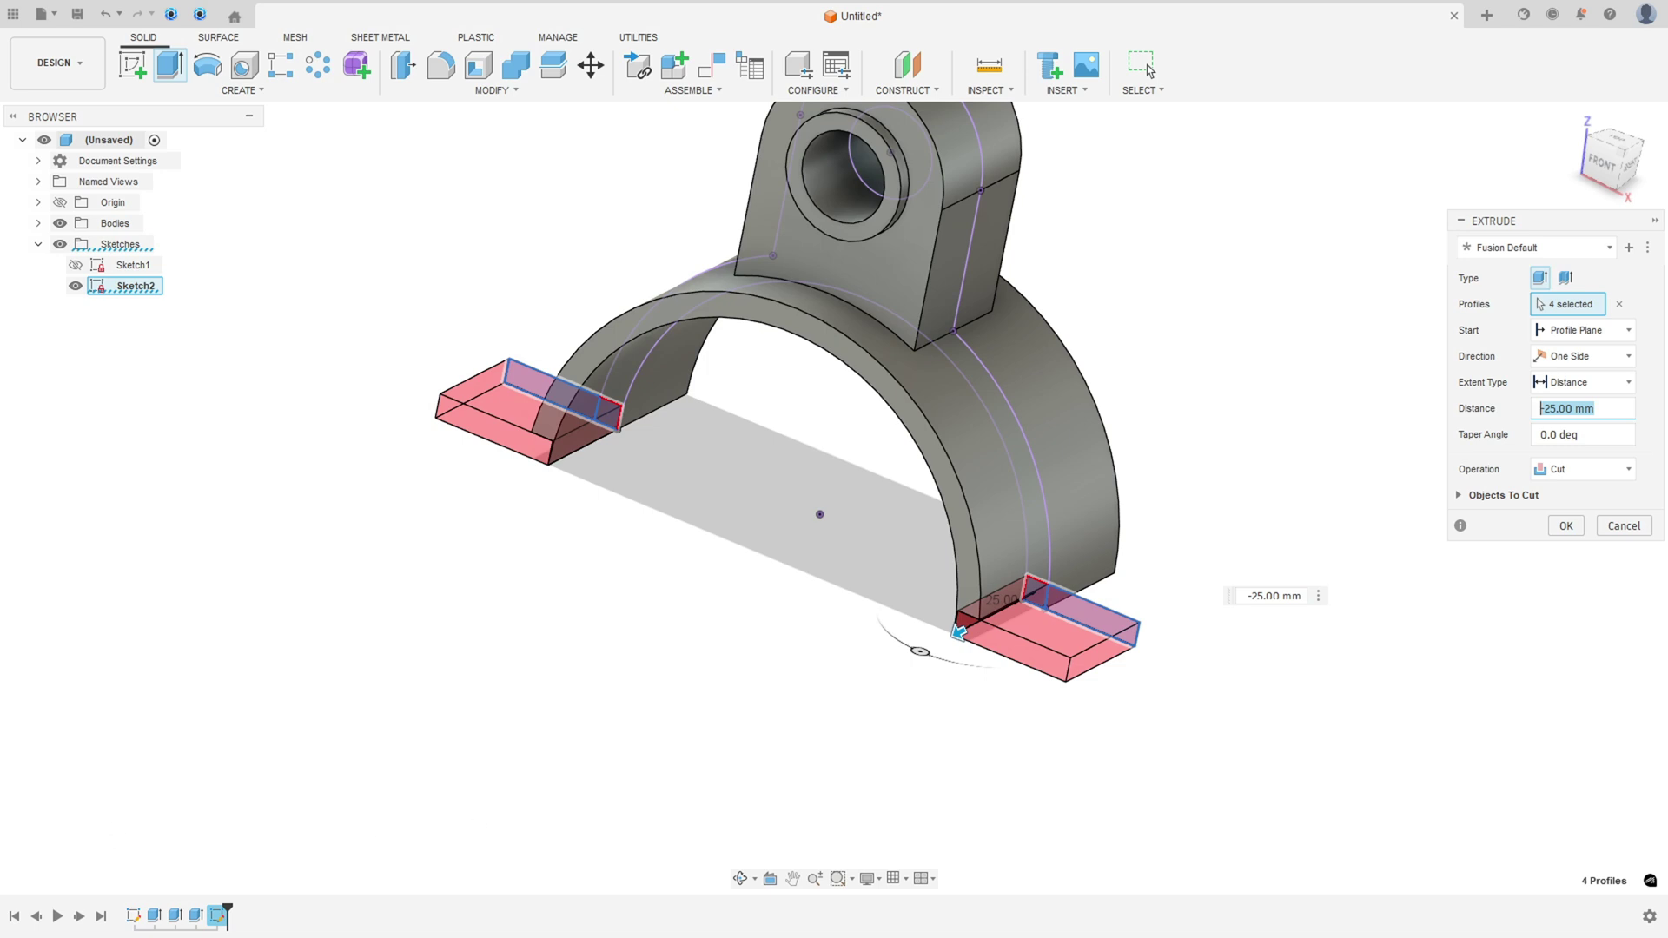
{"action": "key", "text": "alt+Tab"}
{"action": "scroll", "coordinate": [827, 395], "scroll_direction": "up", "scroll_amount": 2}
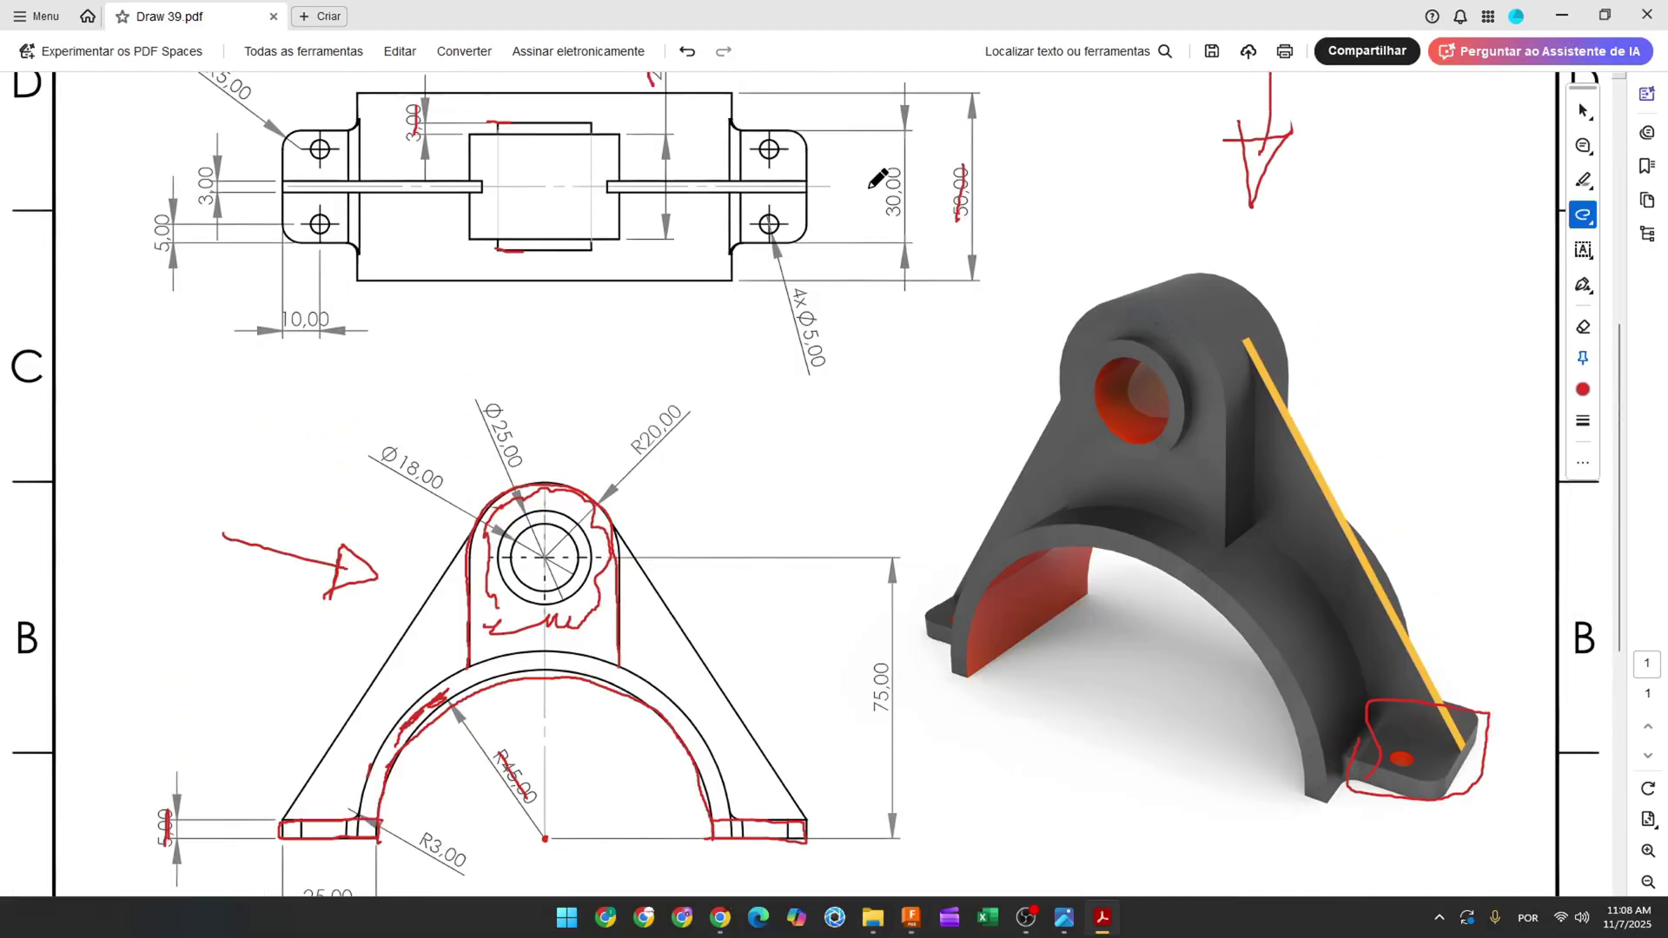
{"action": "left_click_drag", "start_coordinate": [897, 167], "coordinate": [886, 227]}
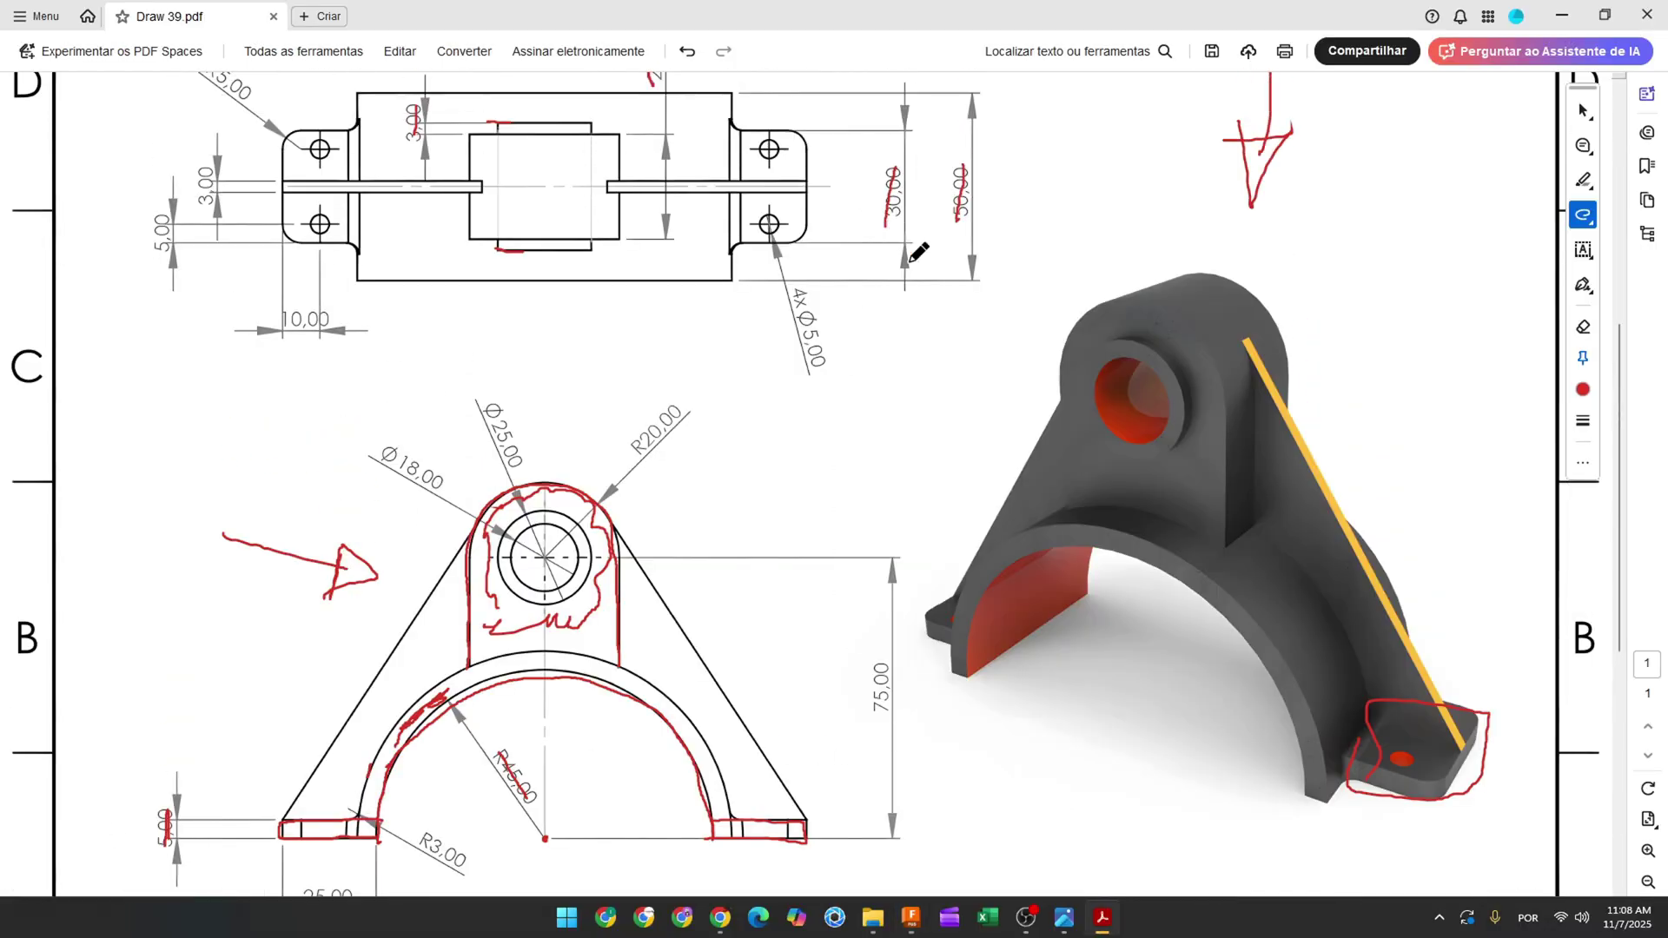
{"action": "left_click", "coordinate": [909, 918]}
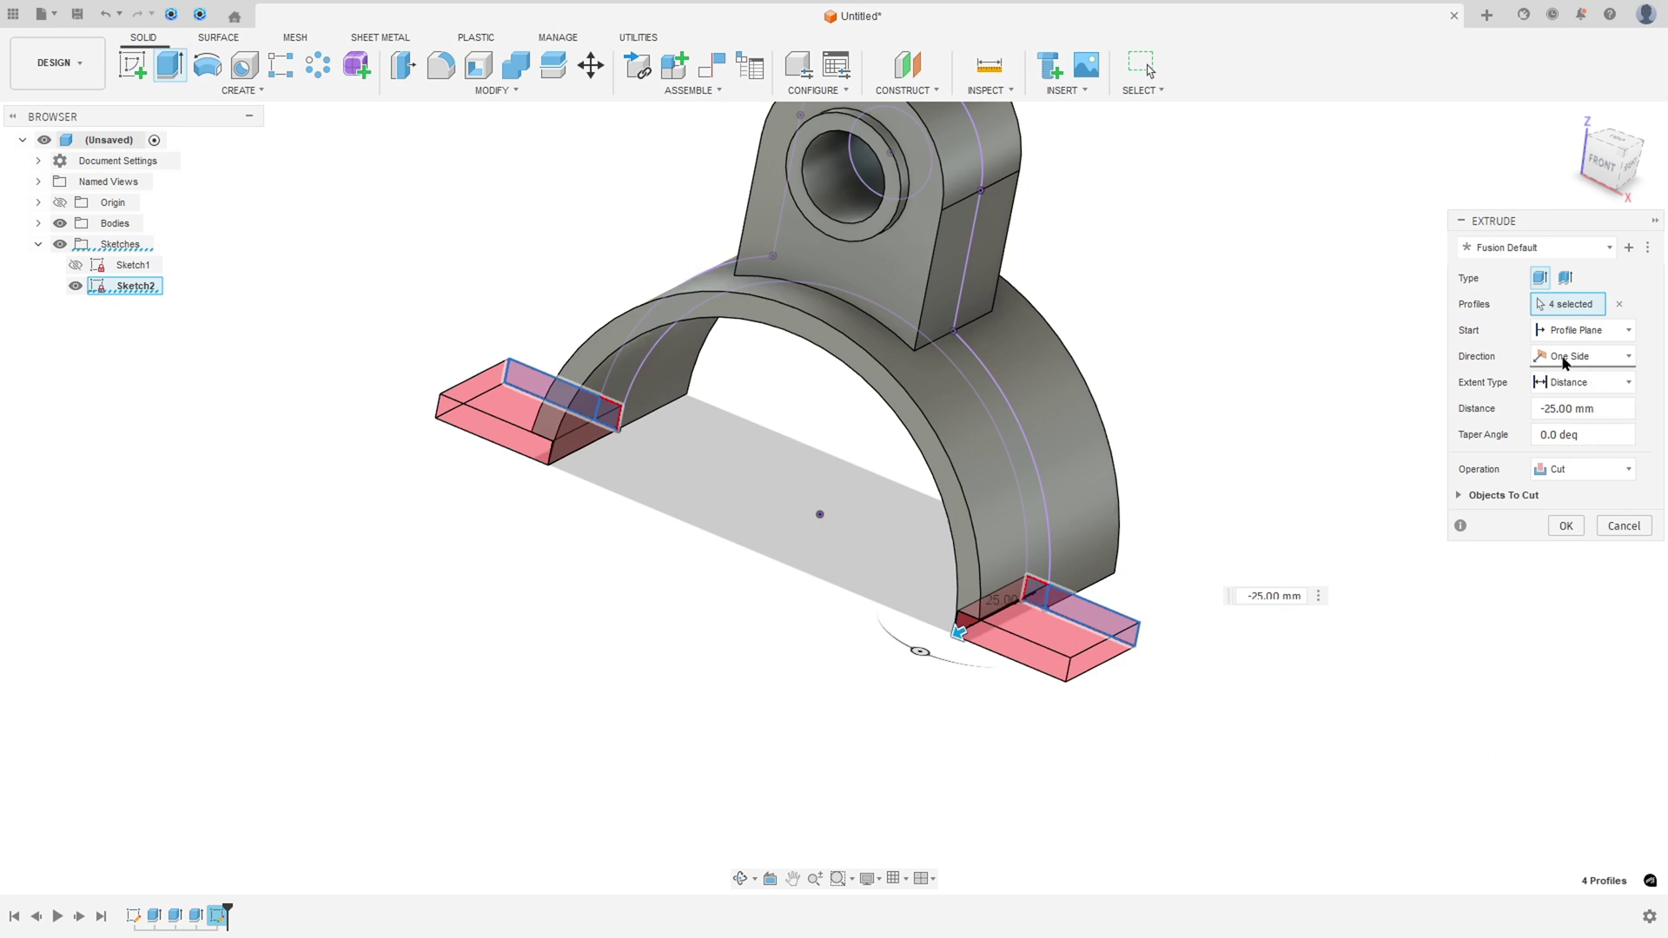
{"action": "left_click", "coordinate": [1576, 358]}
{"action": "left_click", "coordinate": [1549, 425]}
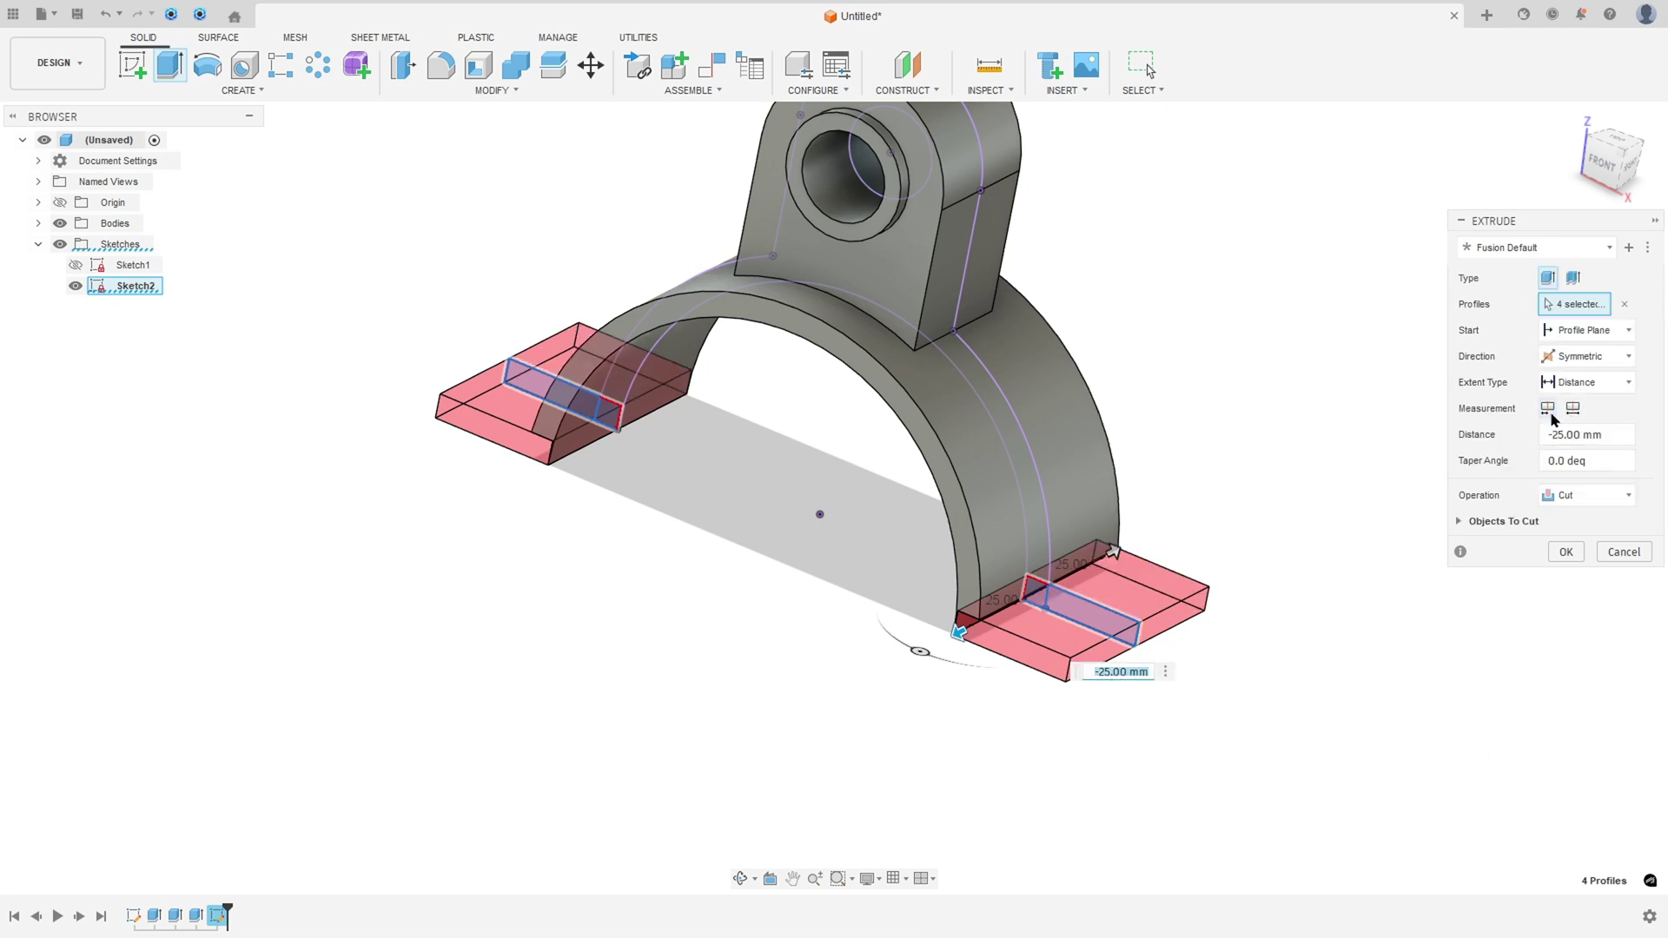
{"action": "left_click", "coordinate": [1574, 409]}
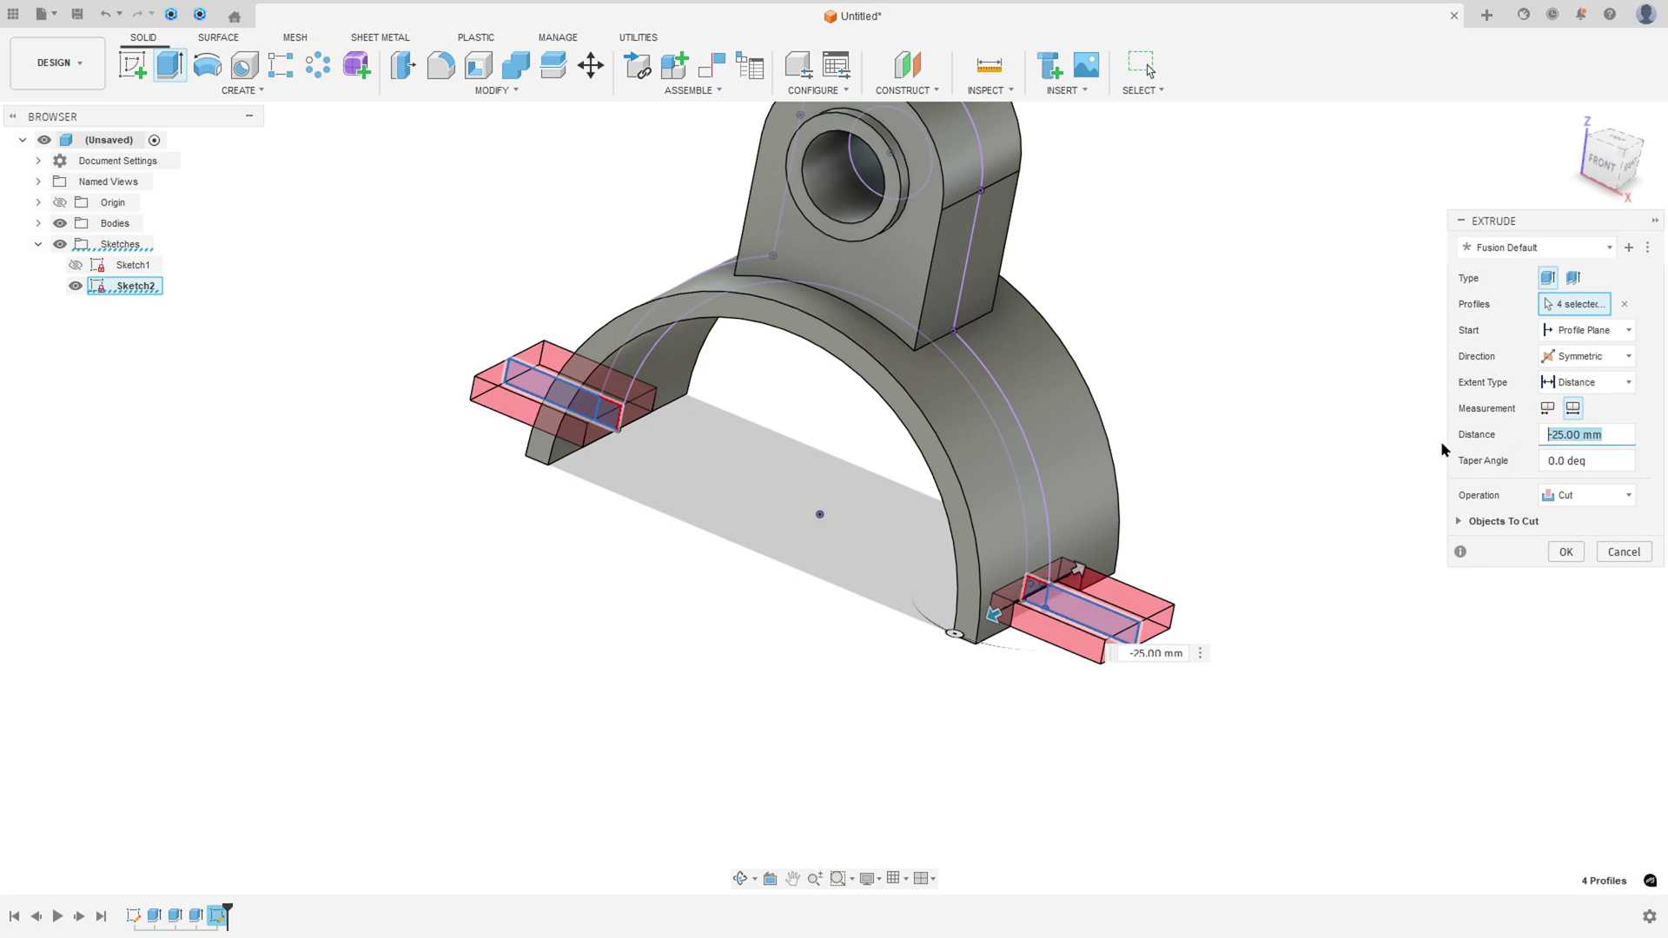
{"action": "type", "text": "30"}
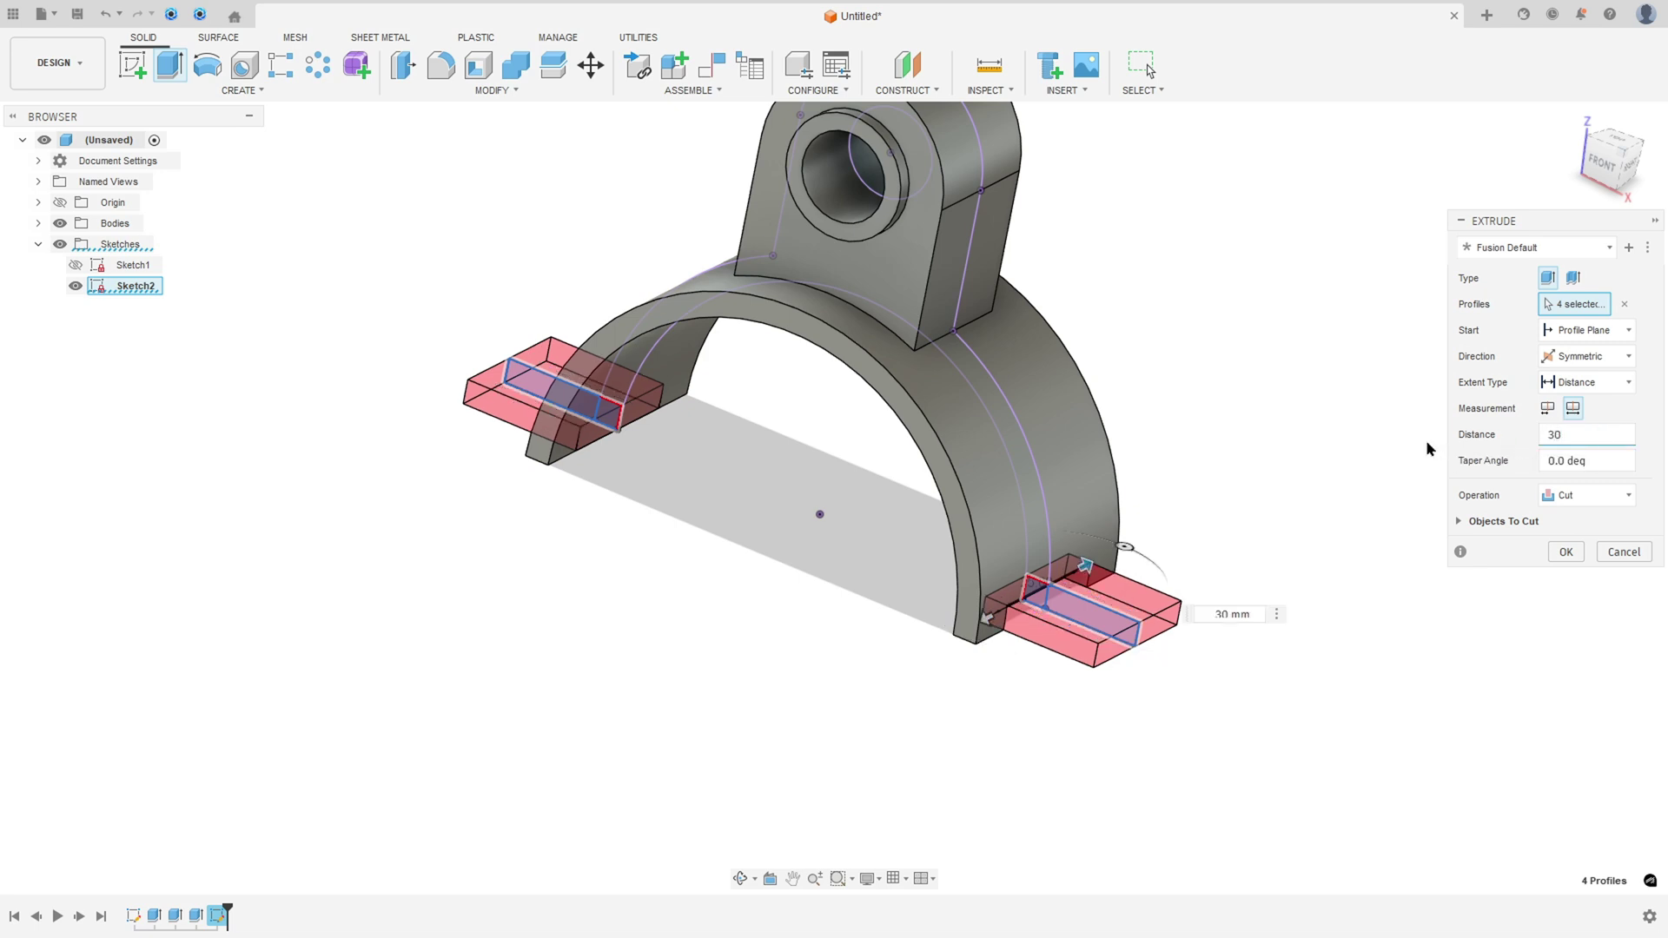
{"action": "left_click", "coordinate": [1574, 497]}
{"action": "left_click", "coordinate": [1551, 521]}
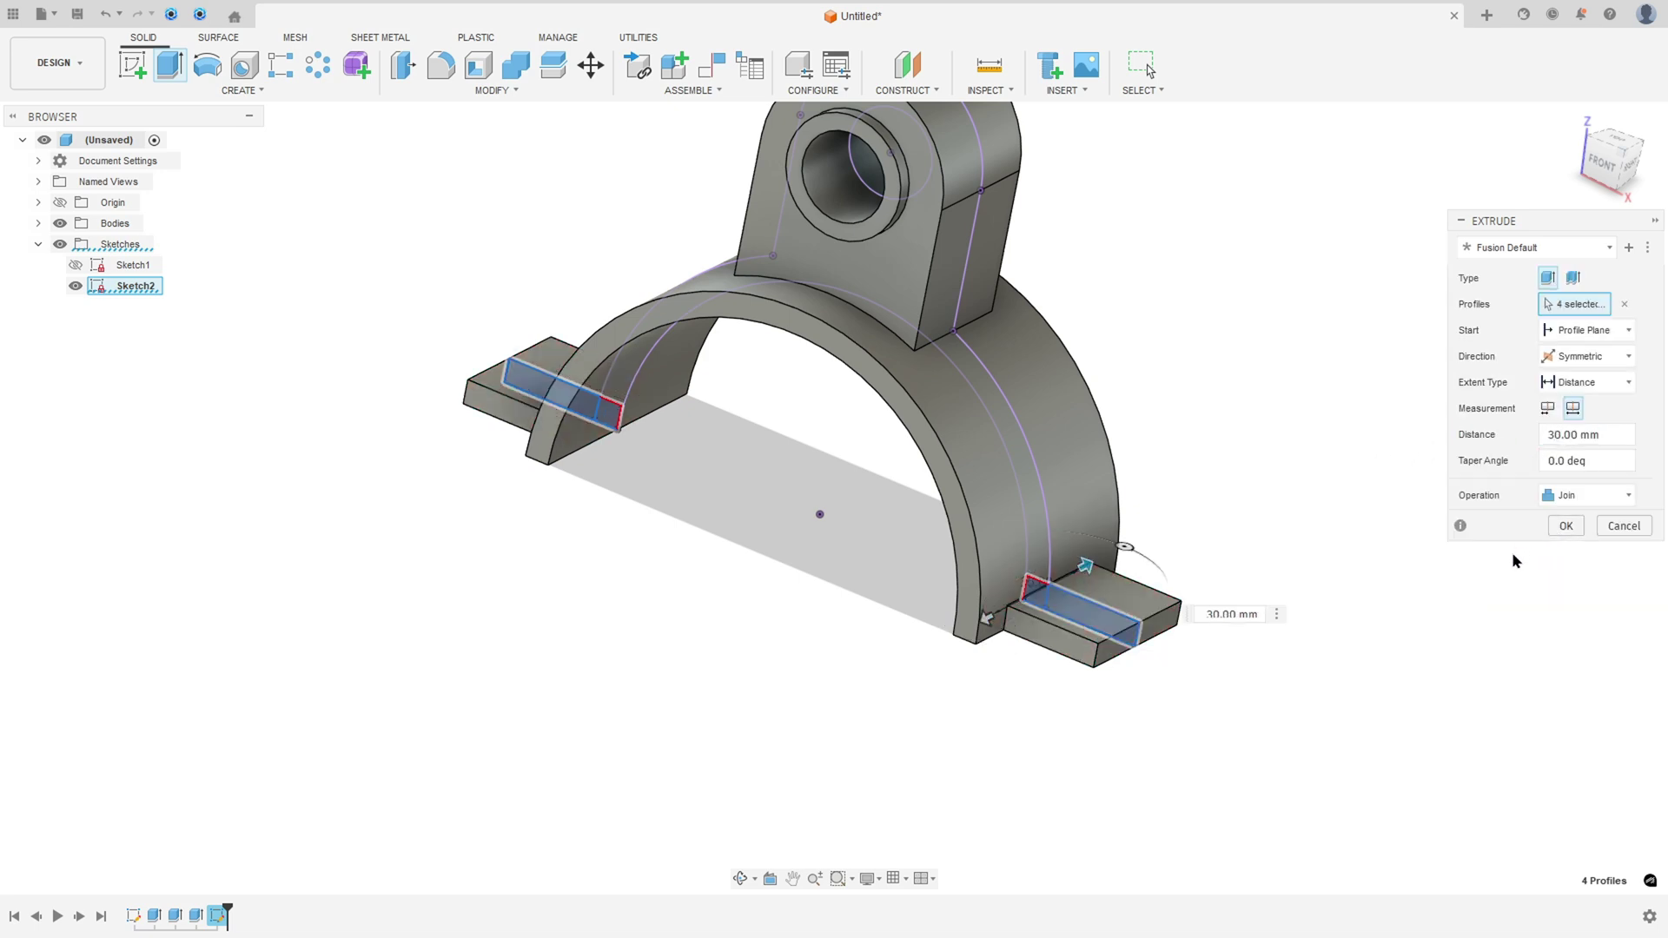
{"action": "left_click", "coordinate": [1565, 526]}
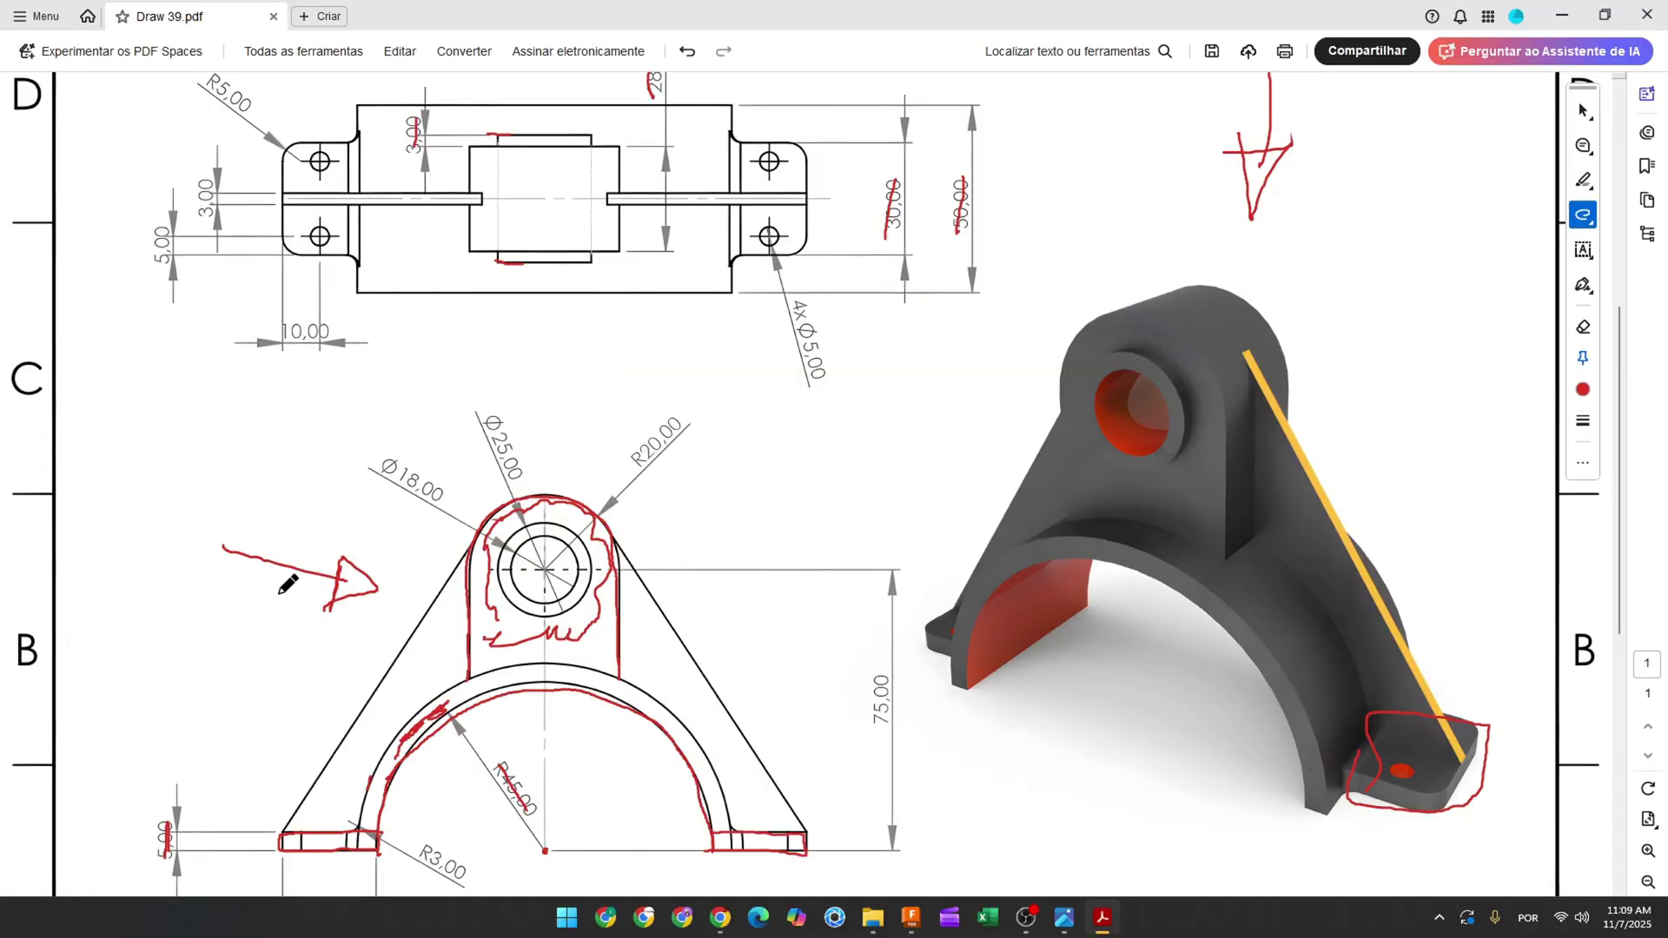
- Undo the pen marks on the front view of the Draw 39 PDF and mark the foot's R3 and R5 fillets
{"action": "scroll", "coordinate": [288, 584], "scroll_direction": "down", "scroll_amount": 4}
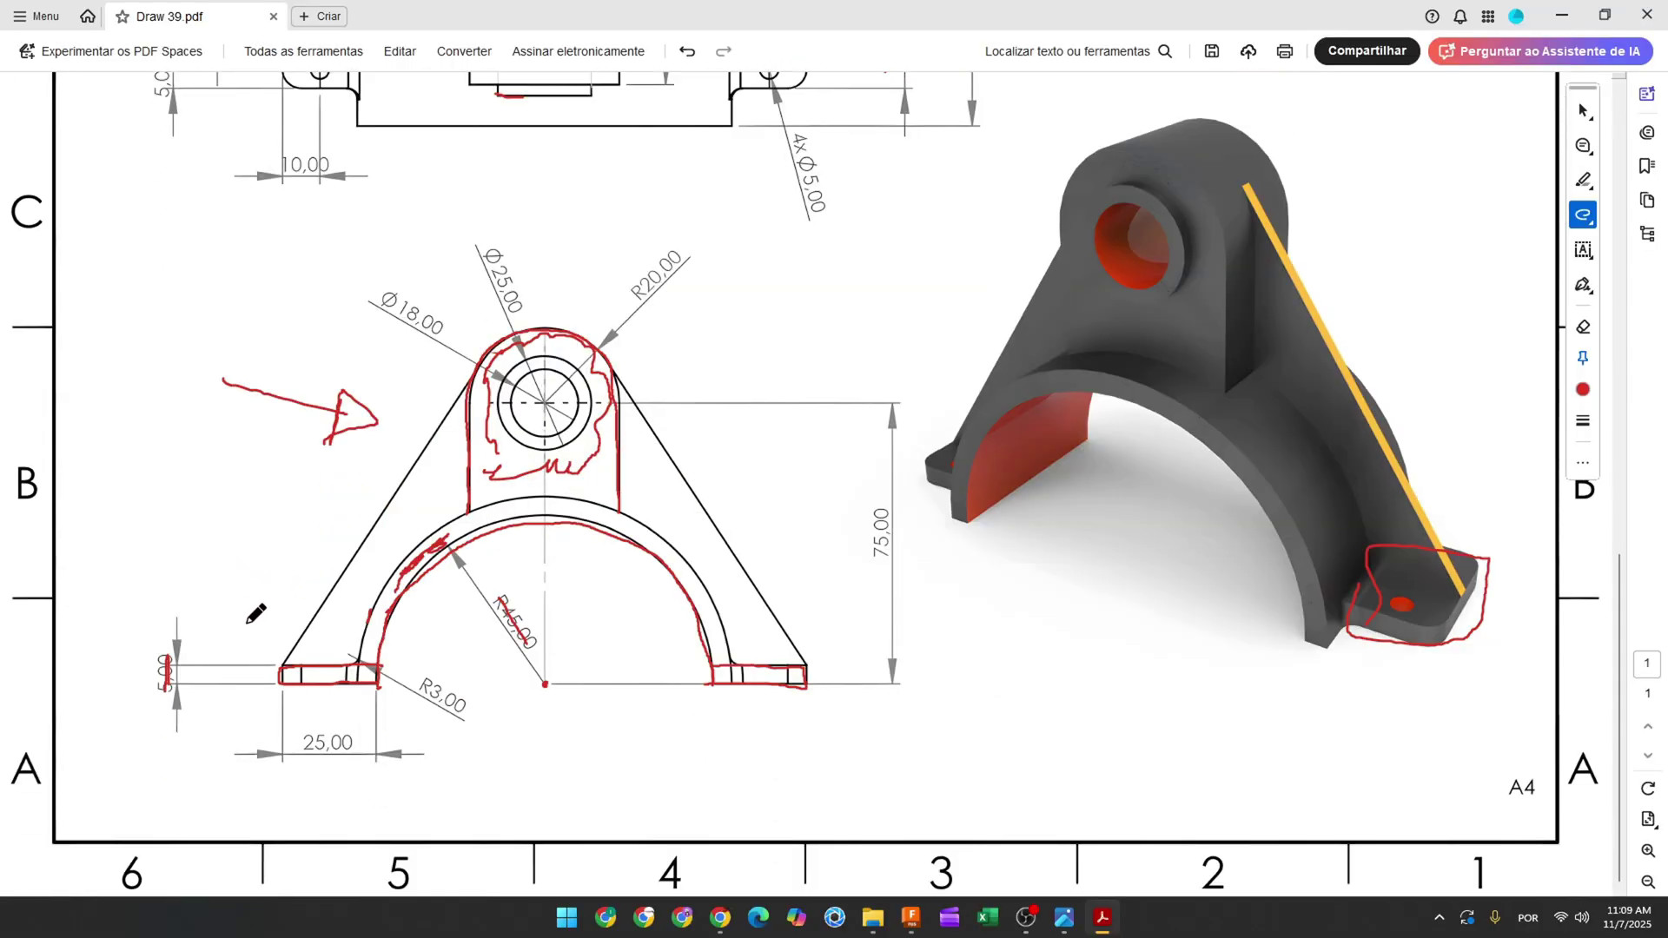
{"action": "key", "text": "ctrl+z"}
{"action": "key", "text": "ctrl+z"}
{"action": "key", "text": "ctrl+z"}
{"action": "key", "text": "ctrl+z"}
{"action": "key", "text": "ctrl+z"}
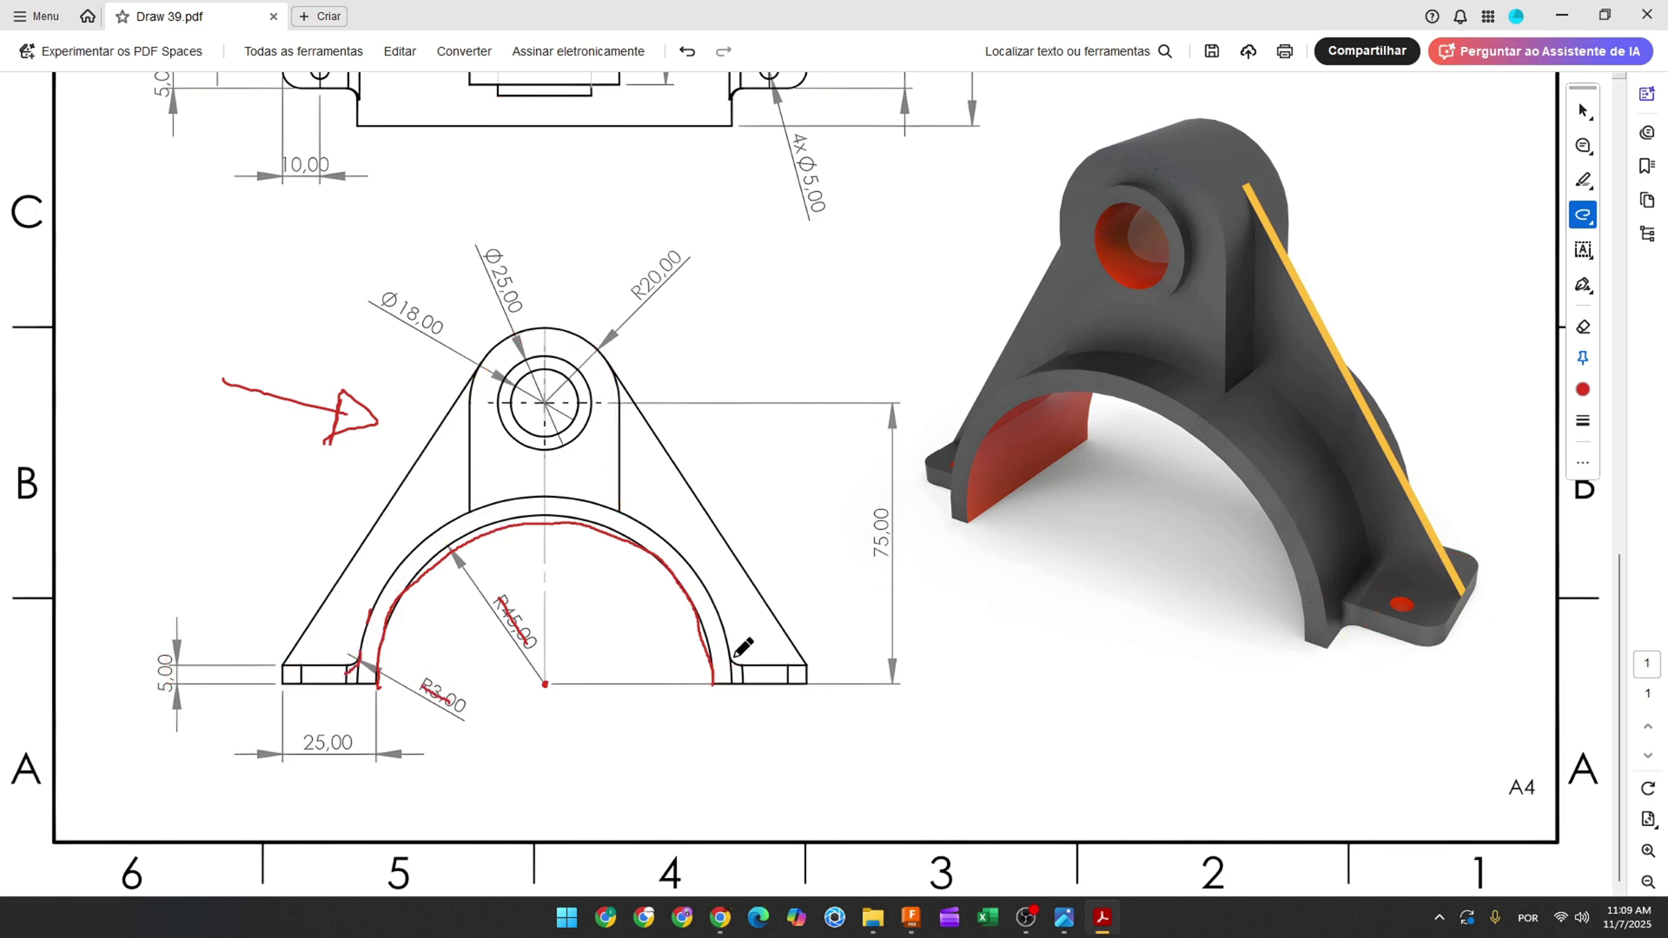
{"action": "scroll", "coordinate": [700, 372], "scroll_direction": "up", "scroll_amount": 5}
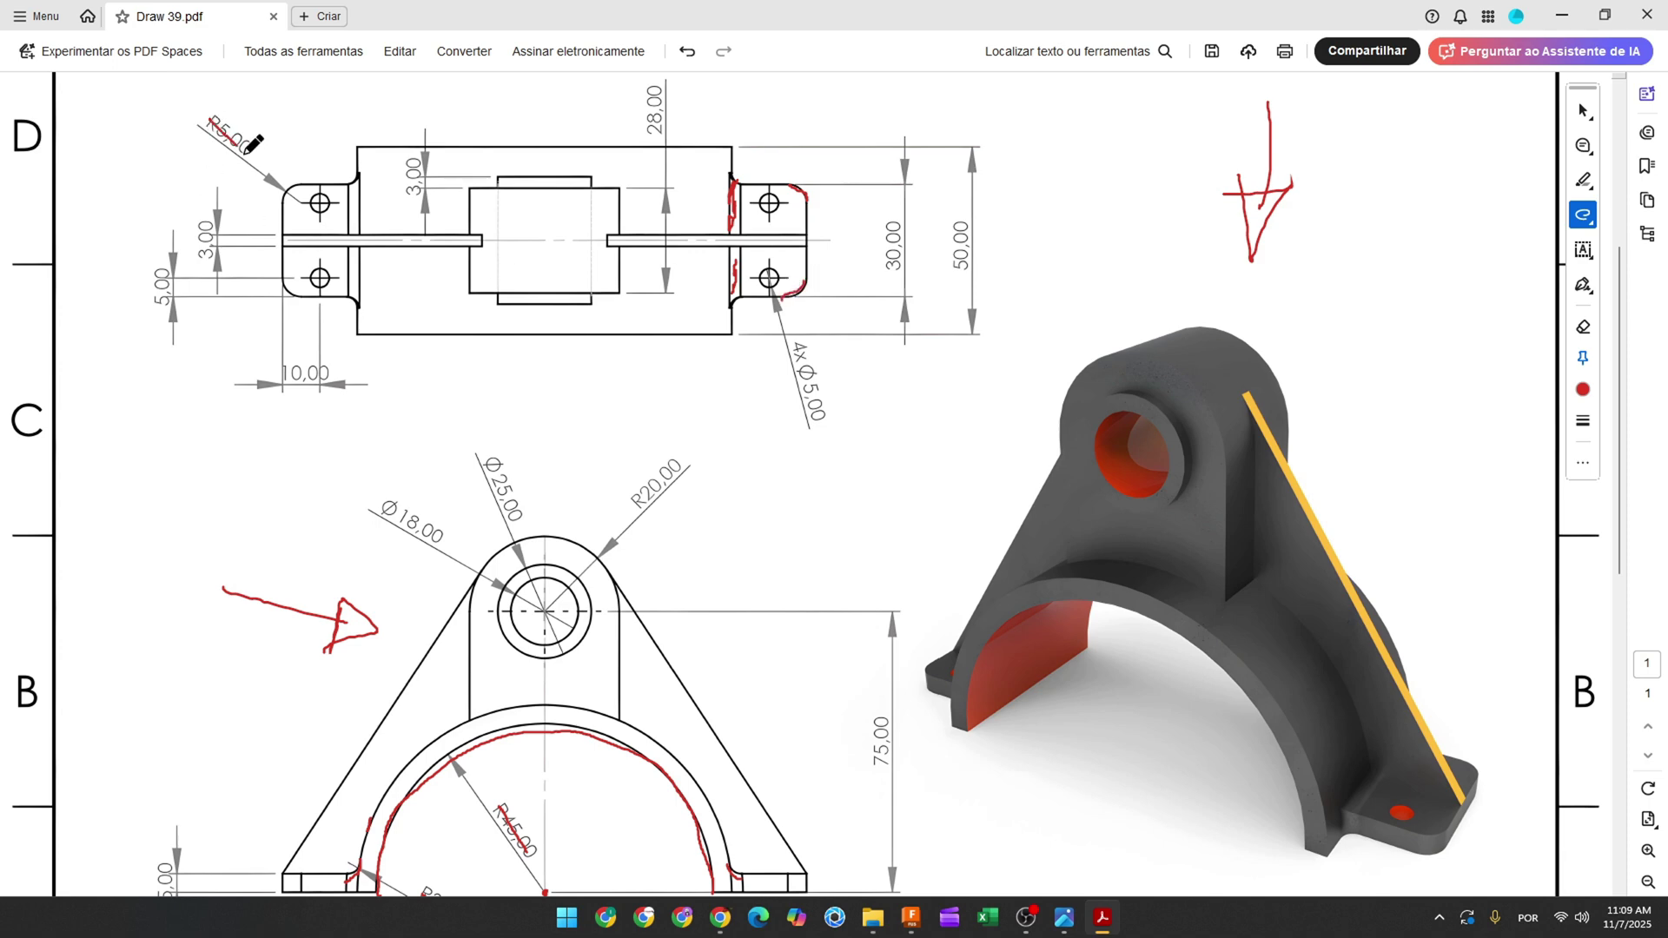
- In Fusion, set a 3 mm fillet on the six edges where the two feet meet the arch
{"action": "left_click", "coordinate": [911, 921]}
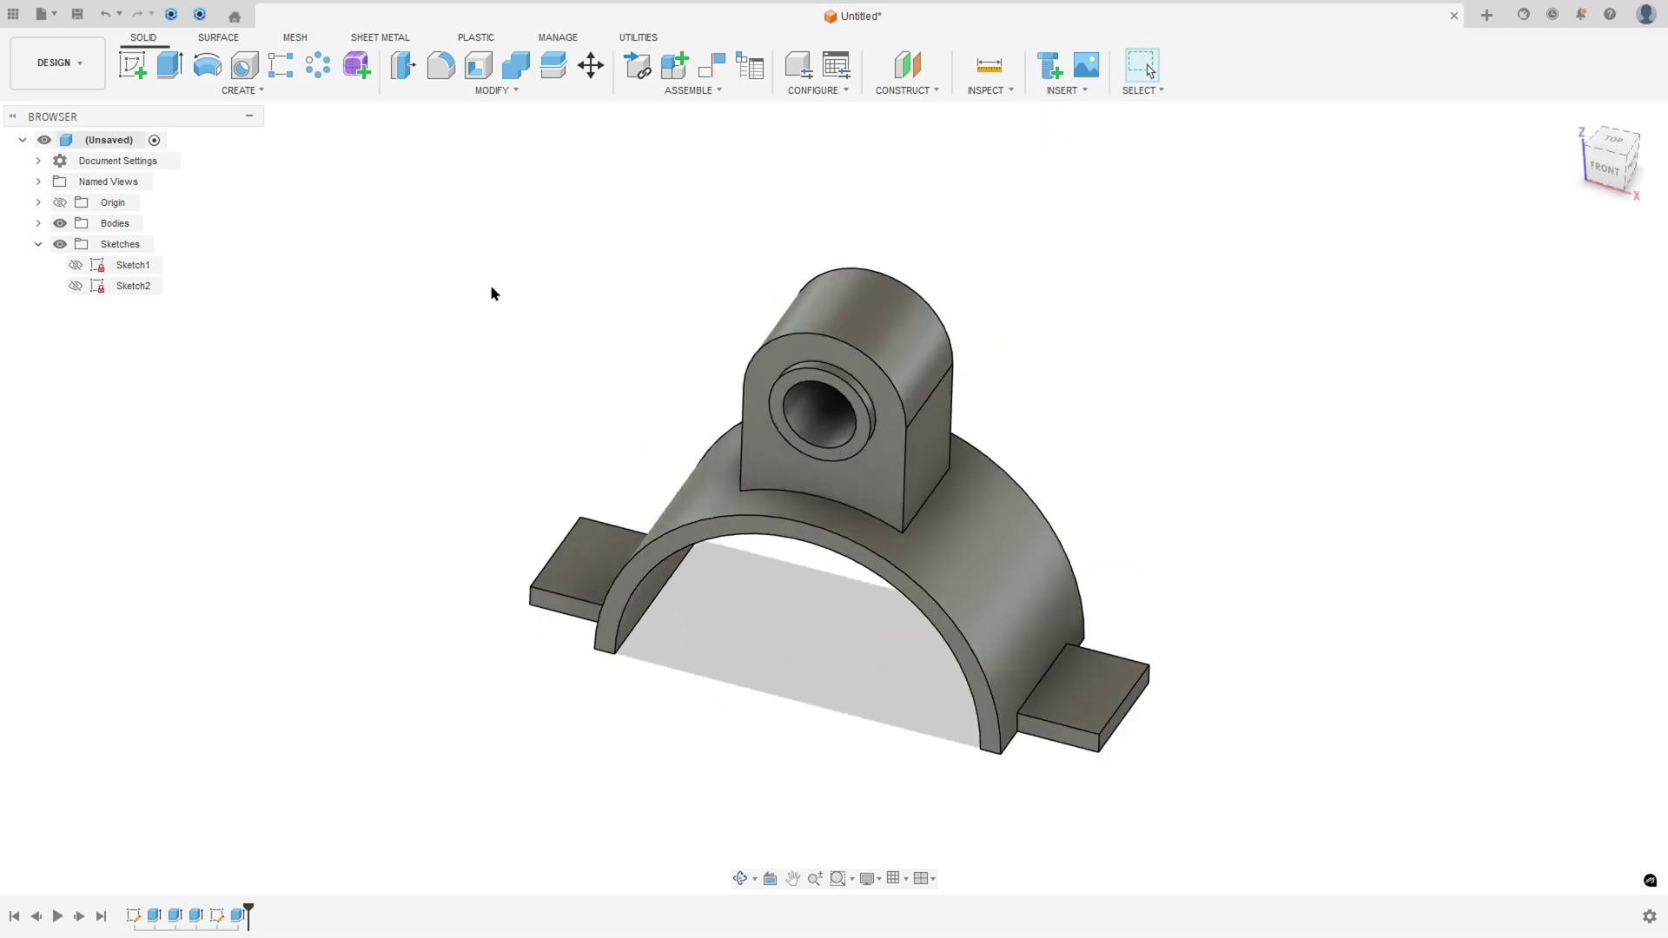
{"action": "left_click", "coordinate": [442, 69]}
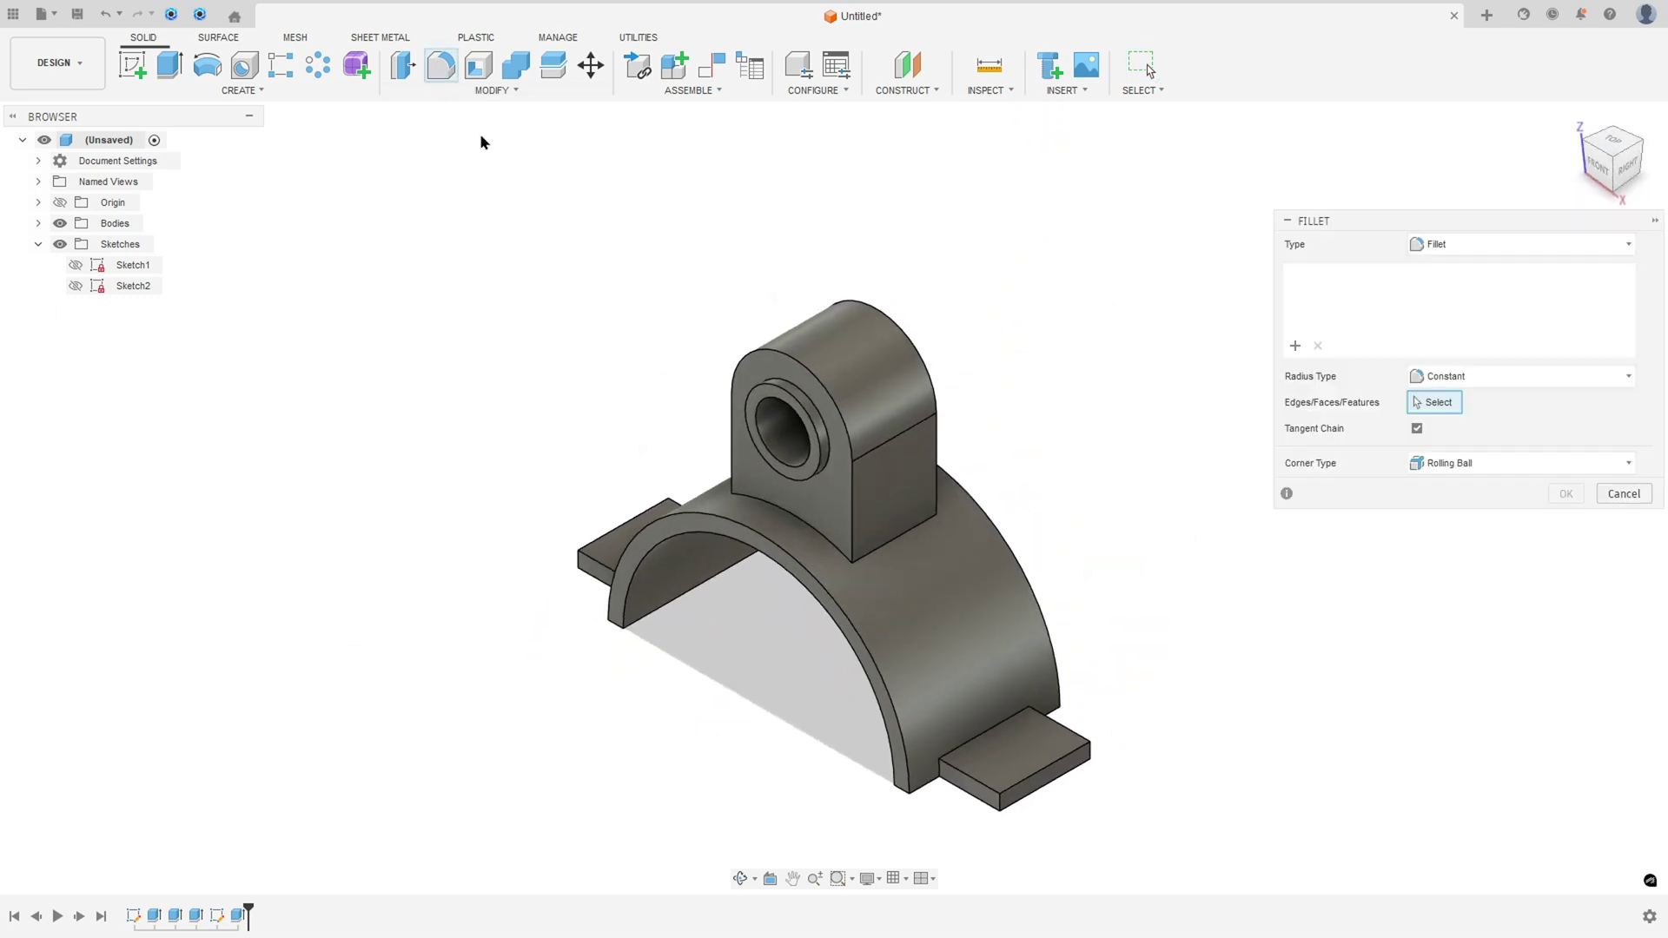
{"action": "scroll", "coordinate": [934, 757], "scroll_direction": "up", "scroll_amount": 4}
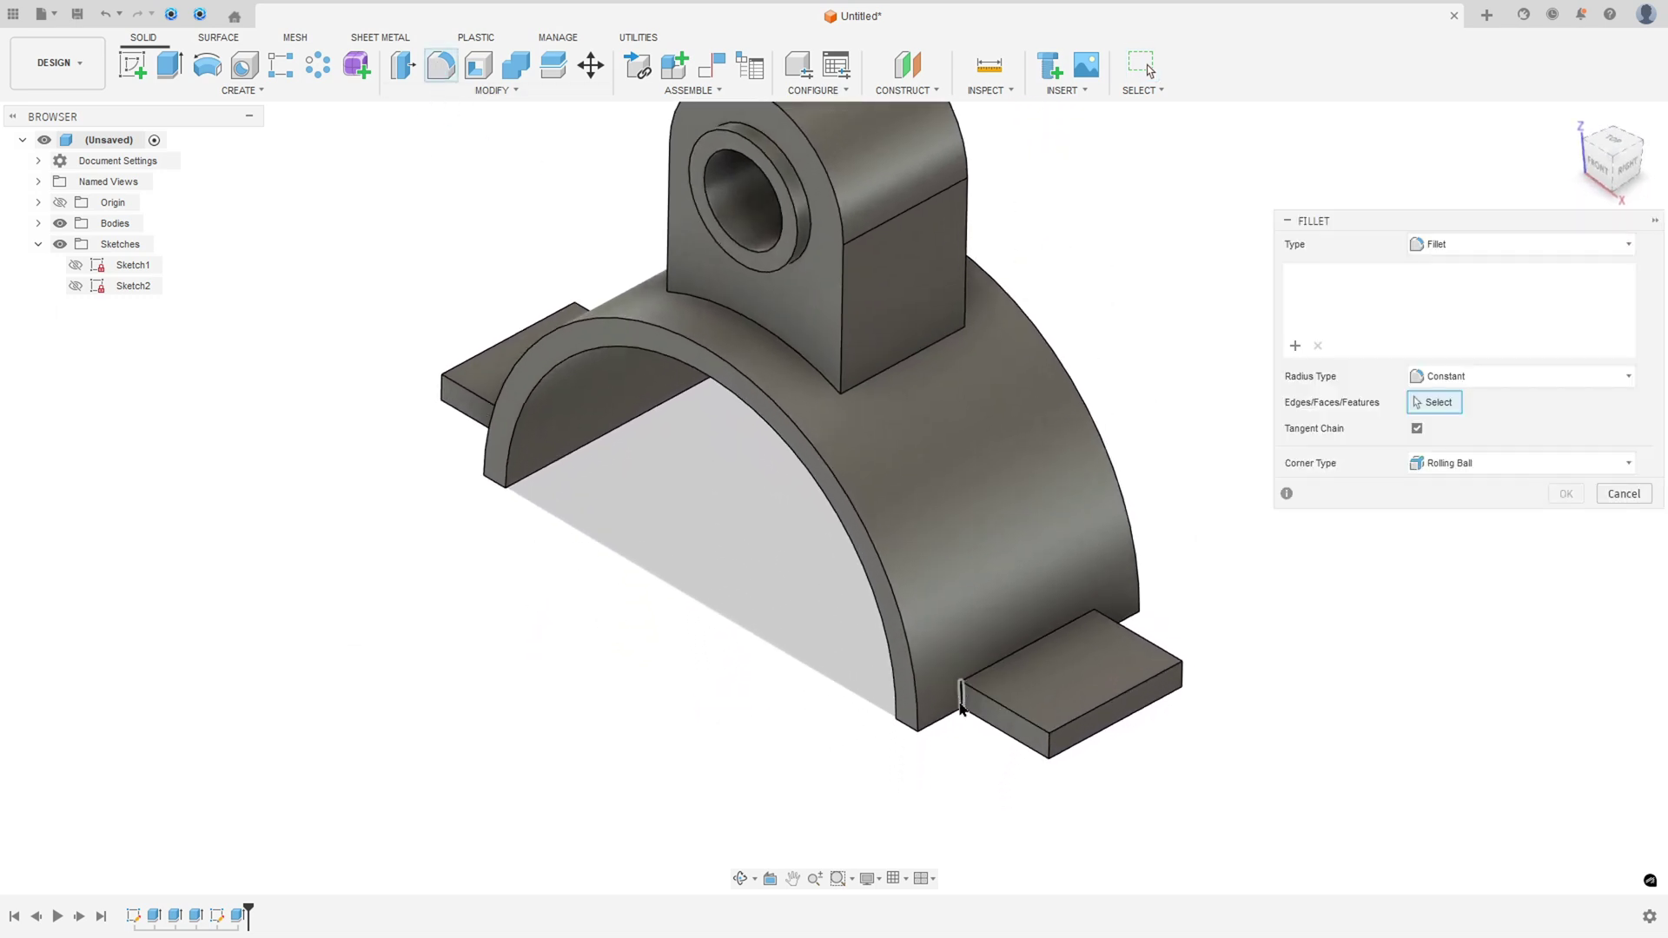
{"action": "left_click", "coordinate": [999, 668]}
{"action": "middle_click_drag", "start_coordinate": [999, 669], "coordinate": [811, 730], "text": "shift"}
{"action": "left_click", "coordinate": [811, 730]}
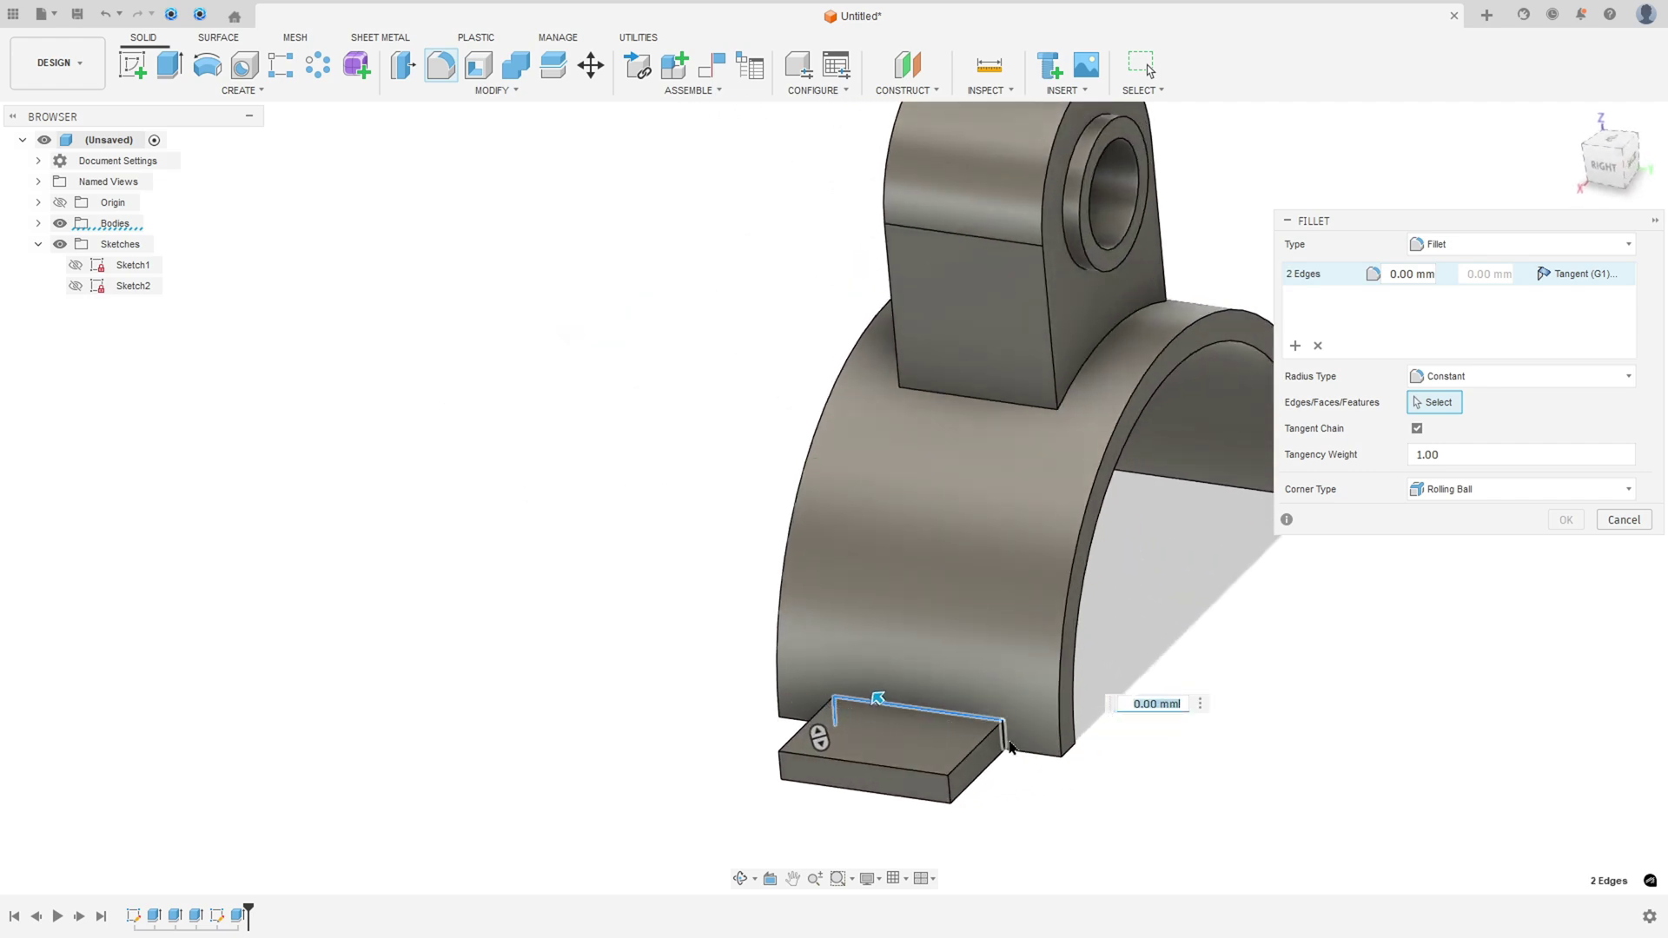
{"action": "middle_click_drag", "start_coordinate": [1053, 728], "coordinate": [1085, 693], "text": "shift"}
{"action": "left_click", "coordinate": [903, 757]}
{"action": "left_click", "coordinate": [904, 763]}
{"action": "type", "text": "3"}
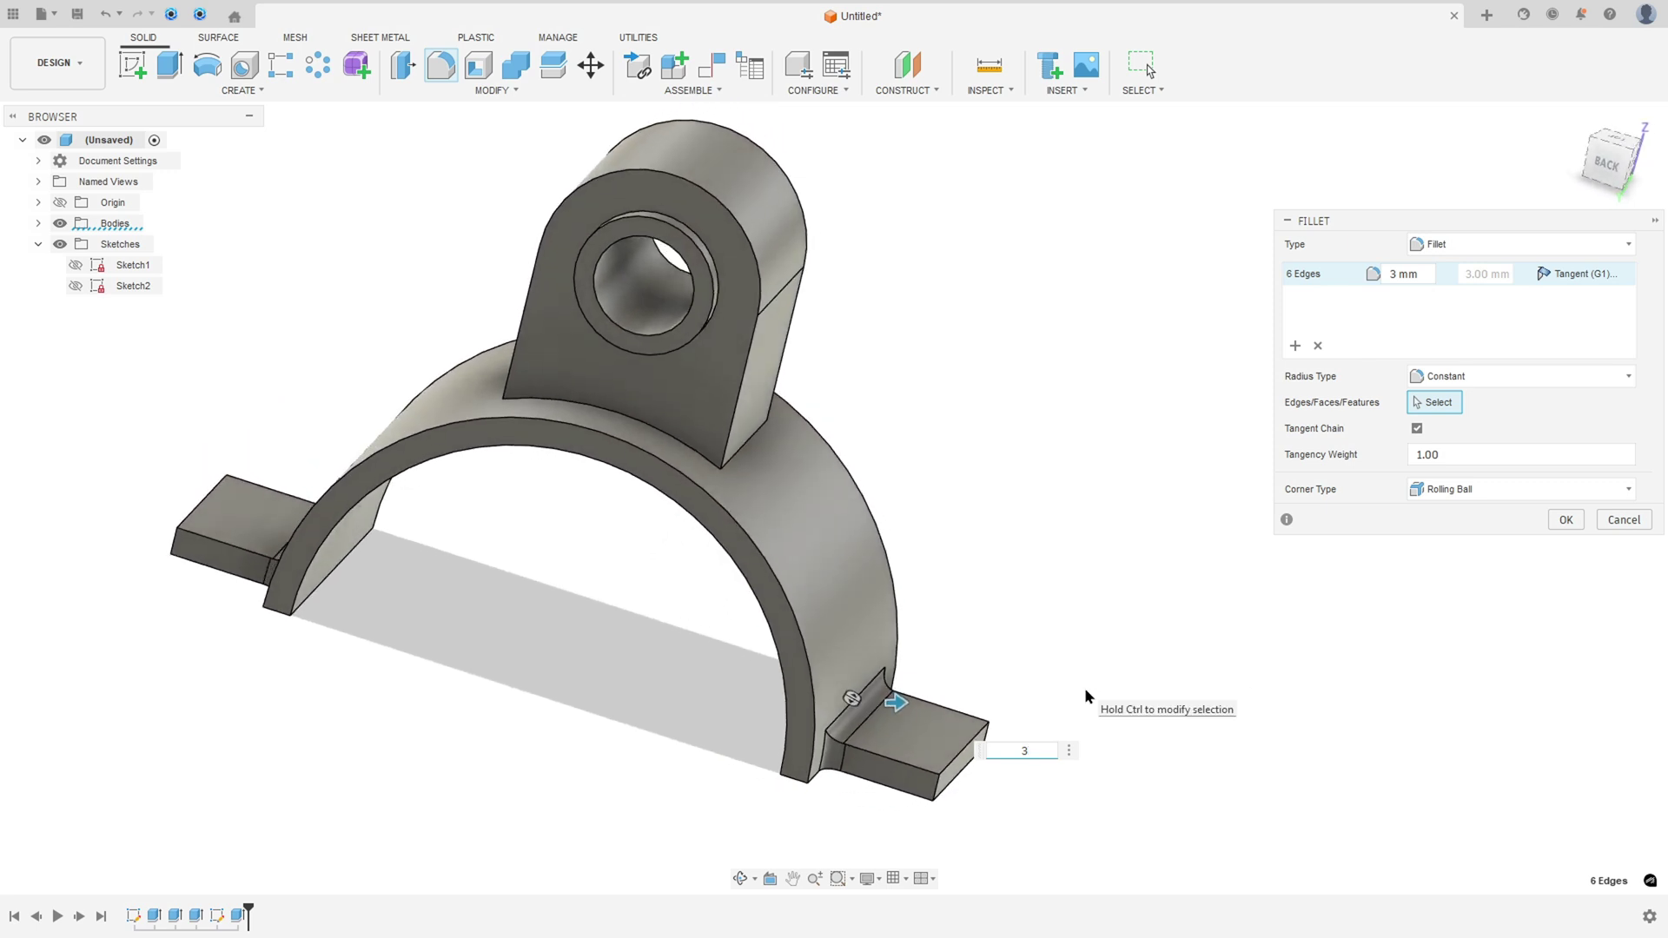
{"action": "key", "text": "Return"}
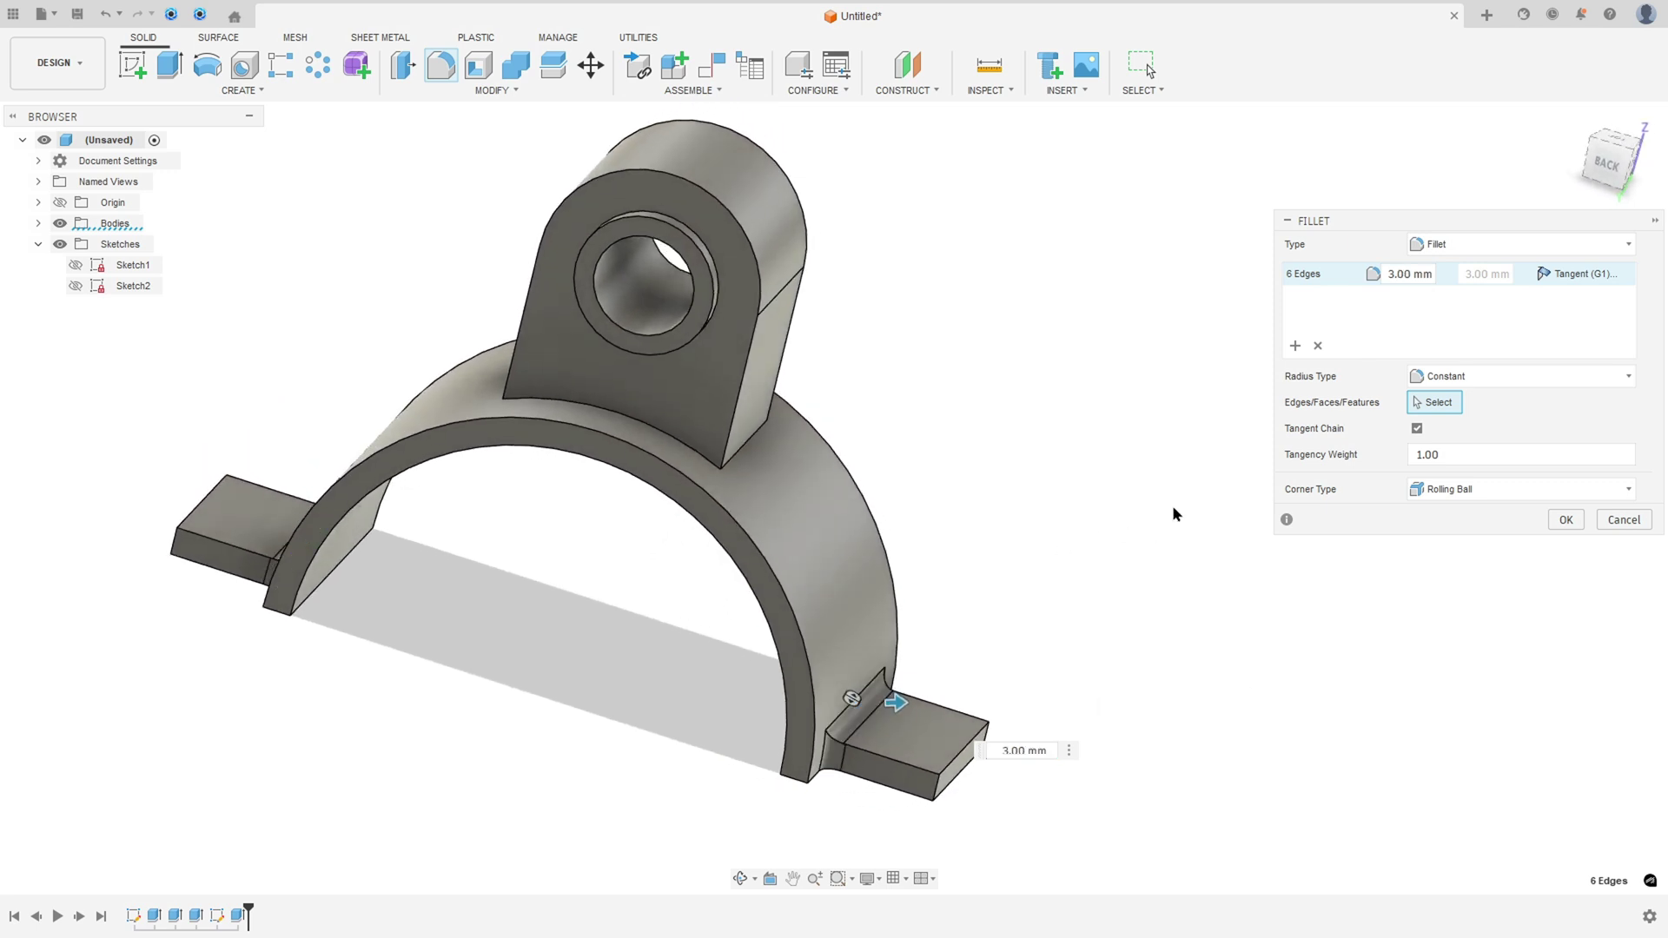
- Add the outer vertical corner edges of both feet to the fillet with a 5 mm radius and finish it
{"action": "middle_click_drag", "start_coordinate": [1173, 513], "coordinate": [1035, 599], "text": "shift"}
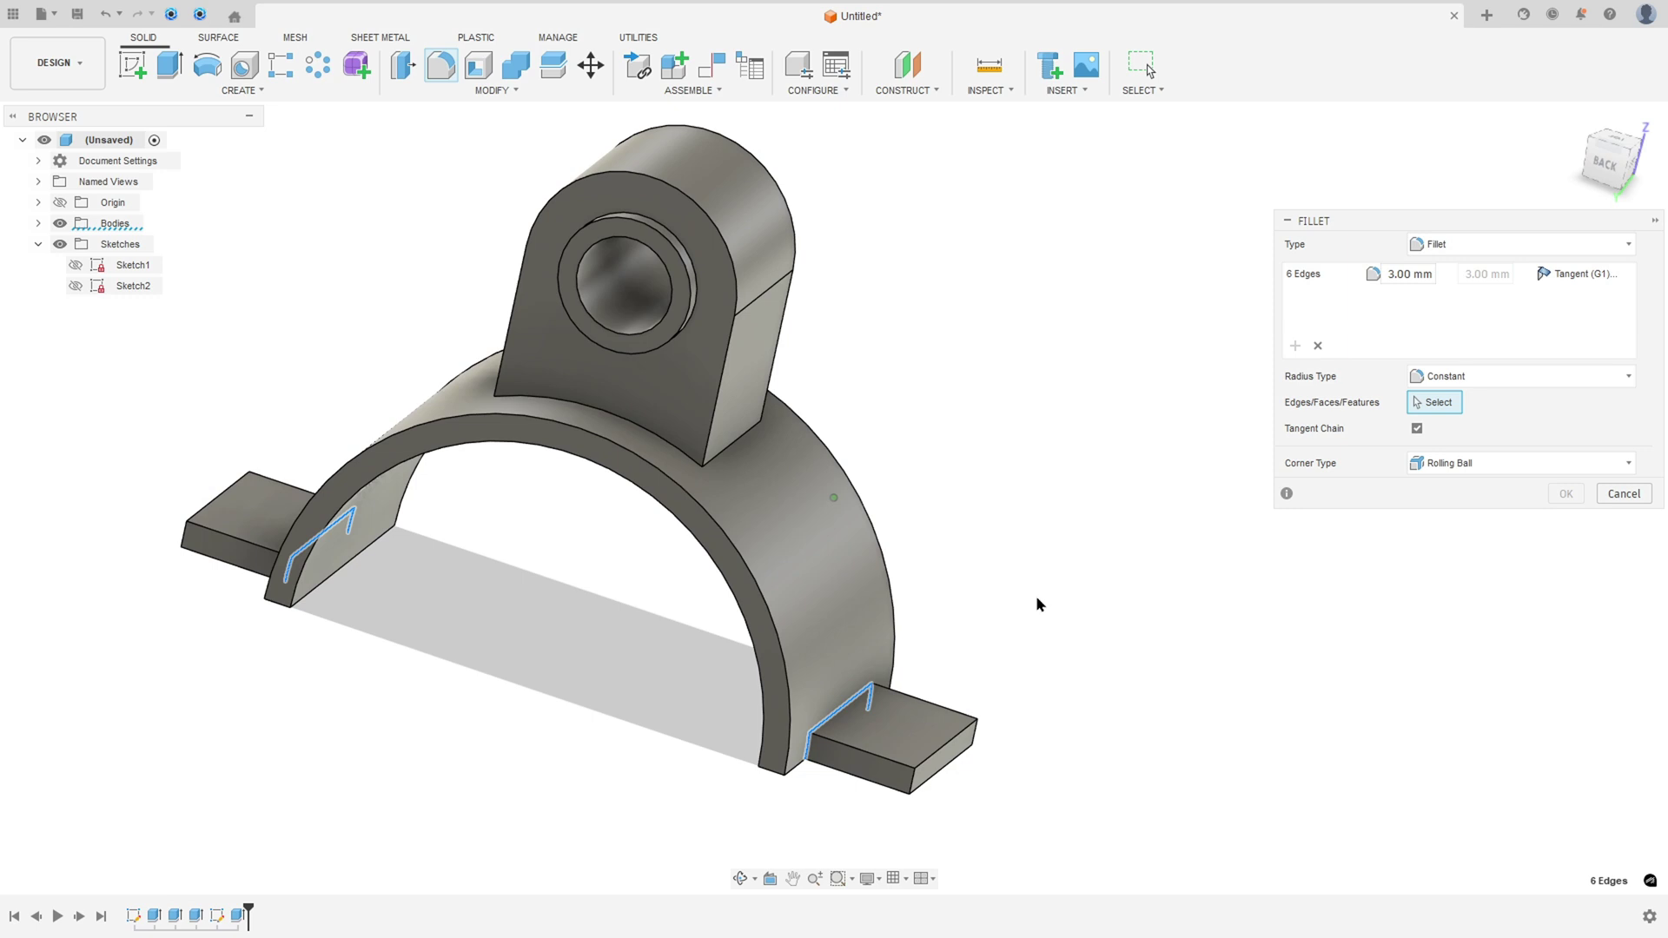
{"action": "left_click", "coordinate": [911, 782]}
{"action": "middle_click_drag", "start_coordinate": [911, 782], "coordinate": [956, 643], "text": "shift"}
{"action": "left_click", "coordinate": [938, 745]}
{"action": "left_click", "coordinate": [406, 669]}
{"action": "left_click", "coordinate": [1566, 521]}
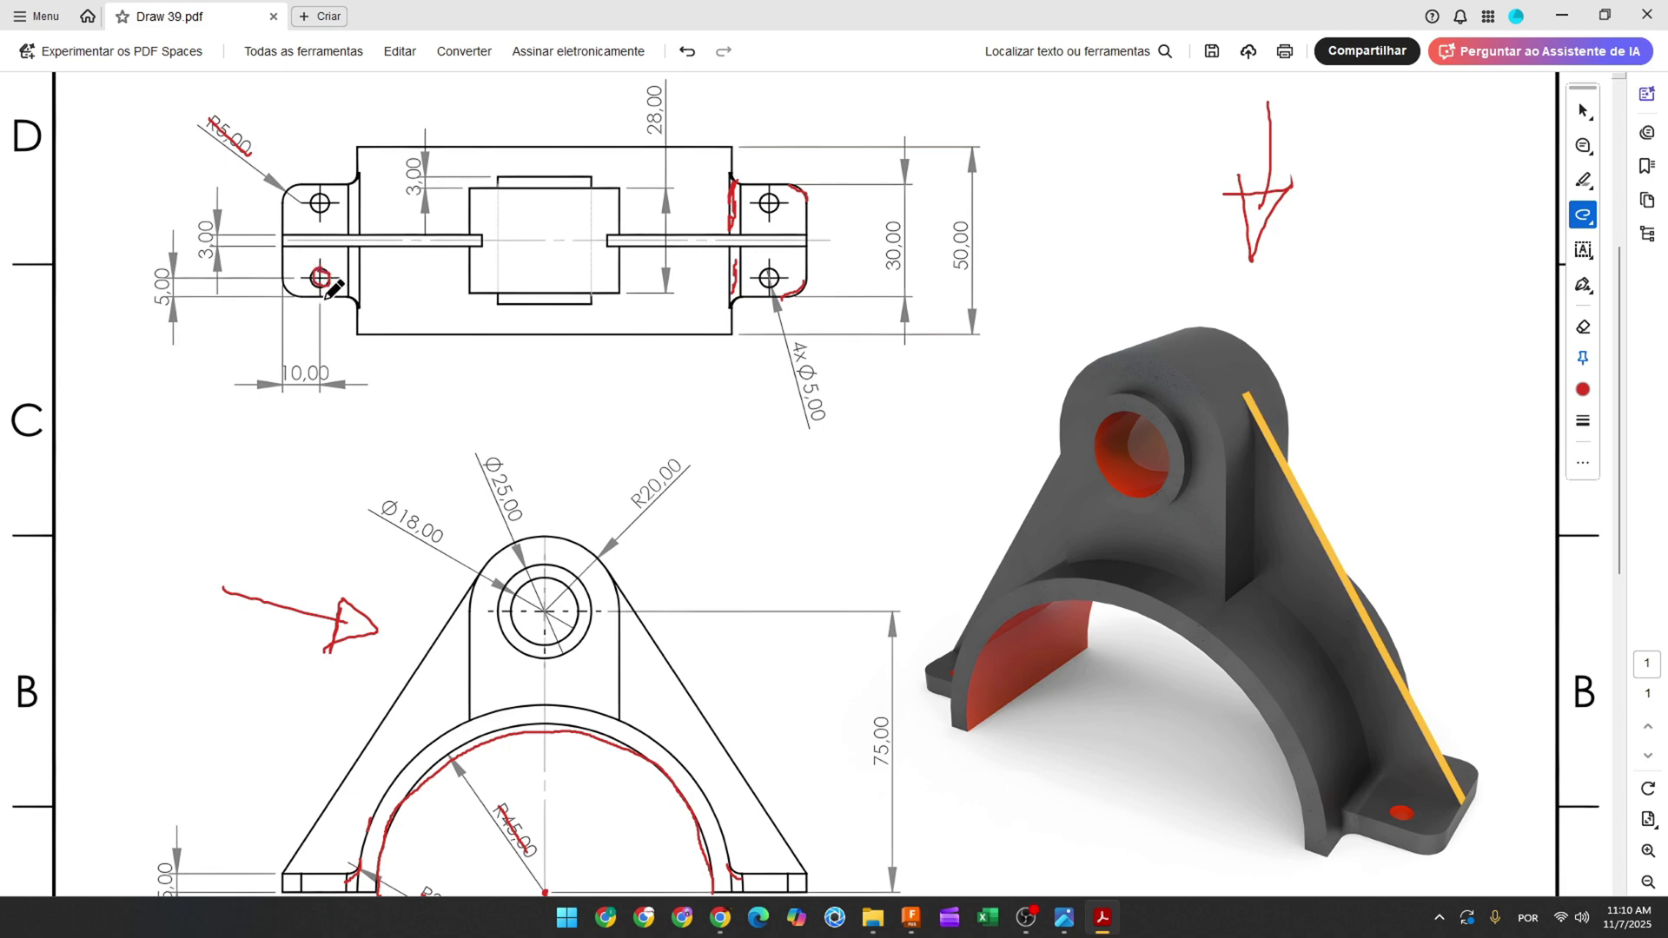
- Mark the 4x Ø5 hole note in the Draw 39 PDF, then in Fusion start a hole on one foot's upper face, 10 mm from its outer edge
{"action": "left_click_drag", "start_coordinate": [795, 344], "coordinate": [811, 389]}
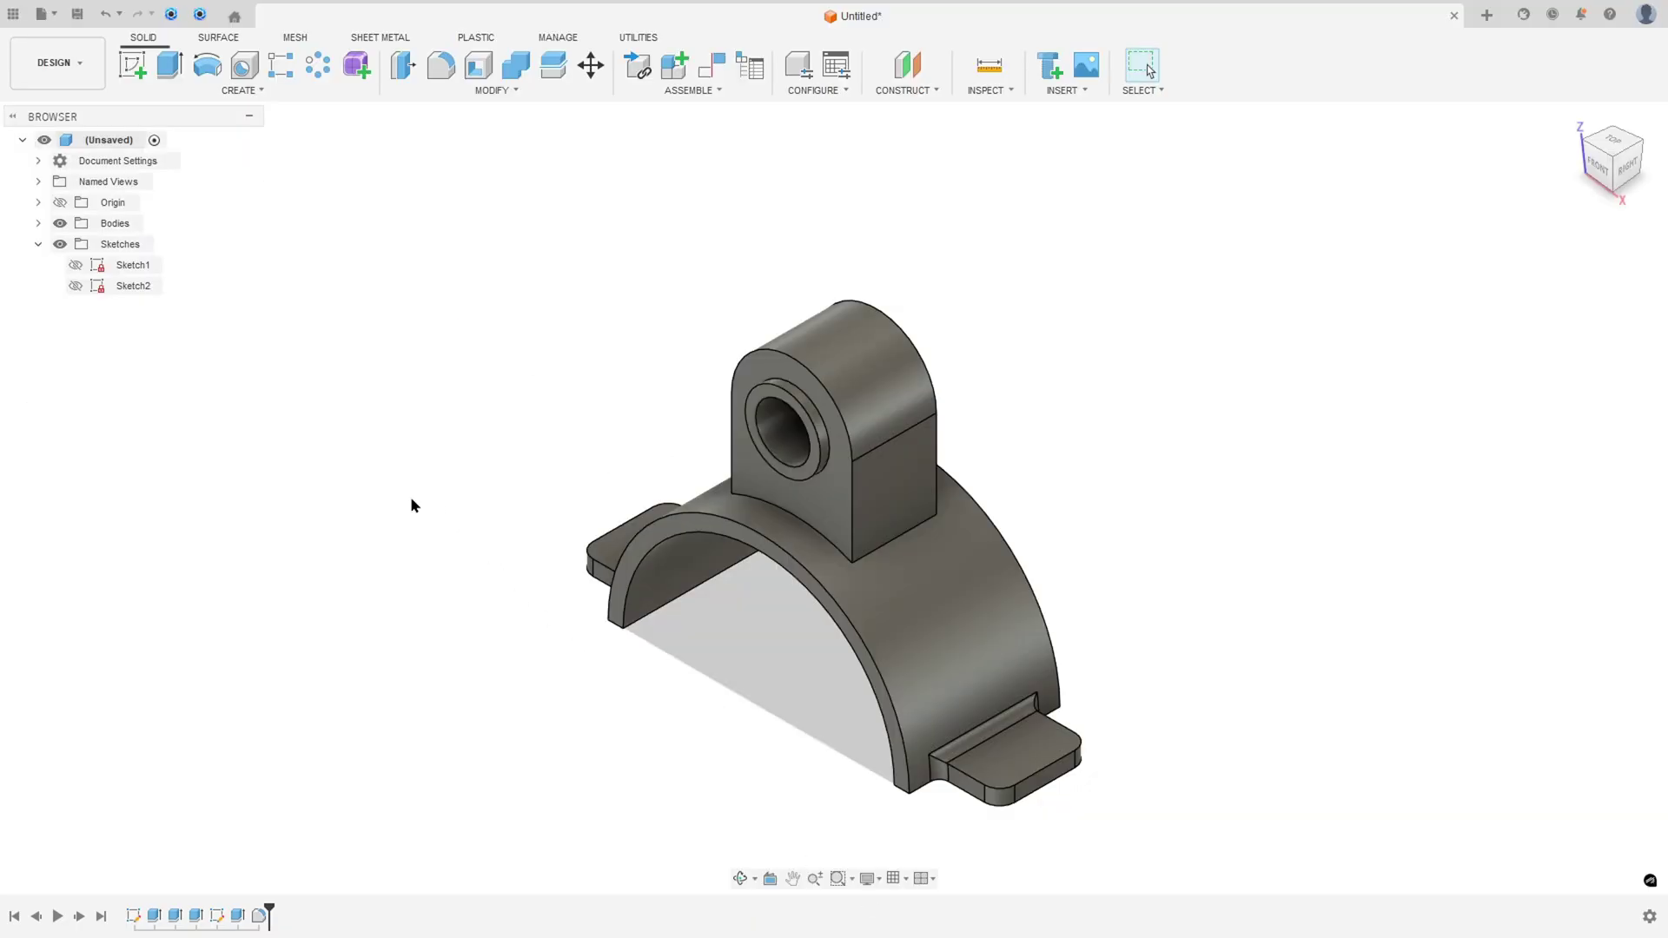
{"action": "middle_click_drag", "start_coordinate": [414, 502], "coordinate": [415, 659], "text": "shift"}
{"action": "key", "text": "h"}
{"action": "scroll", "coordinate": [415, 659], "scroll_direction": "up", "scroll_amount": 5}
{"action": "left_click", "coordinate": [436, 561]}
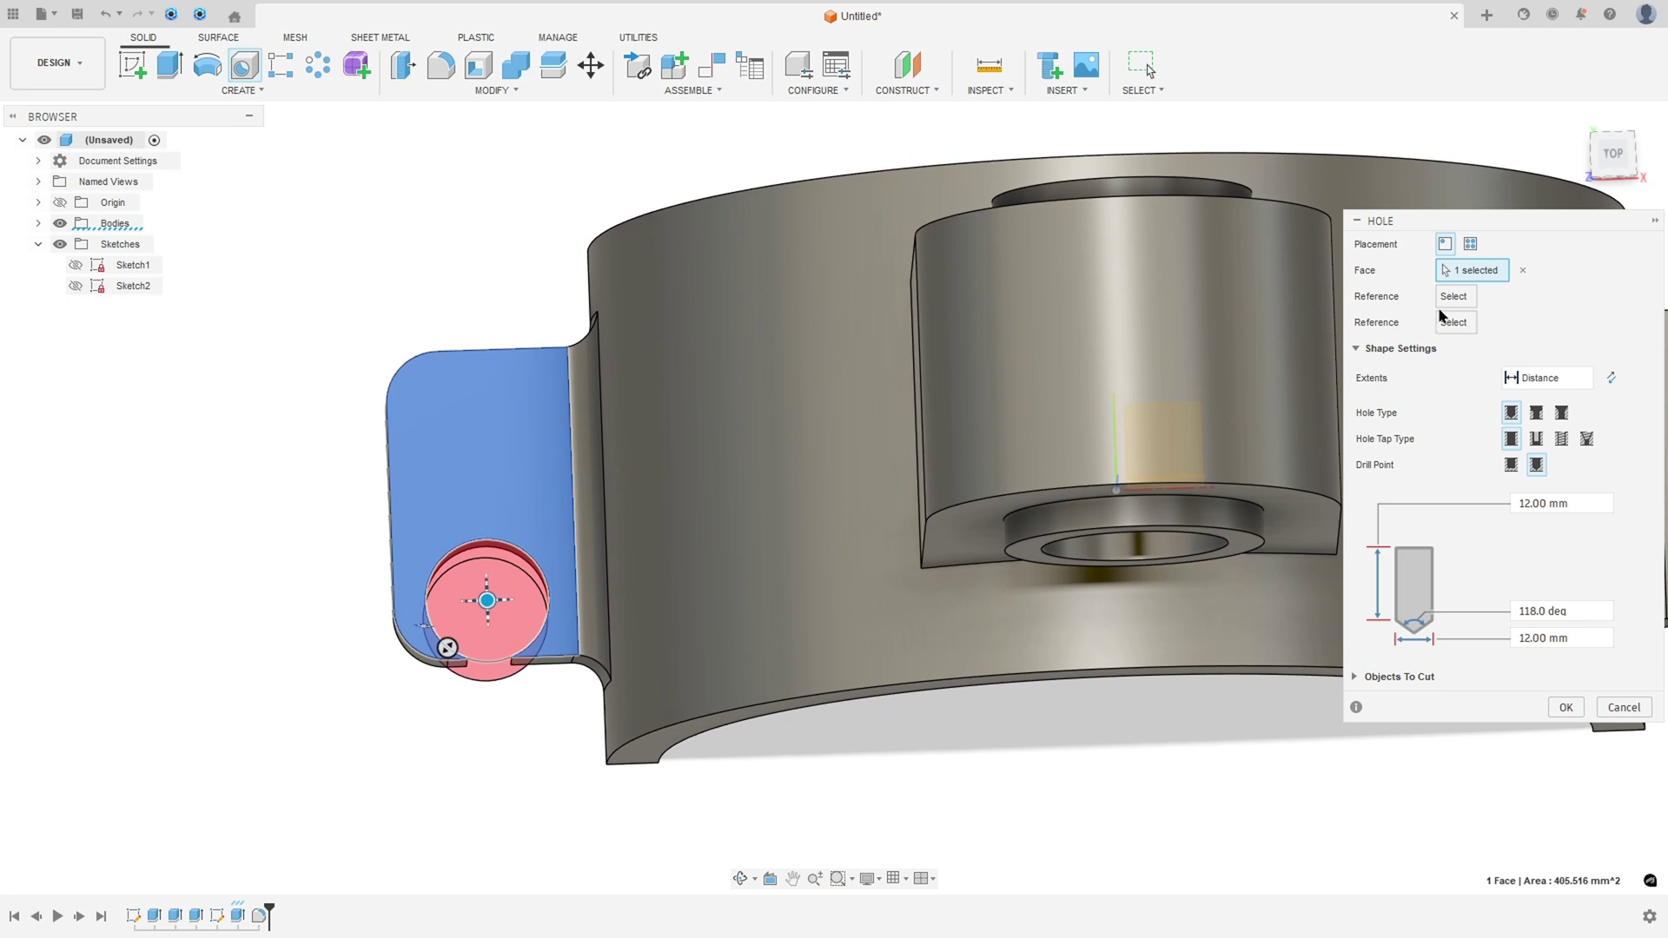
{"action": "left_click", "coordinate": [391, 598]}
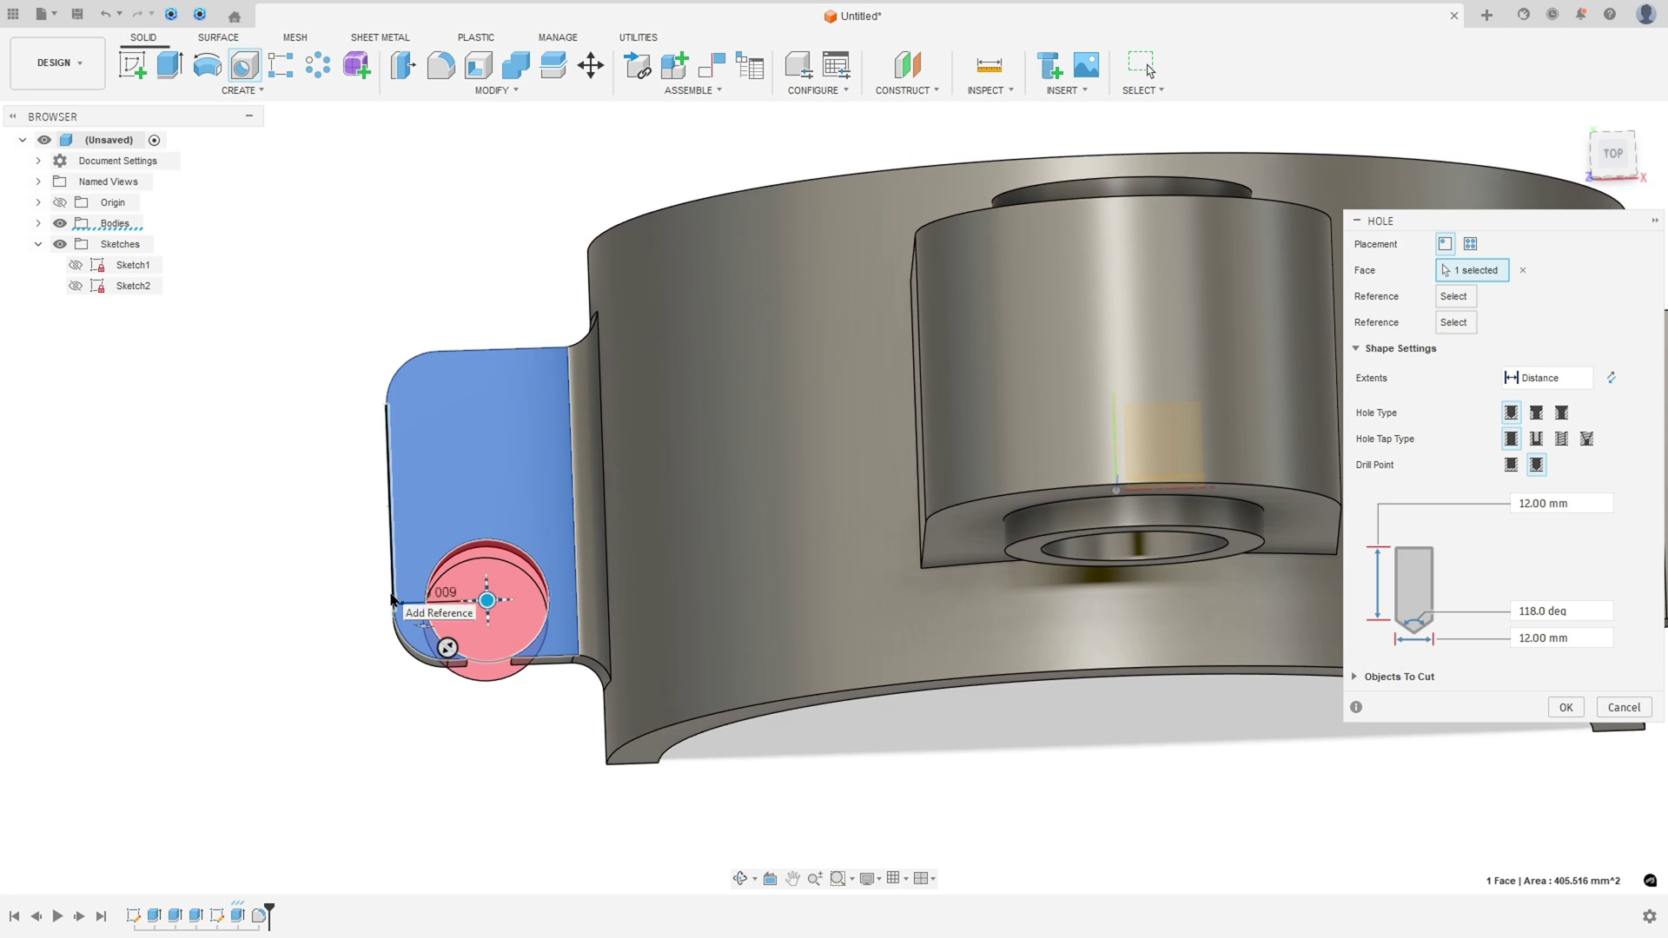
{"action": "type", "text": "10"}
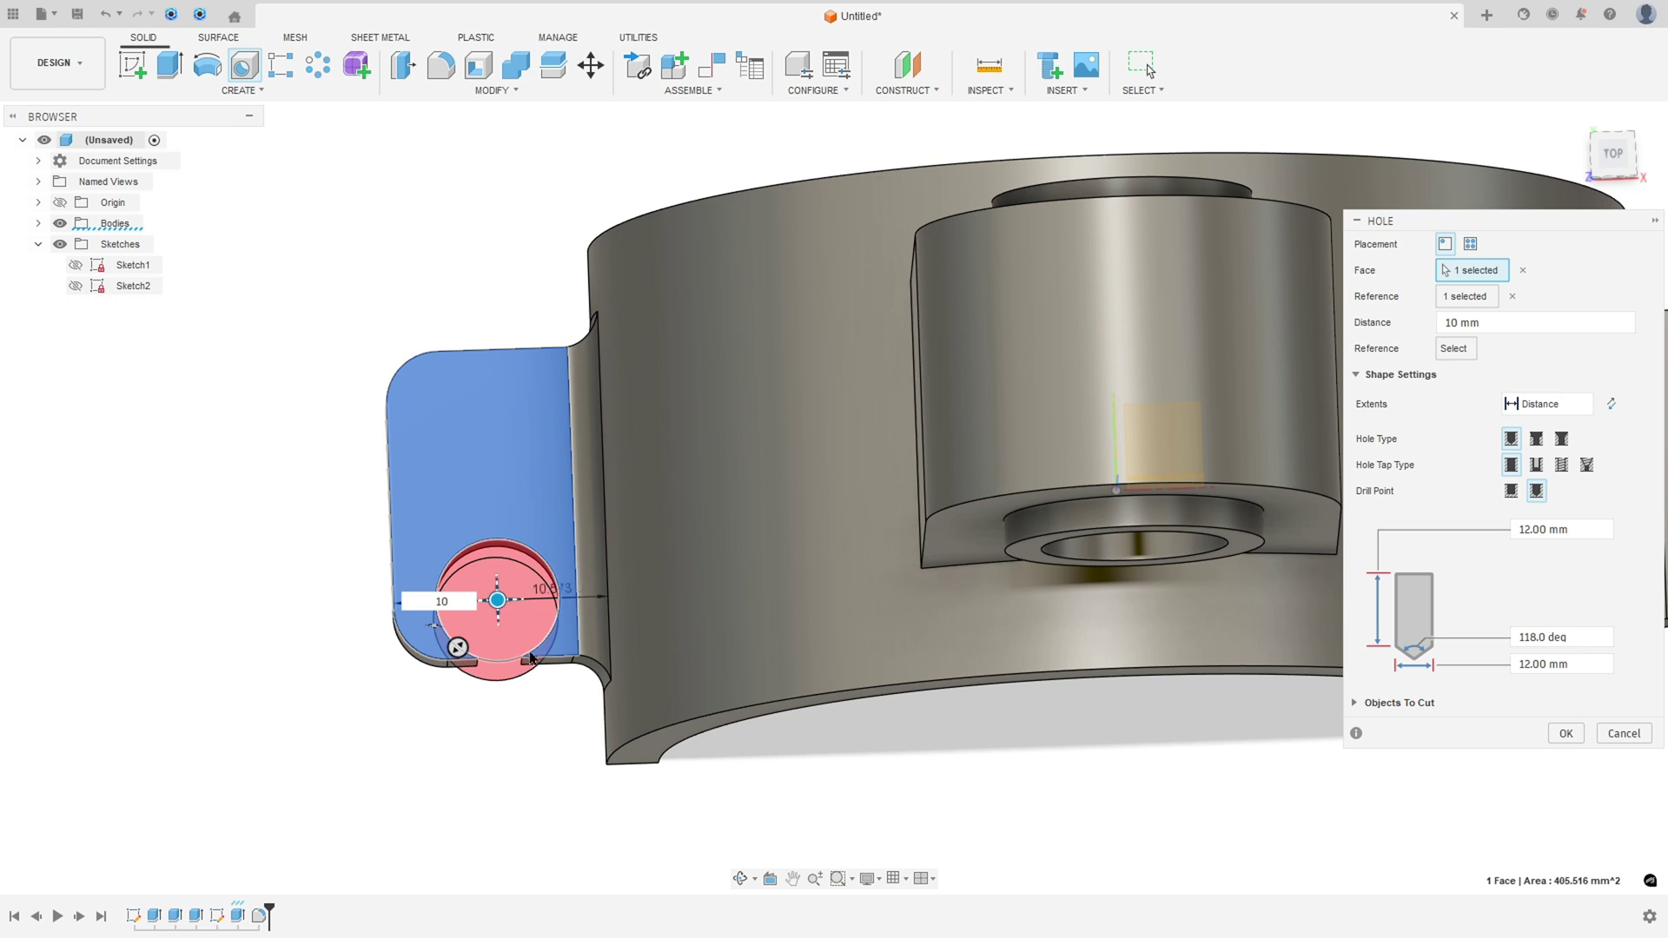
- Set the hole diameter to 5 mm, place it 5 mm from the foot's front edge, and create the hole
{"action": "middle_click_drag", "start_coordinate": [551, 660], "coordinate": [463, 760], "text": "shift"}
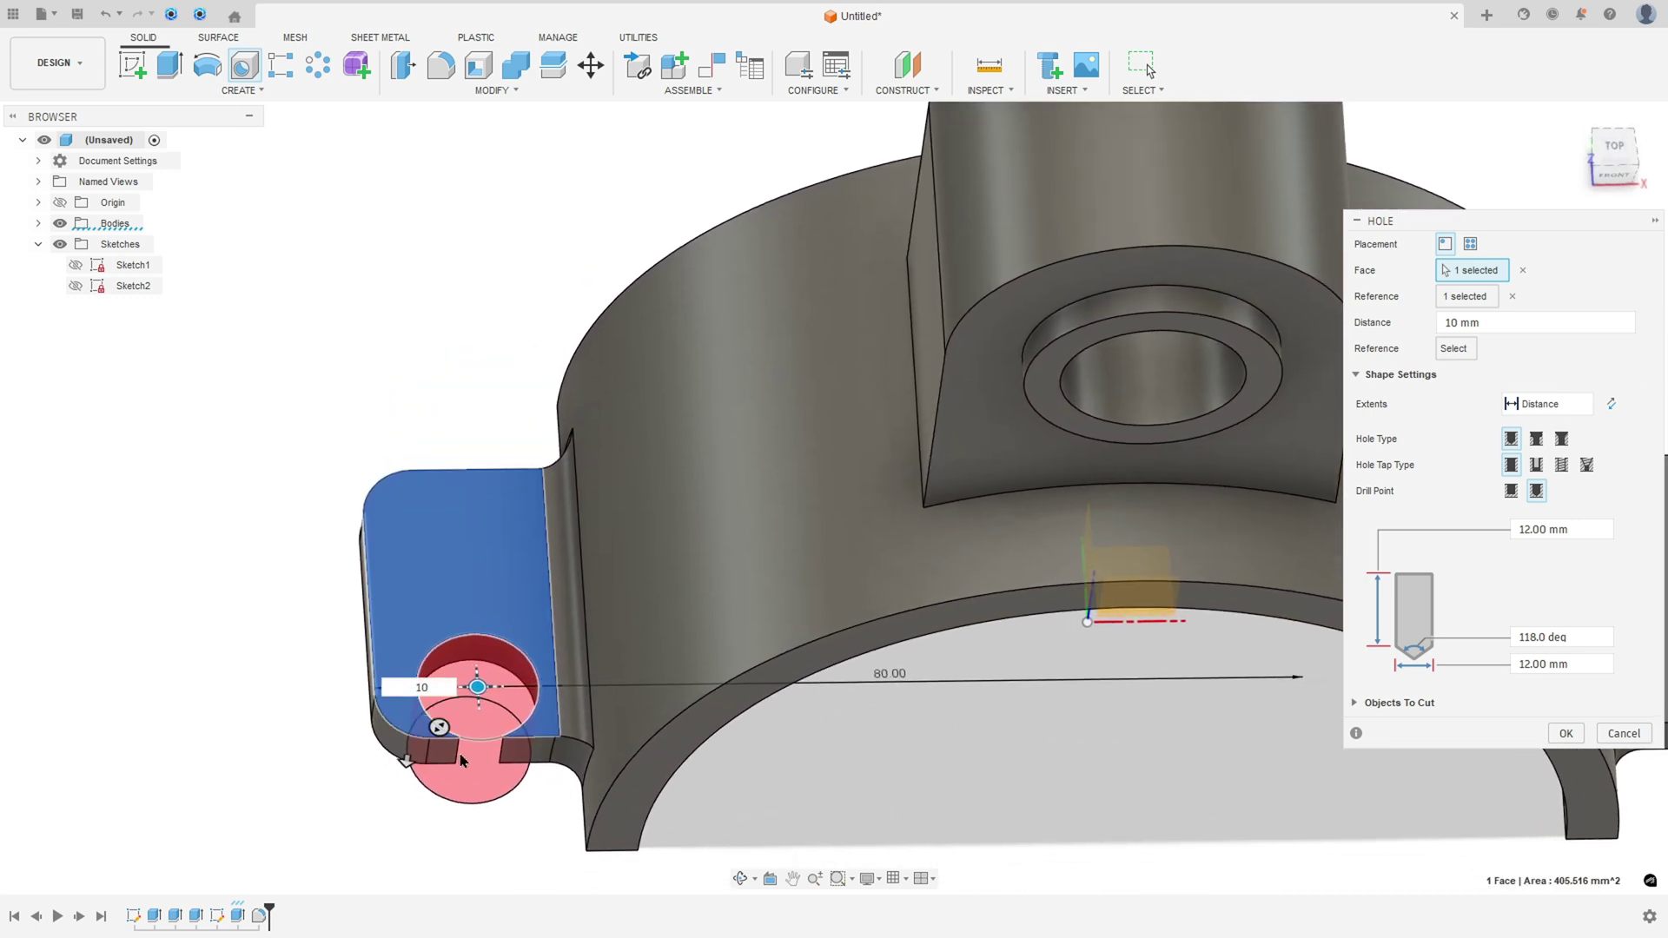
{"action": "left_click", "coordinate": [1561, 663]}
{"action": "type", "text": "10"}
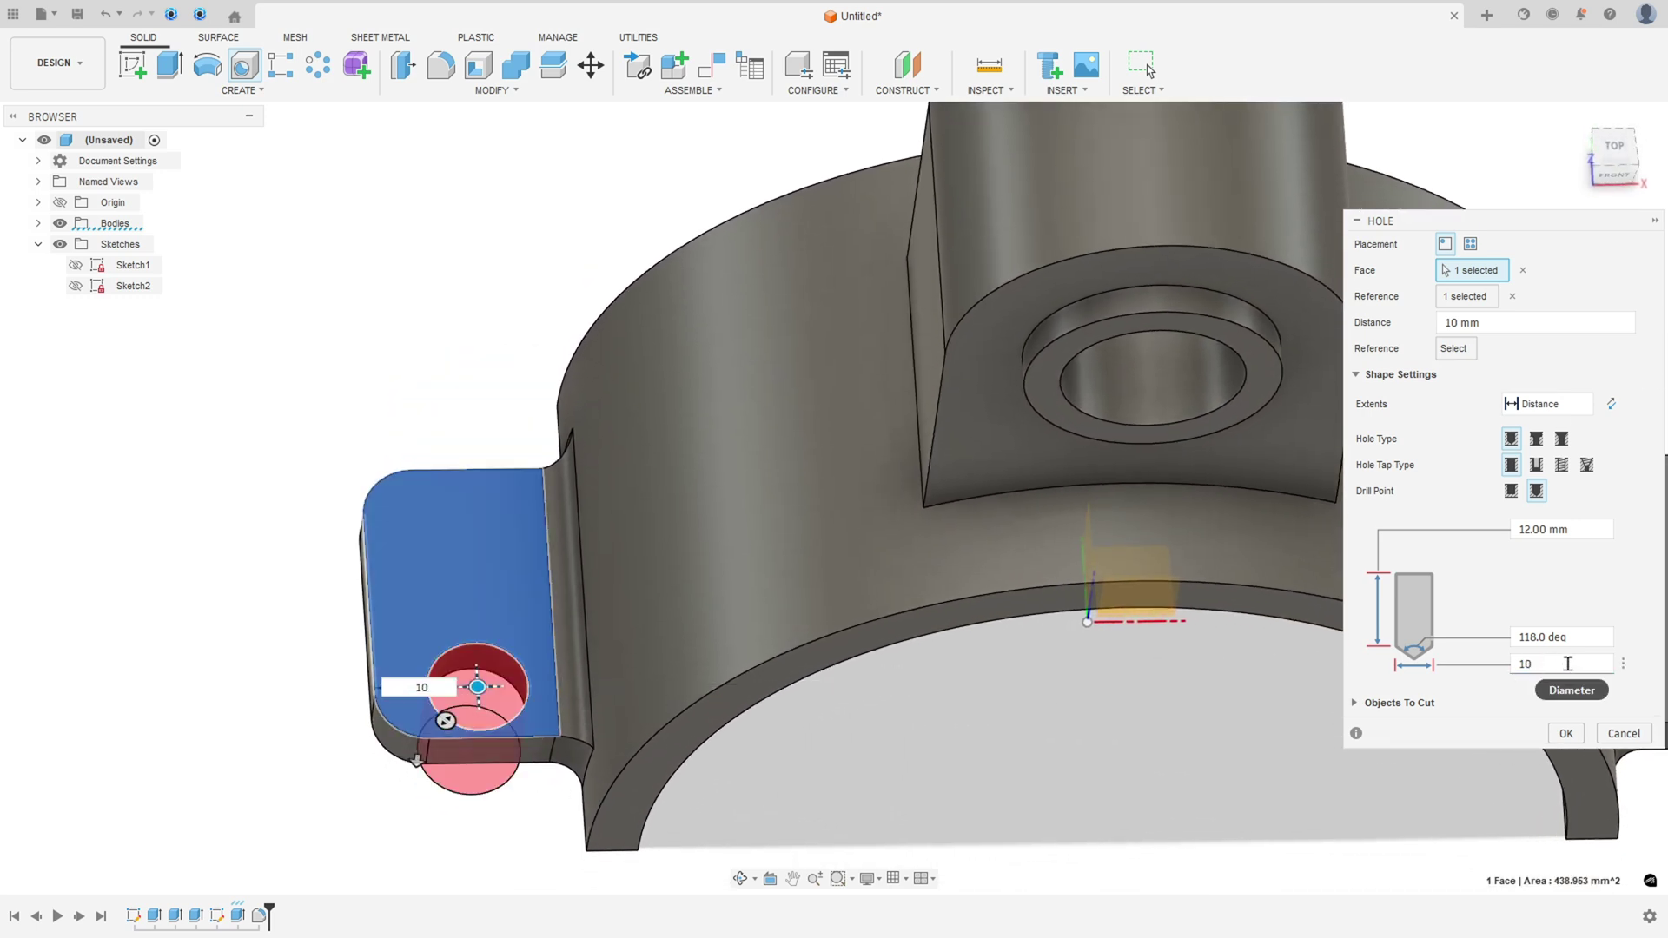
{"action": "left_click_drag", "start_coordinate": [1544, 665], "coordinate": [1481, 667]}
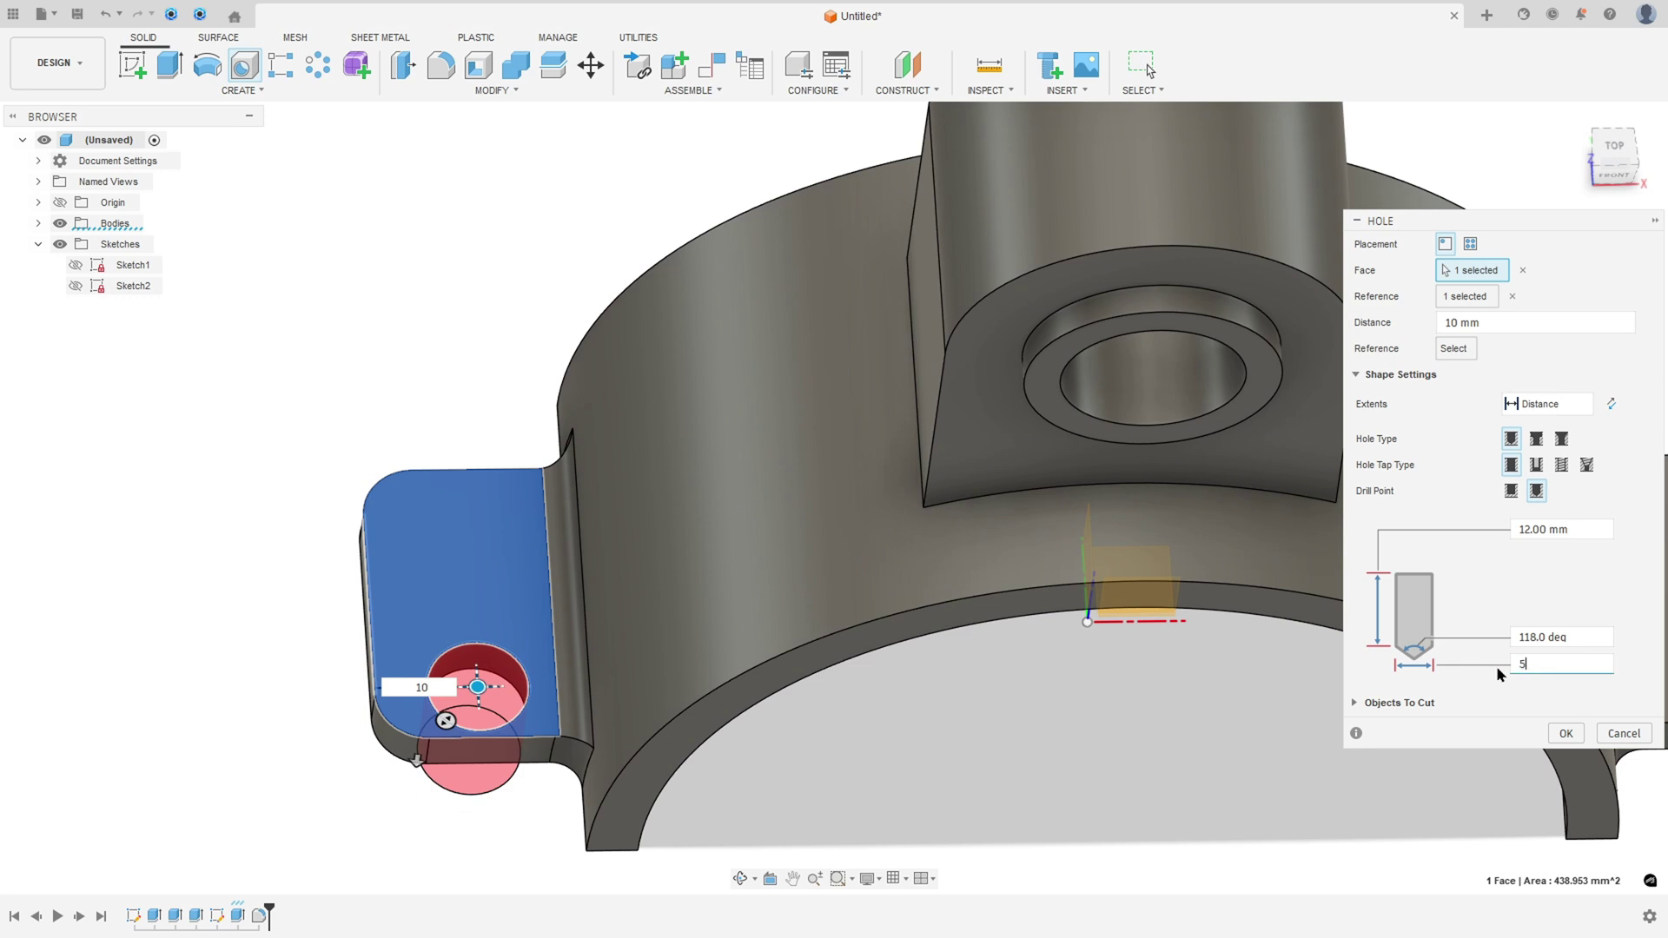
{"action": "type", "text": "5"}
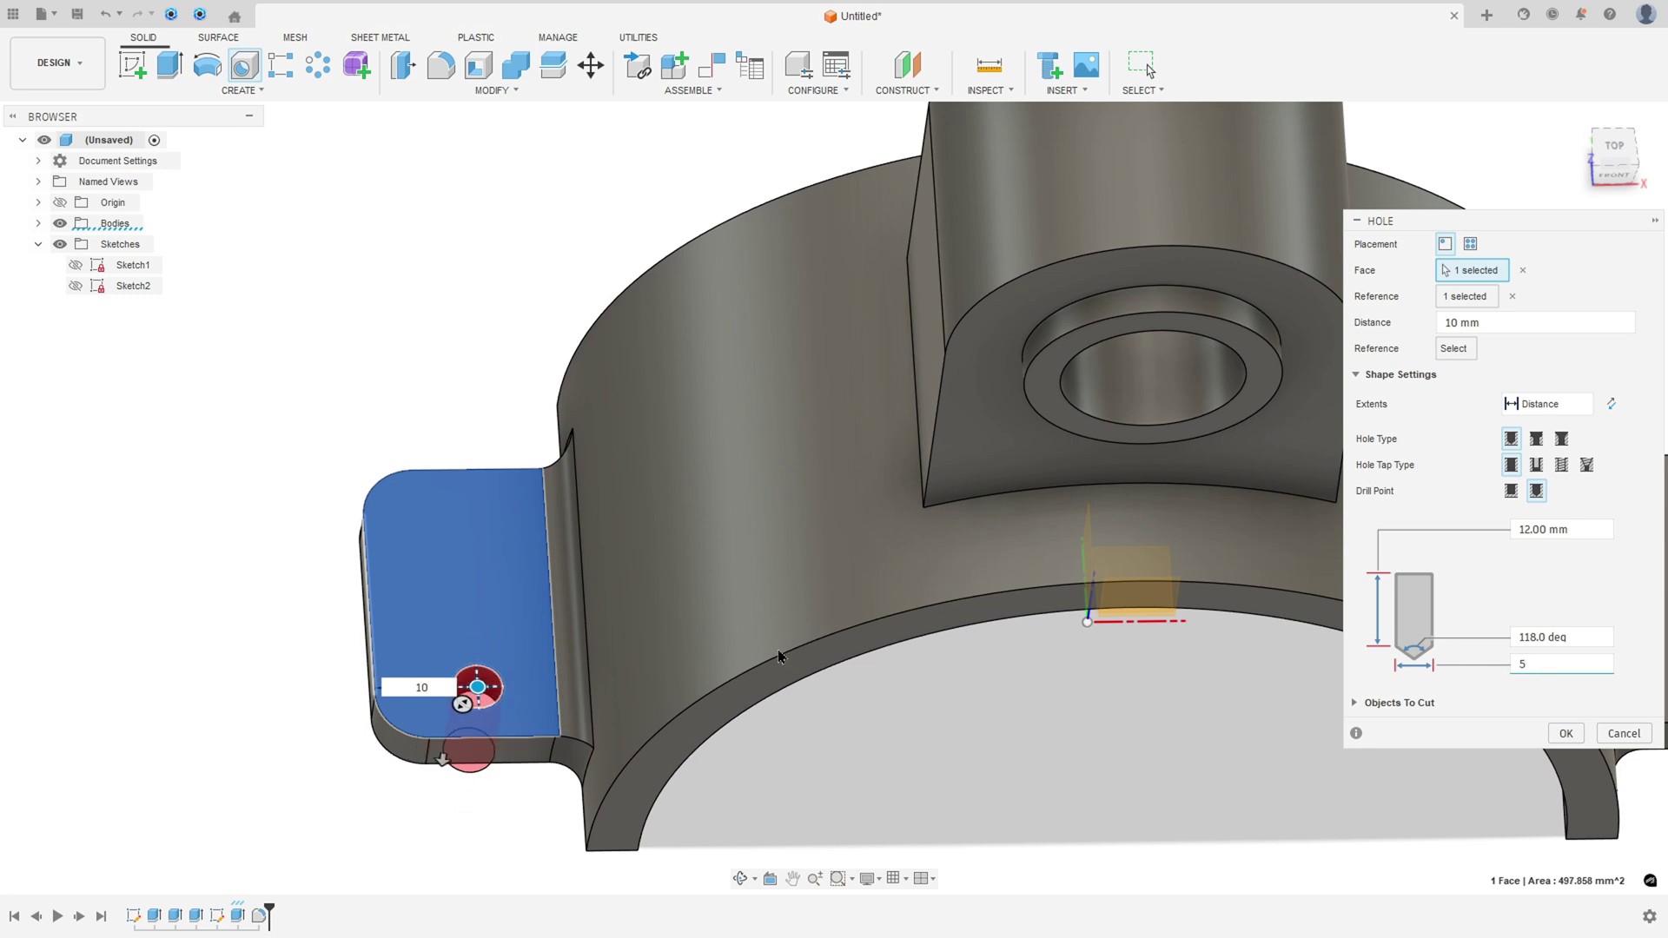
{"action": "left_click", "coordinate": [480, 745]}
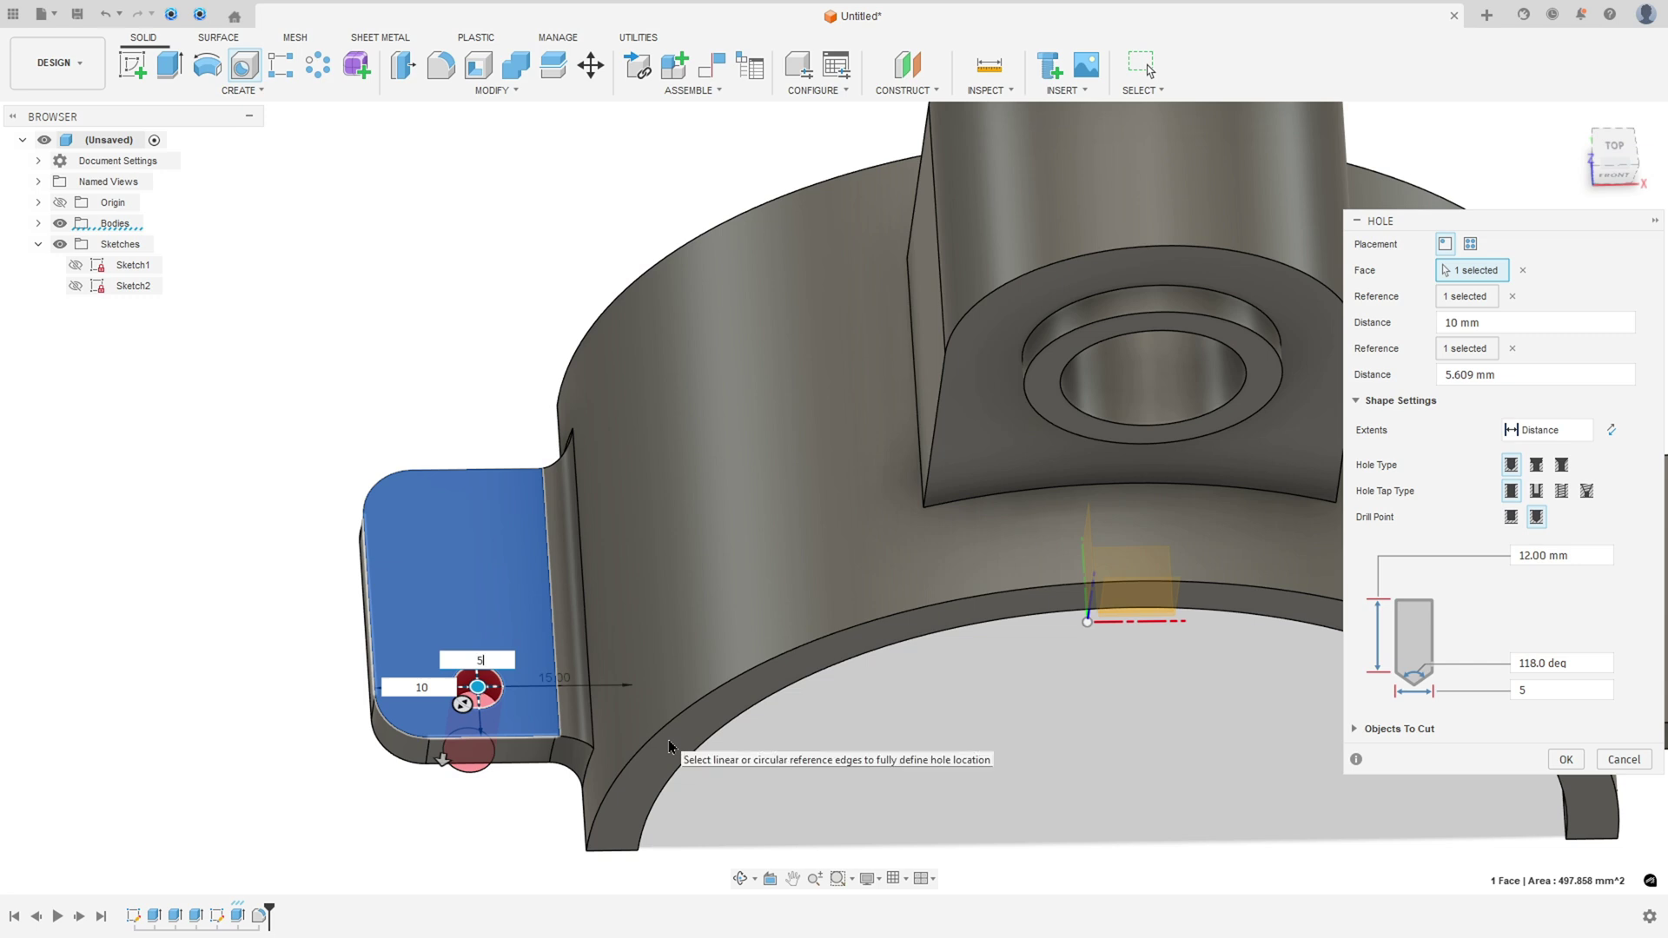
{"action": "type", "text": "5"}
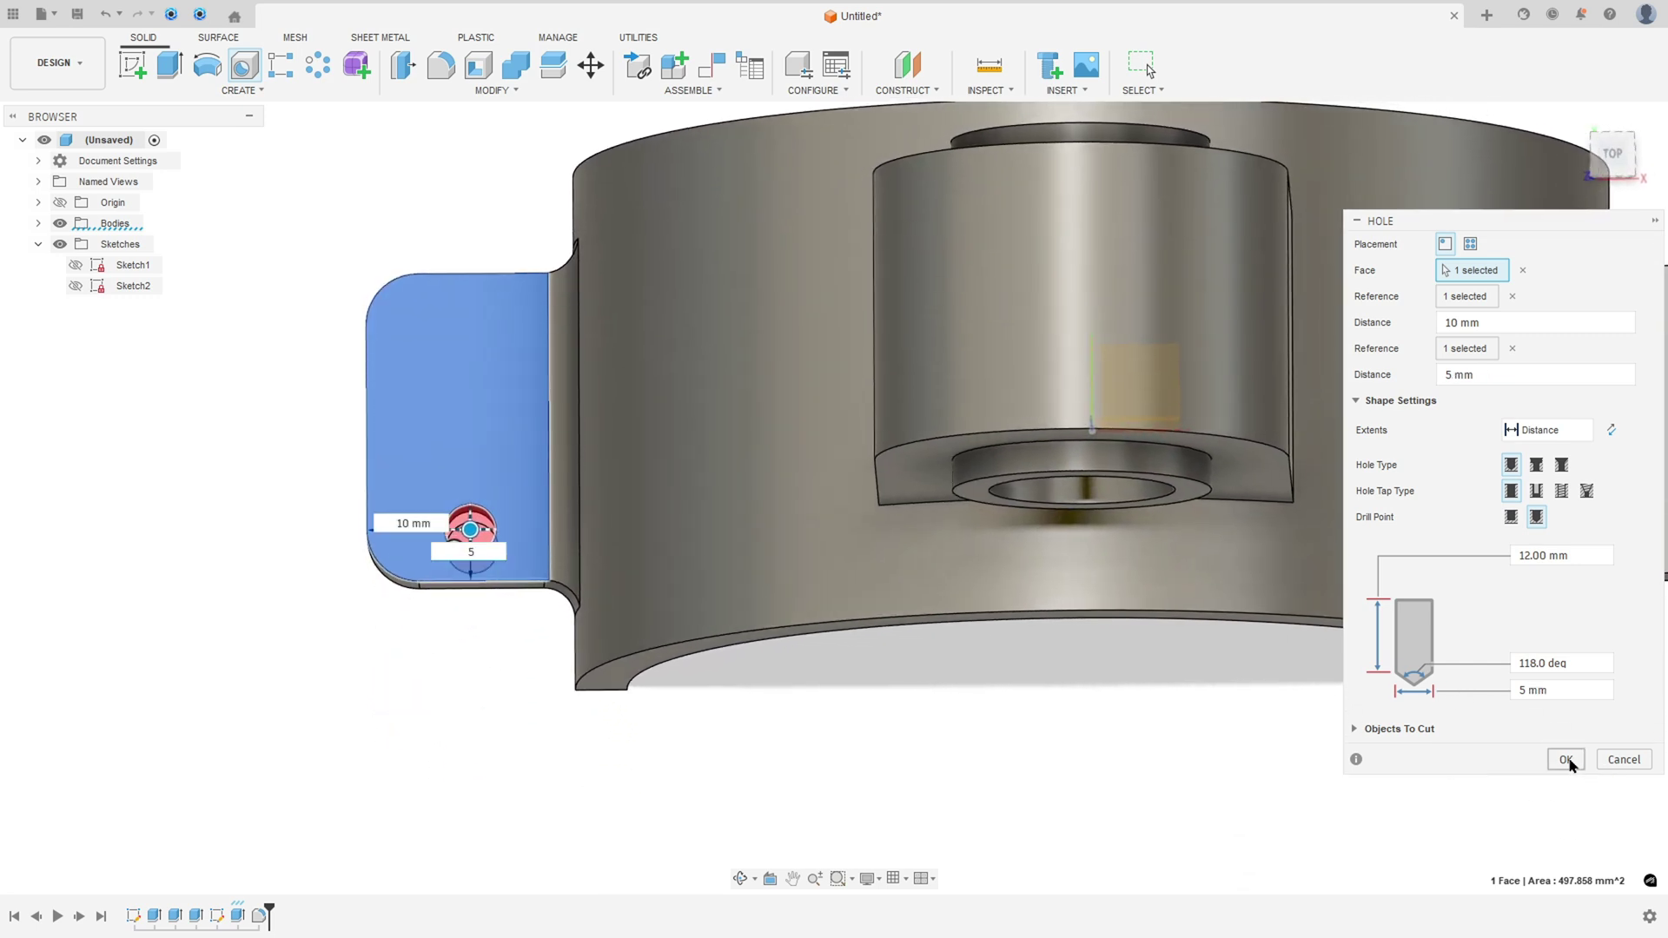
{"action": "left_click", "coordinate": [1566, 760]}
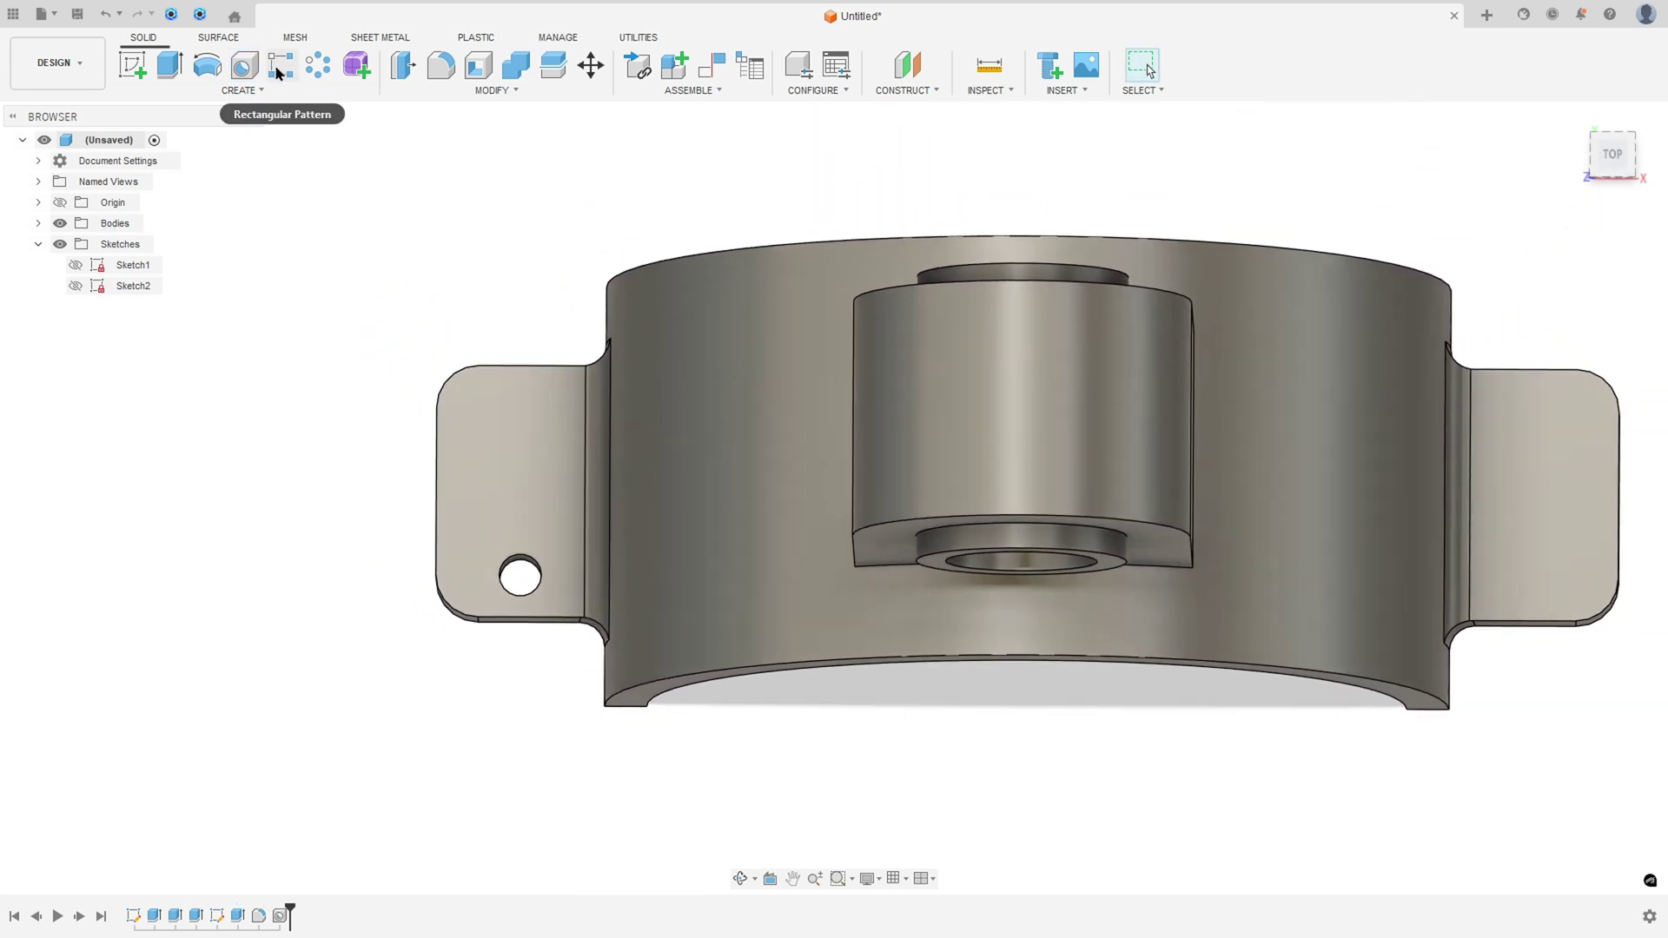
- Start a rectangular pattern of features using the foot hole, directed along the X axis
{"action": "left_click", "coordinate": [276, 64]}
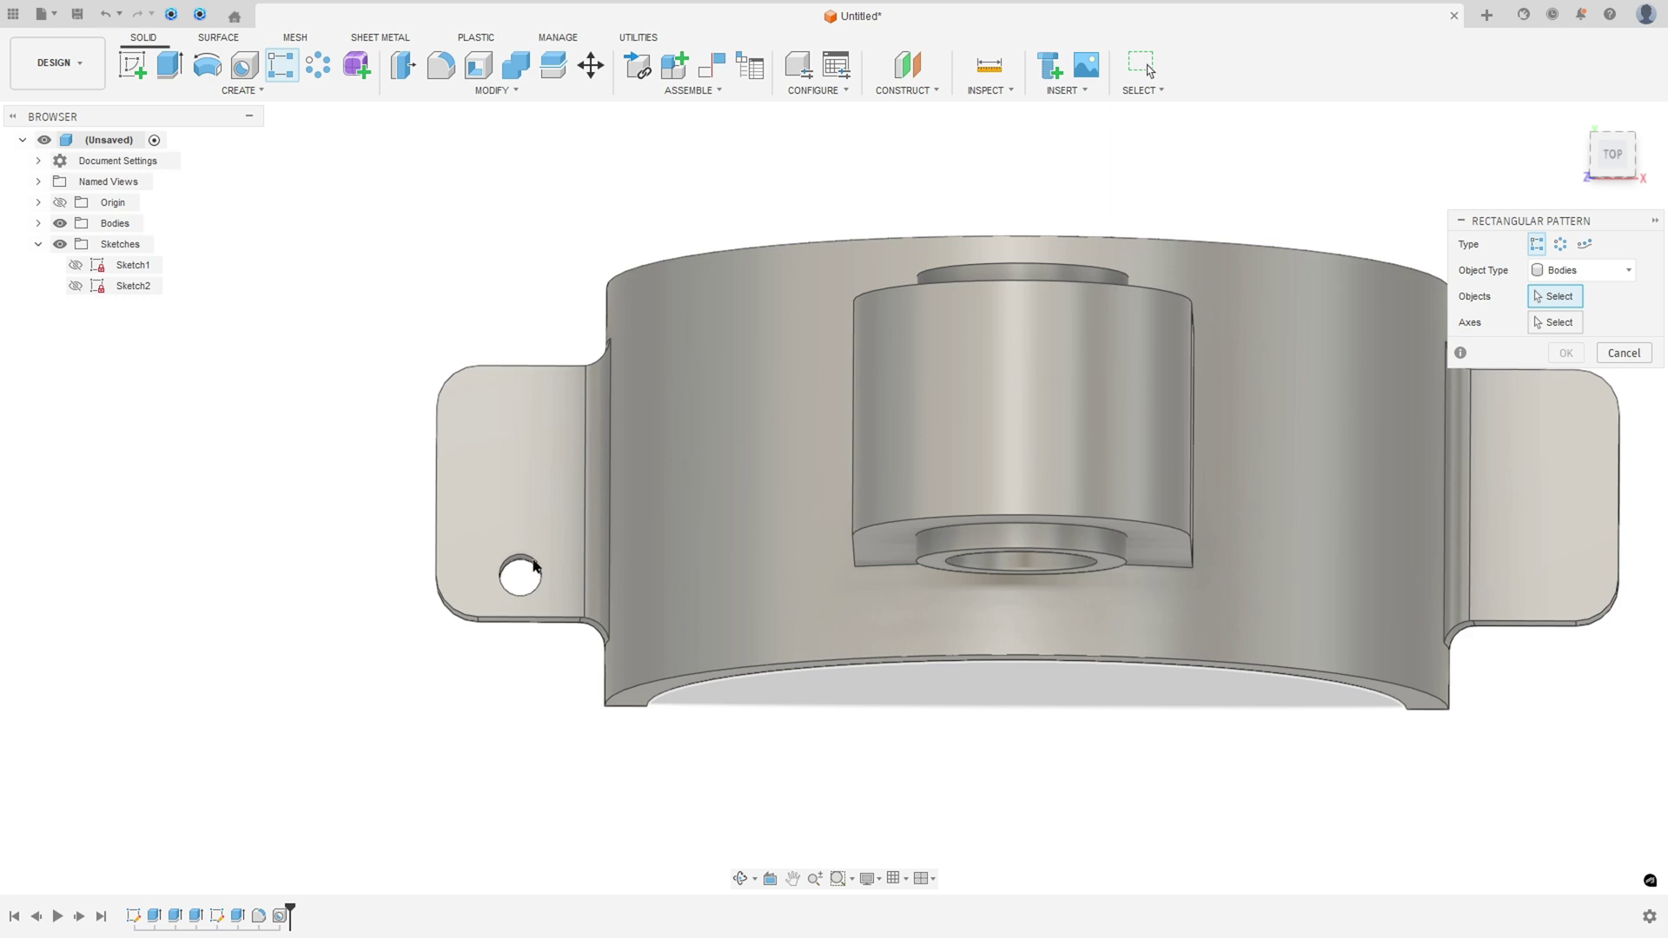
{"action": "left_click", "coordinate": [1589, 273]}
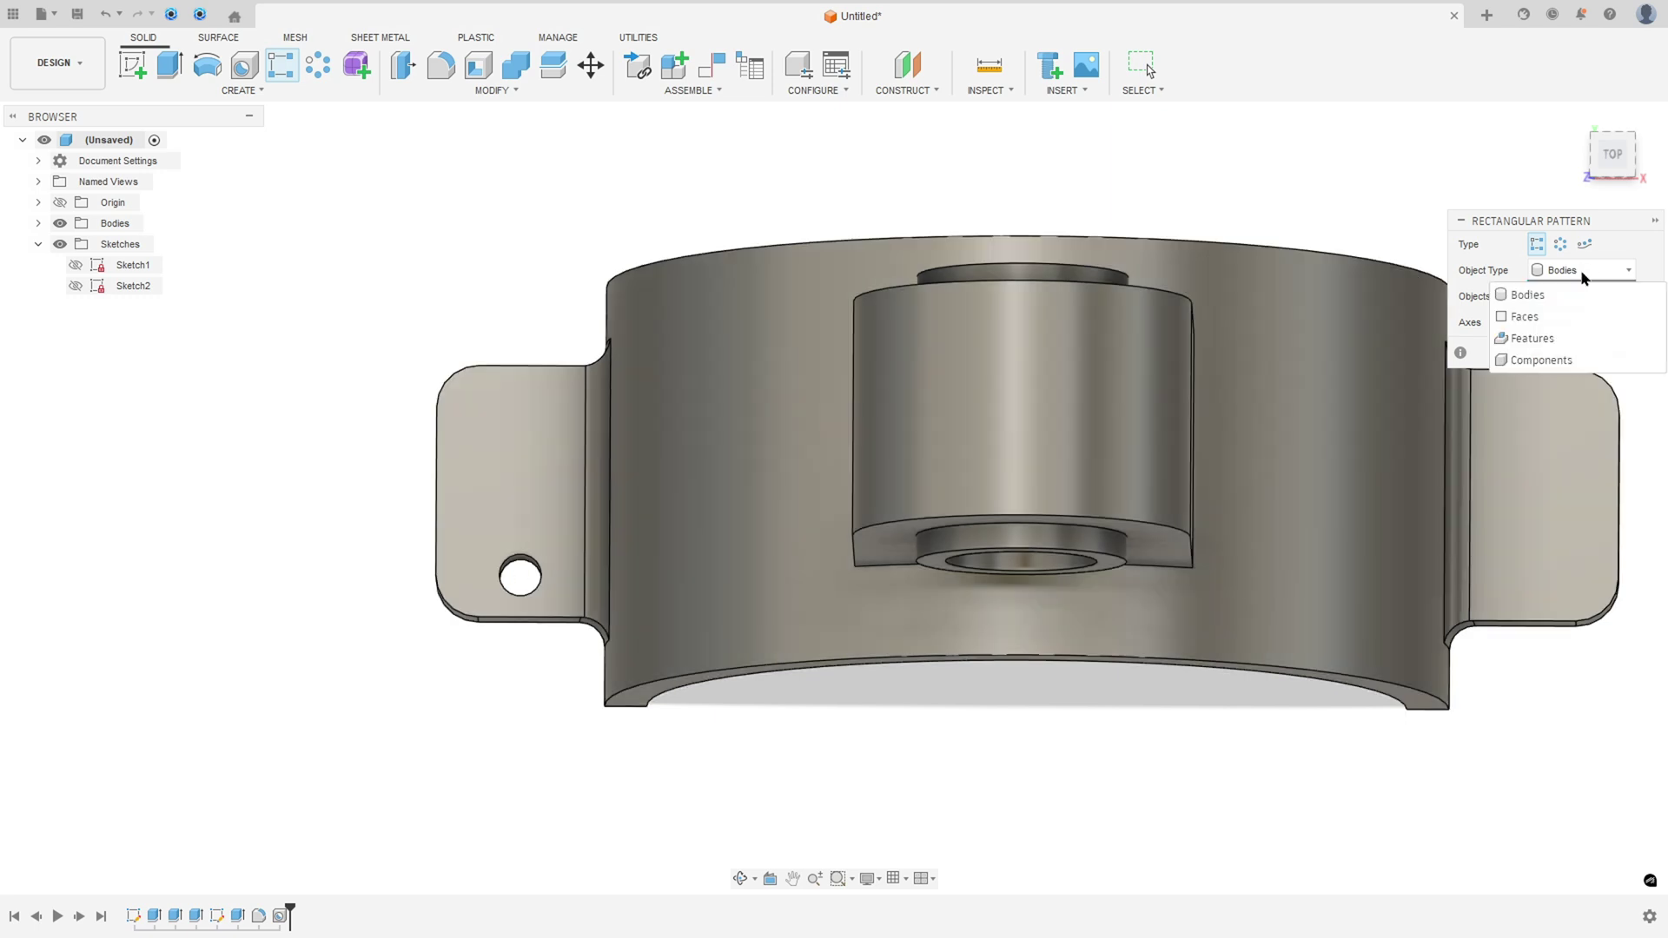
{"action": "left_click", "coordinate": [1541, 334]}
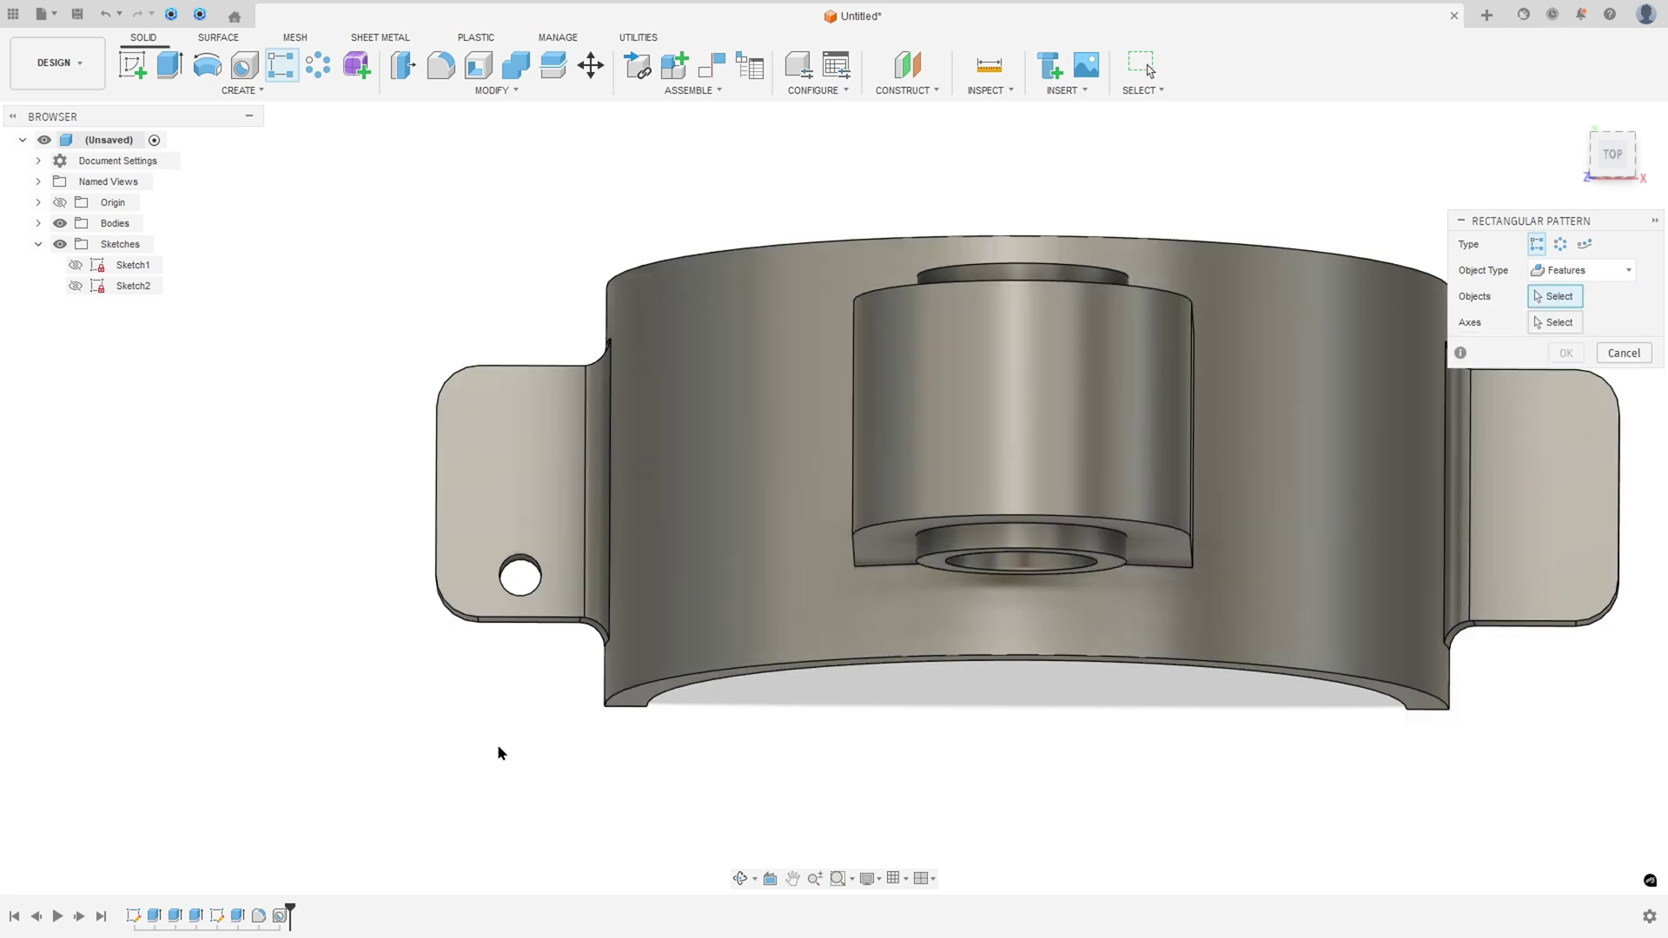
{"action": "left_click", "coordinate": [280, 918]}
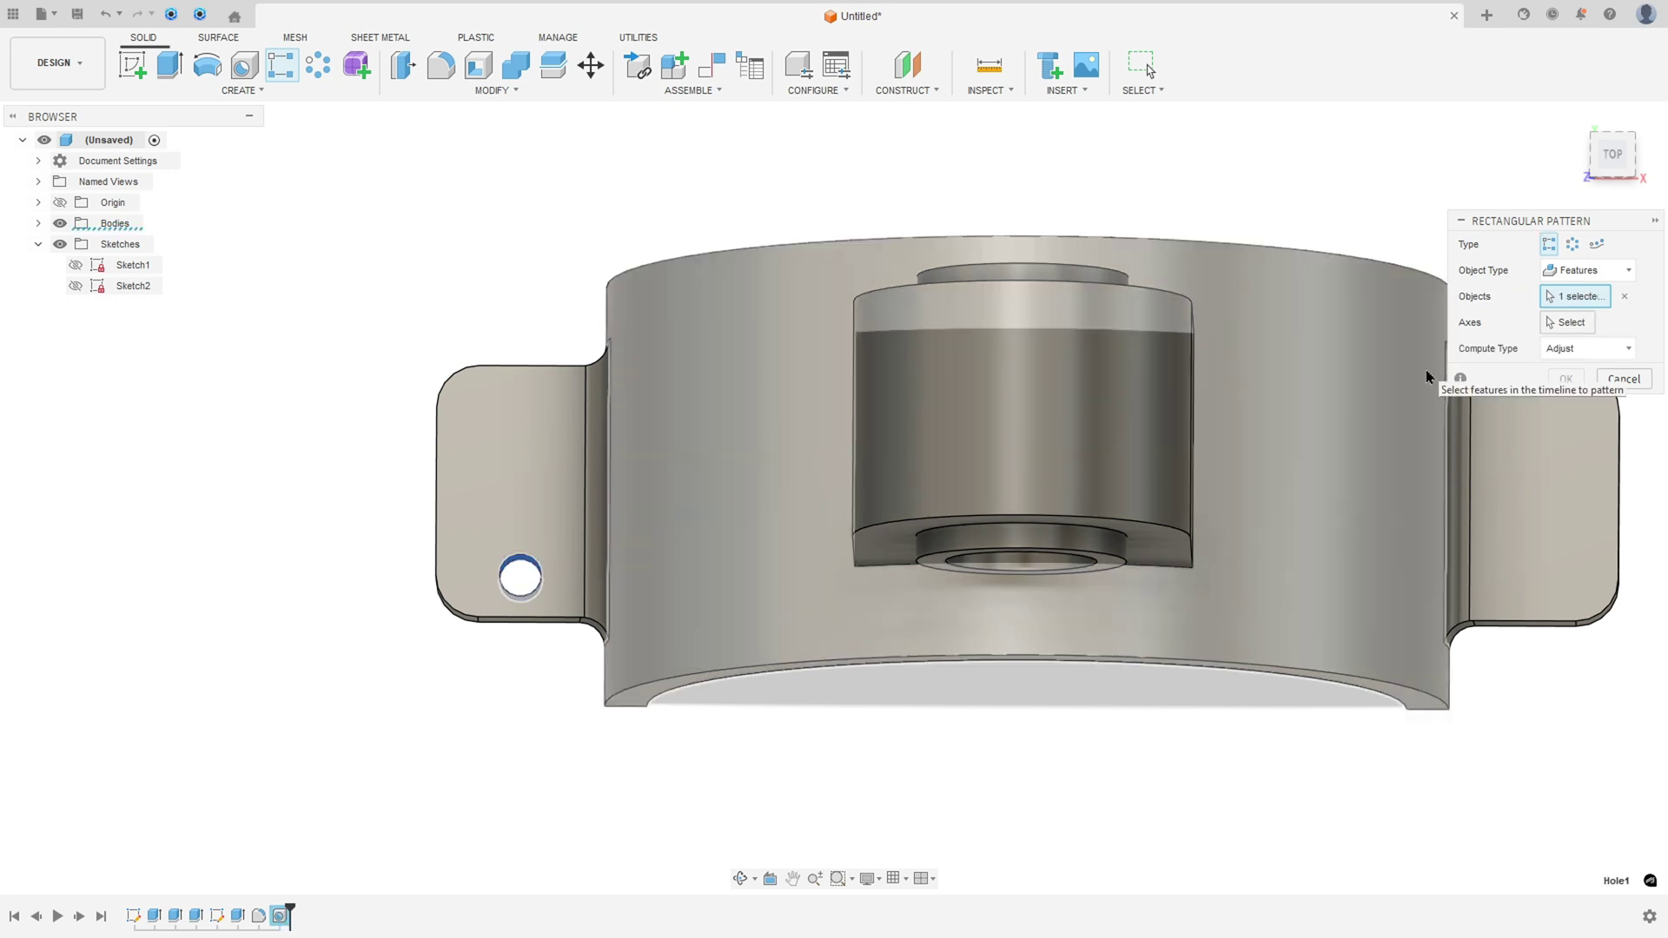
{"action": "left_click", "coordinate": [1579, 324]}
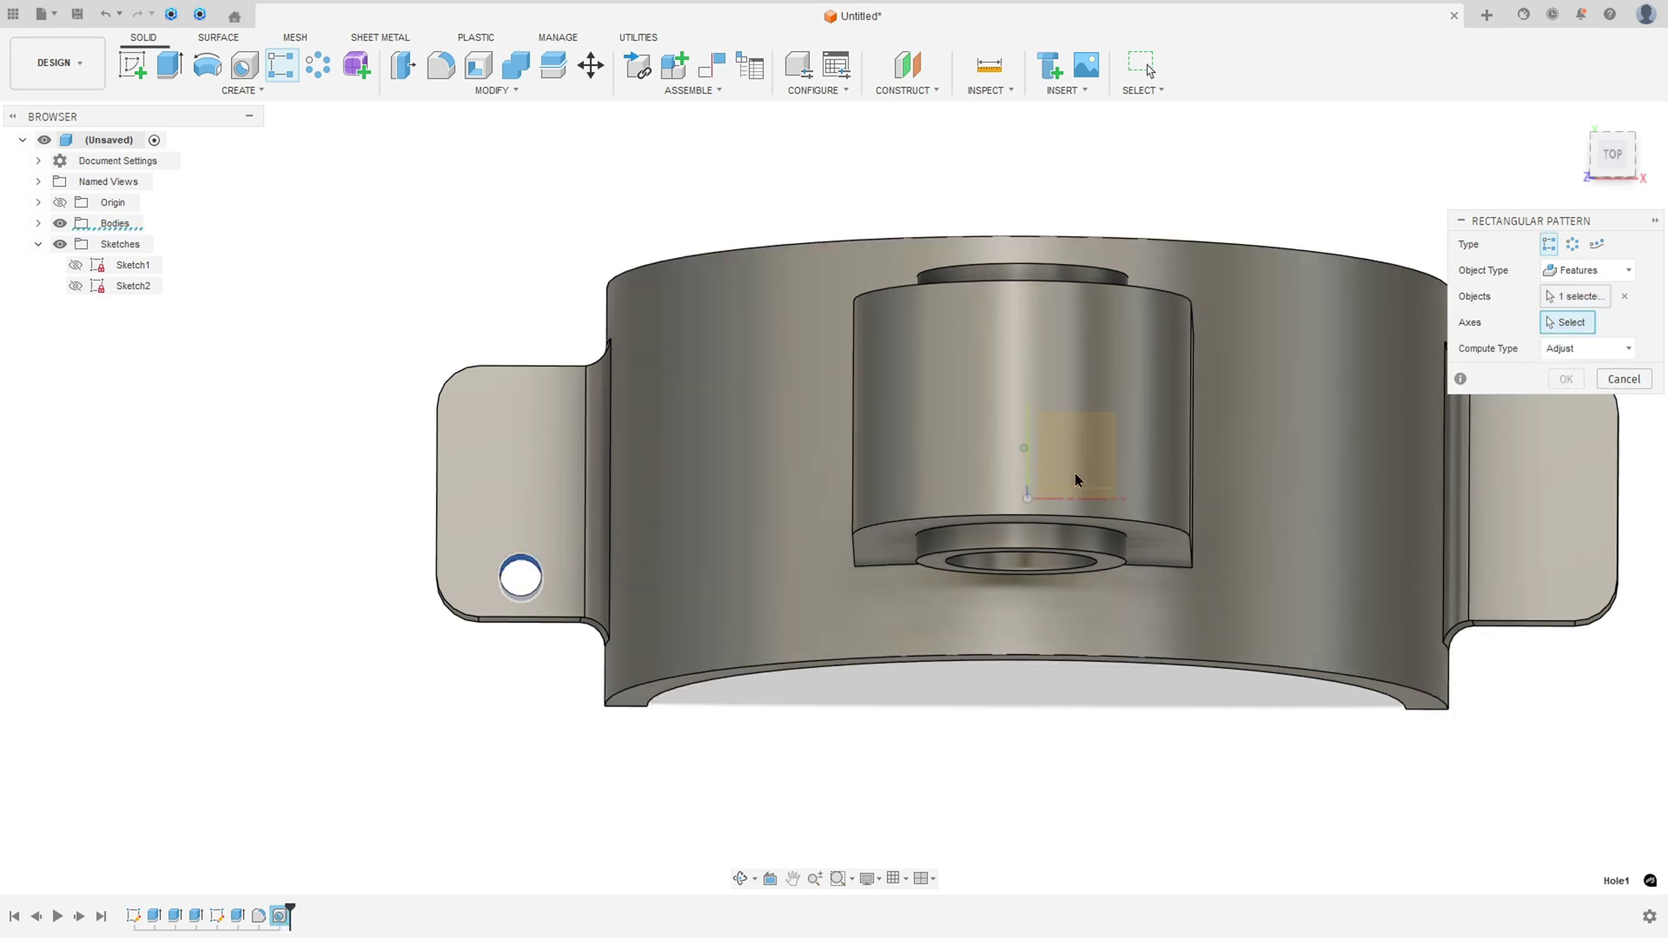
{"action": "middle_click_drag", "start_coordinate": [1075, 472], "coordinate": [1012, 588], "text": "shift"}
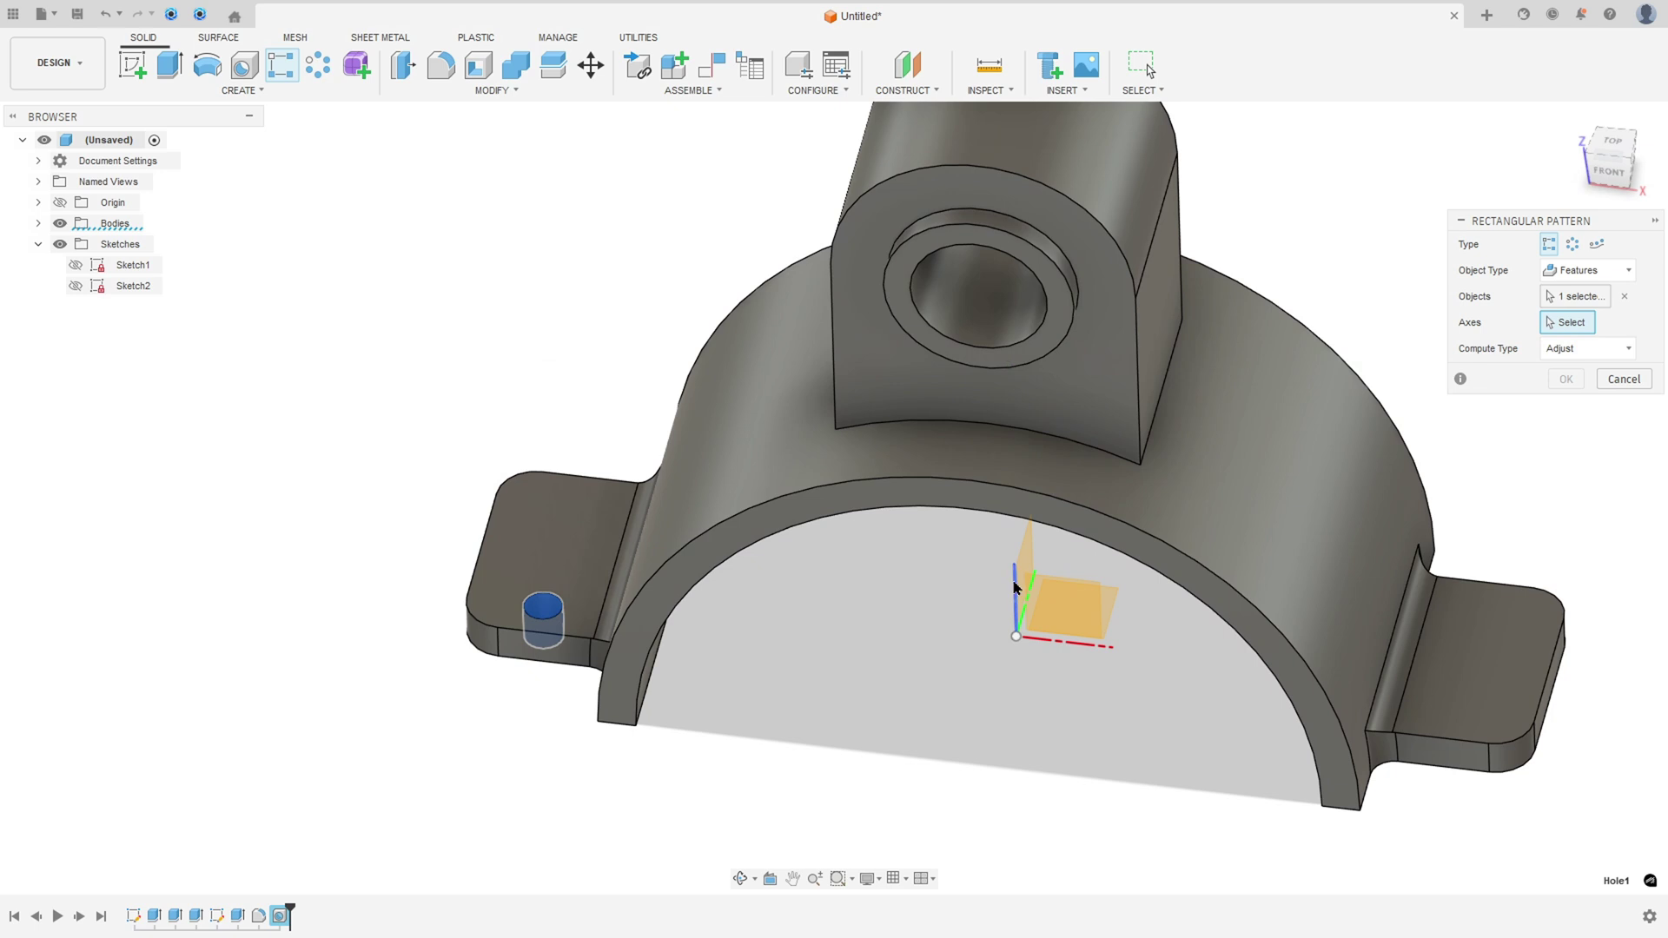
{"action": "scroll", "coordinate": [1054, 597], "scroll_direction": "down", "scroll_amount": 3}
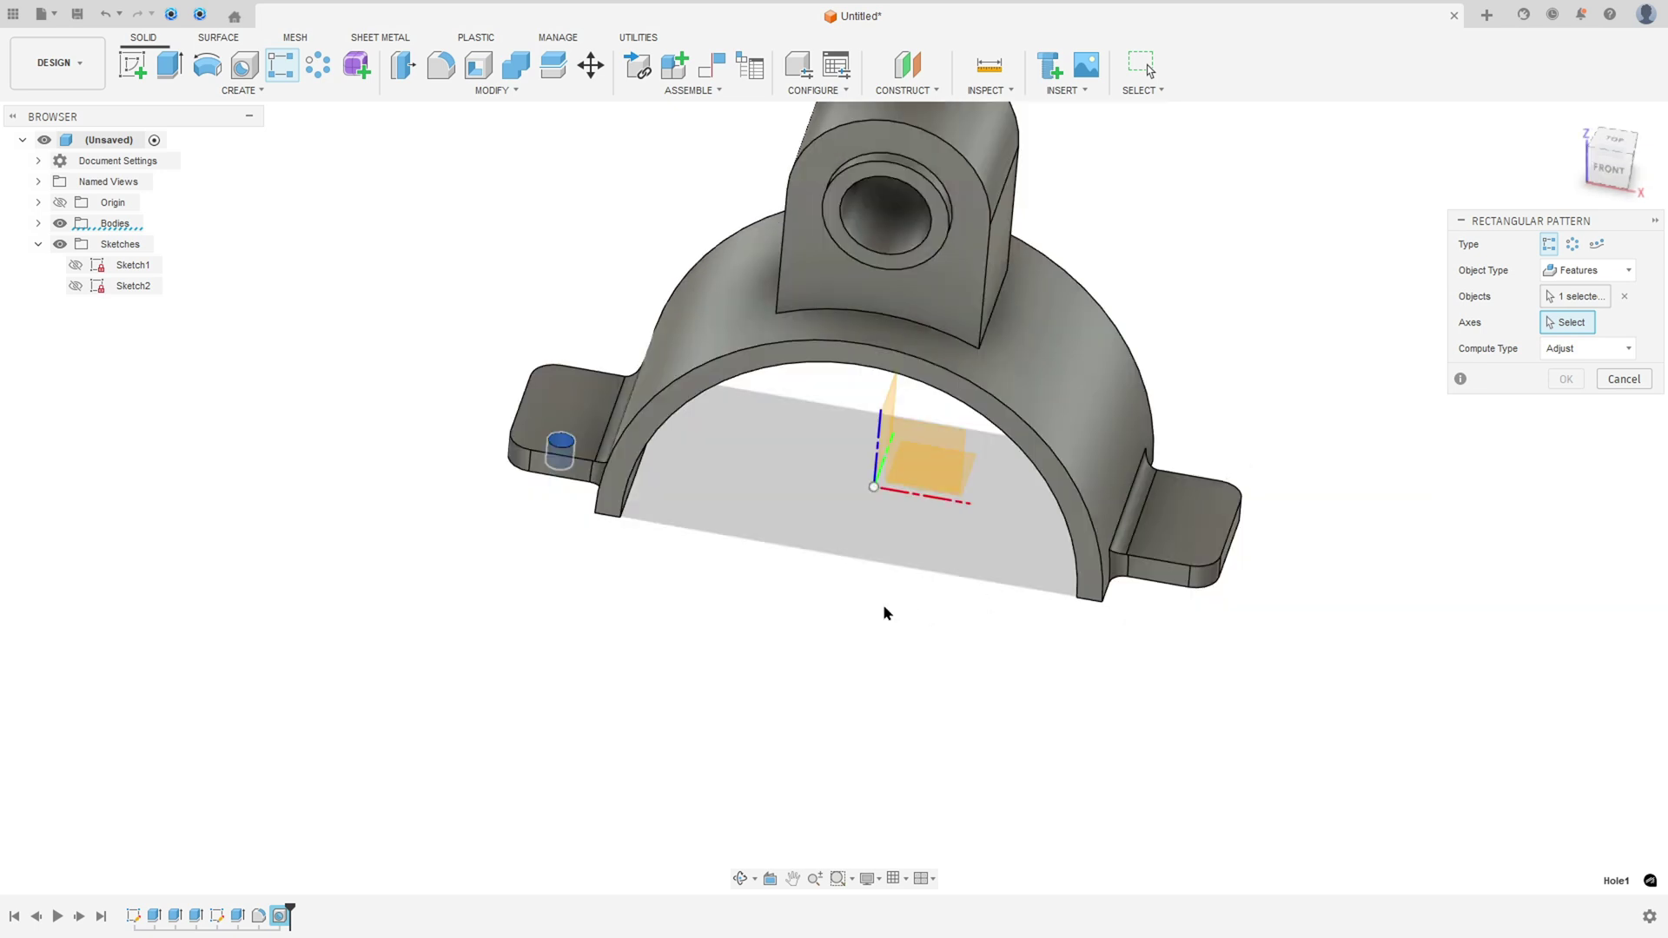
{"action": "left_click", "coordinate": [915, 500]}
{"action": "middle_click_drag", "start_coordinate": [916, 502], "coordinate": [1563, 457], "text": "shift"}
- Pattern the hole 2 by 2 with extents of 120 mm between the feet and 20 mm along the foot depth
{"action": "left_click", "coordinate": [1551, 435]}
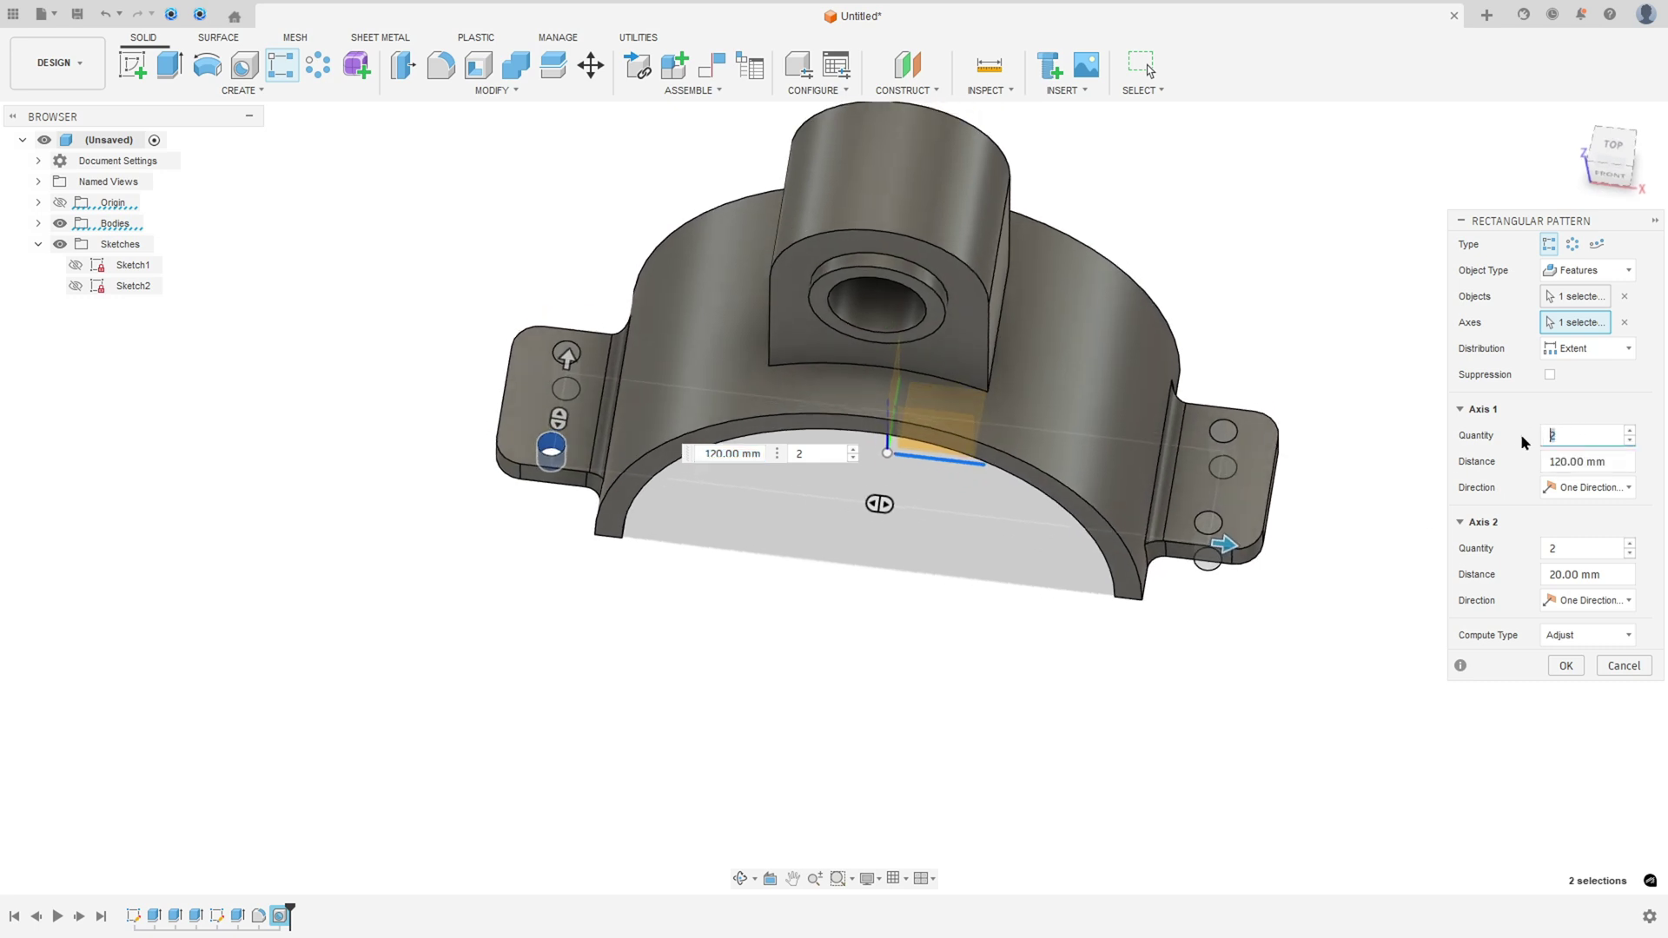
{"action": "middle_click_drag", "start_coordinate": [1534, 551], "coordinate": [556, 306], "text": "shift"}
{"action": "left_click_drag", "start_coordinate": [553, 366], "coordinate": [558, 304]}
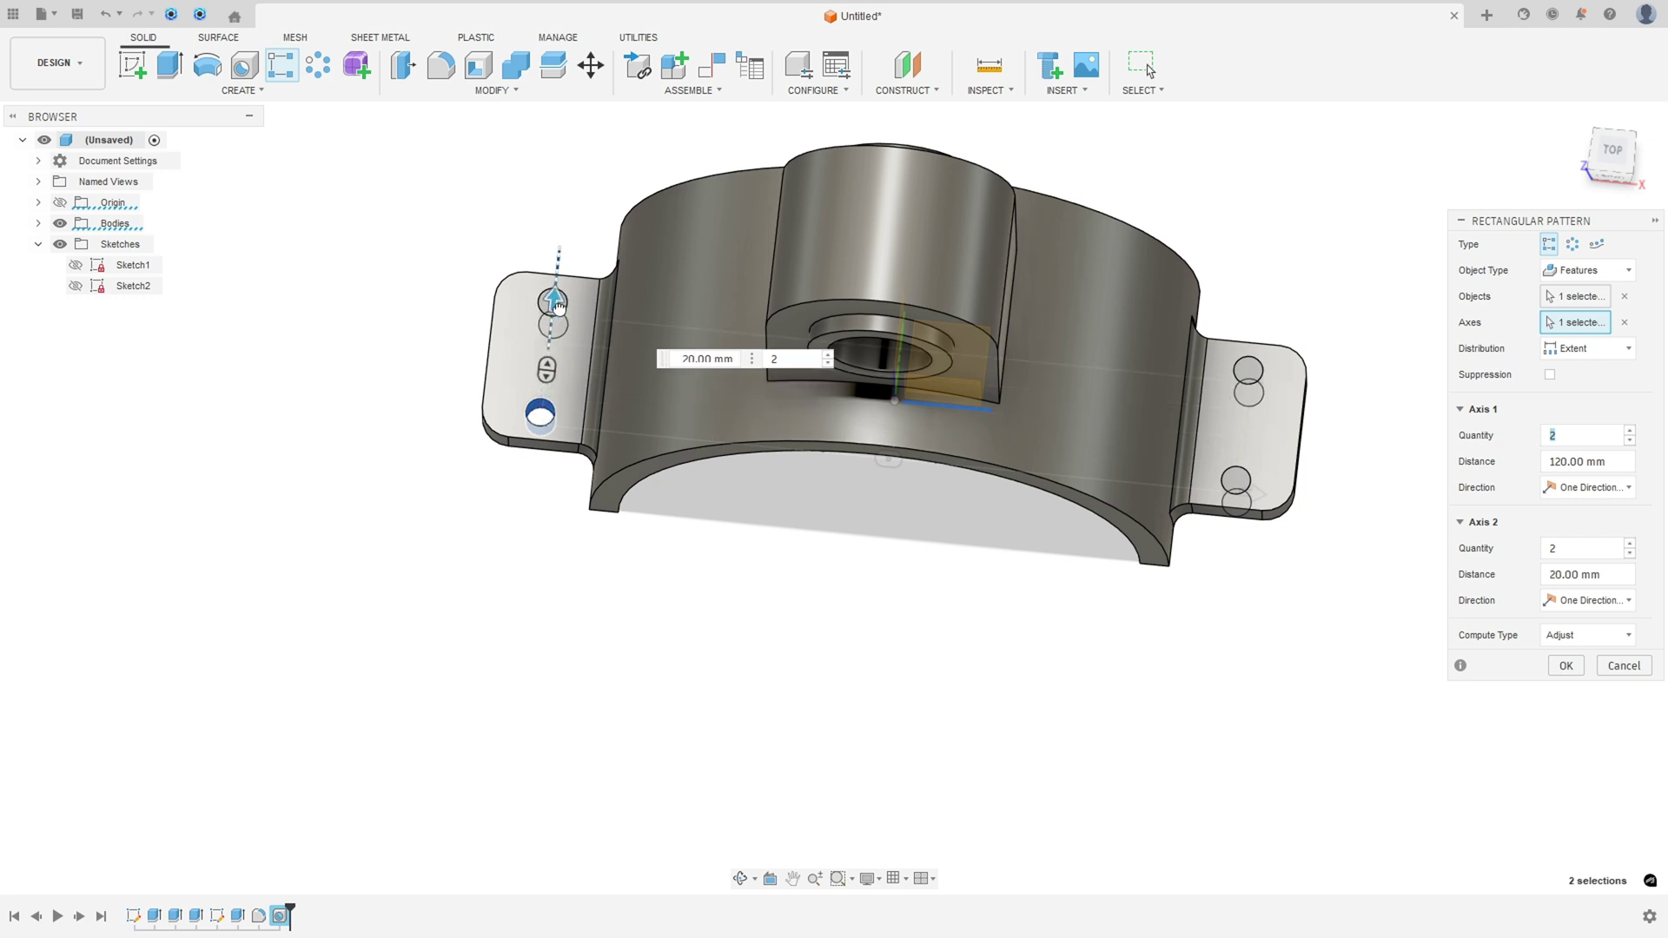
{"action": "middle_click_drag", "start_coordinate": [781, 391], "coordinate": [781, 451], "text": "shift"}
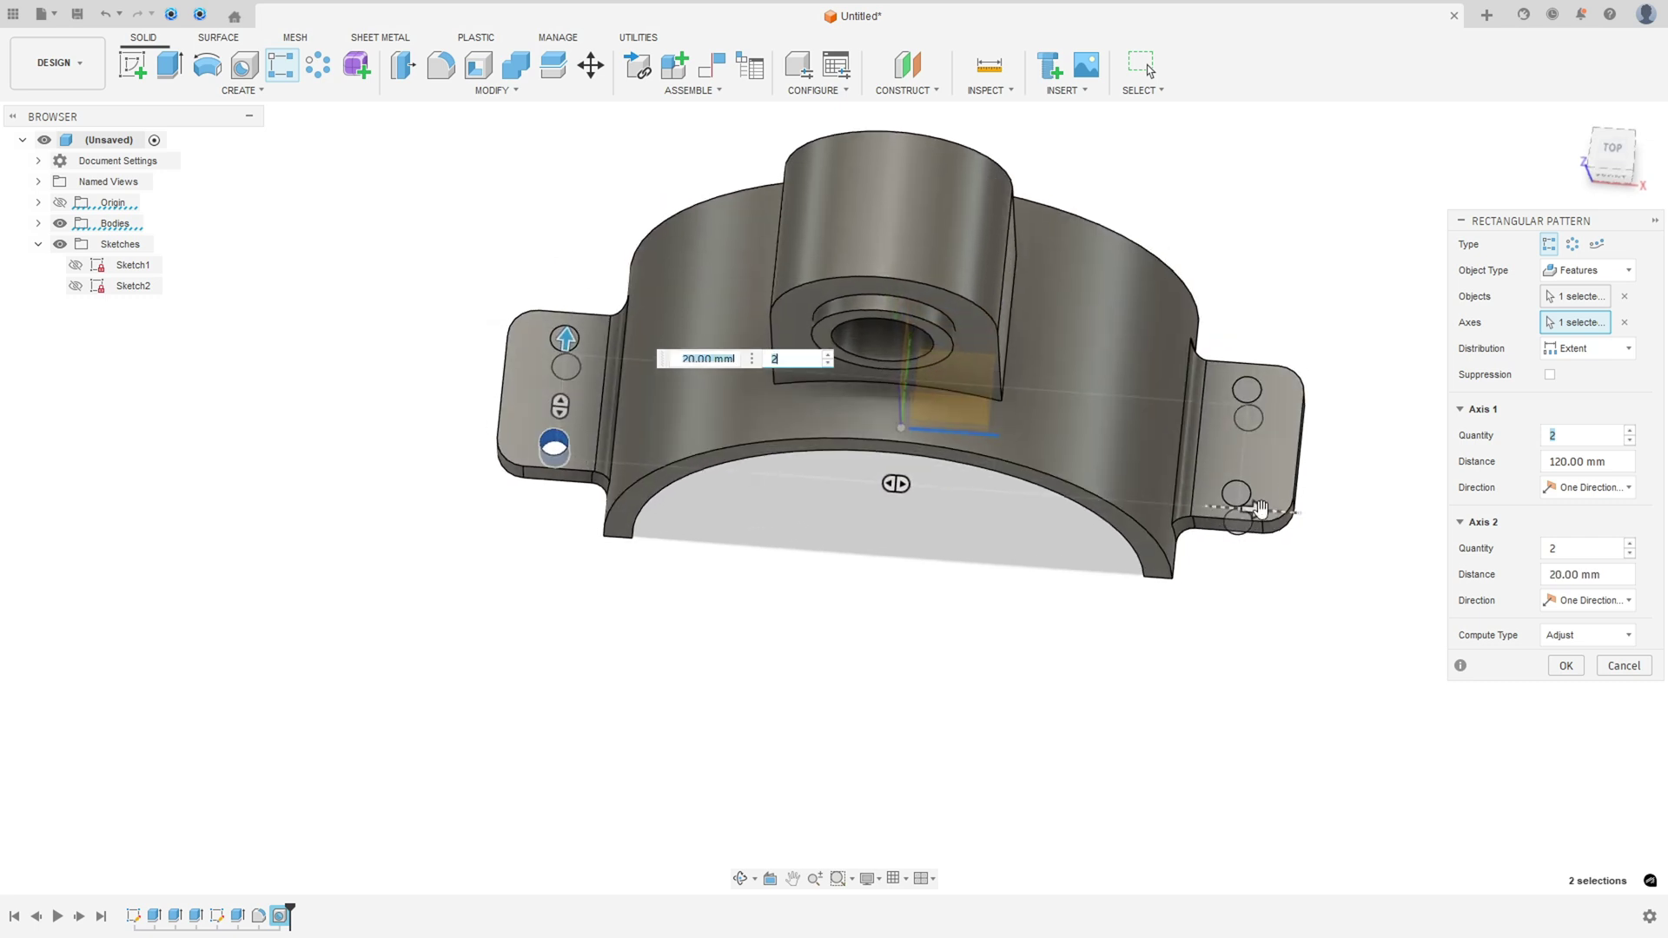
{"action": "mouse_move", "coordinate": [1237, 503]}
{"action": "left_mouse_down"}
{"action": "mouse_move", "coordinate": [1167, 502]}
{"action": "mouse_move", "coordinate": [1248, 493]}
{"action": "left_mouse_up"}
{"action": "middle_click_drag", "start_coordinate": [1248, 492], "coordinate": [1268, 507], "text": "shift"}
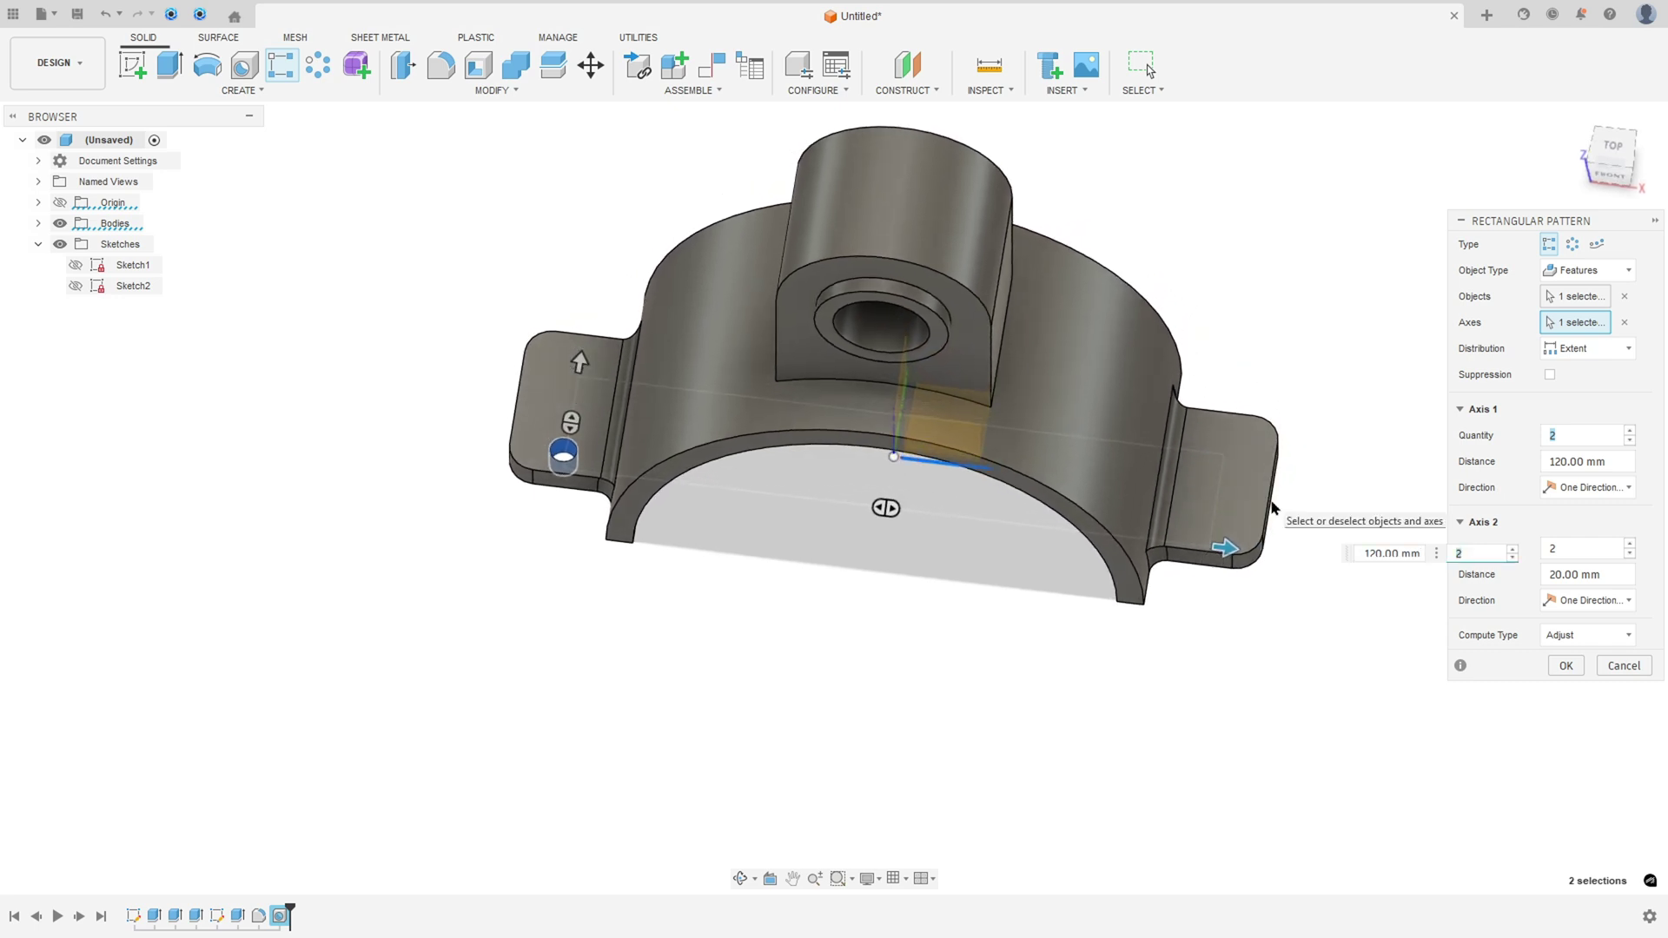
{"action": "left_click", "coordinate": [1565, 666]}
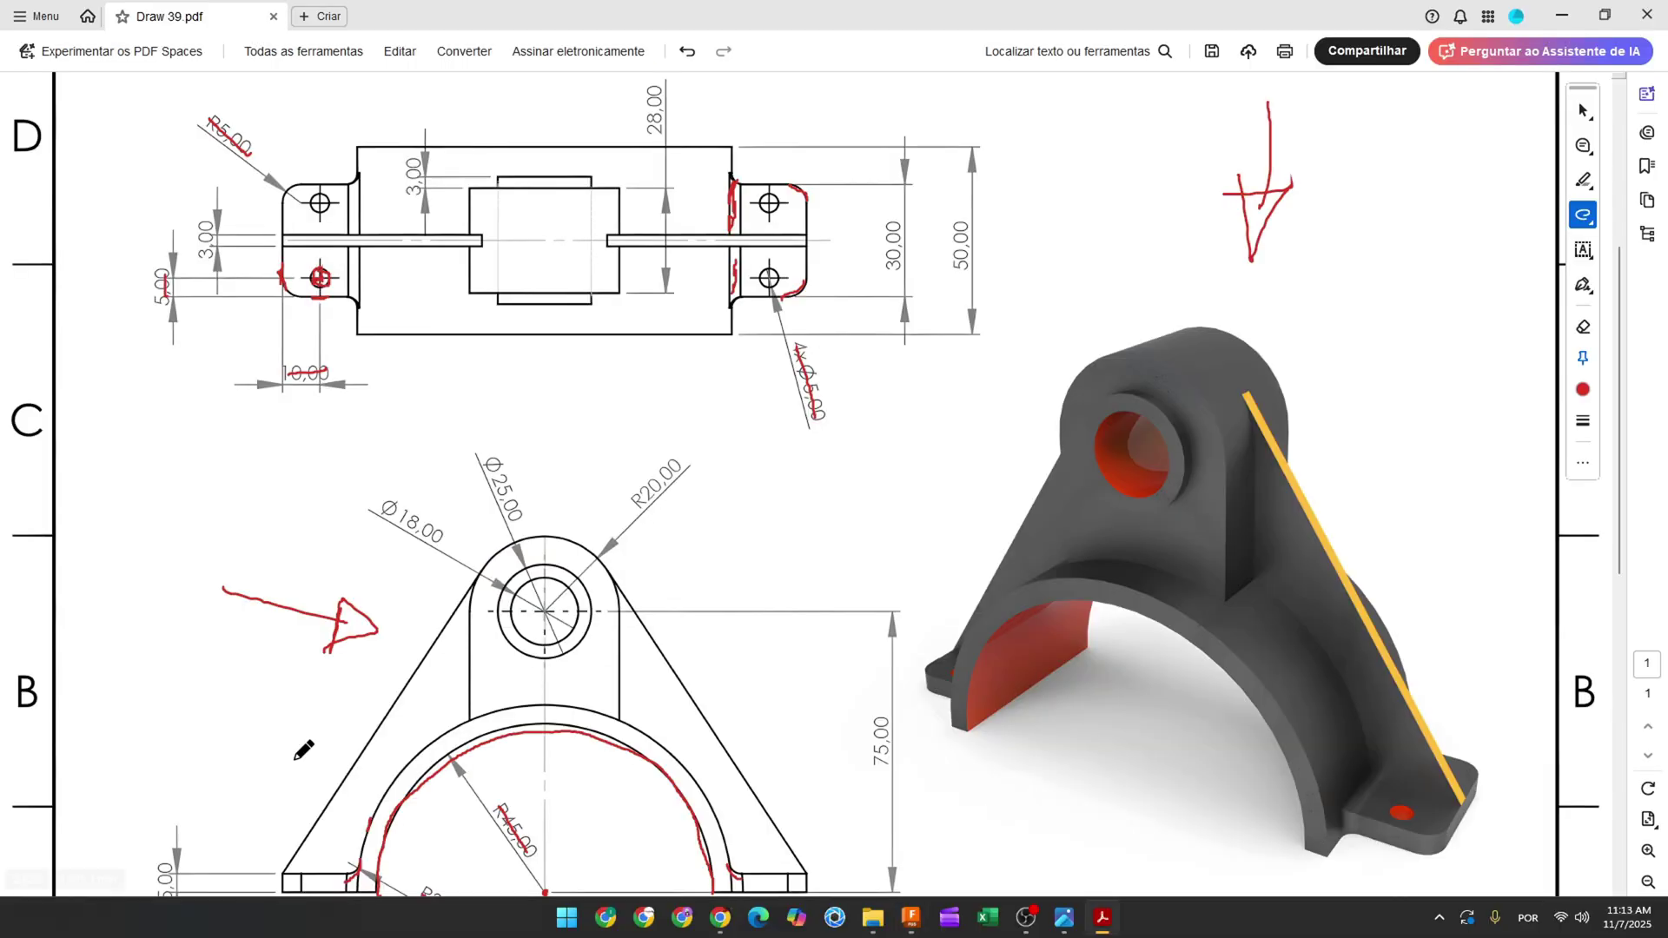
- Mark the sloping rib from the lug down to the foot on the 3D view in the Draw 39 PDF
{"action": "scroll", "coordinate": [1225, 490], "scroll_direction": "down", "scroll_amount": 3}
{"action": "mouse_move", "coordinate": [1258, 288]}
{"action": "left_mouse_down"}
{"action": "mouse_move", "coordinate": [1357, 448]}
{"action": "mouse_move", "coordinate": [1439, 640]}
{"action": "left_mouse_up"}
{"action": "left_click_drag", "start_coordinate": [1252, 273], "coordinate": [1309, 410]}
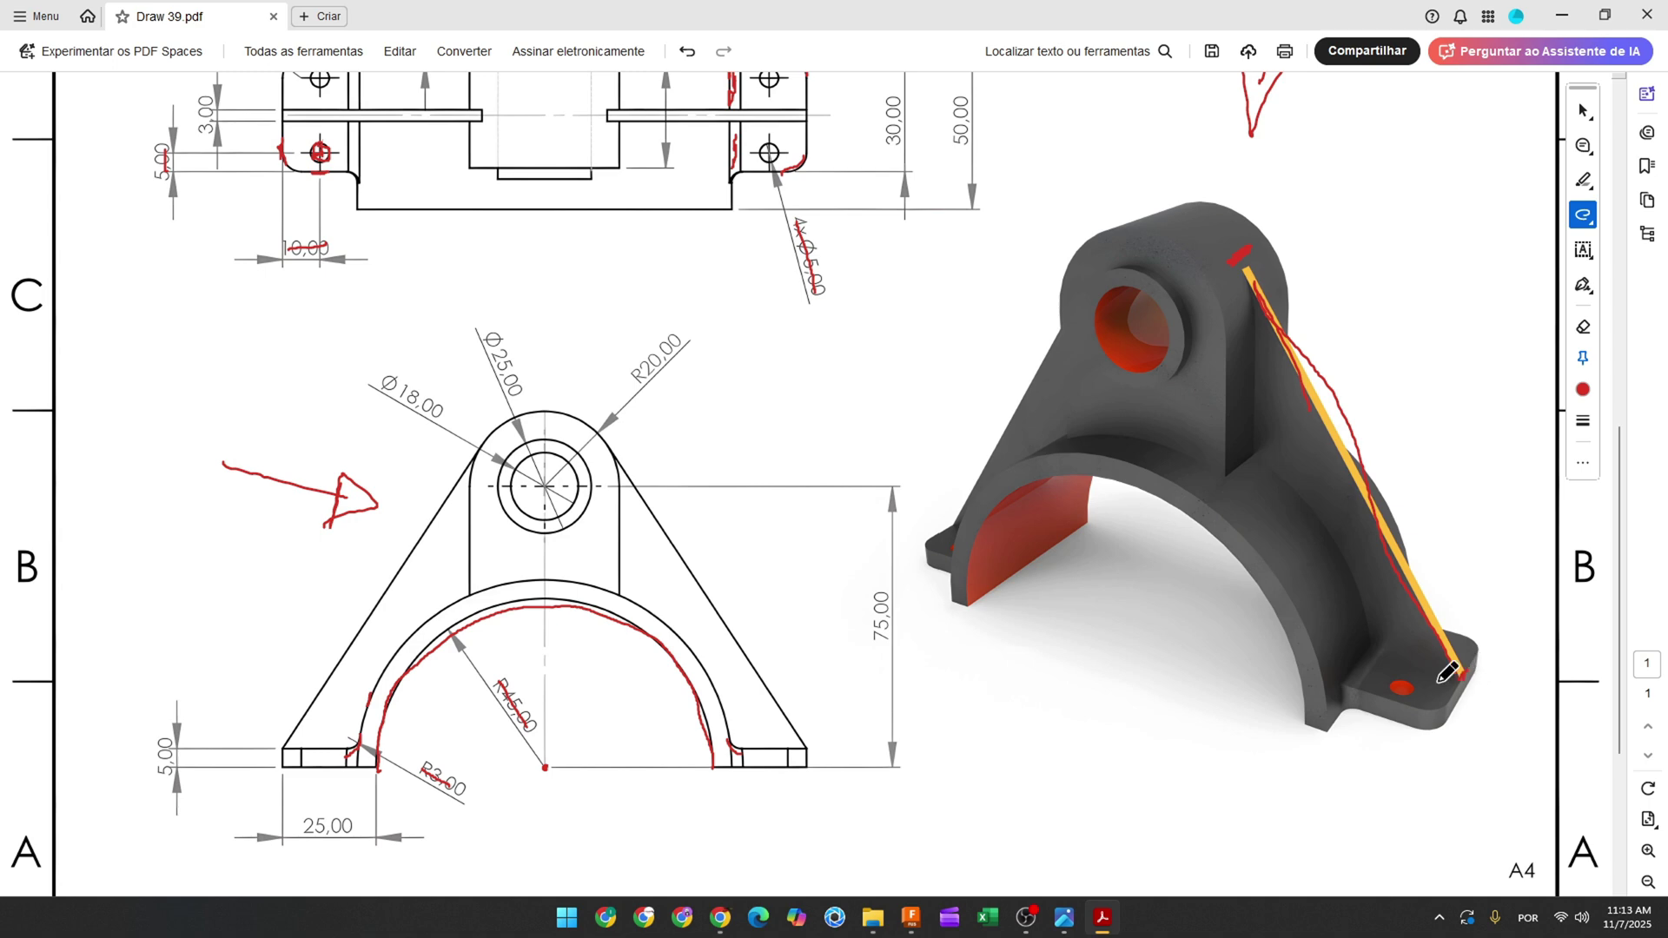
- Check the rib thickness in the drawing's top view, switch to Fusion, and start a sketch on the XZ origin plane
{"action": "scroll", "coordinate": [816, 543], "scroll_direction": "up", "scroll_amount": 3}
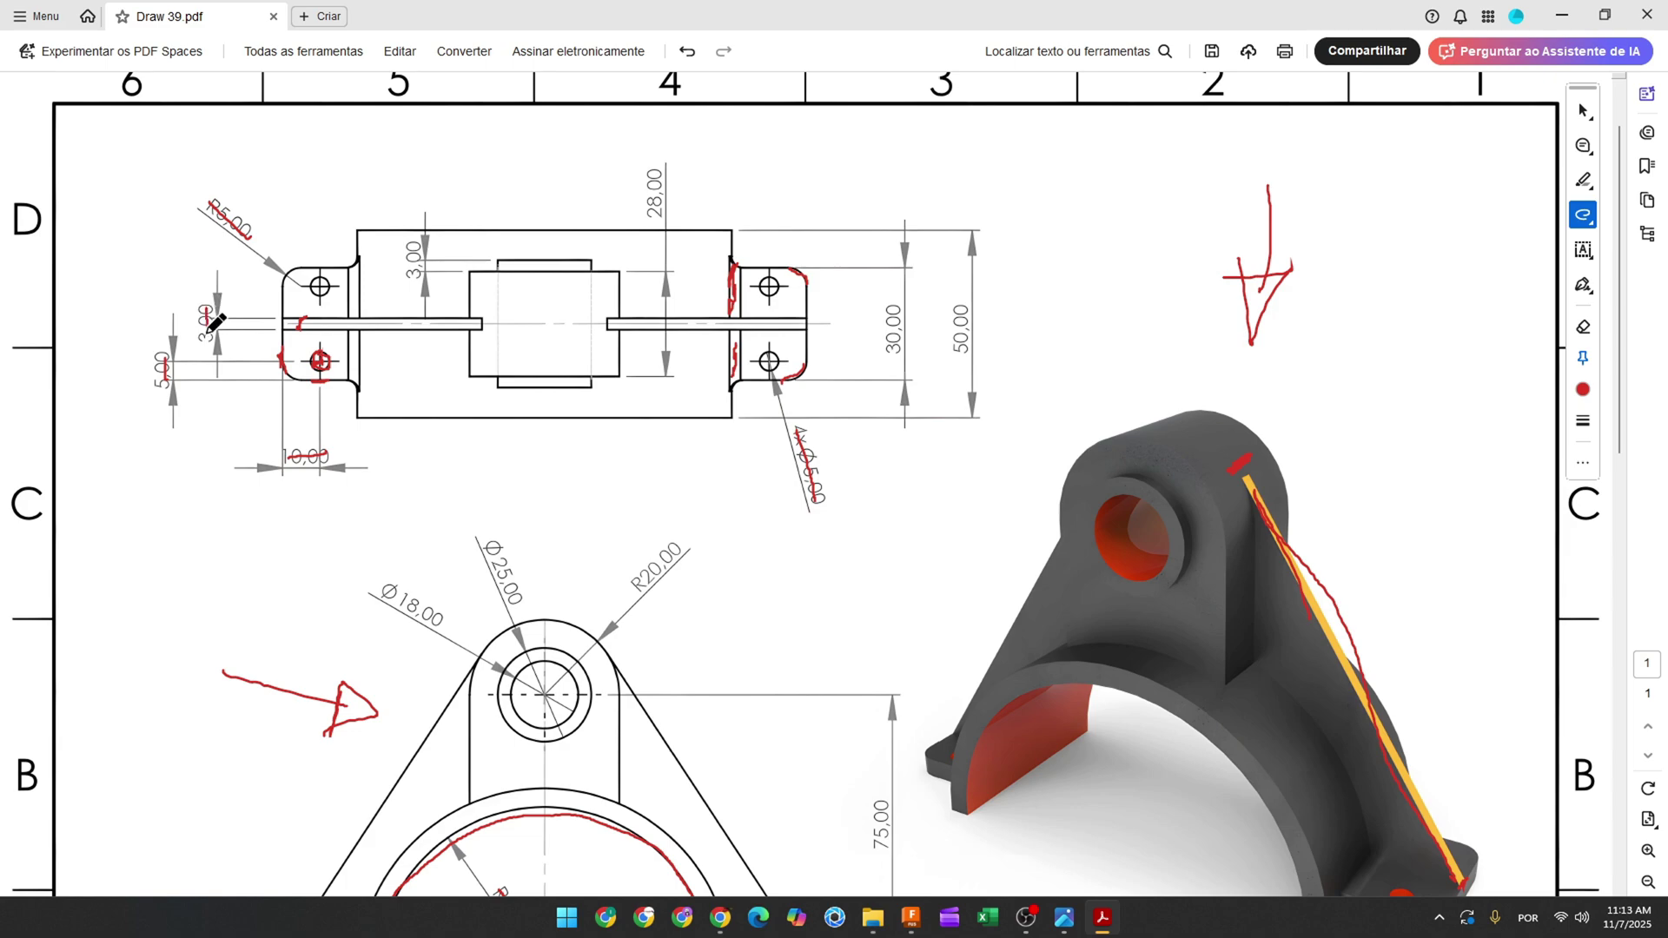
{"action": "left_click", "coordinate": [911, 917]}
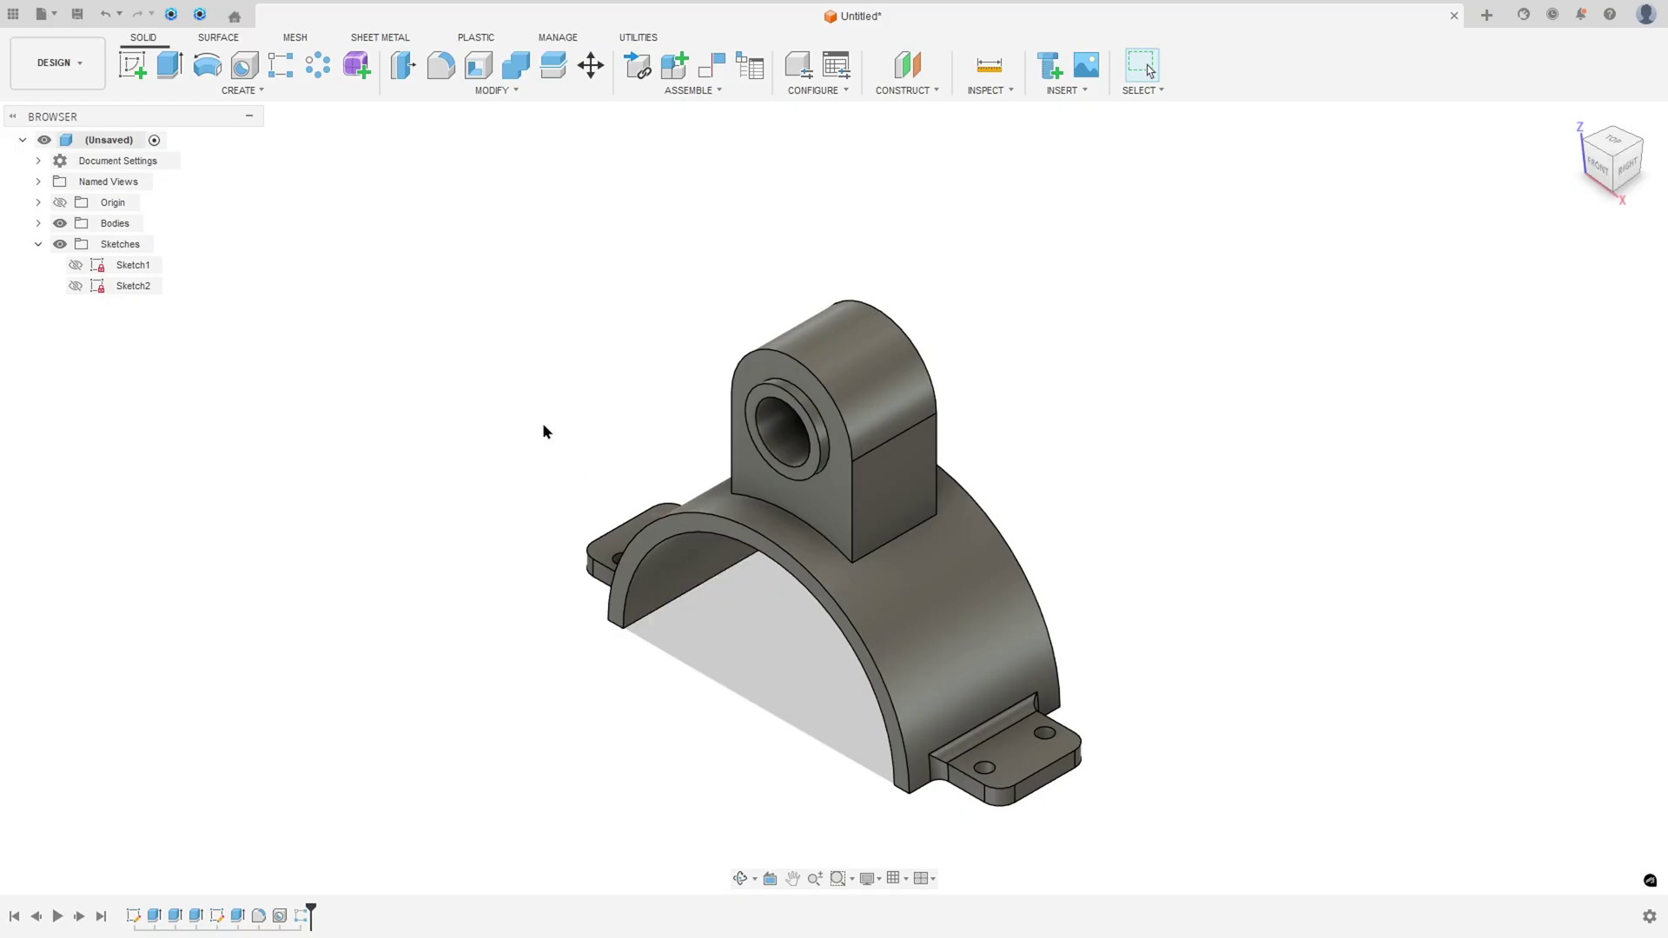
{"action": "left_click", "coordinate": [132, 64]}
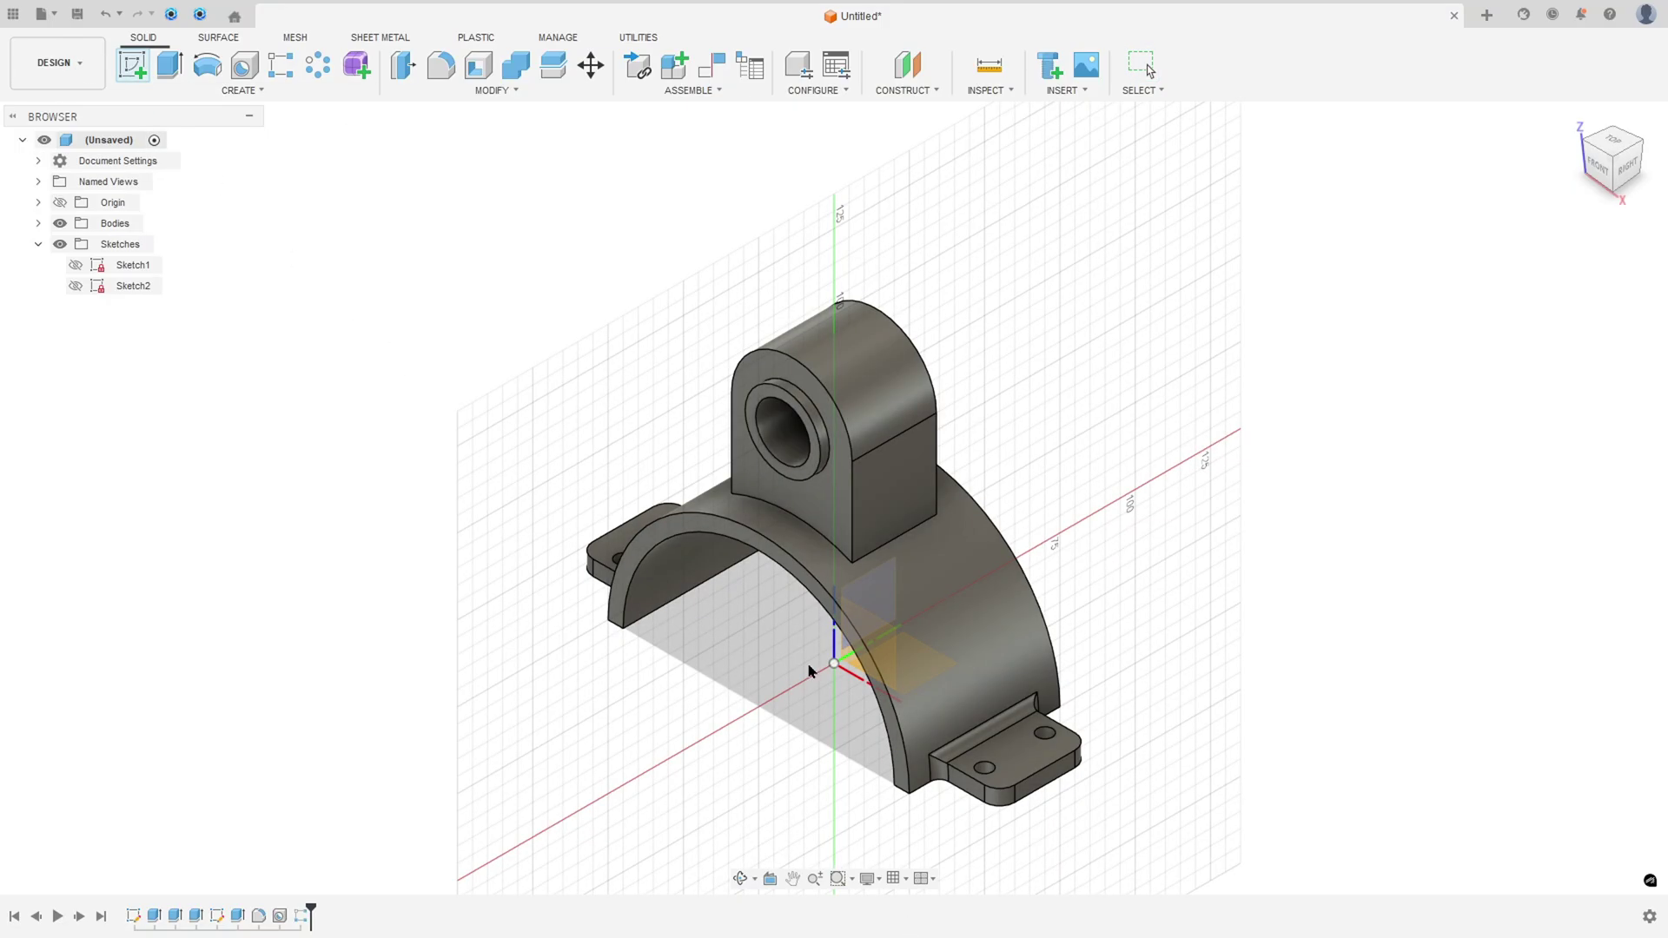
{"action": "left_click", "coordinate": [872, 651]}
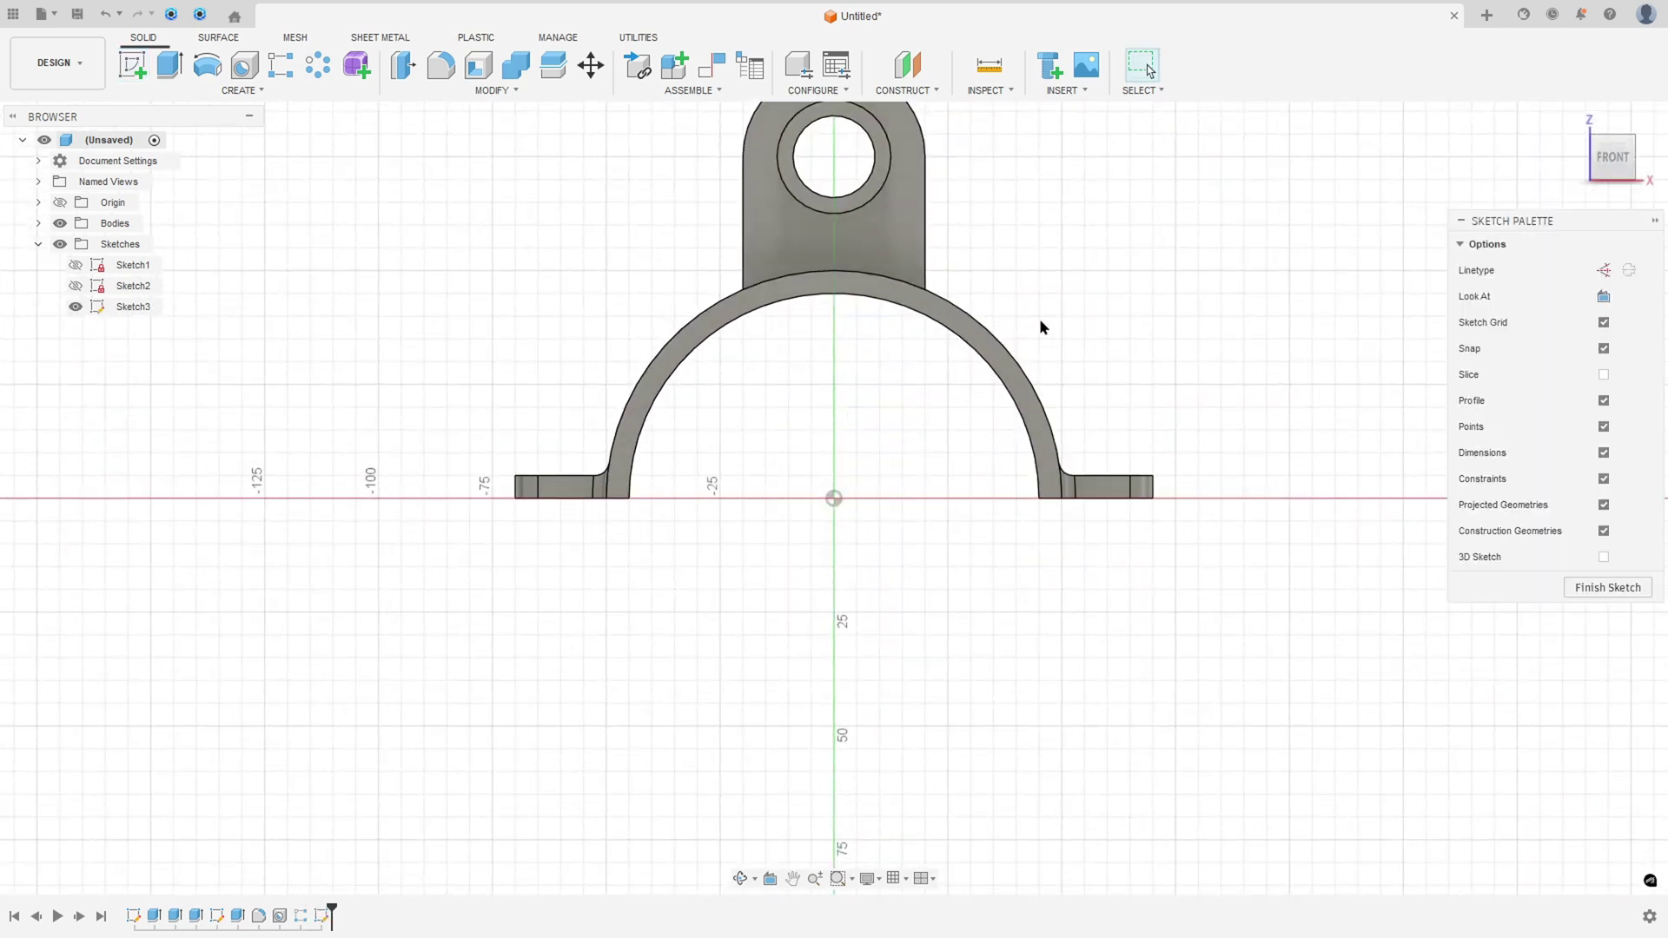
- Project the whole bracket body into the sketch using the body selection filter
{"action": "left_click", "coordinate": [223, 90]}
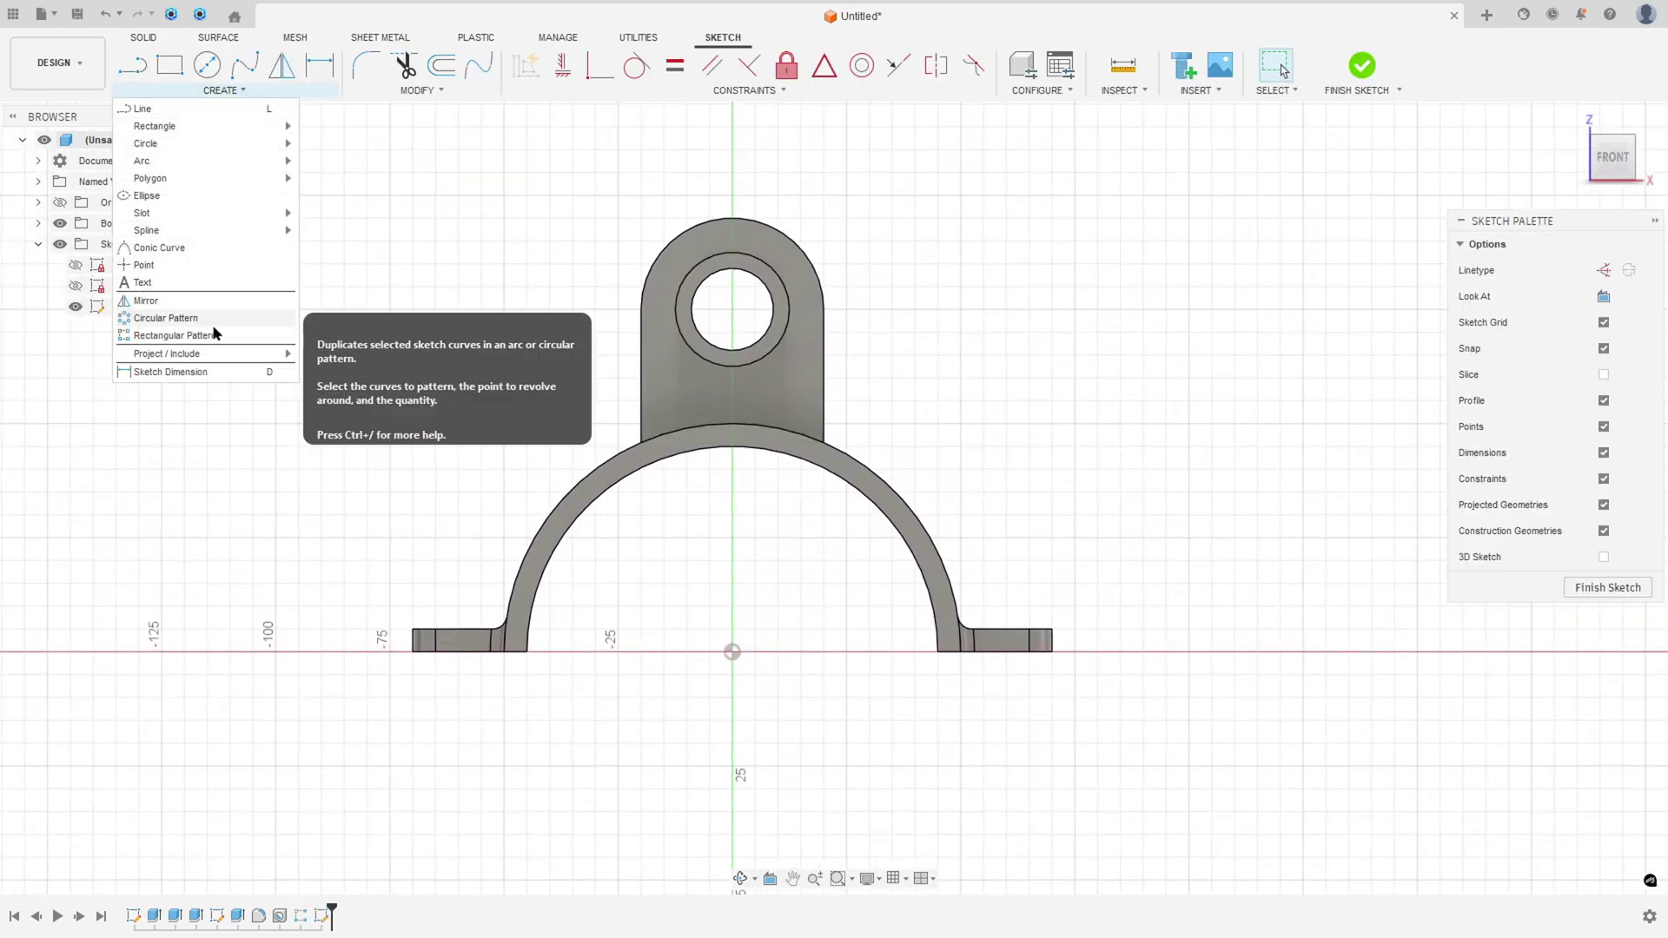
{"action": "mouse_move", "coordinate": [232, 358]}
{"action": "left_click", "coordinate": [334, 366]}
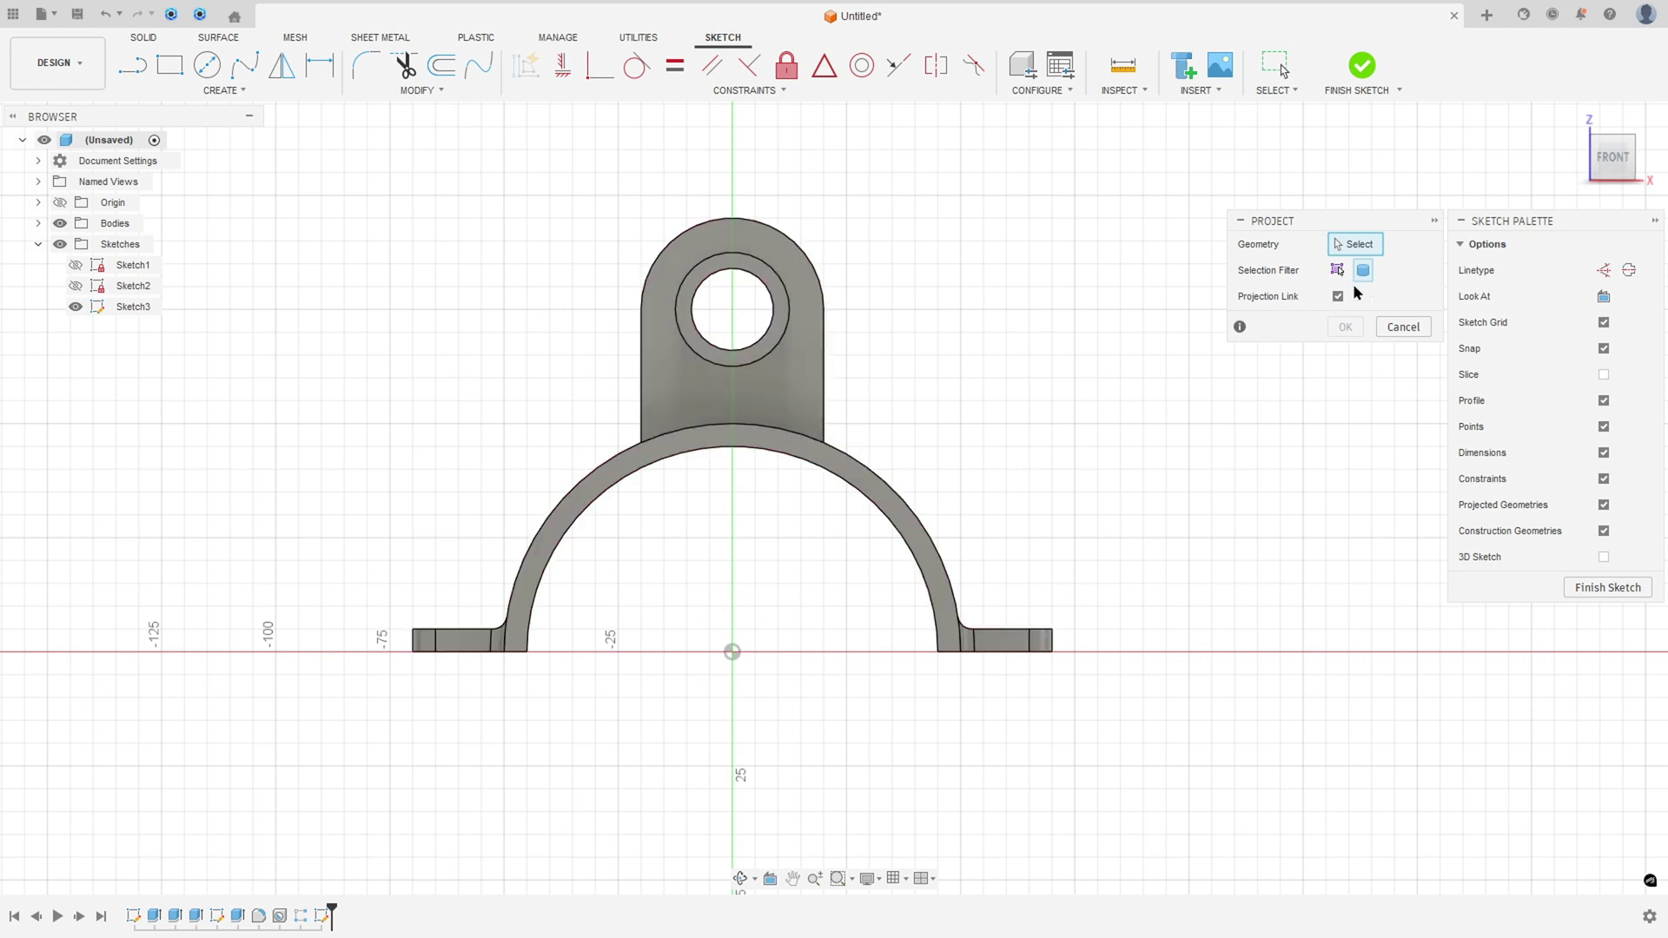
{"action": "left_click", "coordinate": [1363, 274]}
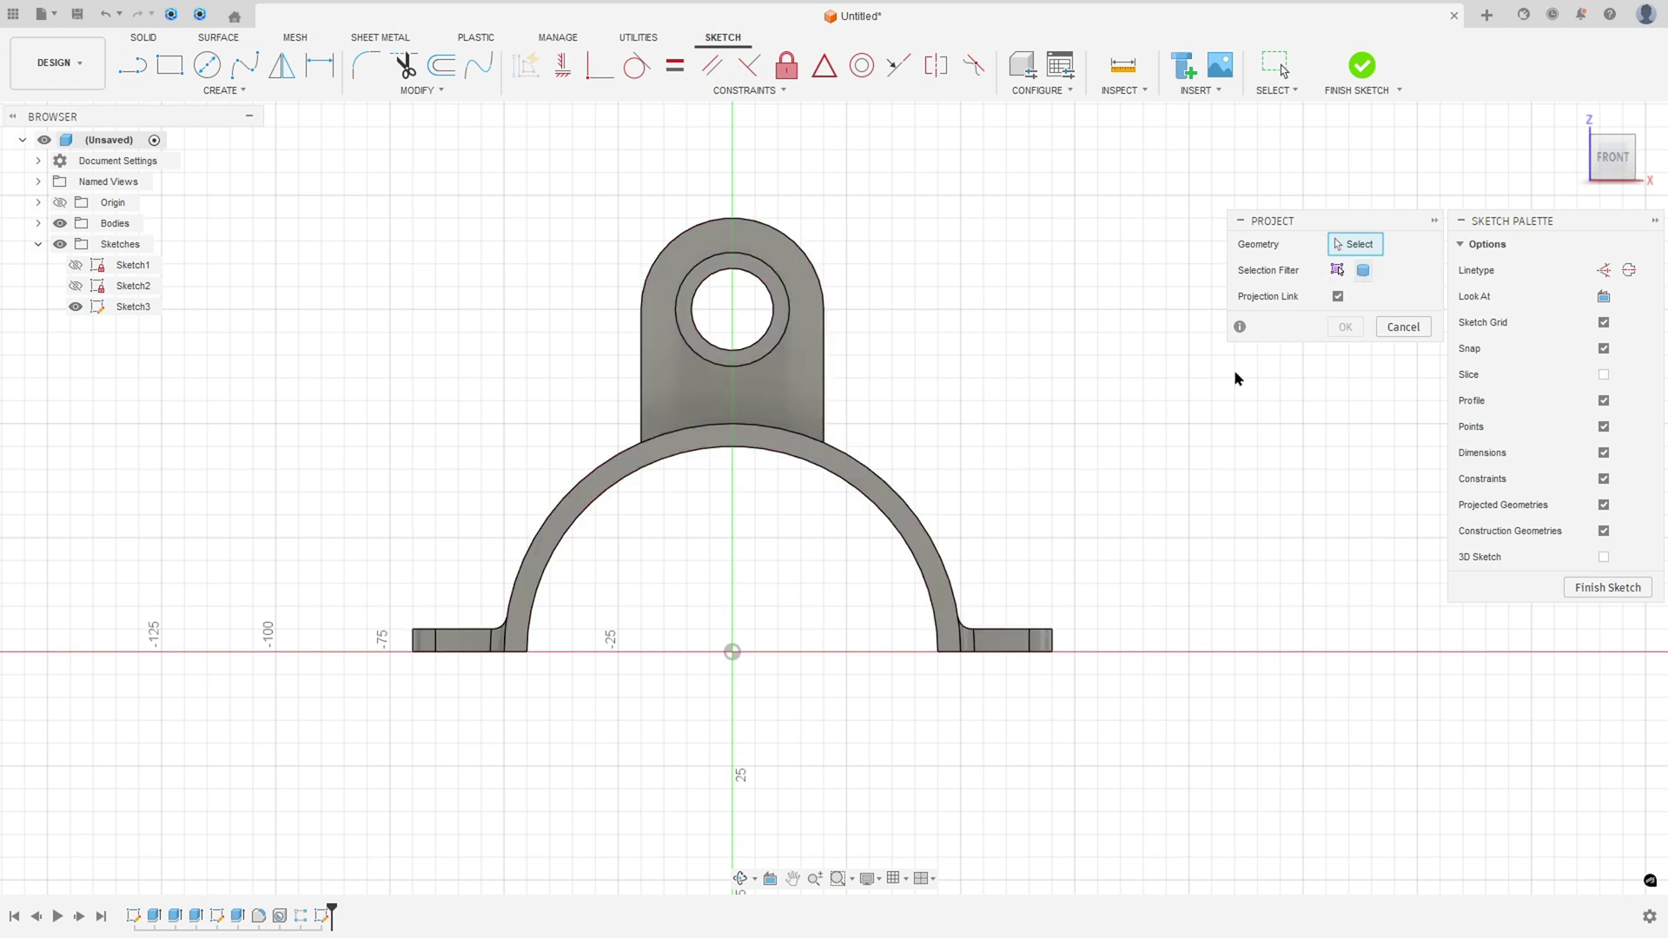
{"action": "left_click", "coordinate": [764, 414]}
{"action": "left_click", "coordinate": [1345, 327]}
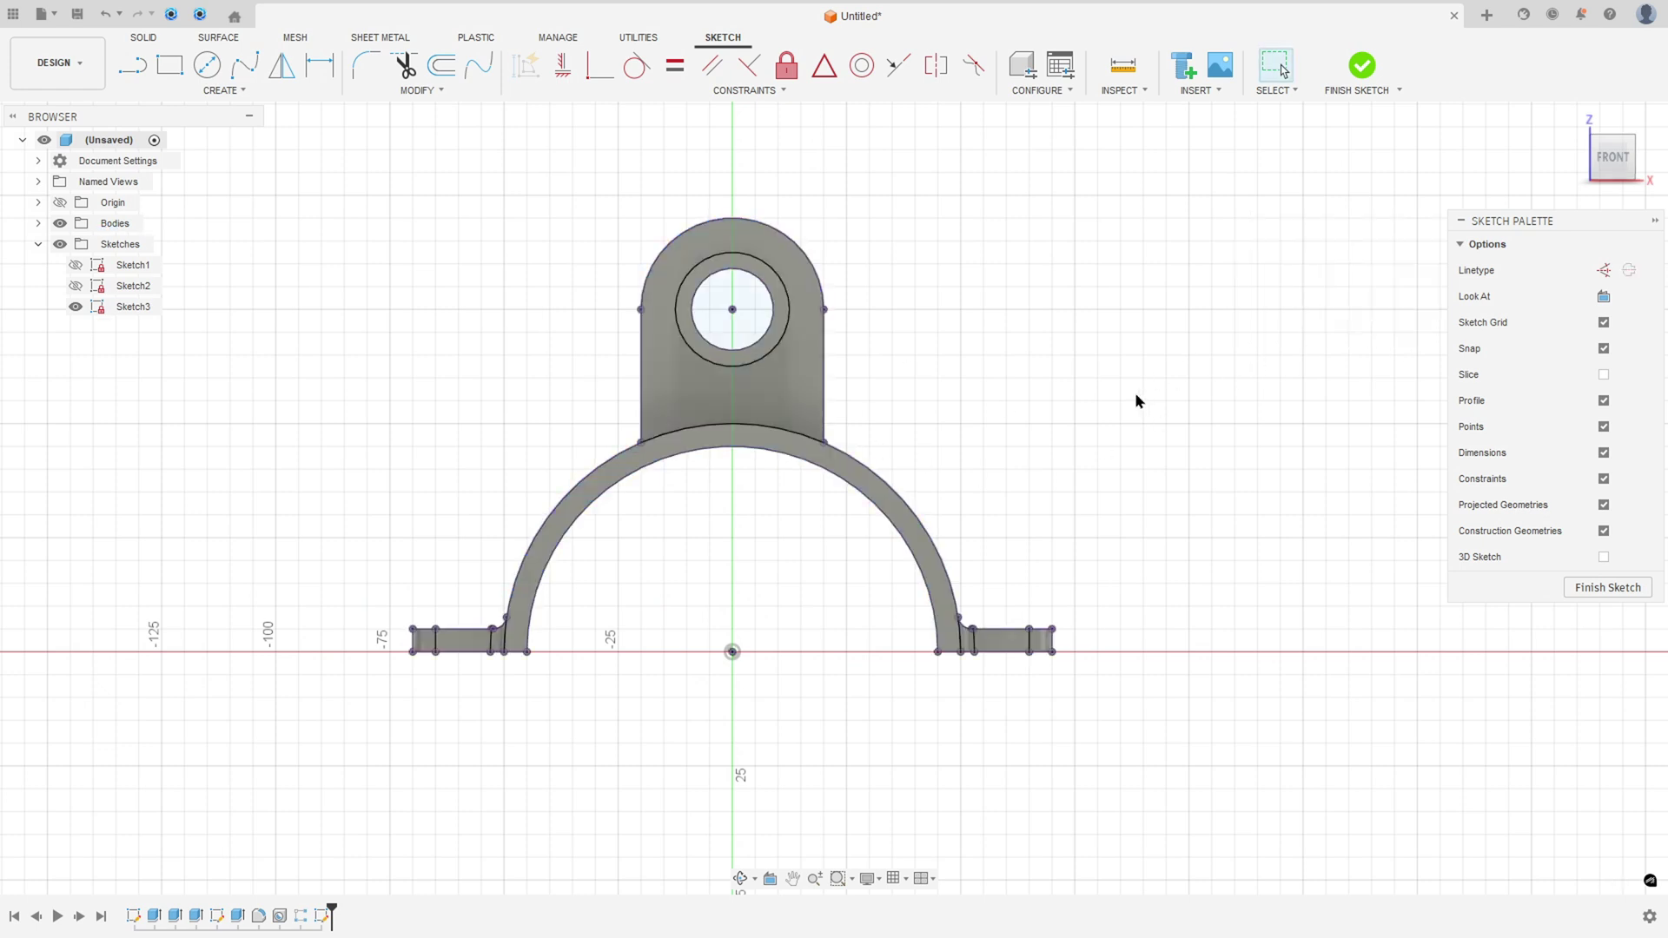
- Draw a line from the right foot's upper outer corner, tangent to the lug's rounded top
{"action": "left_click", "coordinate": [132, 64]}
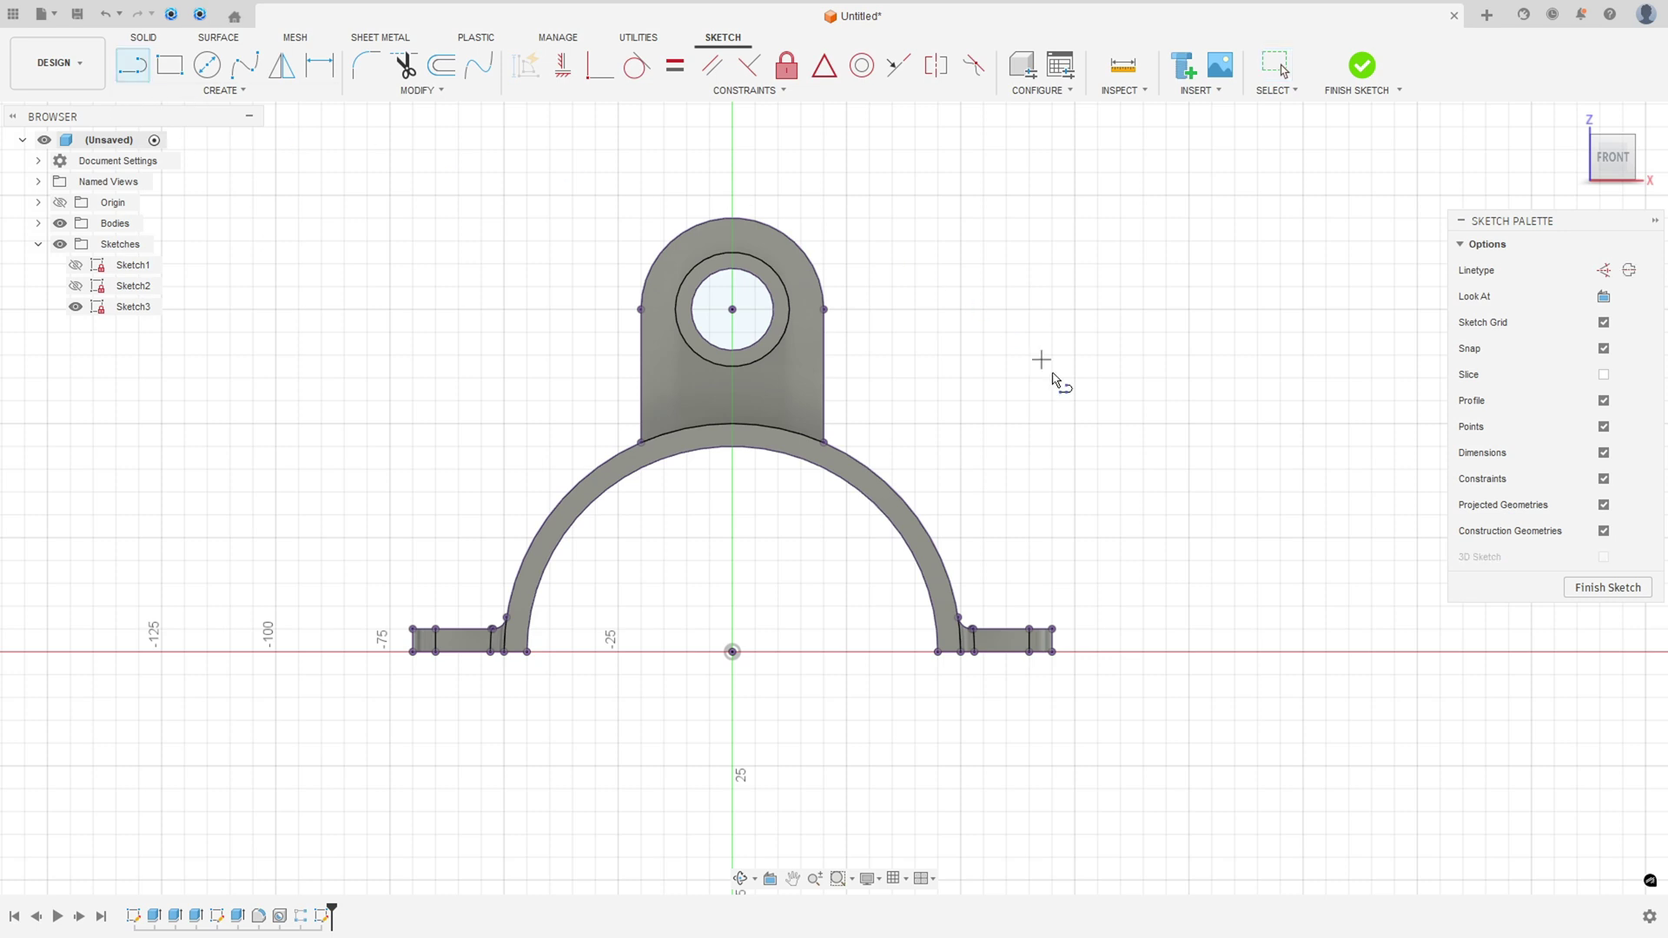
{"action": "left_click", "coordinate": [1052, 629]}
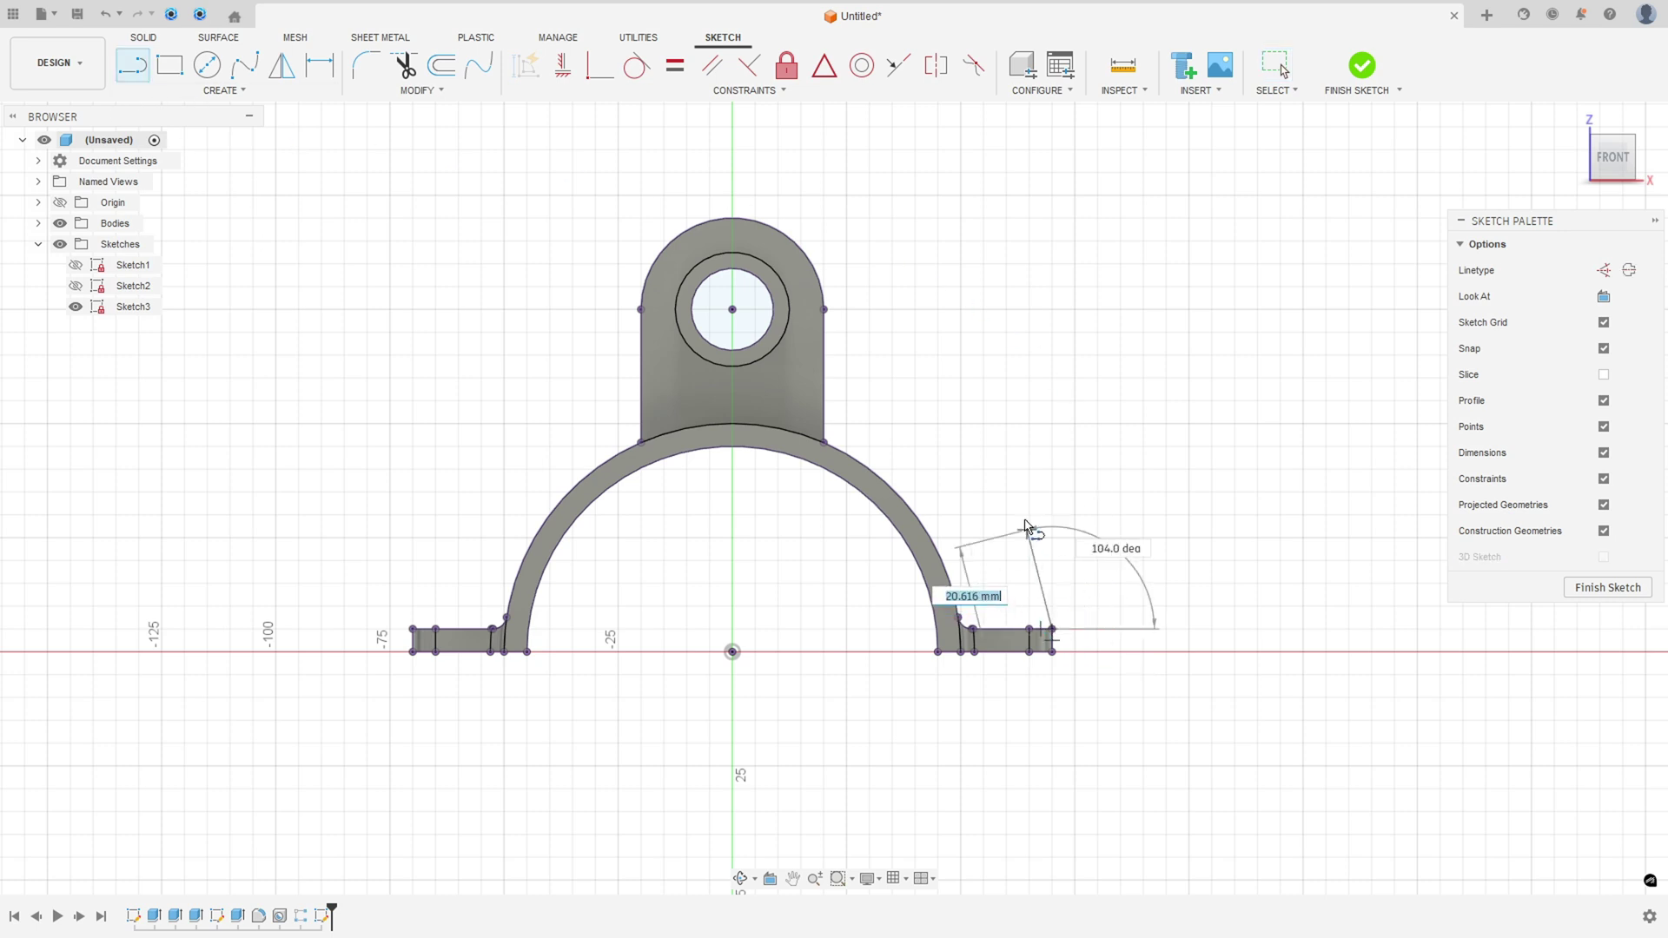
{"action": "double_click", "coordinate": [808, 259]}
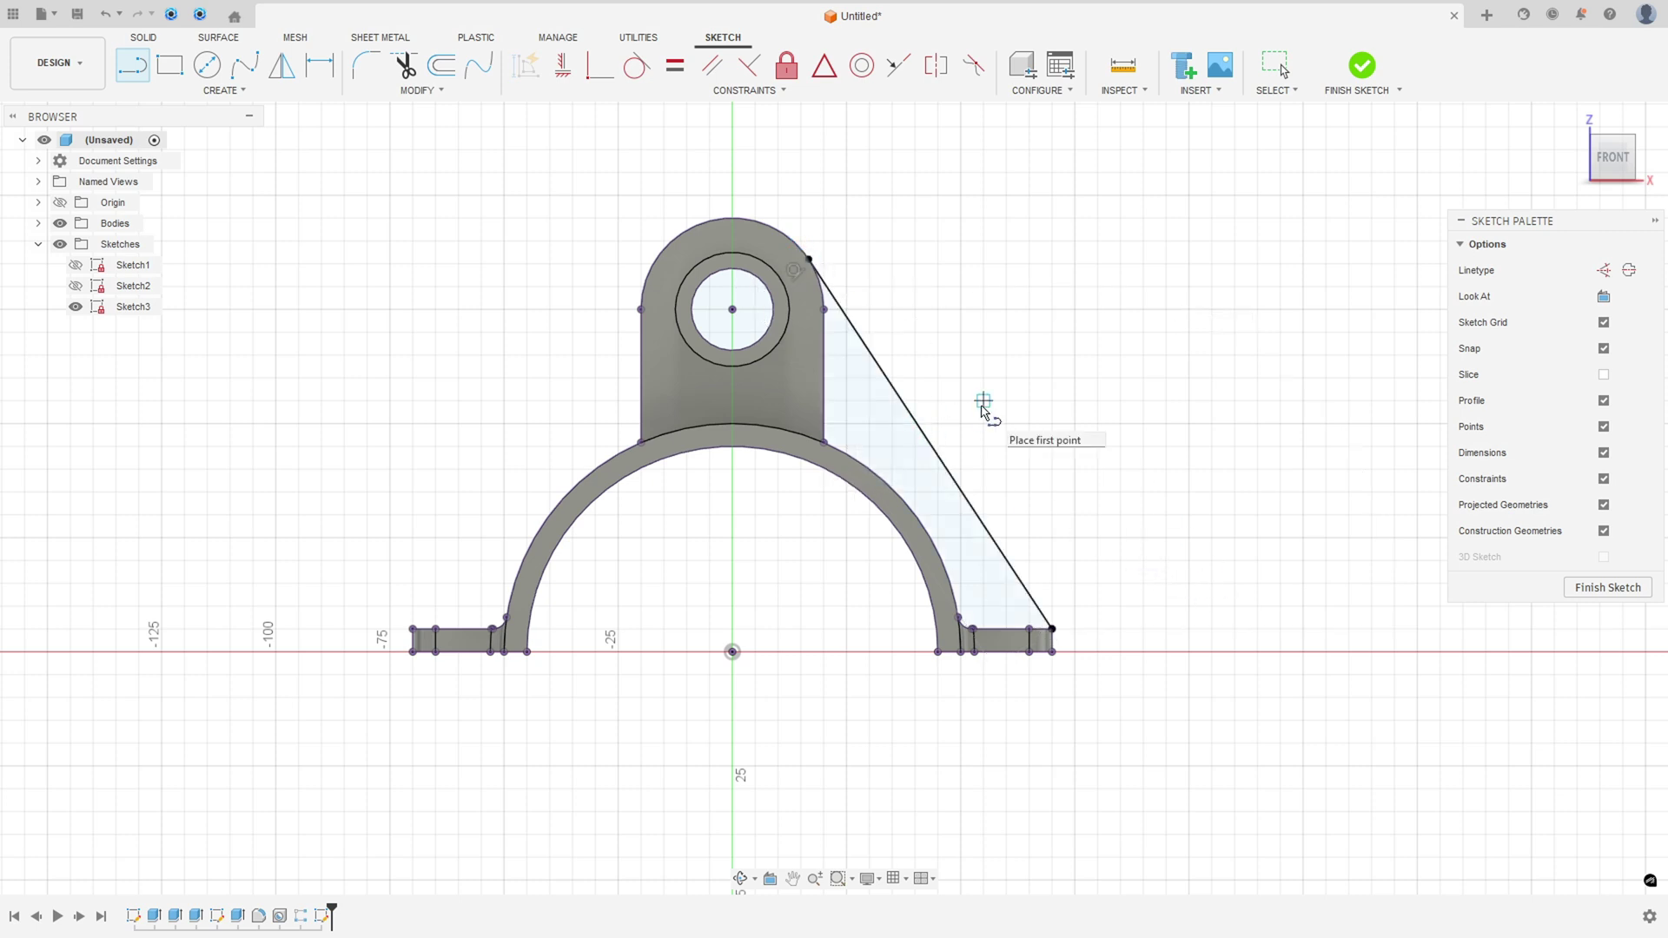
{"action": "key", "text": "Escape"}
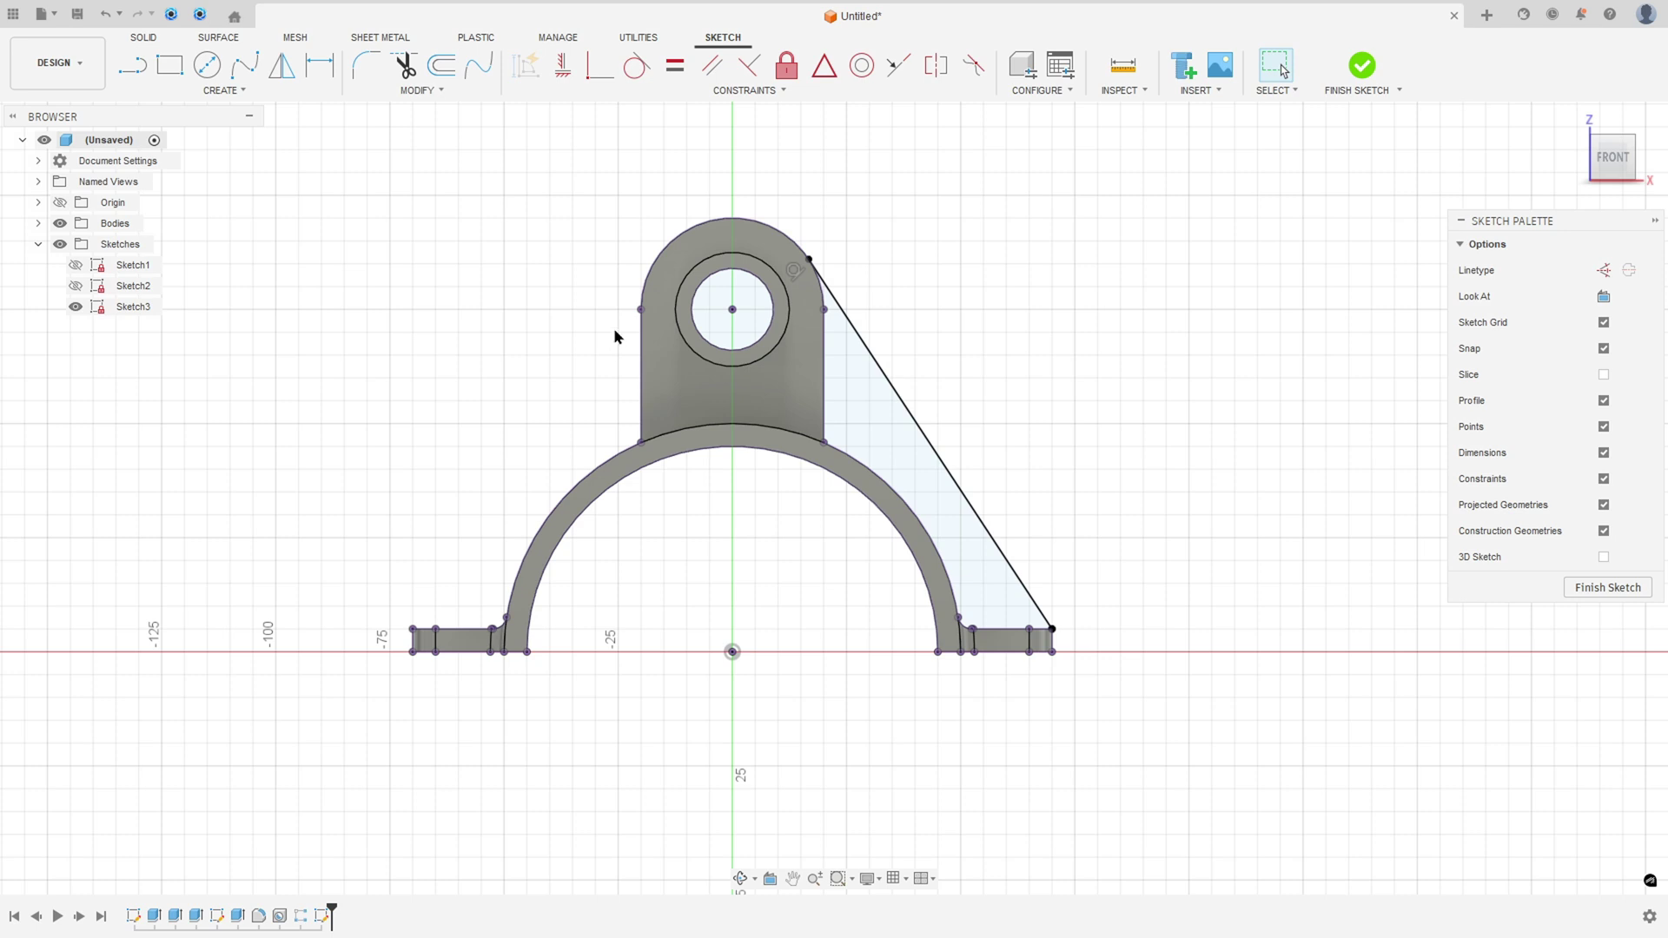
- Draw the matching tangent line from the left foot's upper outer corner to the lug, and finish the sketch
{"action": "left_click", "coordinate": [132, 65]}
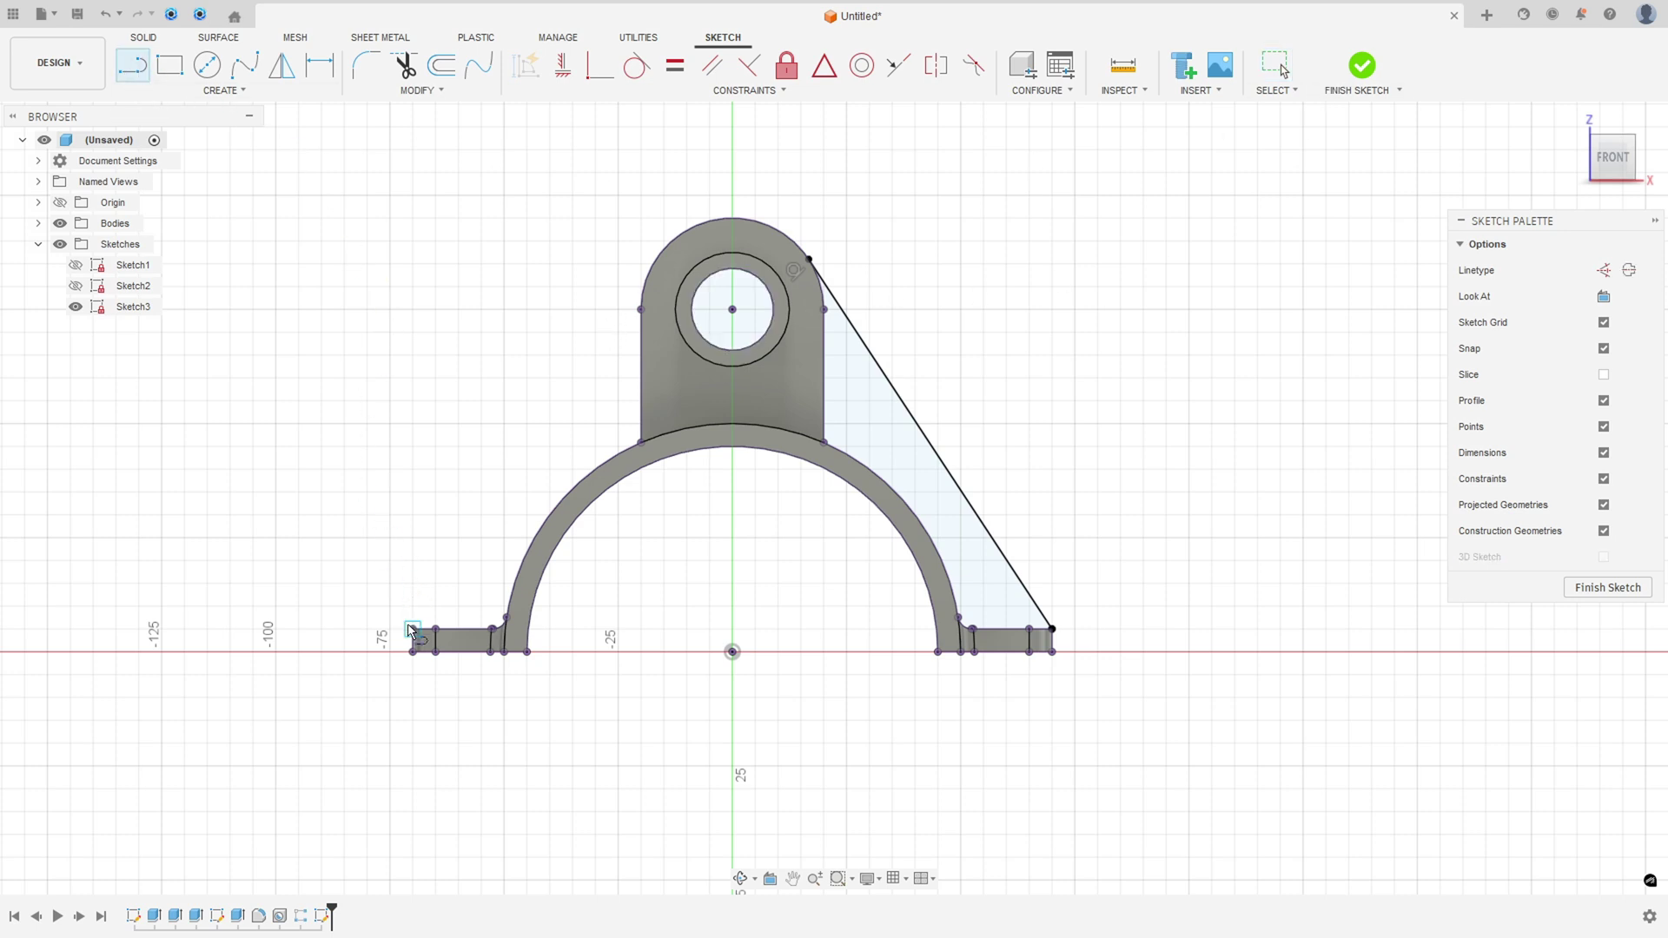
{"action": "left_click", "coordinate": [411, 627]}
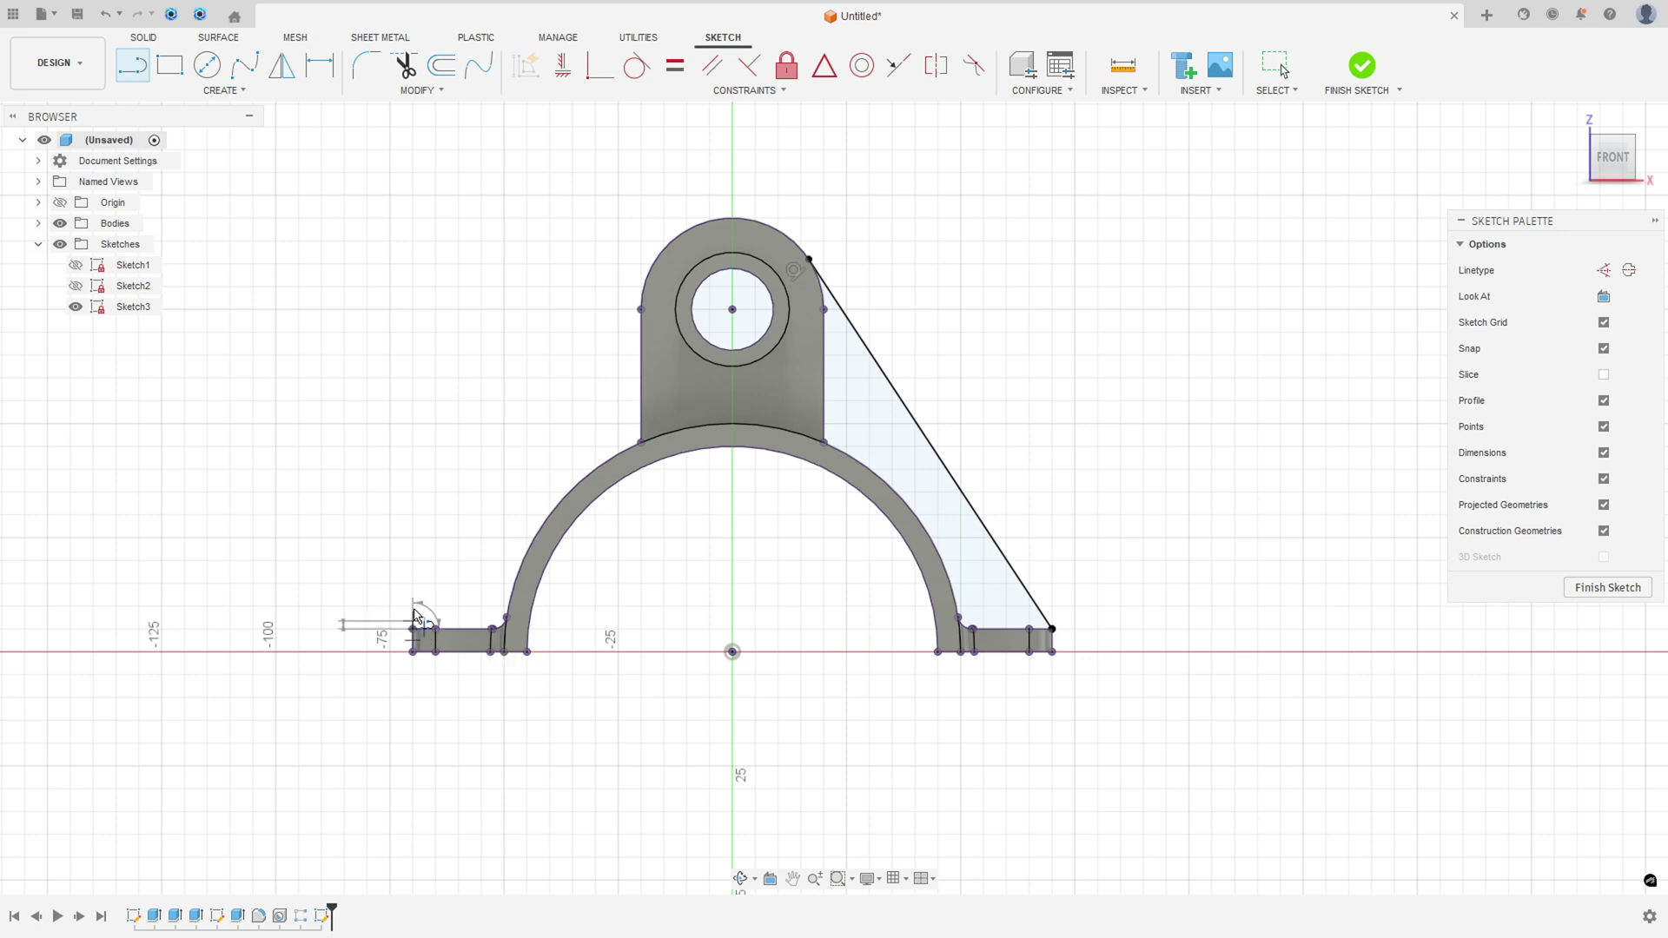
{"action": "left_click", "coordinate": [657, 258]}
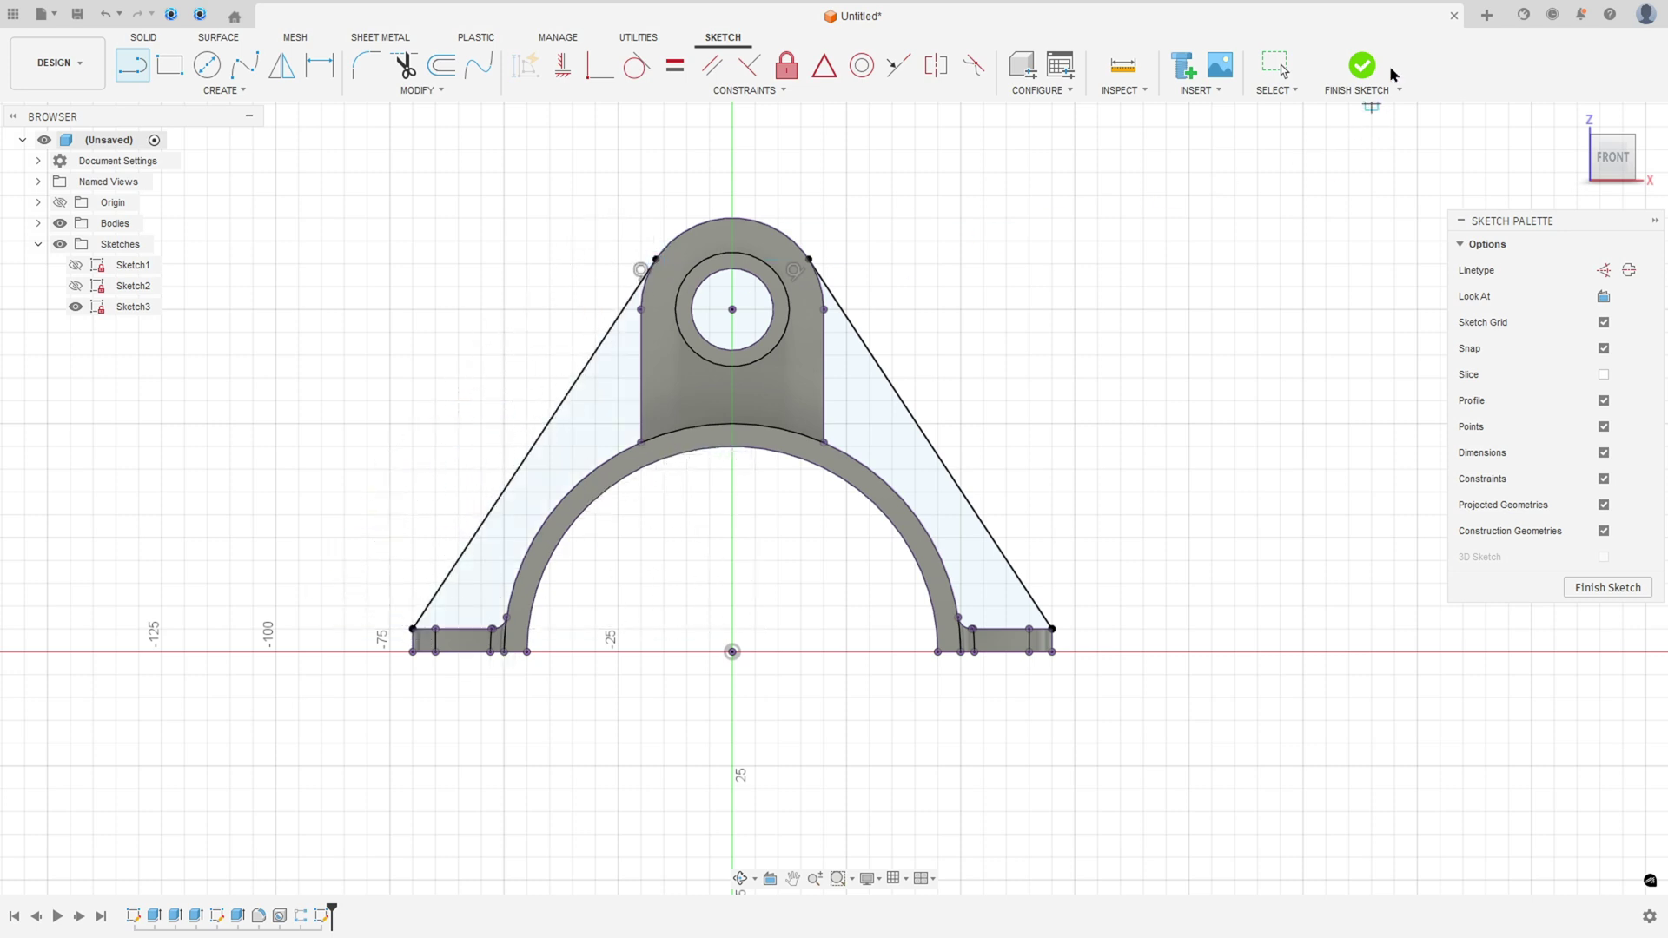
{"action": "left_click", "coordinate": [1361, 67]}
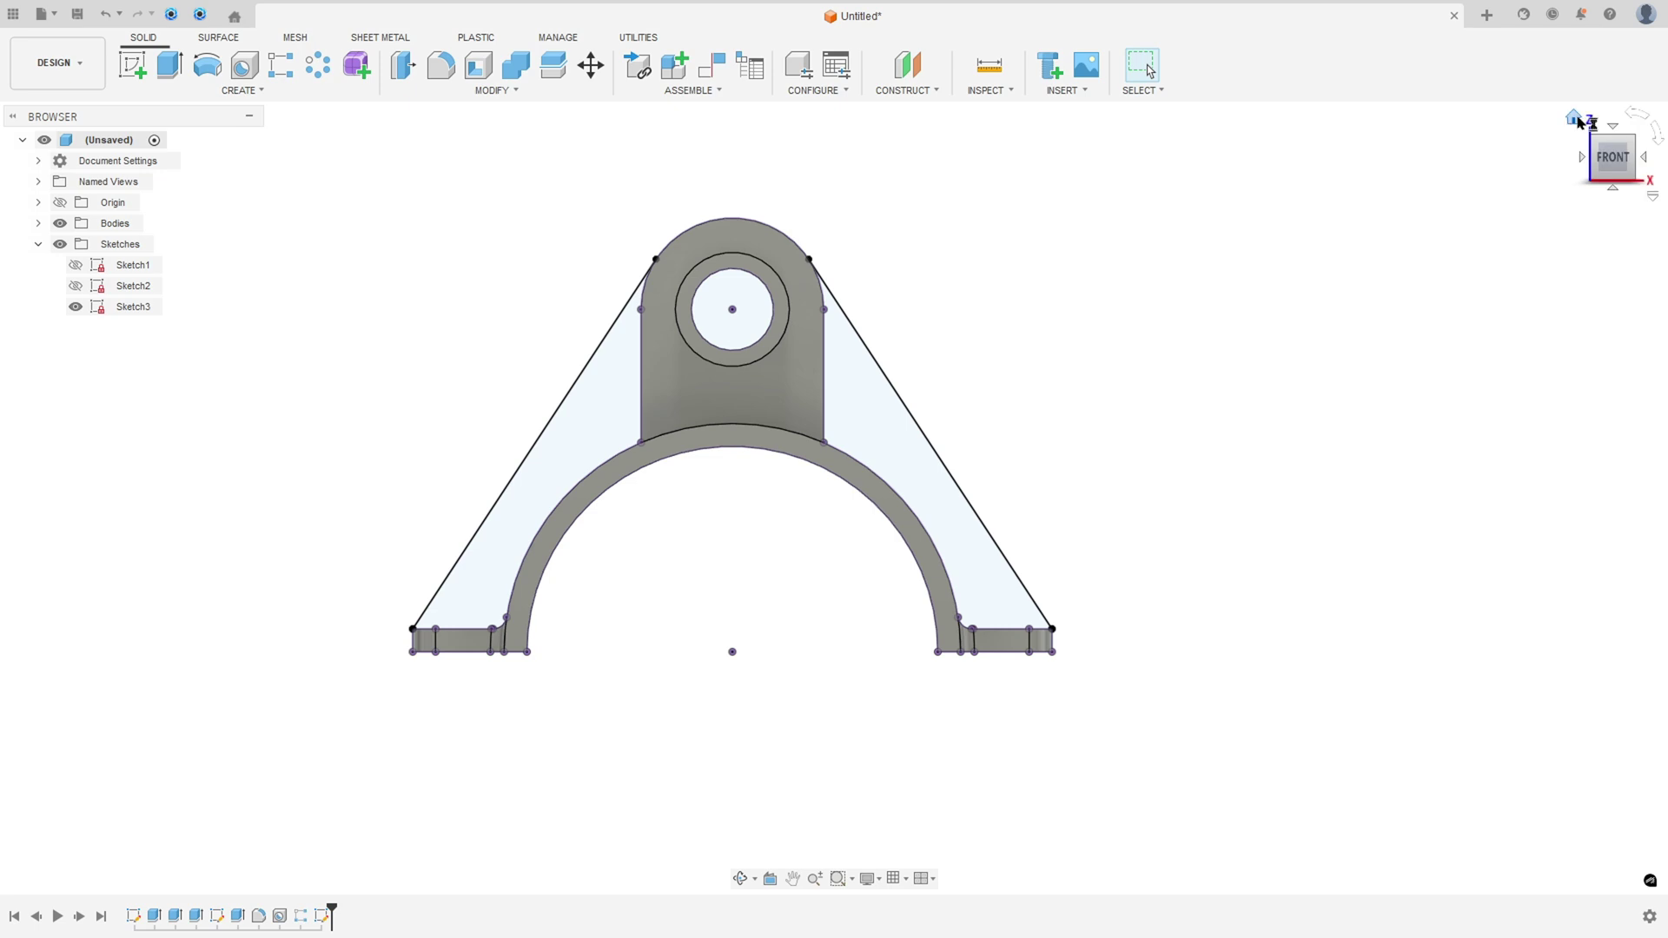
{"action": "left_click", "coordinate": [1578, 113]}
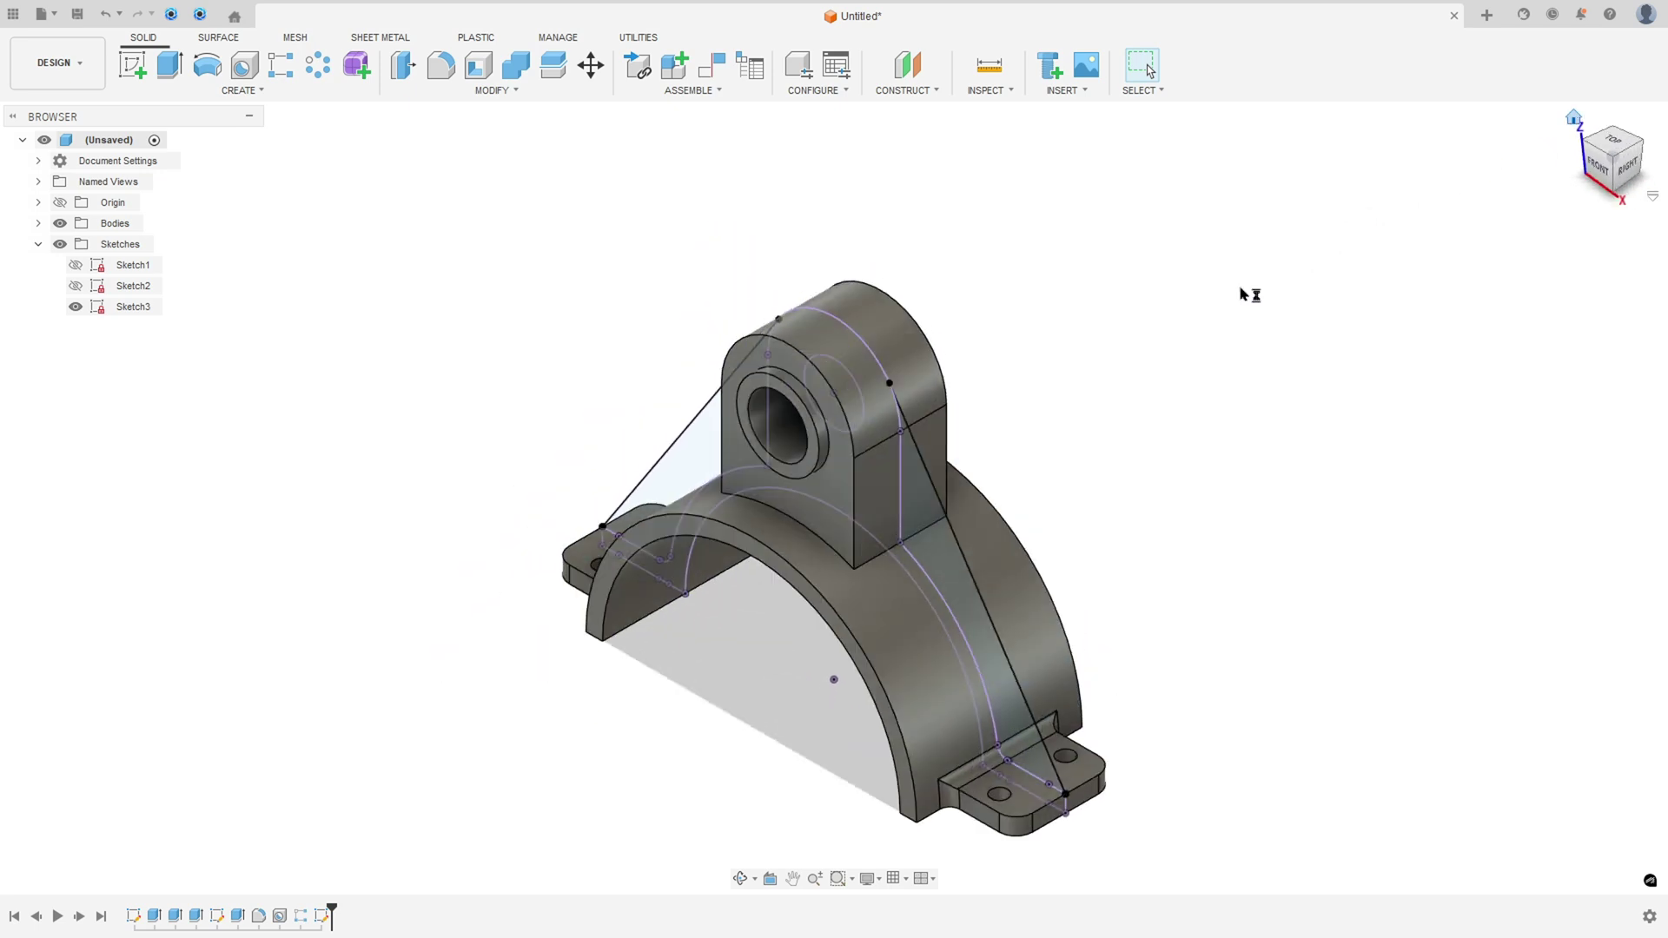
- Start extruding the two rib profiles between the sloping lines and the bracket with a distance of 3 mm
{"action": "left_click", "coordinate": [87, 309]}
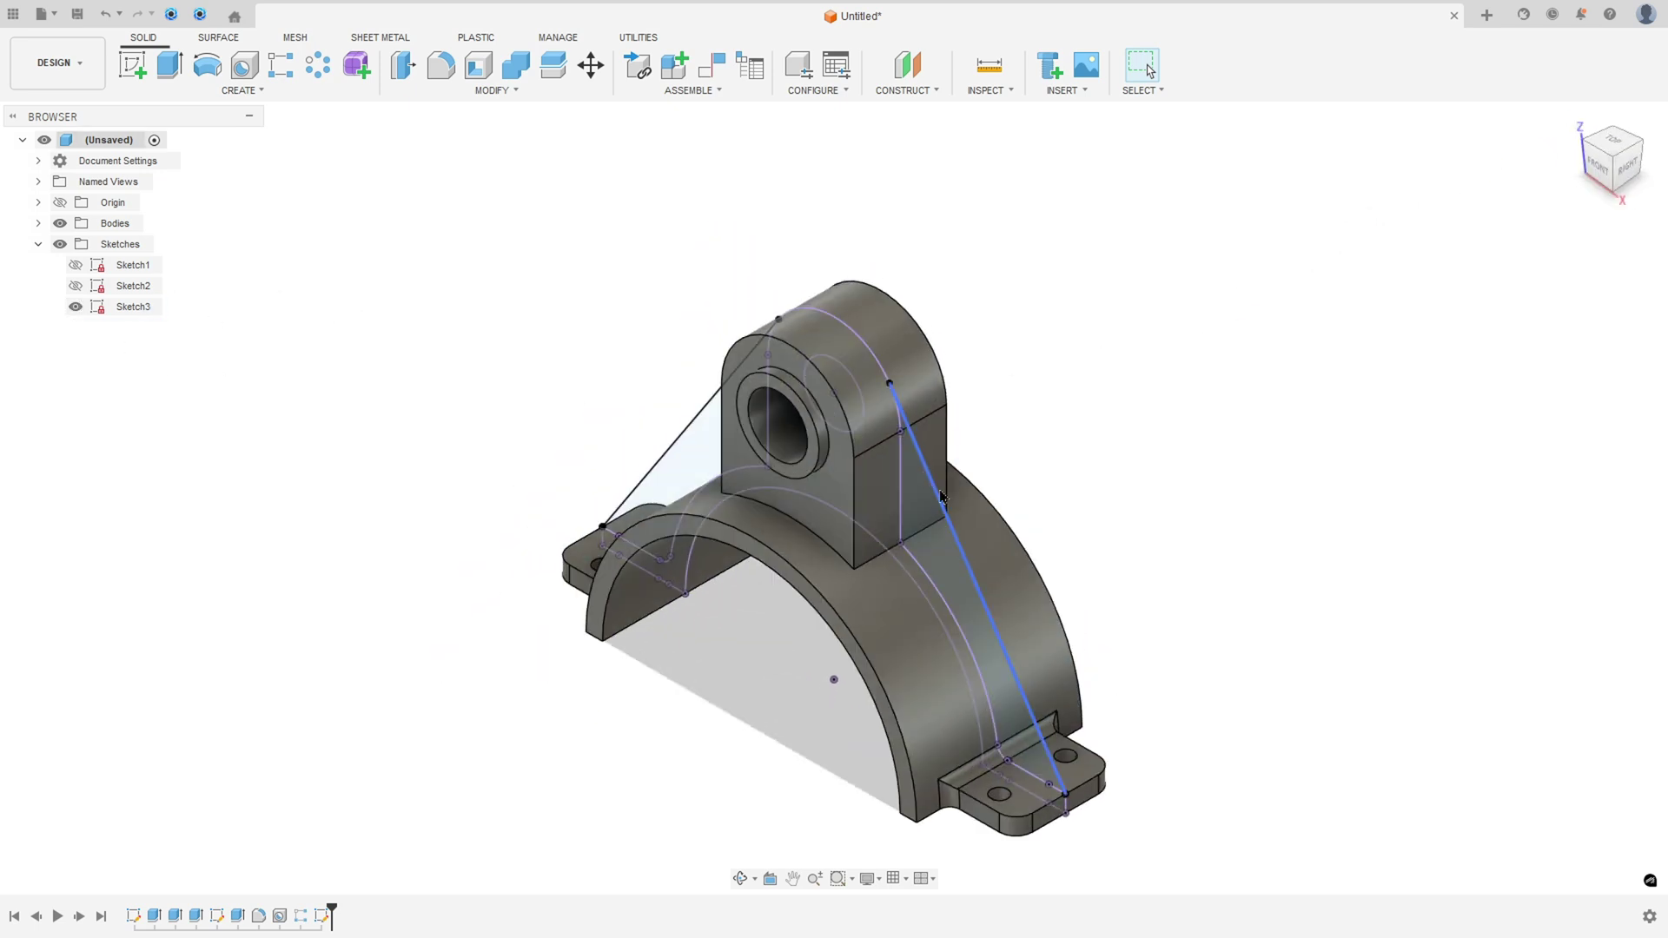
{"action": "left_click", "coordinate": [1195, 351]}
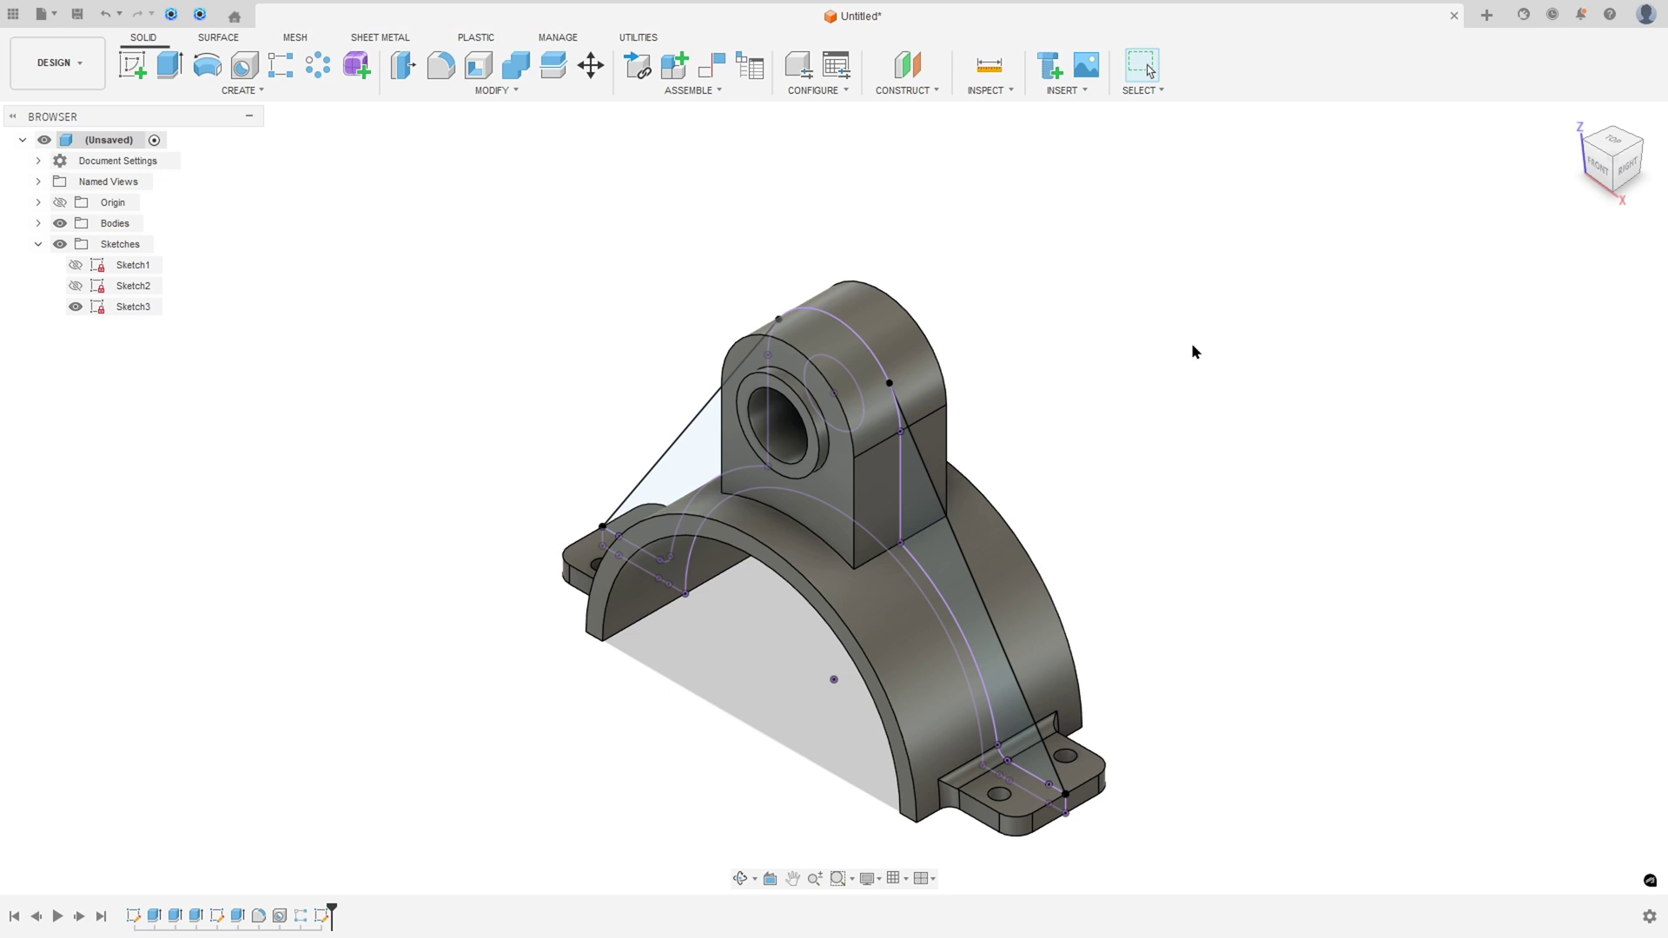
{"action": "left_click", "coordinate": [171, 65]}
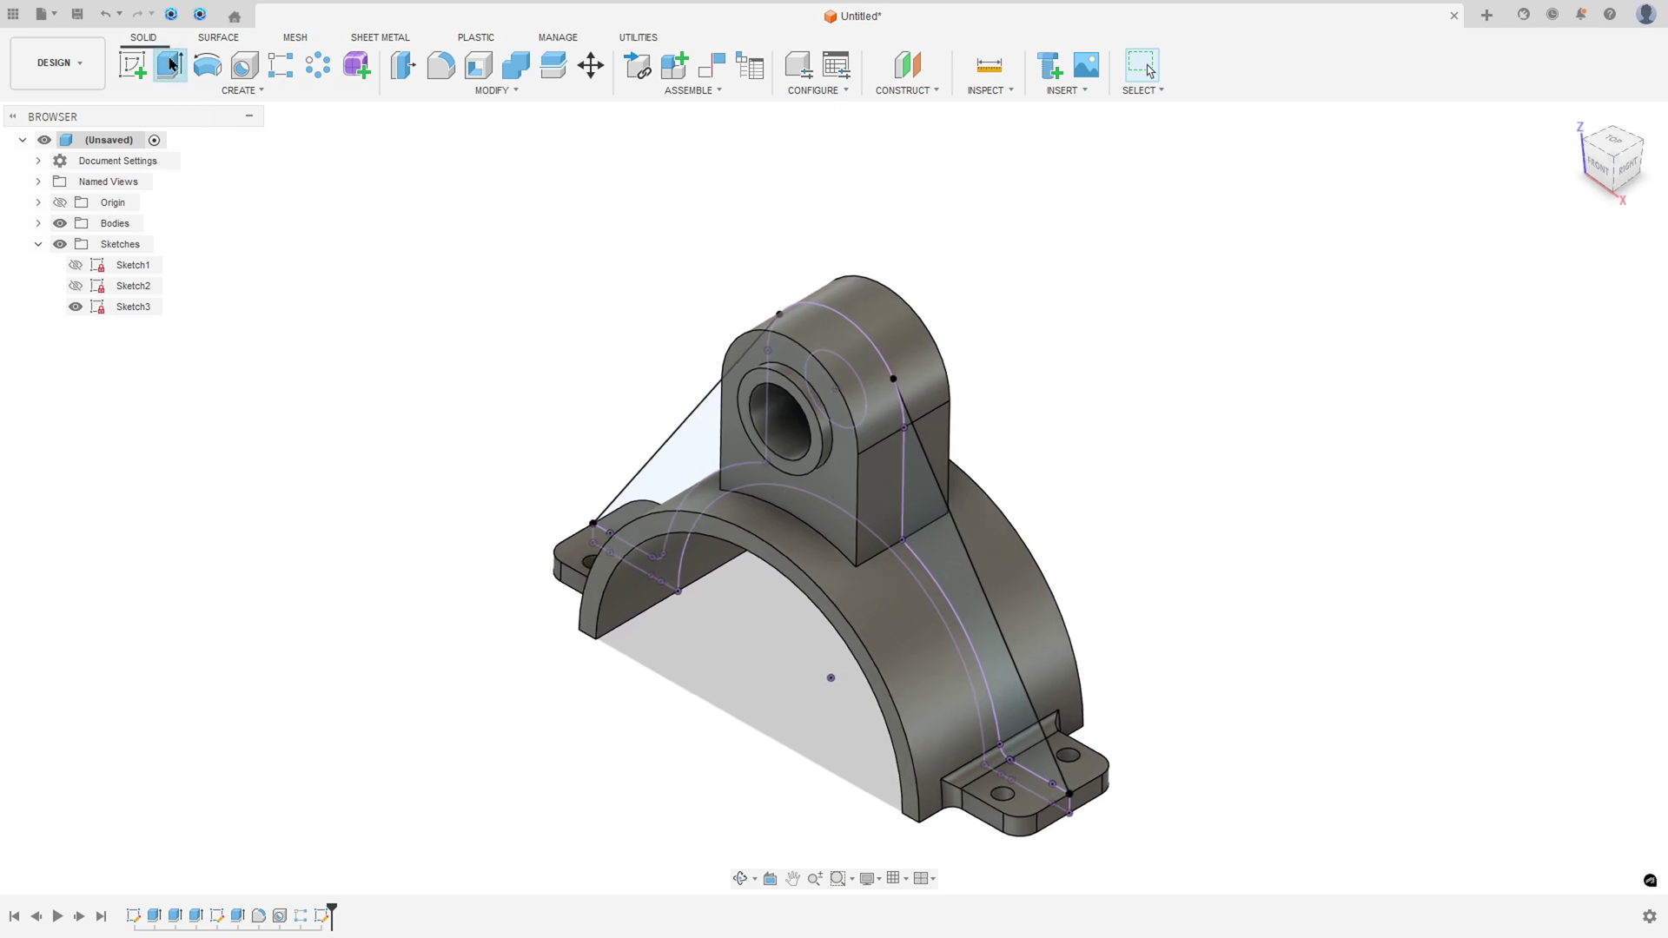
{"action": "left_click", "coordinate": [929, 533]}
{"action": "left_click", "coordinate": [667, 456]}
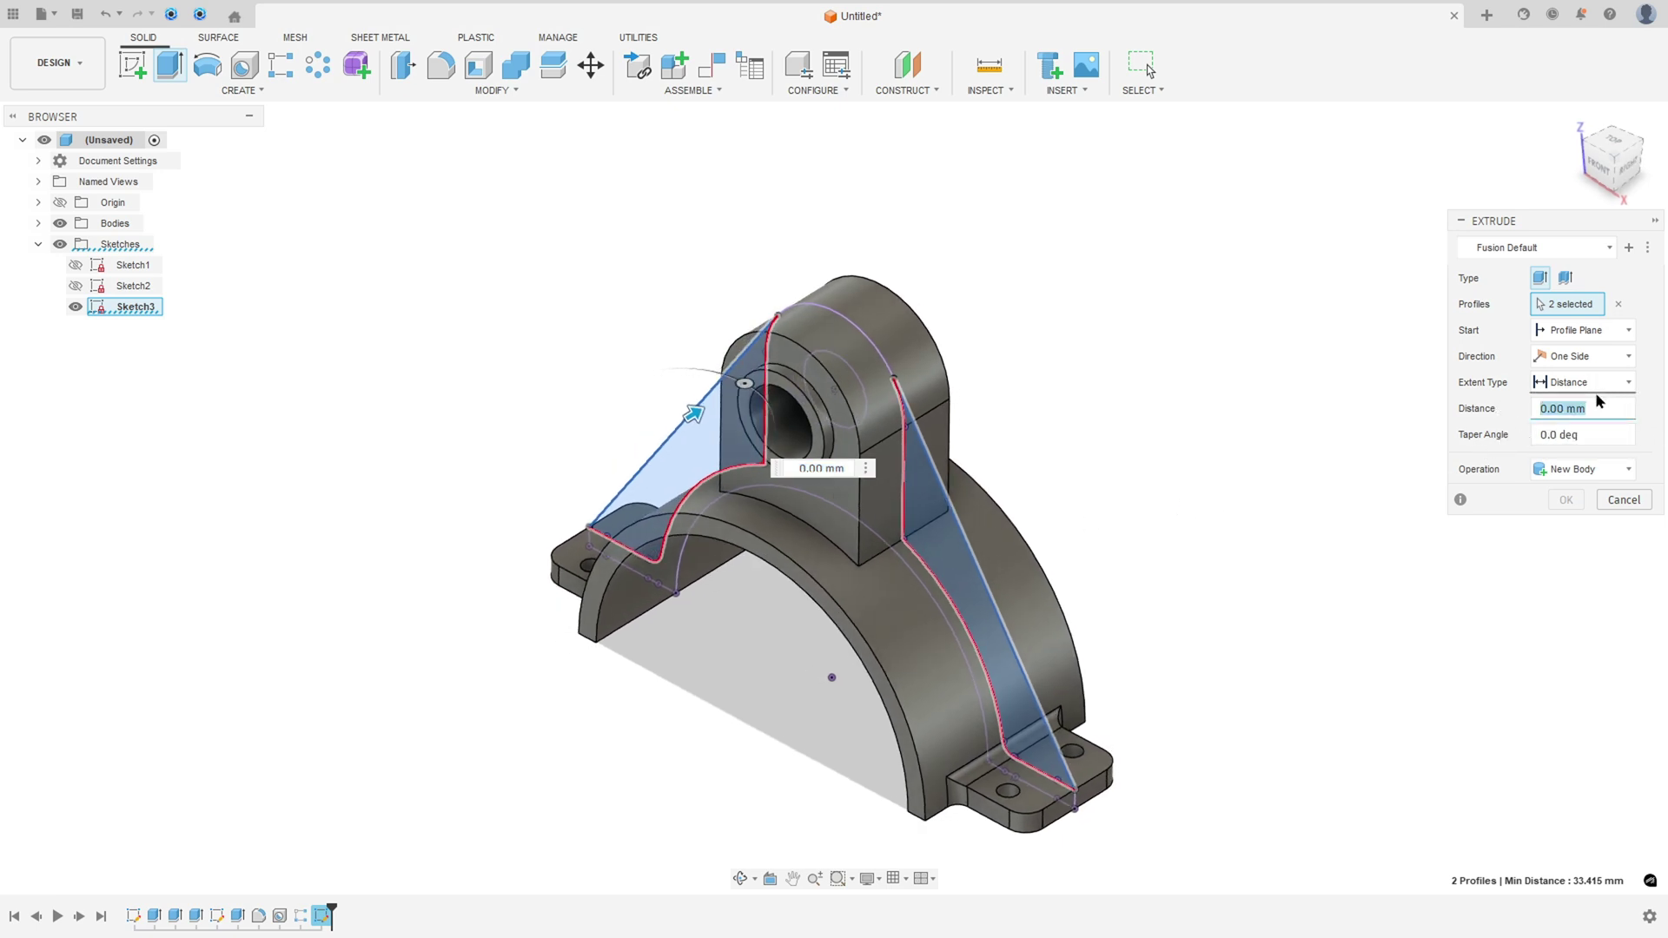
{"action": "type", "text": "3"}
{"action": "left_click", "coordinate": [1594, 384]}
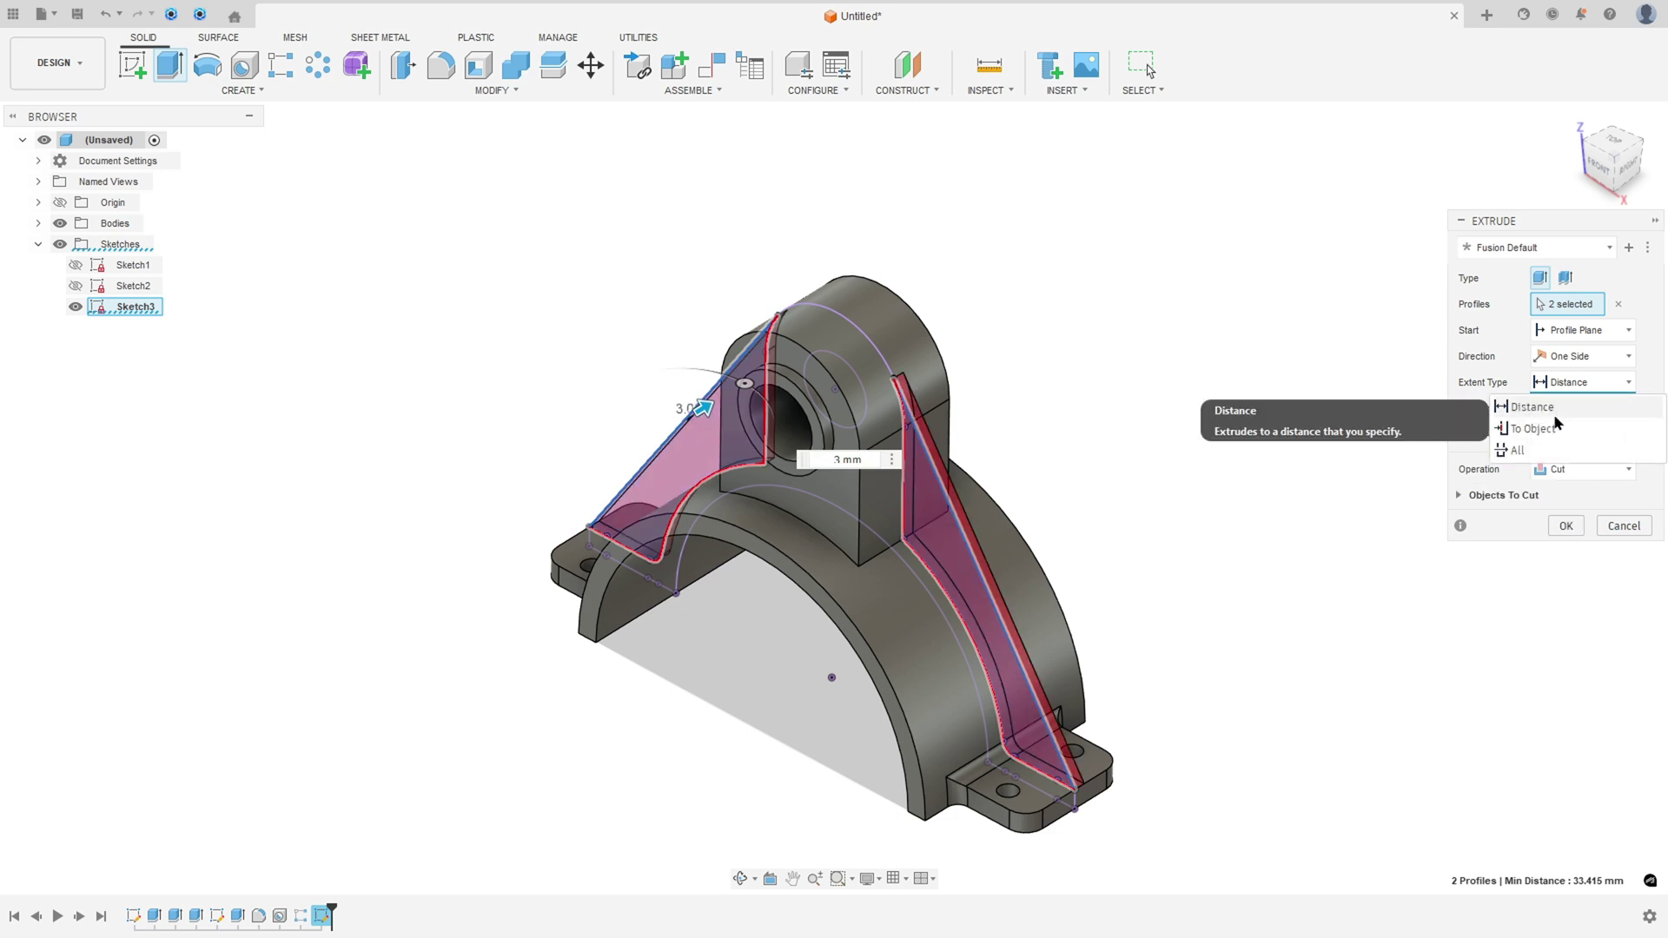
{"action": "left_click", "coordinate": [1531, 407]}
- Make the rib extrusion symmetric with whole-length measurement, join it to the bracket body, and create it
{"action": "left_click", "coordinate": [1582, 356]}
{"action": "left_click", "coordinate": [1544, 423]}
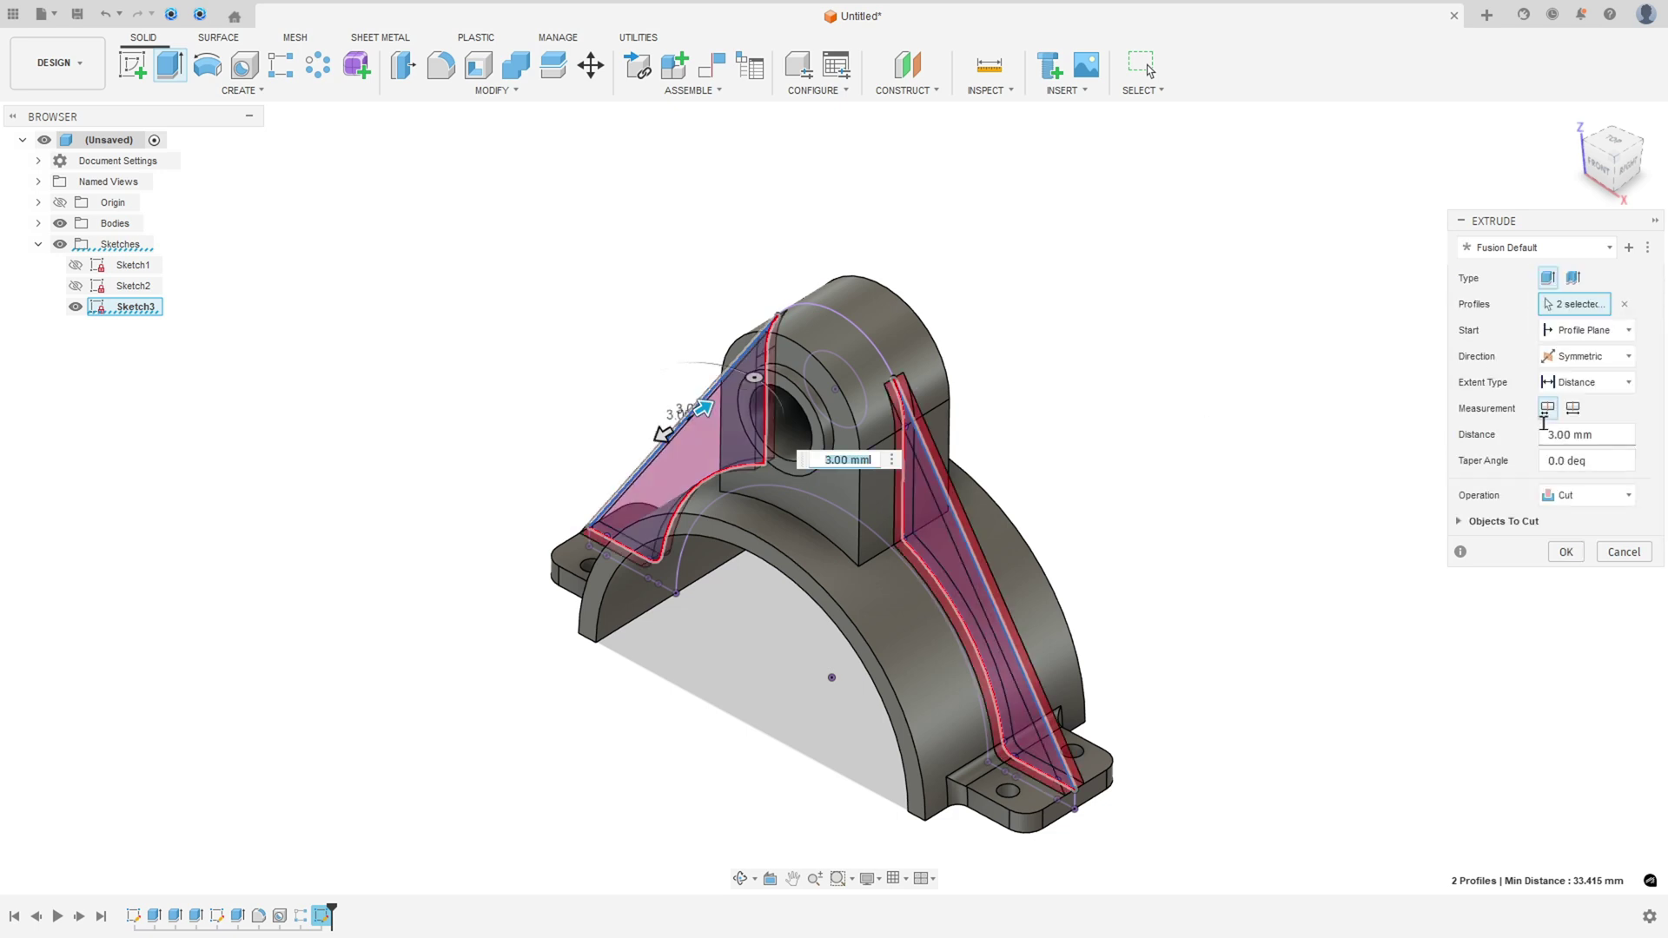
{"action": "left_click", "coordinate": [1572, 409]}
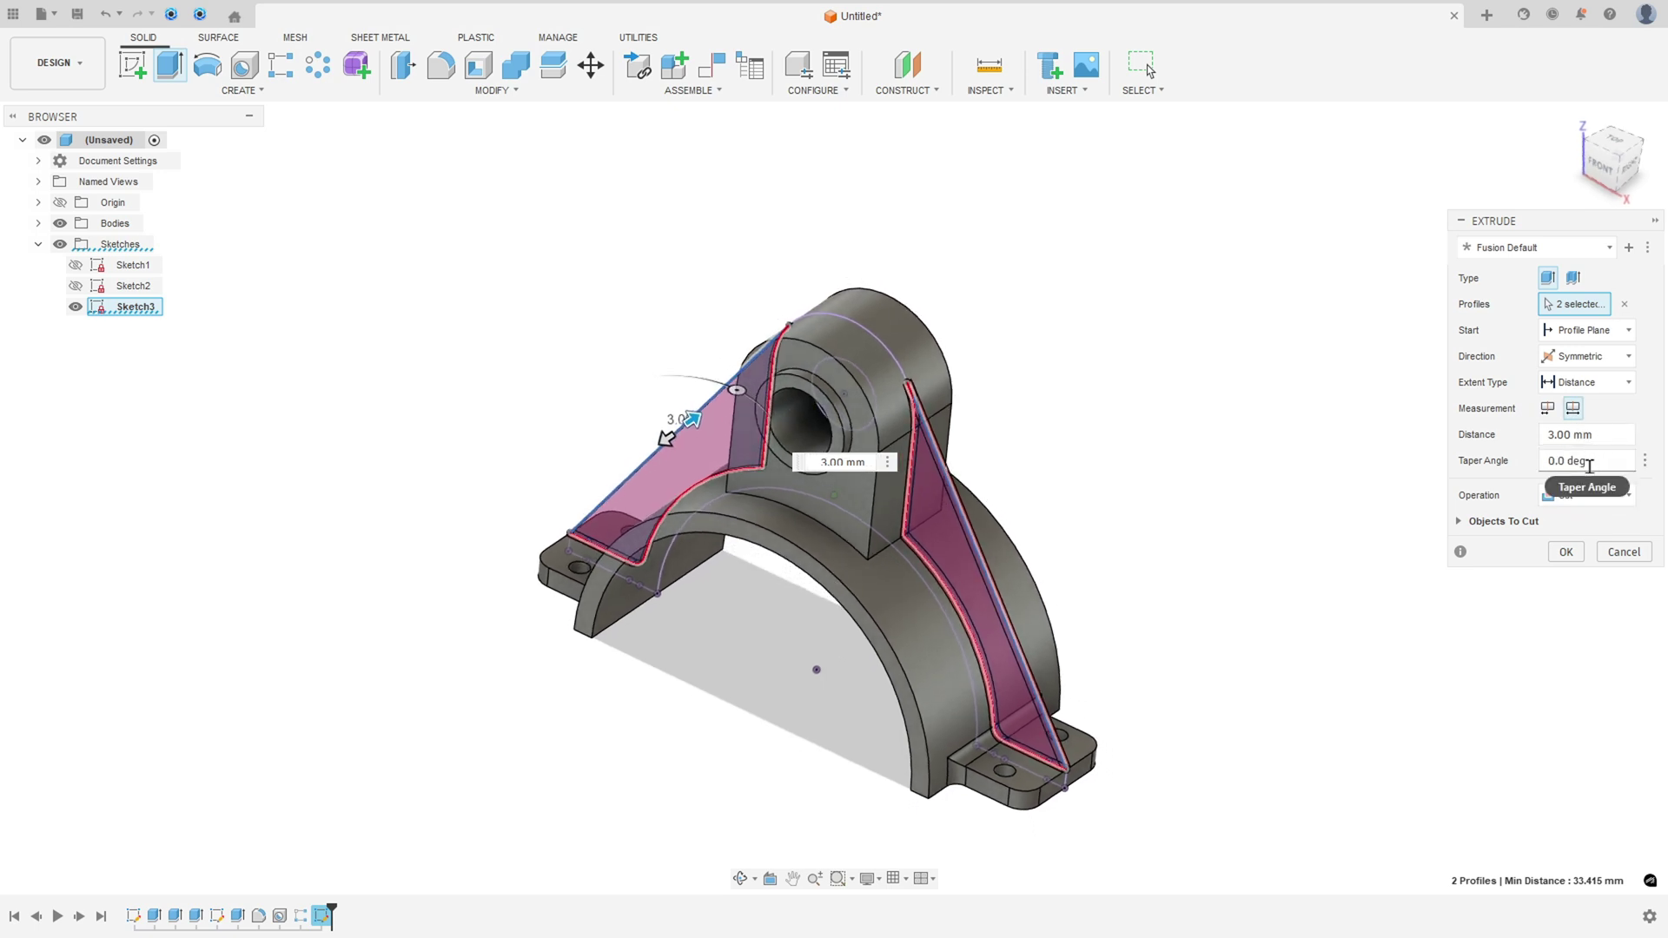
{"action": "left_click", "coordinate": [1596, 495]}
{"action": "left_click", "coordinate": [1521, 524]}
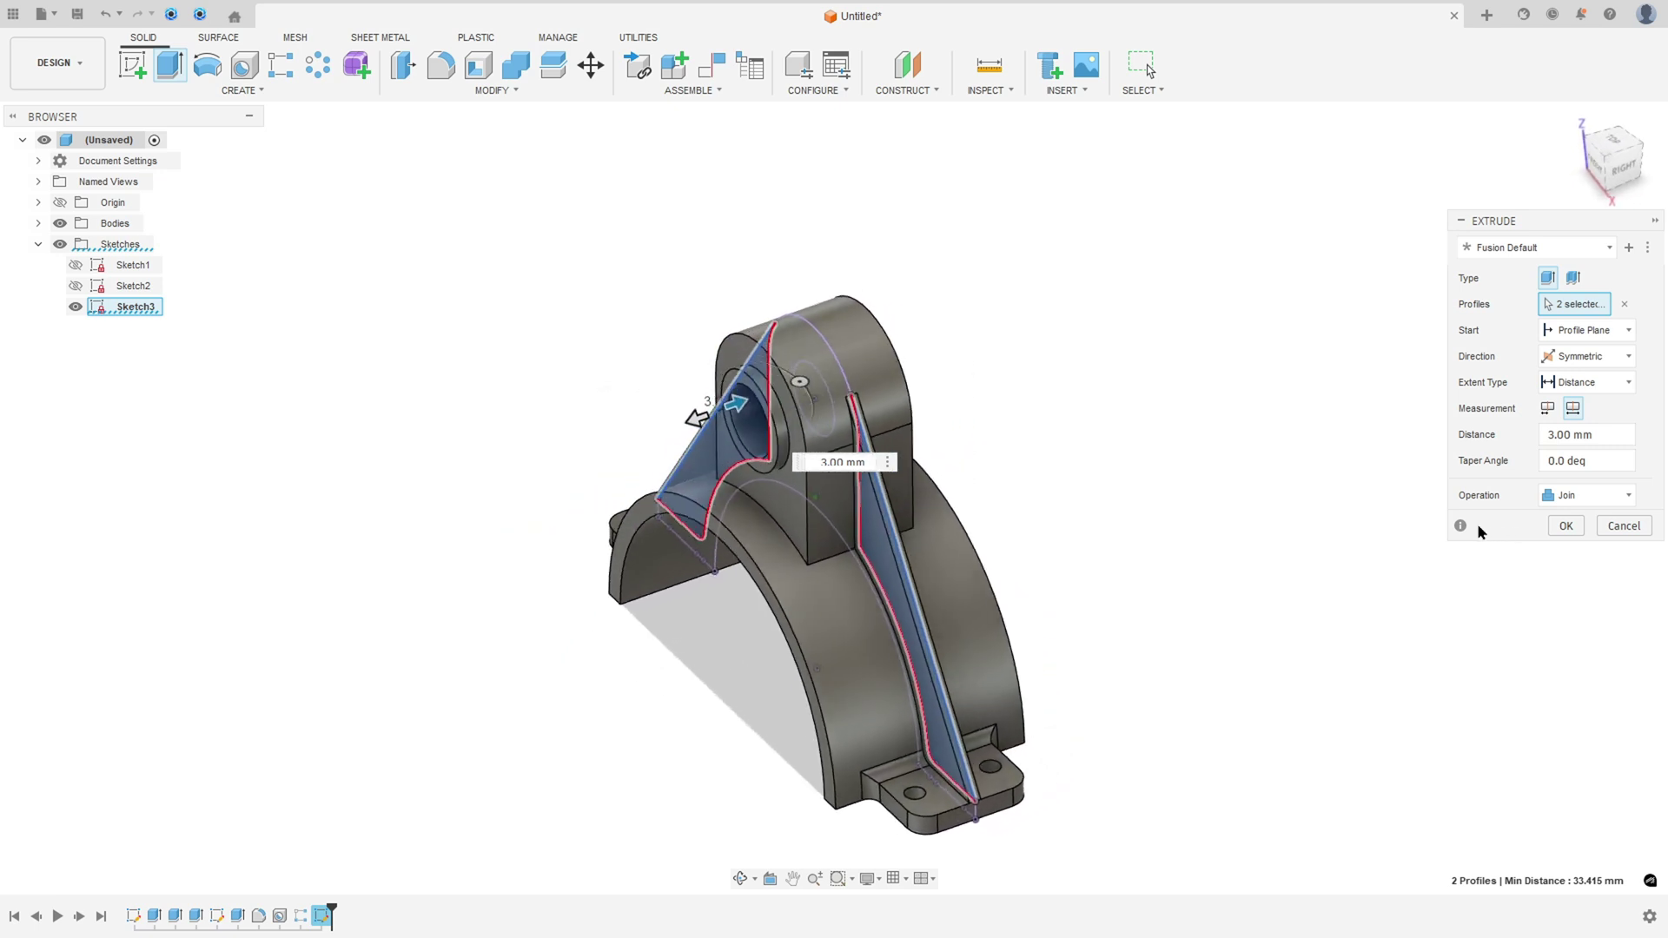
{"action": "left_click", "coordinate": [1560, 525]}
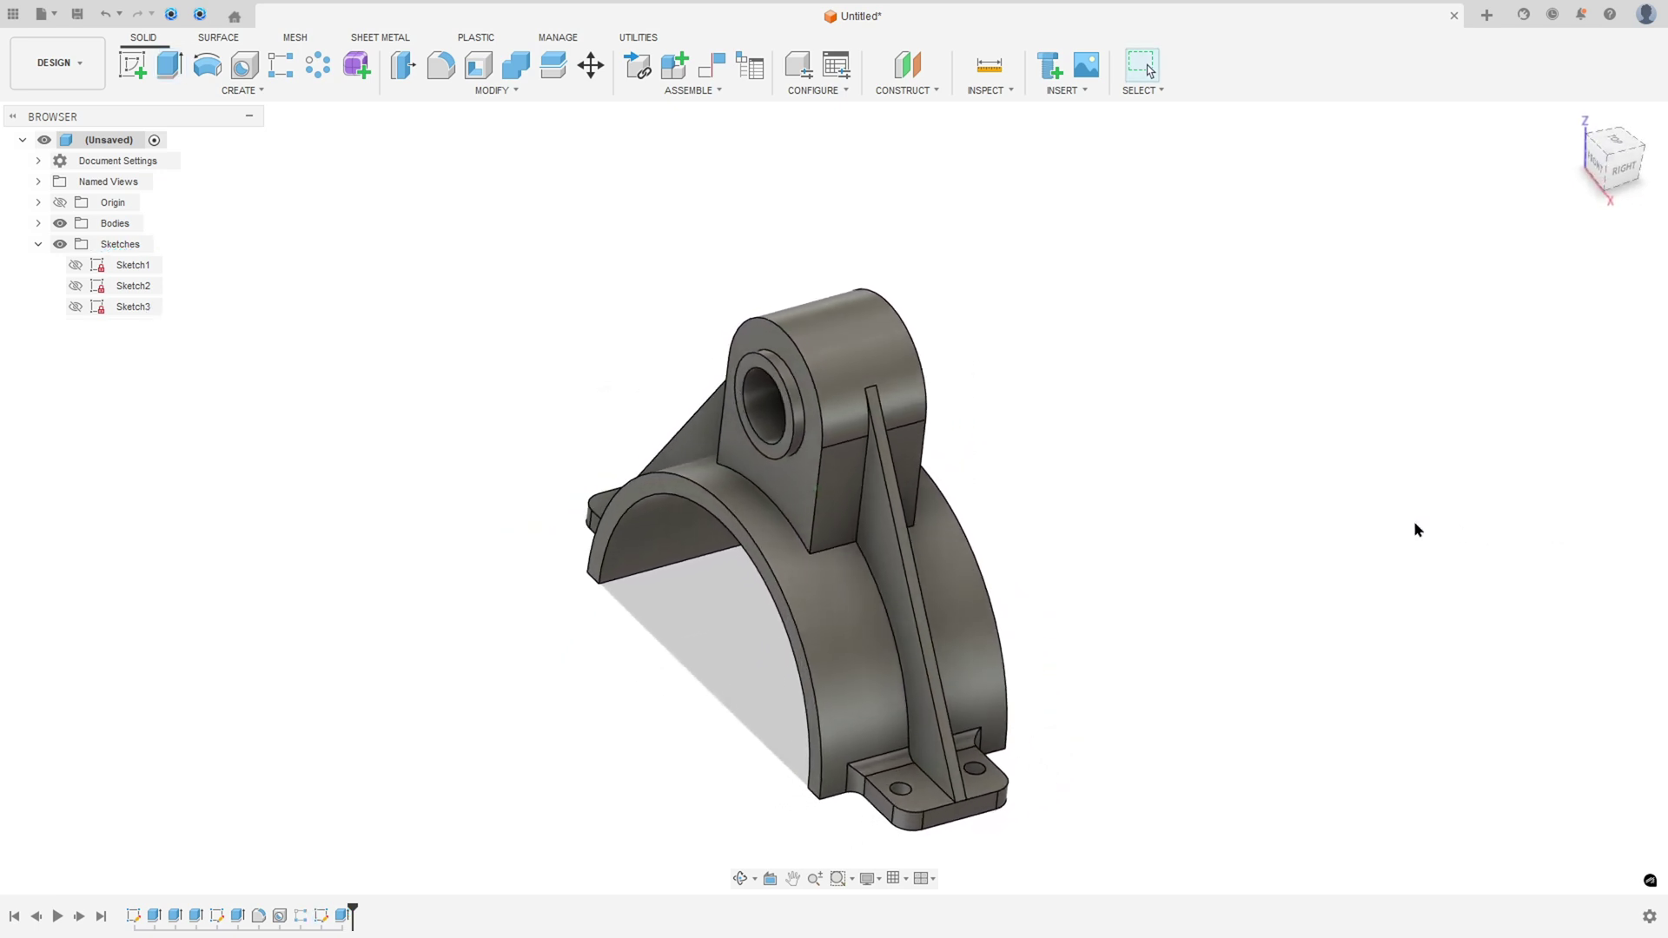